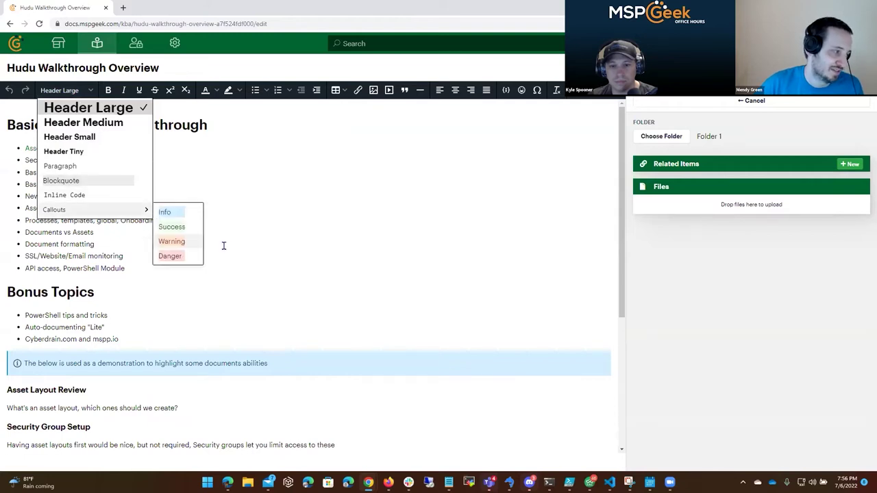
# Add an empty green success callout on a new line below 'Jump to top'
pyautogui.click(248, 235)
pyautogui.scroll(-3, 235, 235)
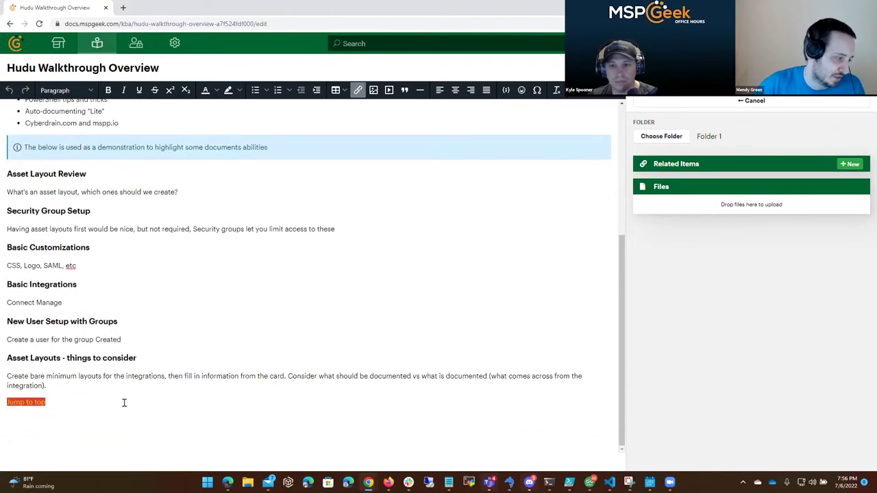
pyautogui.press('Return')
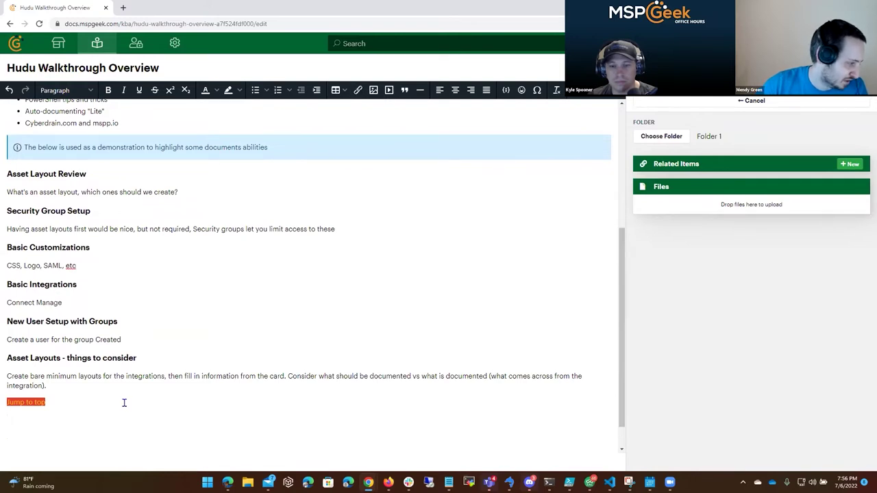
pyautogui.click(63, 89)
pyautogui.moveTo(137, 210)
pyautogui.click(174, 221)
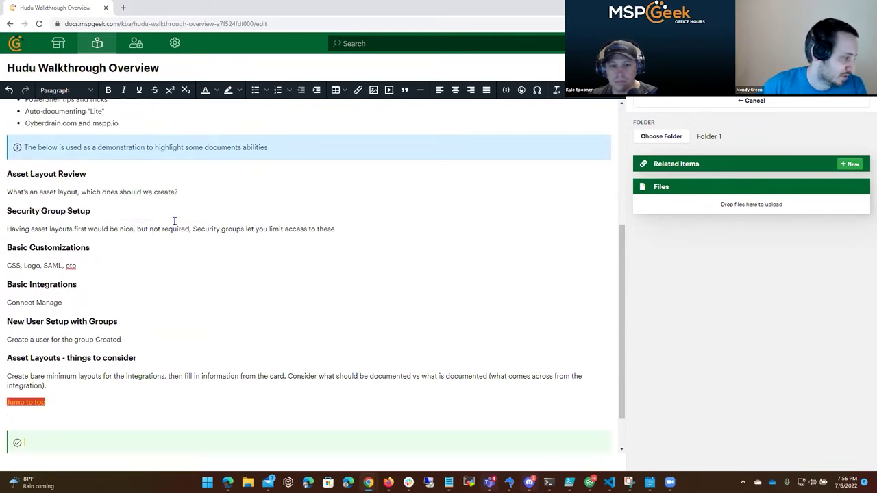
# Add an orange warning callout and a blue info callout beneath the success callout
pyautogui.scroll(-1, 141, 431)
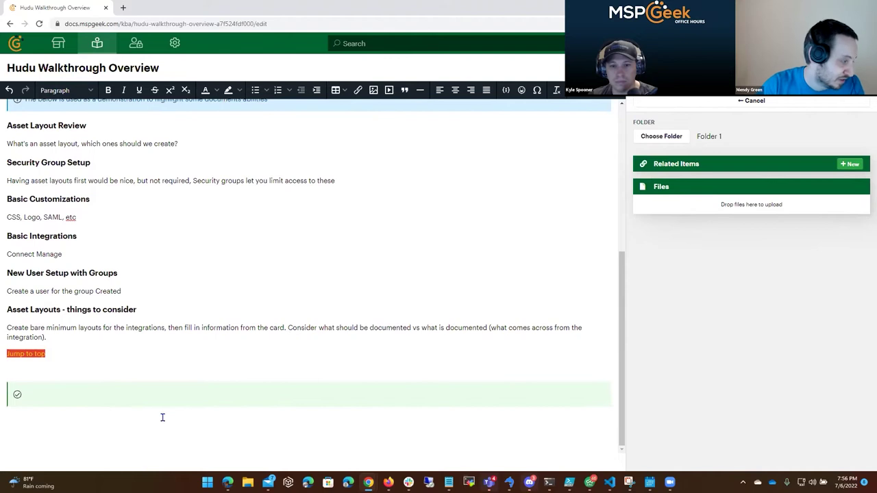
pyautogui.press('Return')
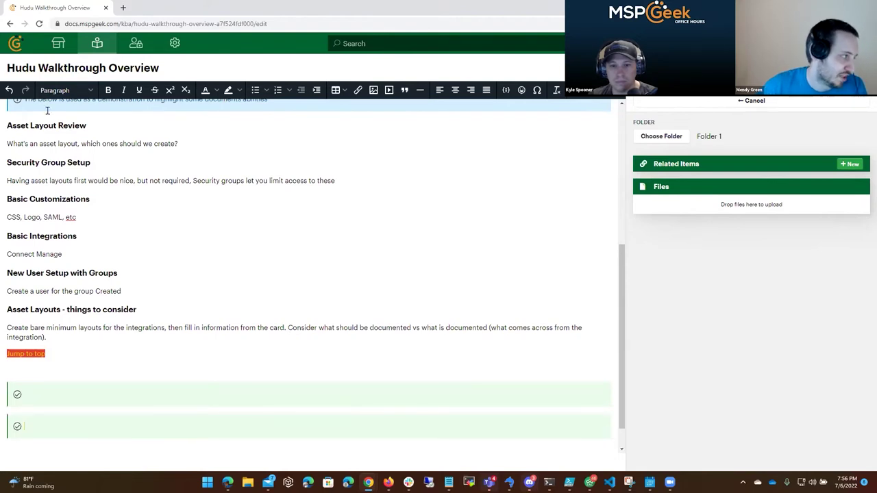
pyautogui.click(63, 90)
pyautogui.moveTo(96, 209)
pyautogui.click(173, 241)
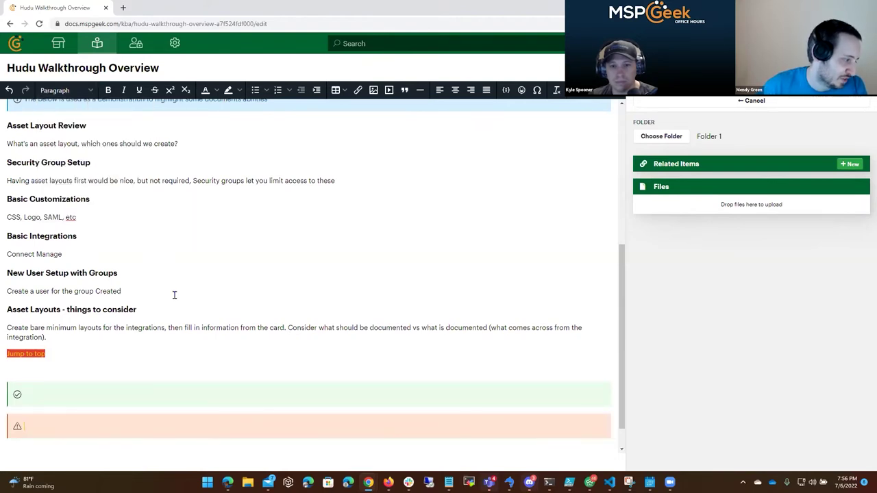
pyautogui.press('Return')
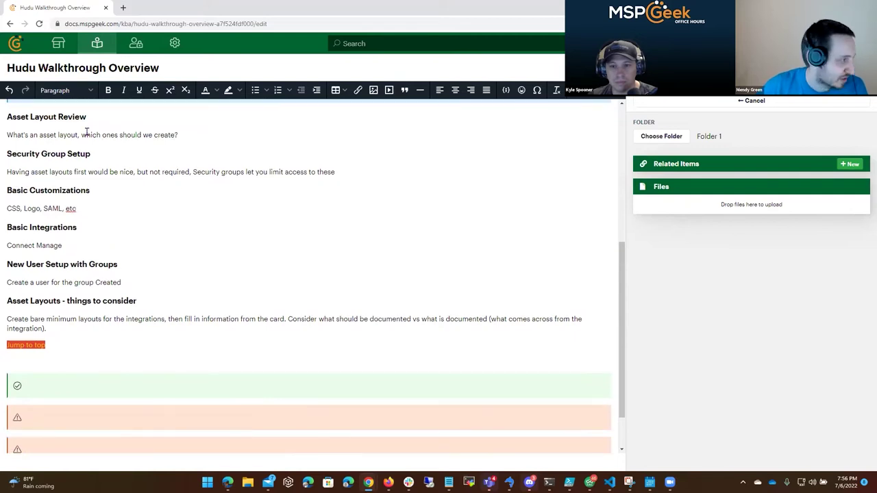
pyautogui.scroll(-2, 113, 209)
pyautogui.click(68, 90)
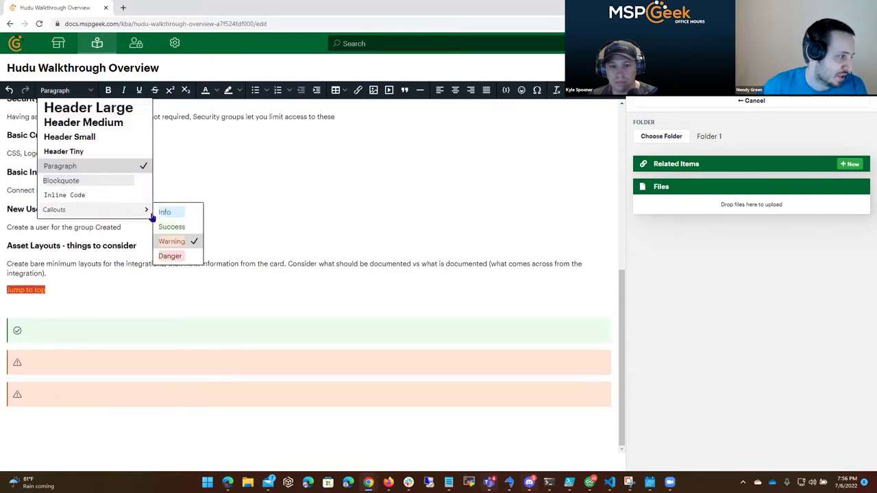
pyautogui.click(163, 212)
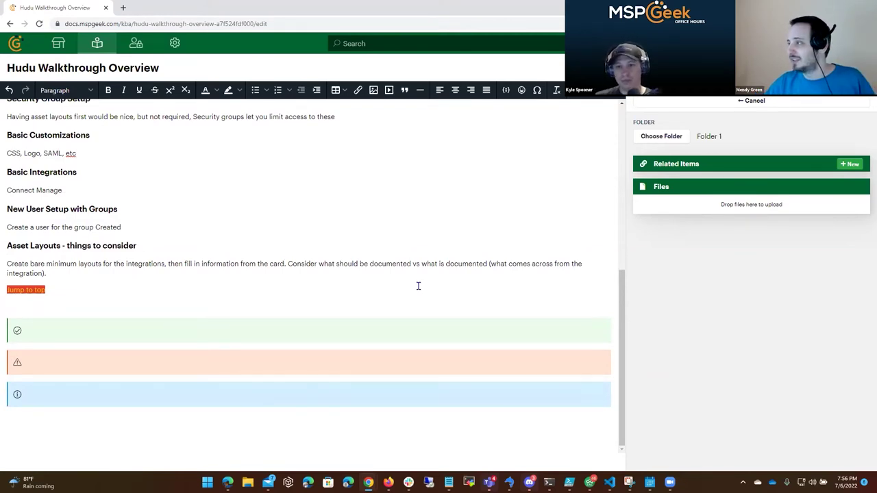
pyautogui.scroll(5, 418, 286)
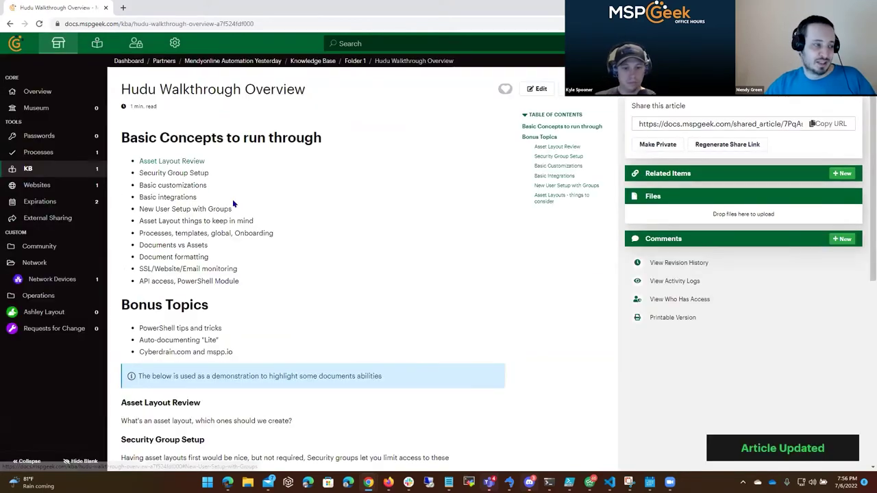
# Open the Mendyonline Automation Yesterday partner and empty its Quick Notes source, saving them blank
pyautogui.click(85, 95)
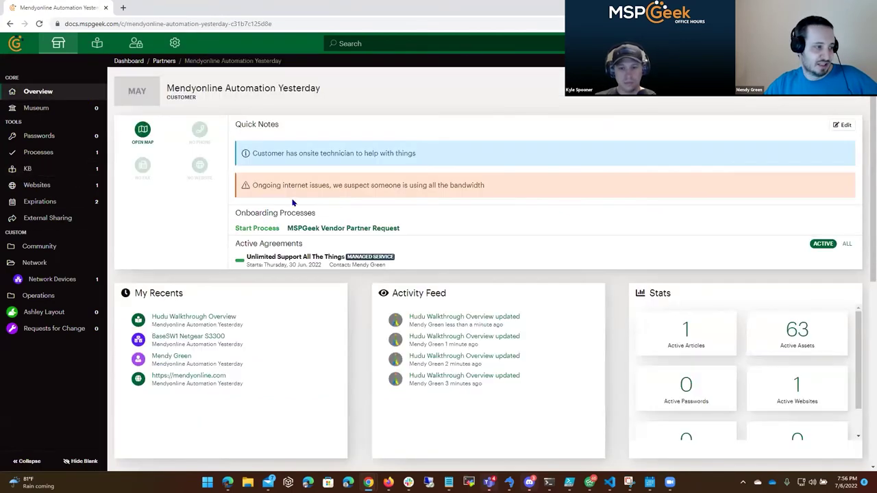
pyautogui.moveTo(235, 127); pyautogui.dragTo(497, 129)
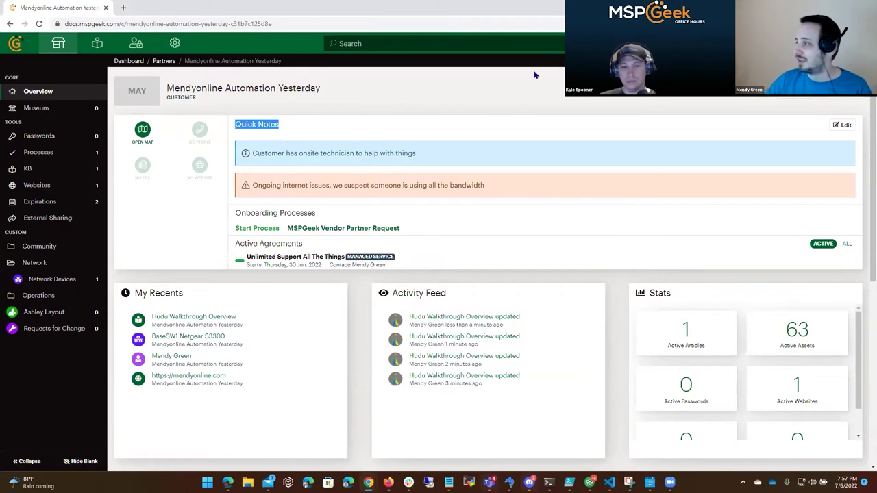
pyautogui.click(841, 125)
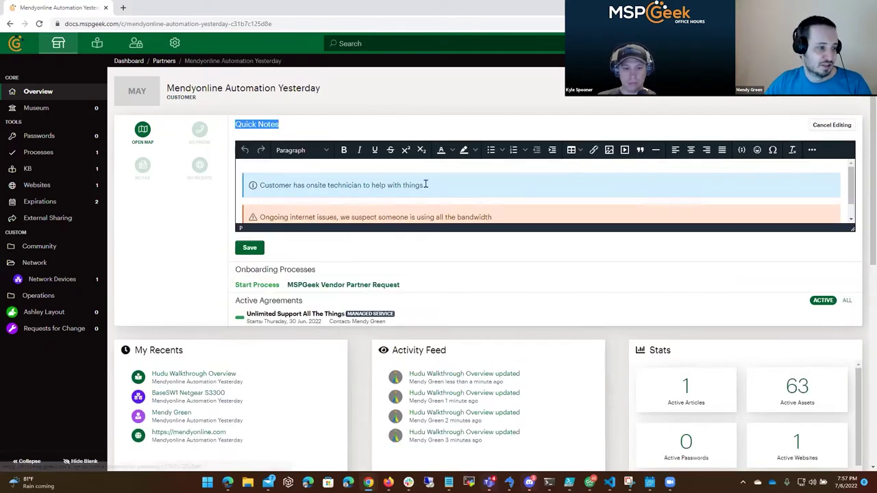
pyautogui.click(811, 149)
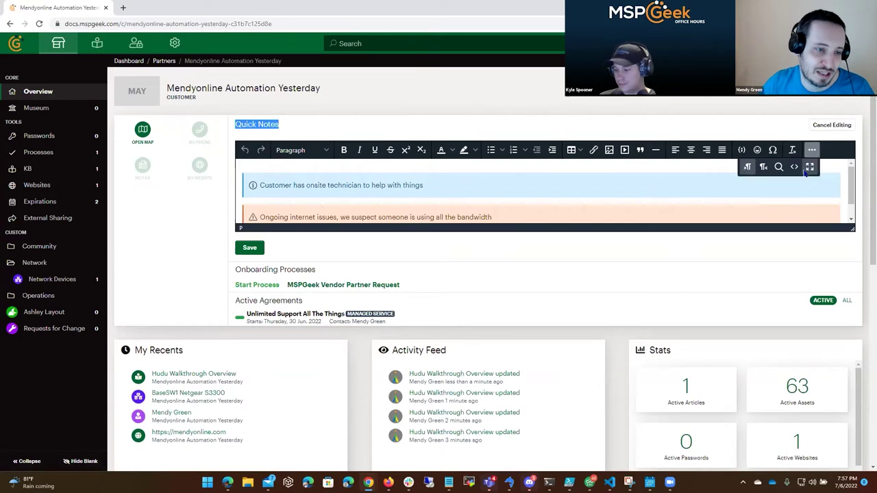
pyautogui.click(793, 166)
pyautogui.hotkey('ctrl', 'a')
pyautogui.press('BackSpace')
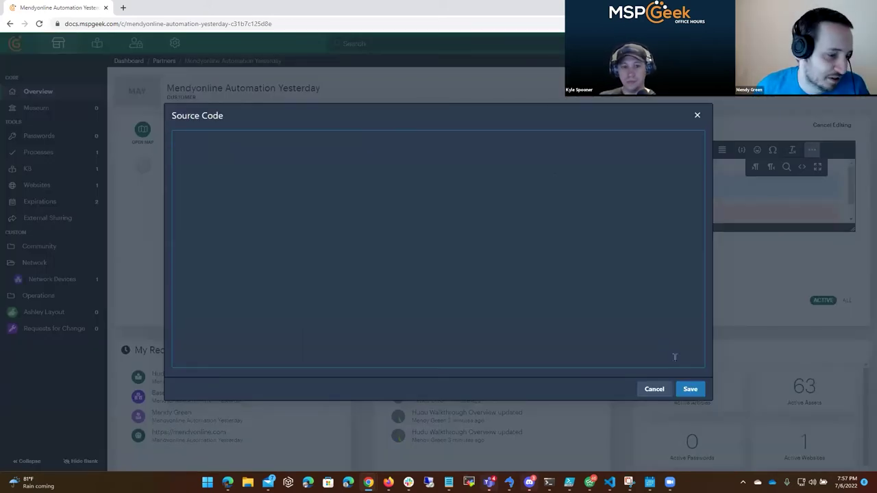
pyautogui.click(690, 389)
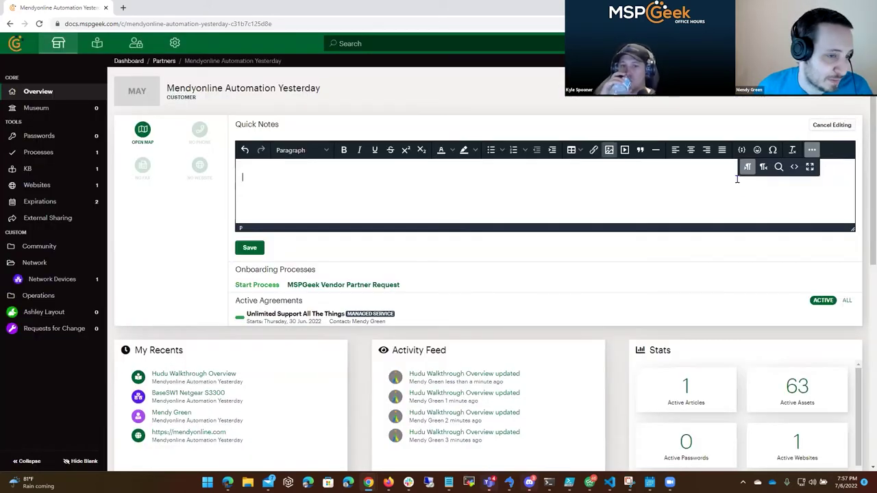
pyautogui.click(249, 250)
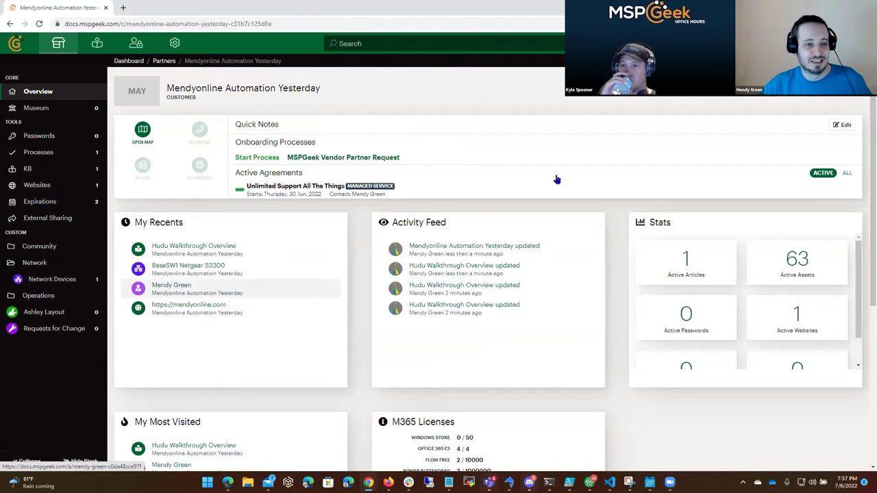
# Paste info and warning callout HTML into the Quick Notes source and save
pyautogui.click(845, 125)
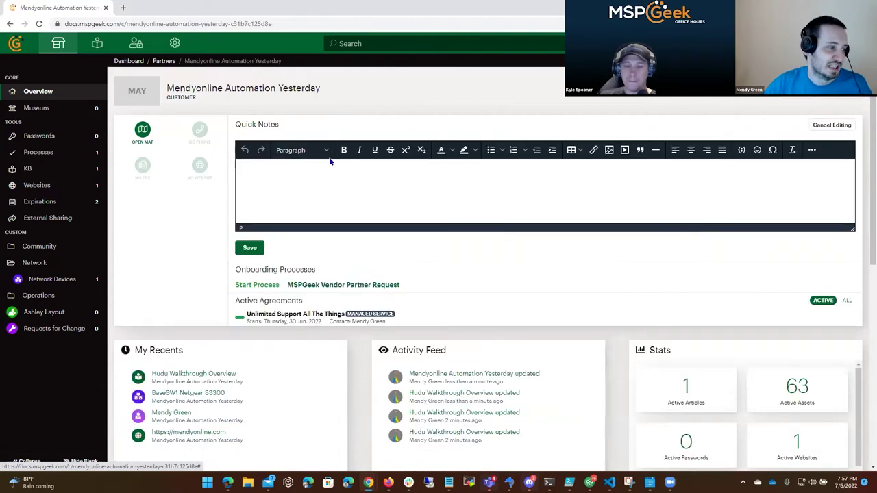
pyautogui.click(811, 149)
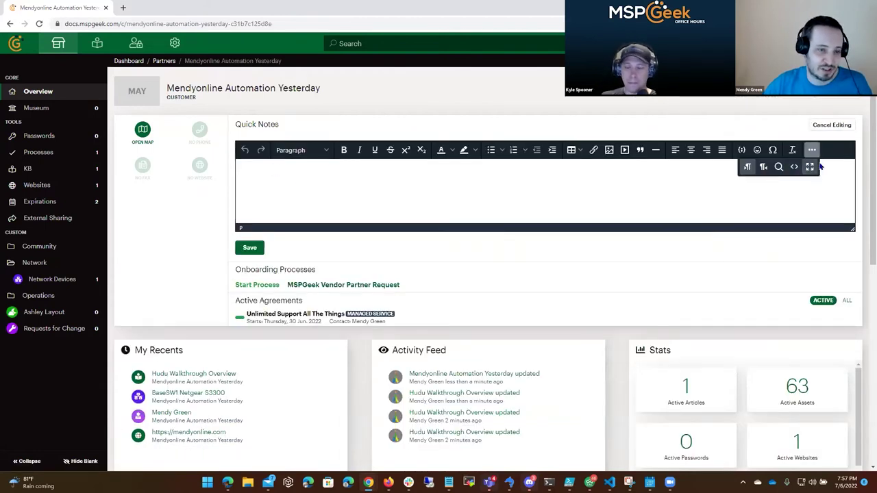
pyautogui.click(809, 167)
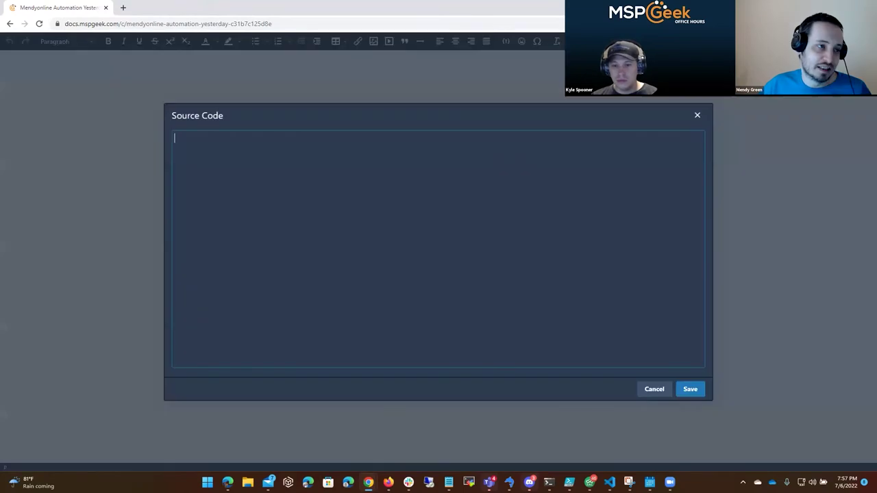
pyautogui.click(678, 389)
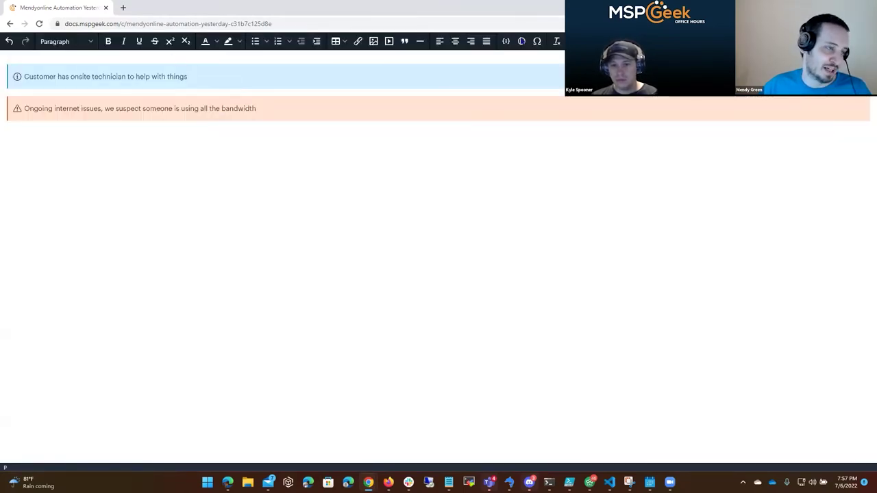
pyautogui.click(864, 58)
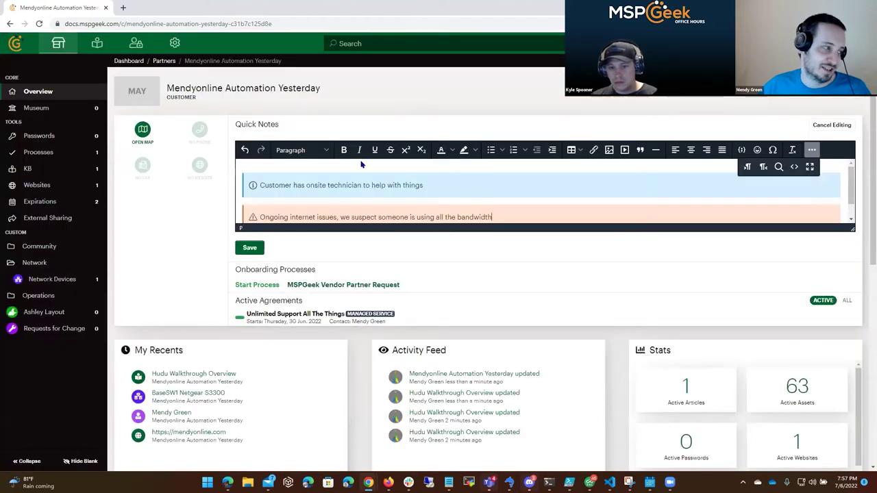
pyautogui.click(249, 247)
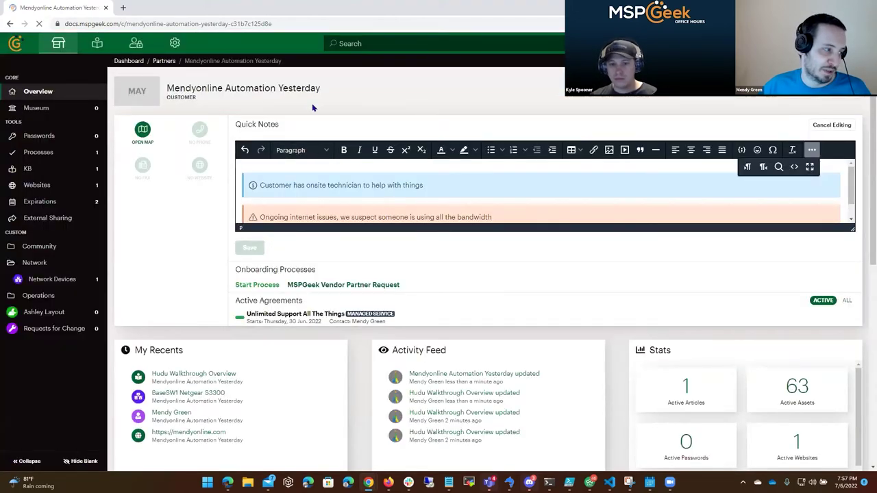
pyautogui.moveTo(257, 154); pyautogui.dragTo(433, 155)
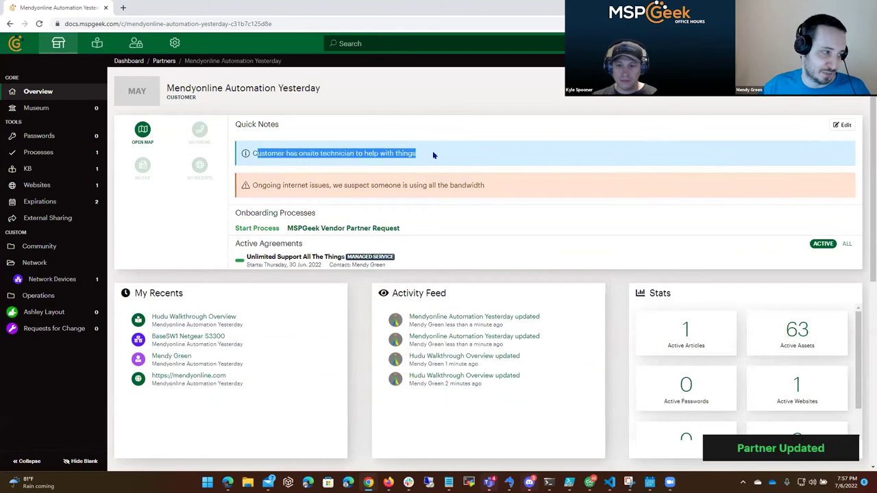
# Point out the warning callout's 'Ongoing' line, then go to the Admin settings page
pyautogui.click(393, 151)
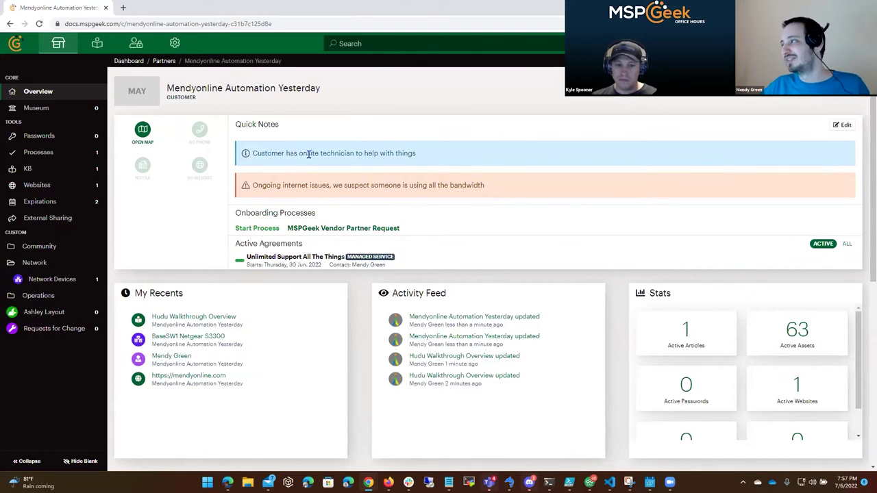
pyautogui.doubleClick(254, 185)
pyautogui.moveTo(312, 184); pyautogui.dragTo(462, 195)
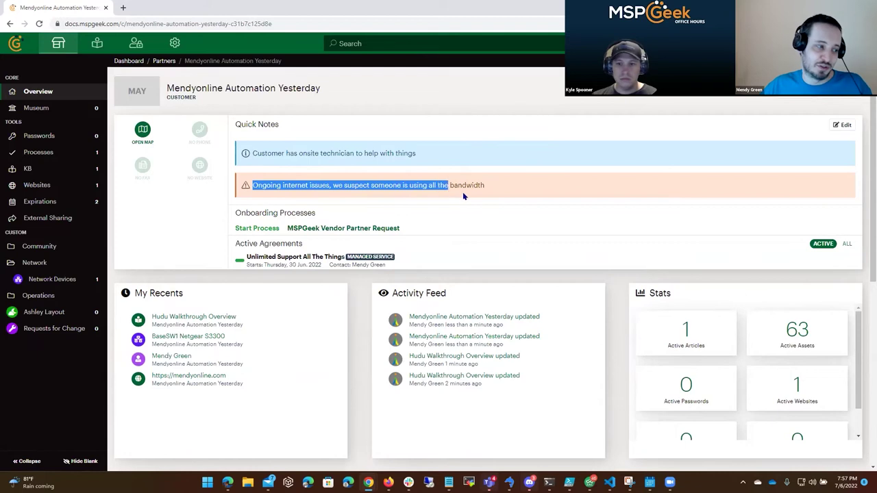
pyautogui.click(498, 192)
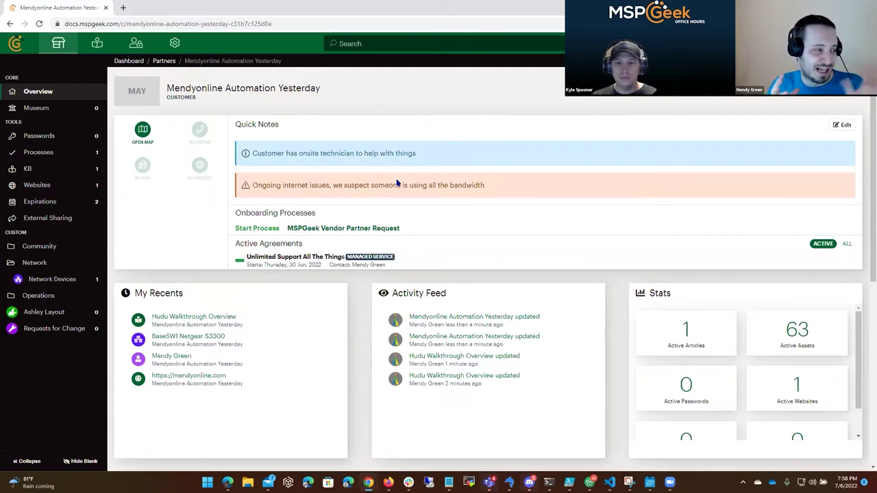
pyautogui.click(175, 43)
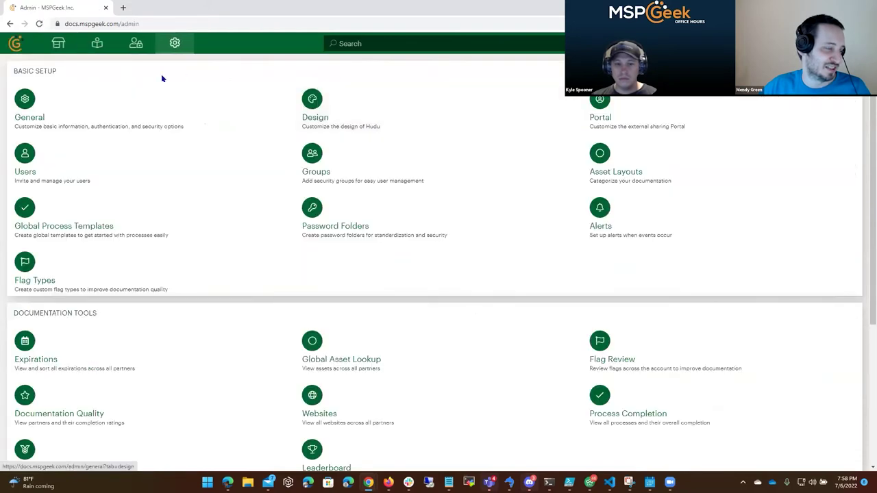
# In the Network Devices asset layout, start a new Rich Text field labelled Banner Detalis
pyautogui.click(637, 172)
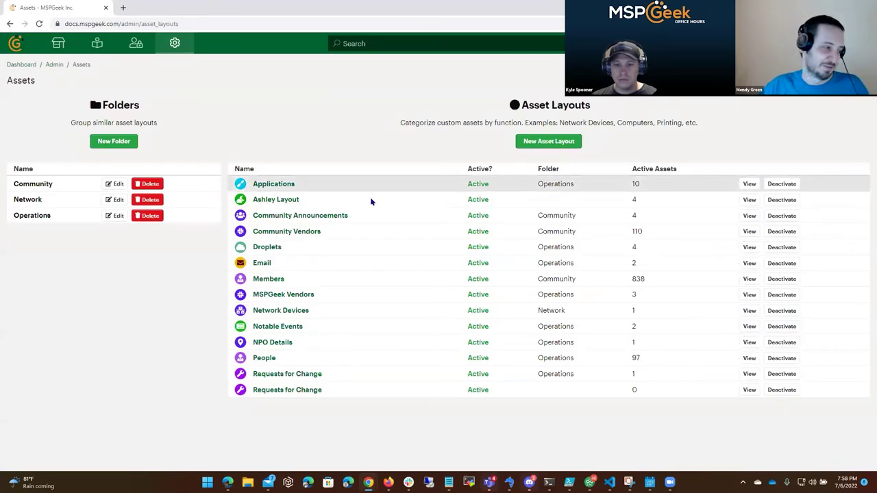
pyautogui.click(302, 311)
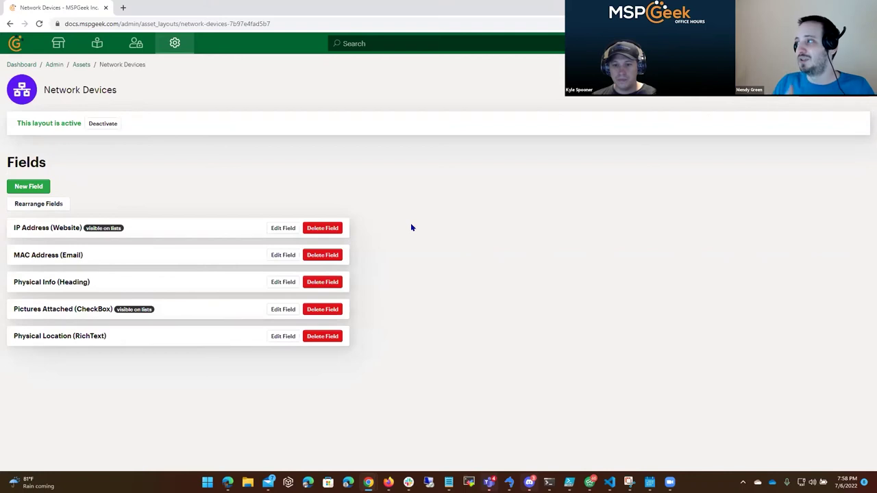
pyautogui.click(28, 186)
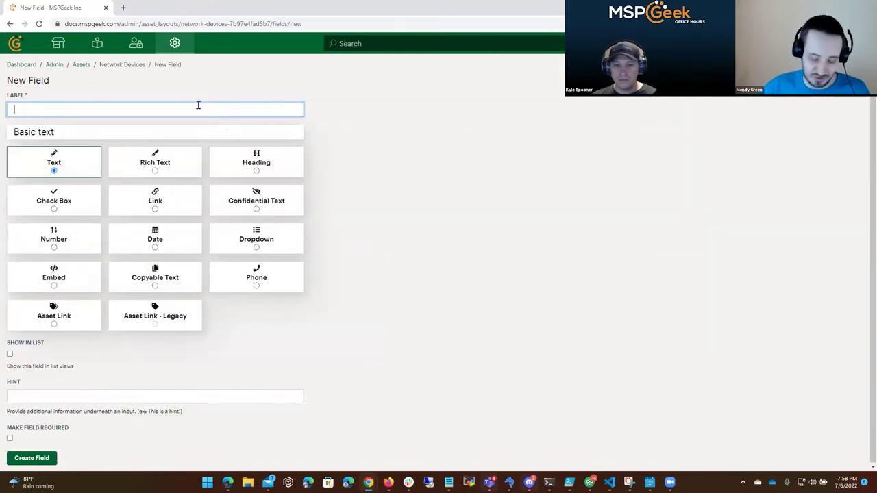
pyautogui.write('Banner Detalis')
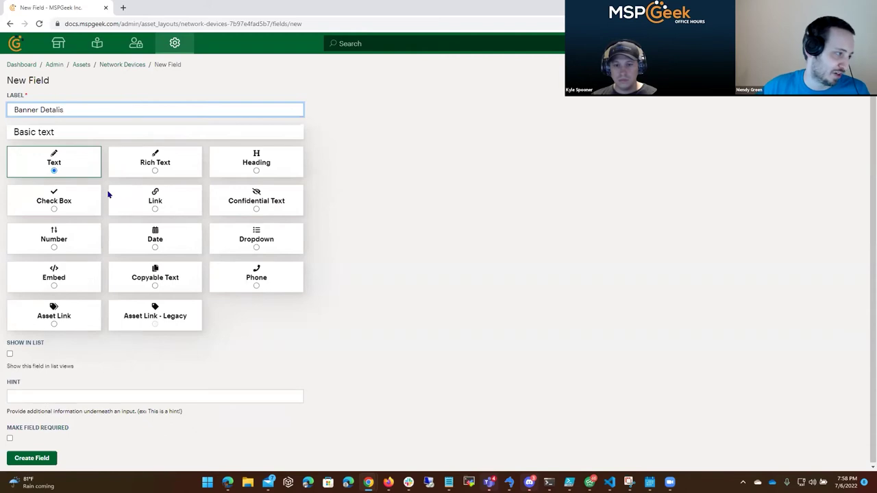
pyautogui.click(131, 164)
# Give it a hint about temporary notice banners shown as a callout, and create the field
pyautogui.click(118, 391)
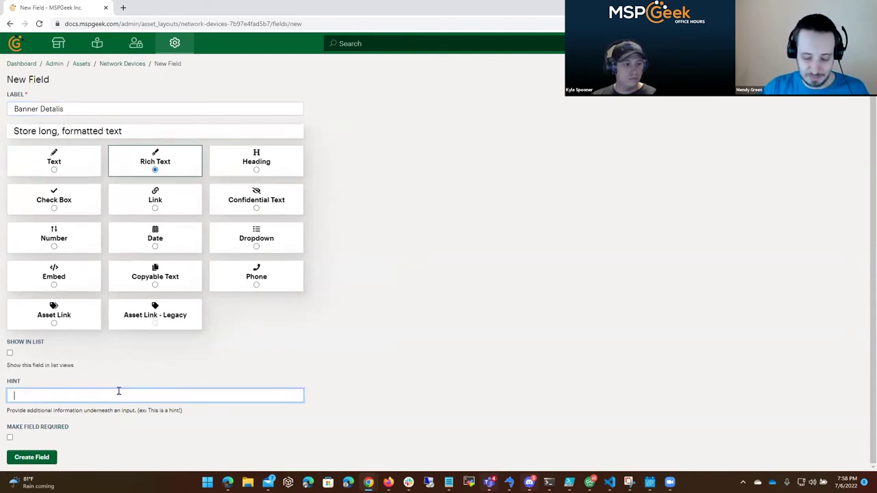
pyautogui.write('Put any cre')
pyautogui.press('BackSpace')
pyautogui.press('BackSpace')
pyautogui.press('BackSpace')
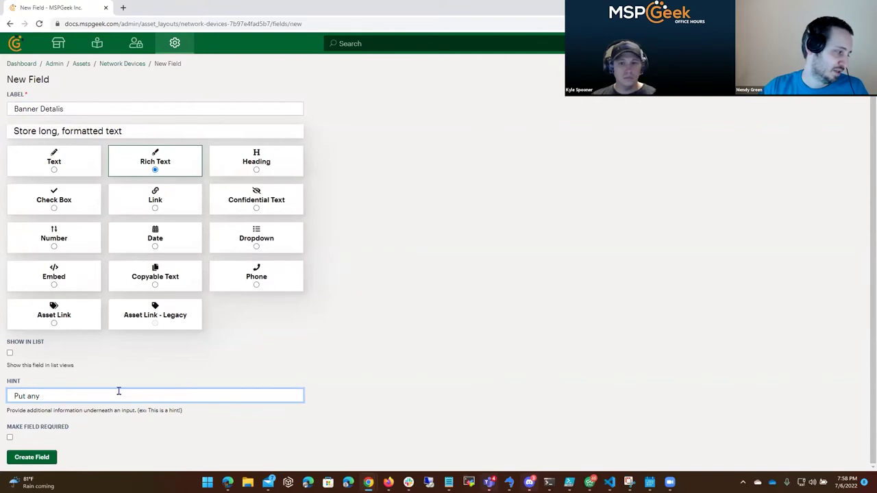
pyautogui.write('notice banners that are temporay')
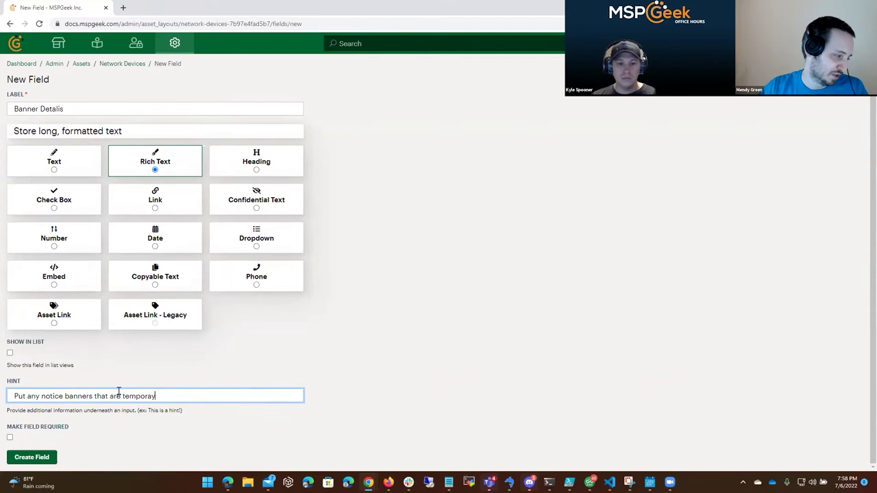
pyautogui.press('BackSpace')
pyautogui.press('BackSpace')
pyautogui.press('BackSpace')
pyautogui.press('BackSpace')
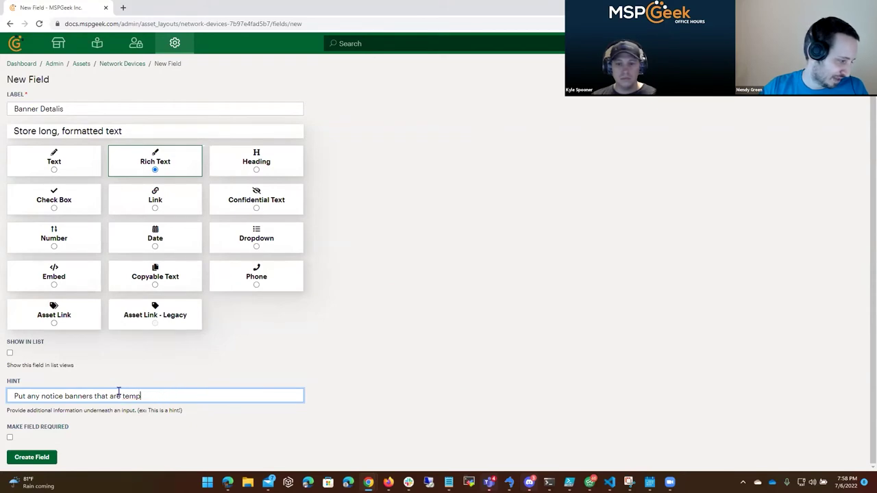
pyautogui.write('for the as')
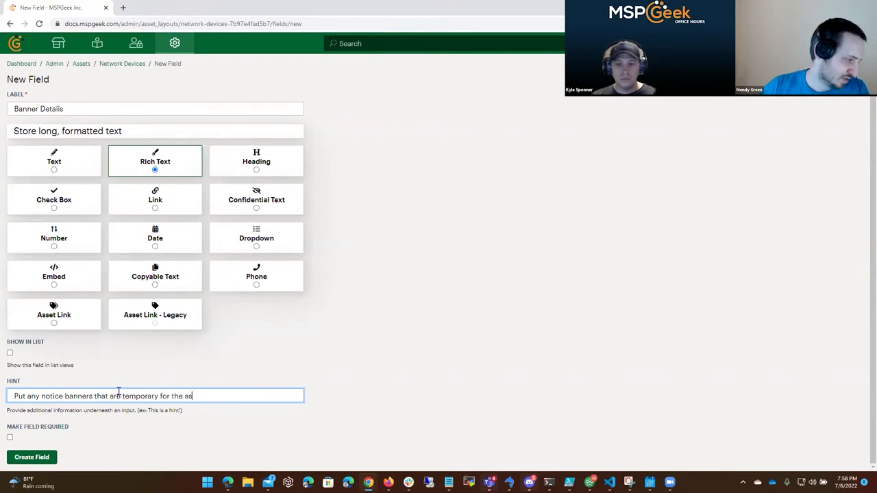
pyautogui.write('set in here as a callout')
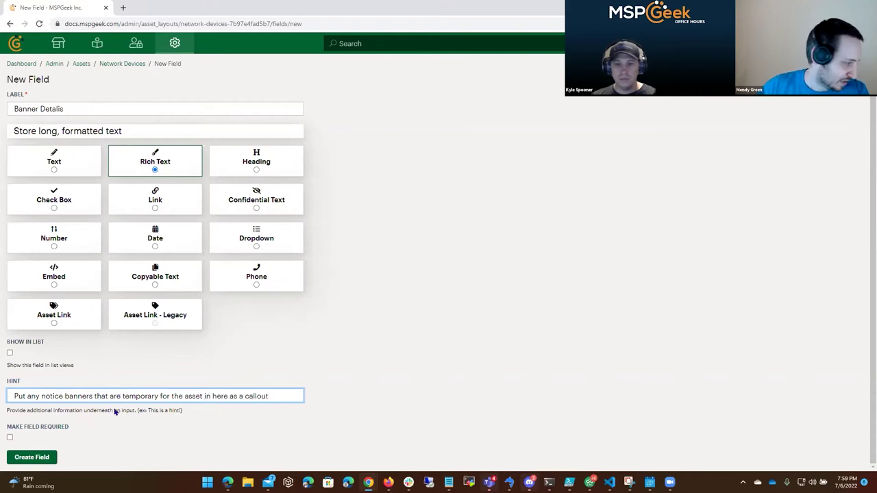
pyautogui.click(49, 457)
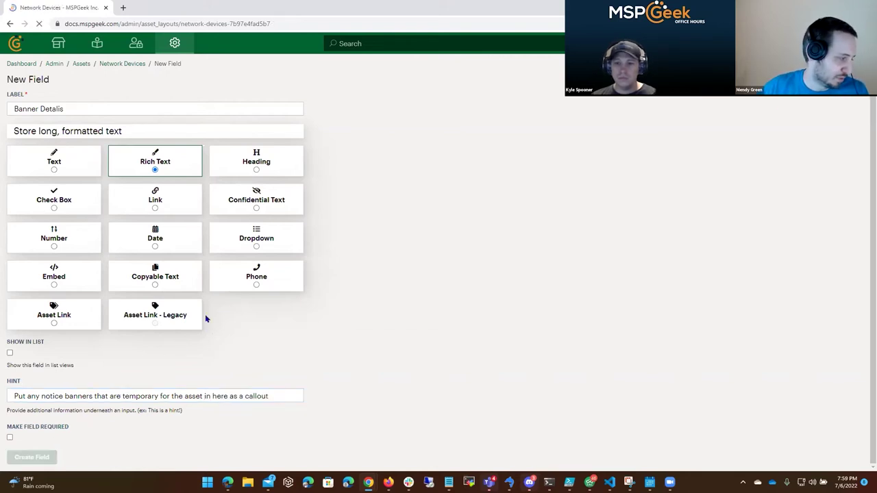
pyautogui.click(46, 204)
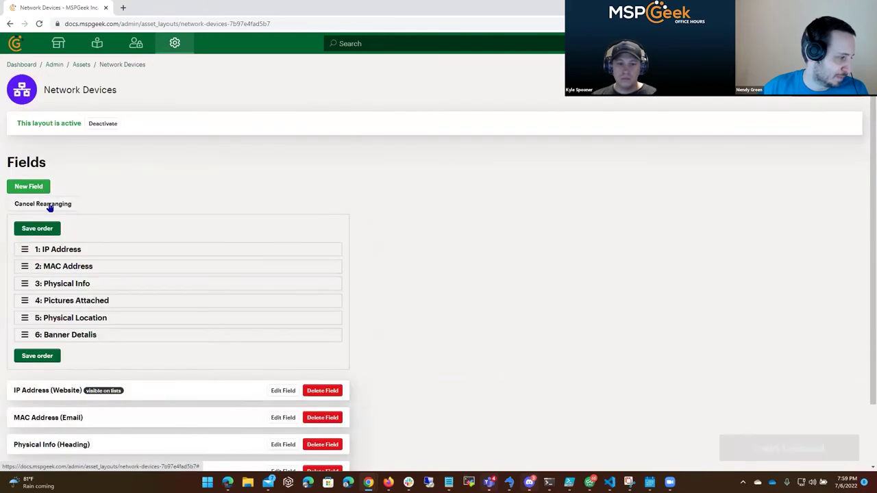
# Create a Check Box field named Banner Notice with Show in List ticked
pyautogui.click(52, 205)
pyautogui.click(21, 187)
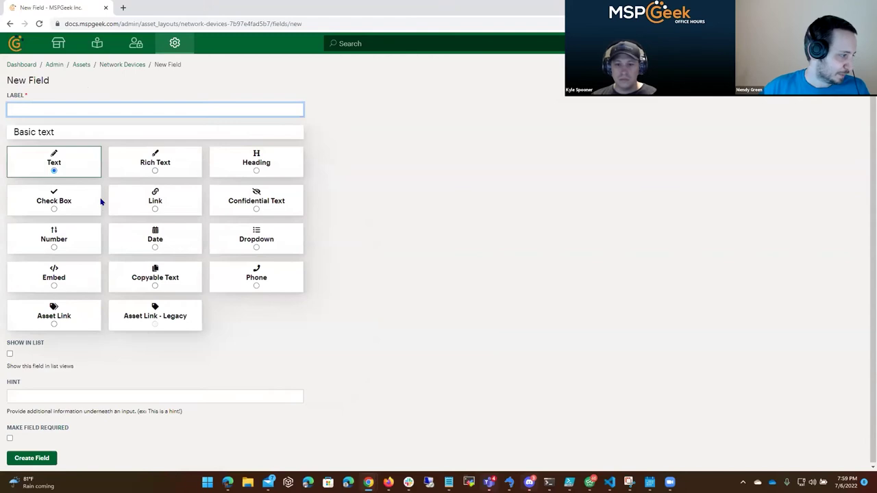
pyautogui.click(88, 203)
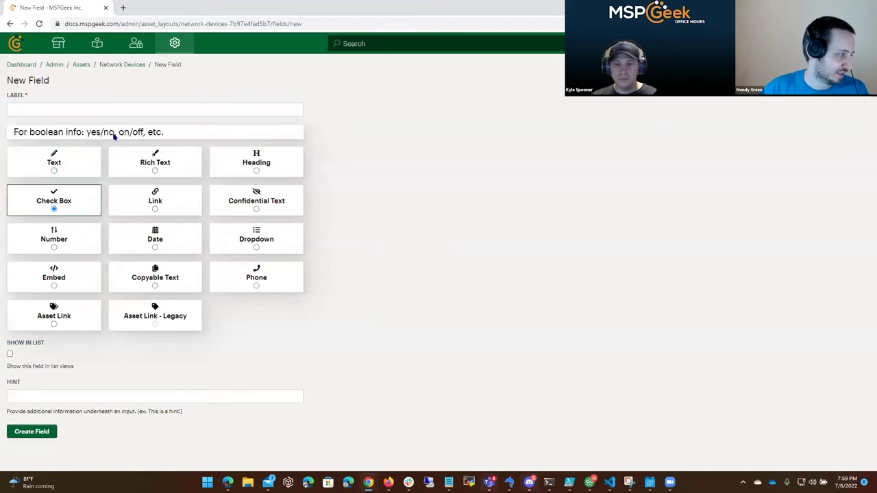
pyautogui.click(118, 111)
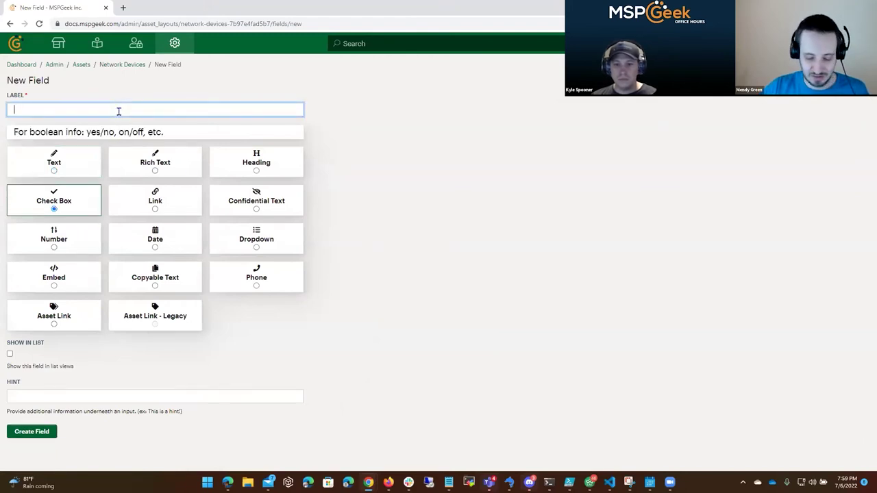
pyautogui.write('Banner Notice')
pyautogui.click(11, 355)
pyautogui.click(37, 435)
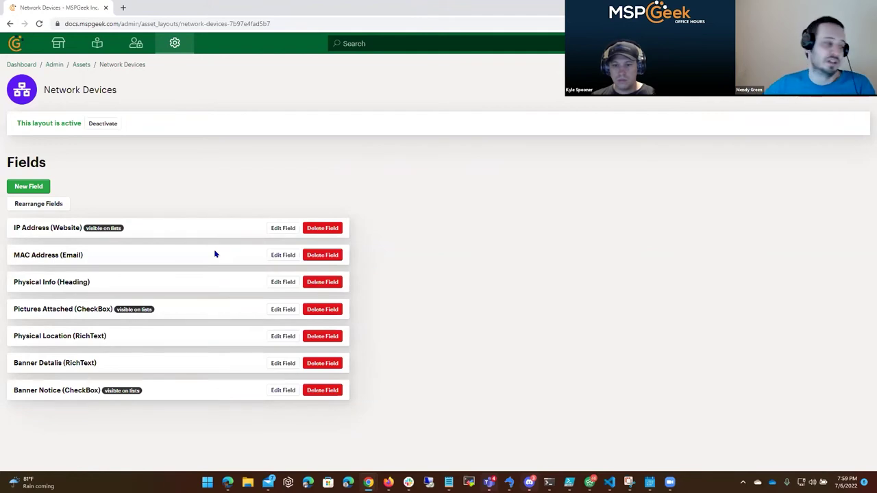
# Drag Banner Notice to first and Banner Detalis to second place, then save the order
pyautogui.click(66, 204)
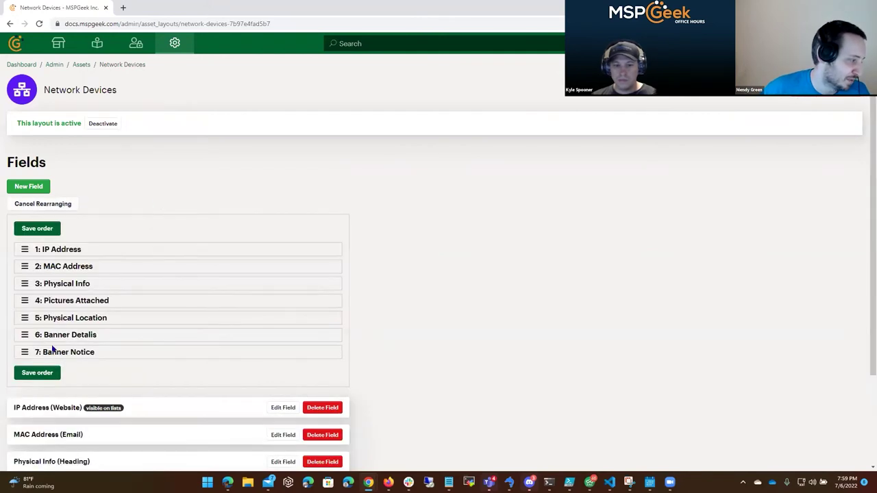
pyautogui.moveTo(24, 354); pyautogui.dragTo(31, 253)
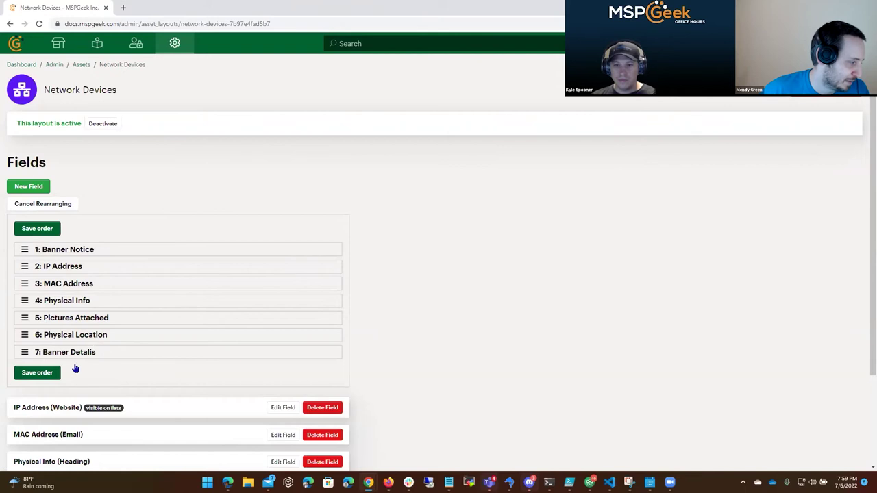
pyautogui.moveTo(30, 351); pyautogui.dragTo(28, 267)
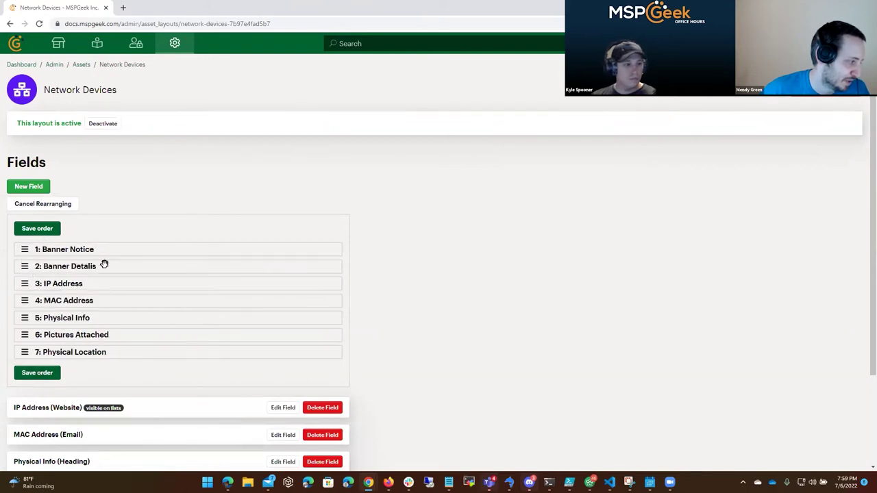
pyautogui.click(37, 229)
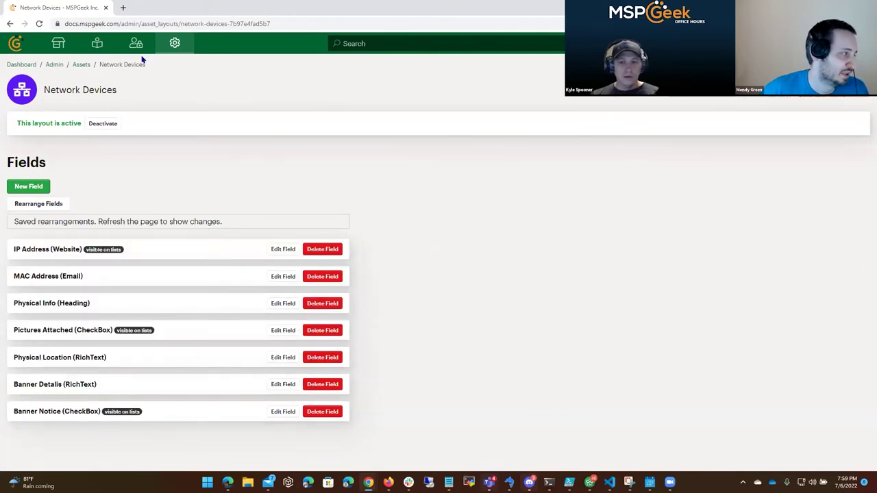
pyautogui.click(66, 46)
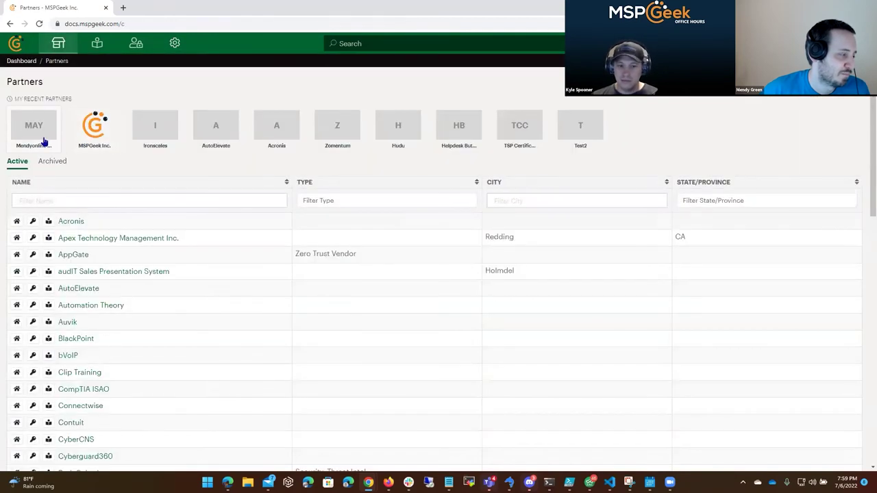
# On the partner's BaseSW1 Netgear S3300 device, tick Banner Notice and insert a red Danger callout
pyautogui.click(43, 140)
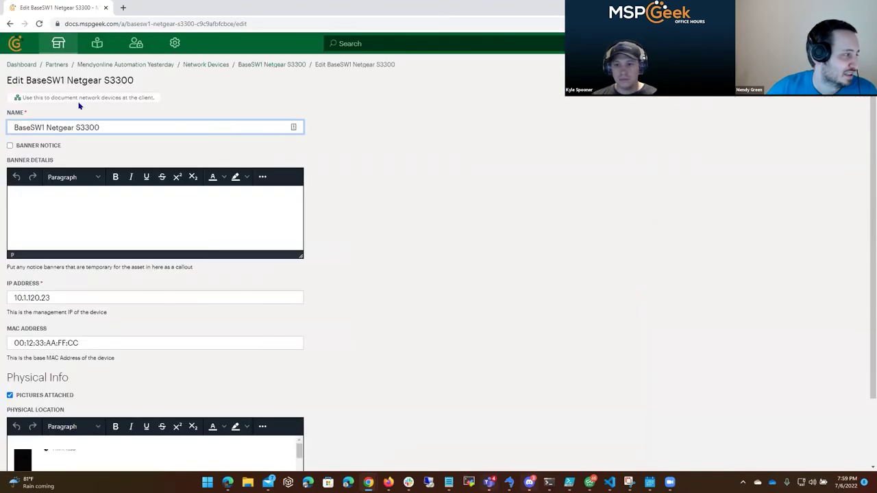
pyautogui.click(19, 147)
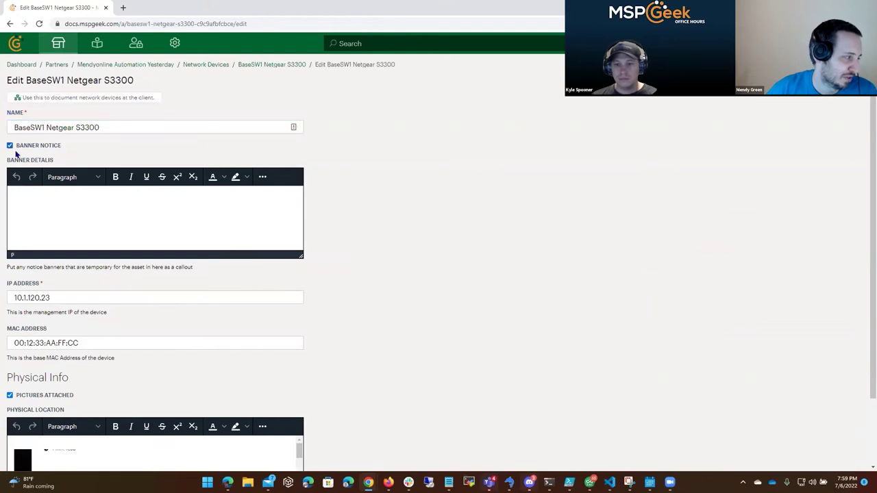
pyautogui.click(98, 221)
pyautogui.click(67, 177)
pyautogui.moveTo(137, 297)
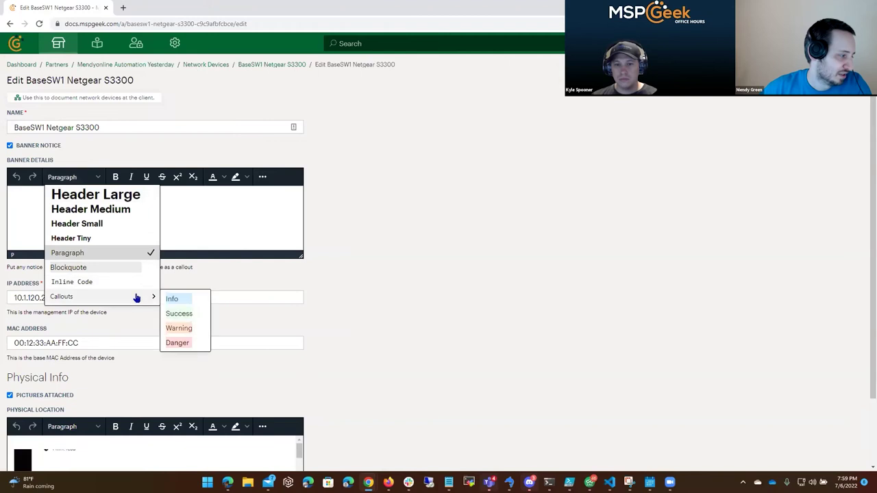
pyautogui.click(177, 343)
# Write the callout text warning that this is a fake device and something's wrong if seen
pyautogui.write('This is a fake device.')
pyautogui.write(" Don't actua")
pyautogui.press('BackSpace')
pyautogui.press('BackSpace')
pyautogui.press('BackSpace')
pyautogui.press('BackSpace')
pyautogui.press('BackSpace')
pyautogui.press('BackSpace')
pyautogui.press('BackSpace')
pyautogui.press('BackSpace')
pyautogui.press('BackSpace')
pyautogui.press('BackSpace')
pyautogui.press('BackSpace')
pyautogui.write('If')
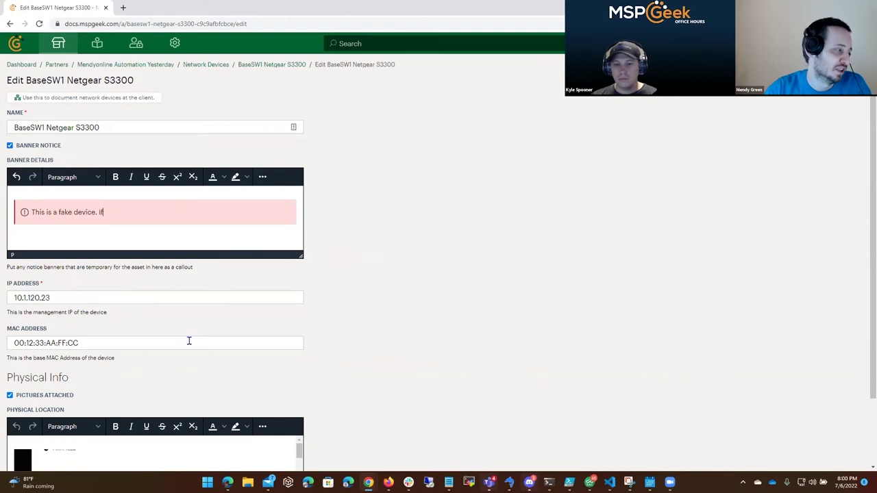
pyautogui.write(' you see it,  somethings wrong.')
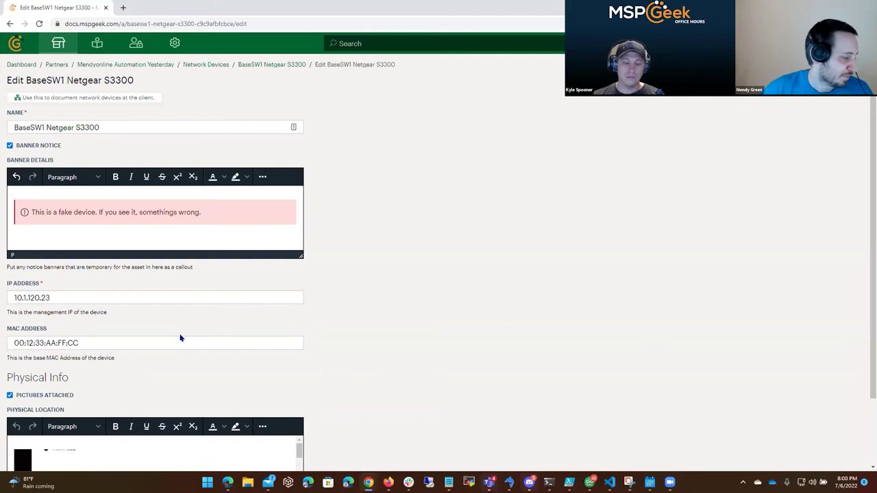
pyautogui.scroll(-2, 180, 337)
pyautogui.scroll(-2, 78, 384)
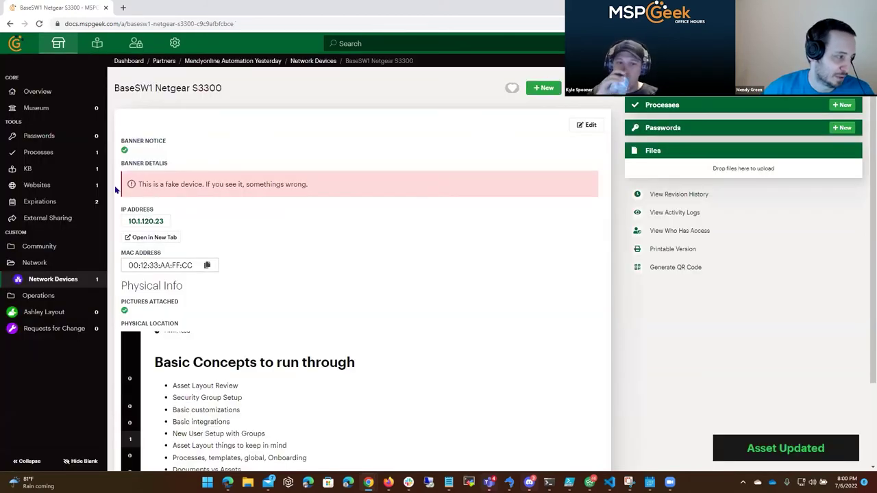
# Review the saved danger banner on the device page, then go back to the Network Devices list
pyautogui.moveTo(116, 190); pyautogui.dragTo(364, 184)
pyautogui.click(364, 183)
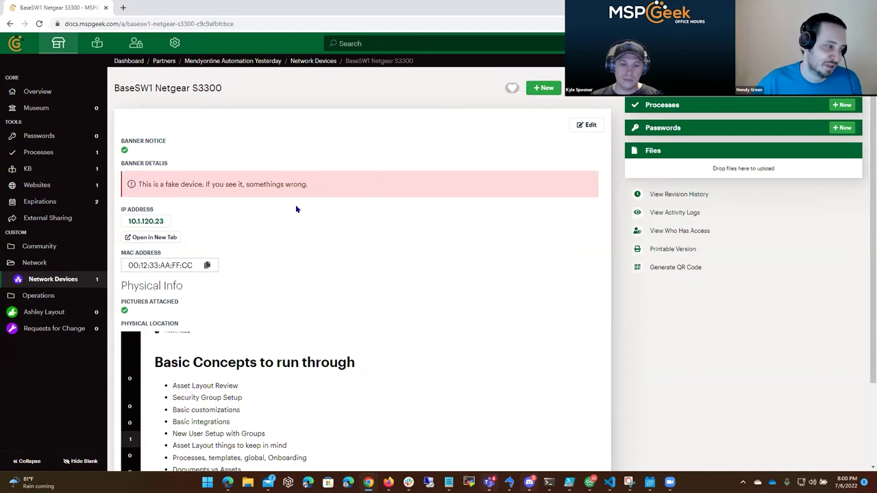
pyautogui.scroll(-2, 233, 405)
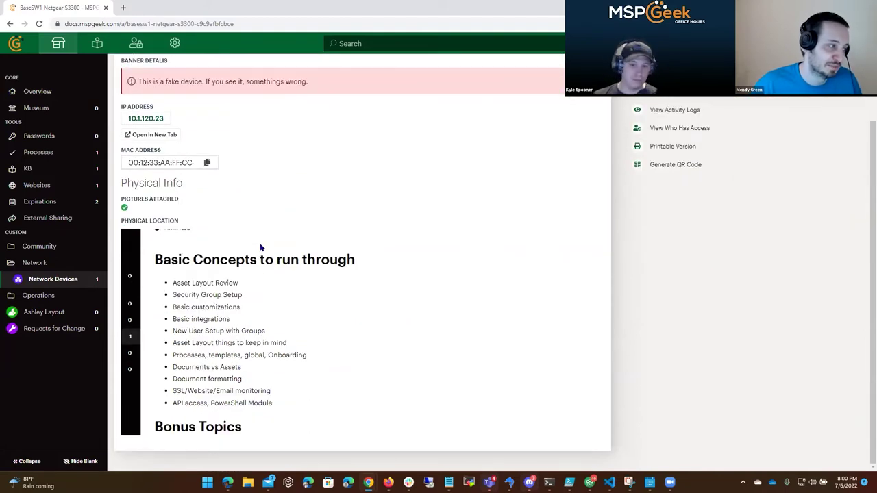
pyautogui.scroll(2, 261, 246)
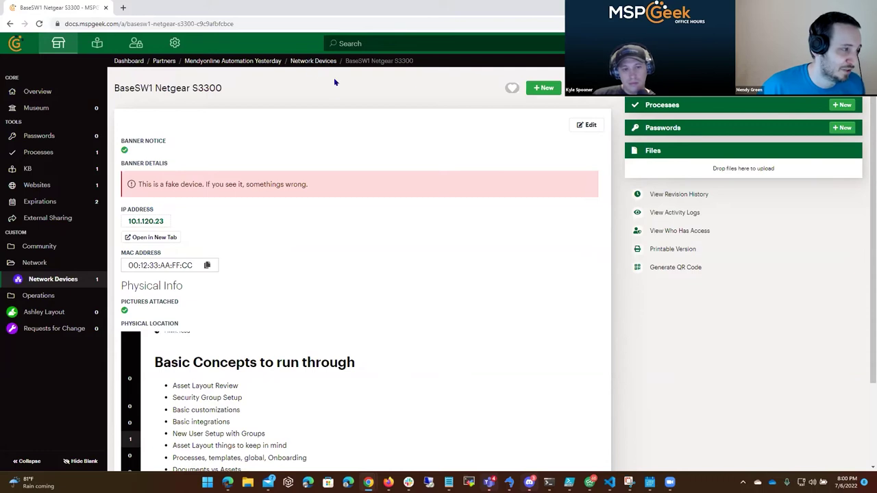
pyautogui.click(313, 60)
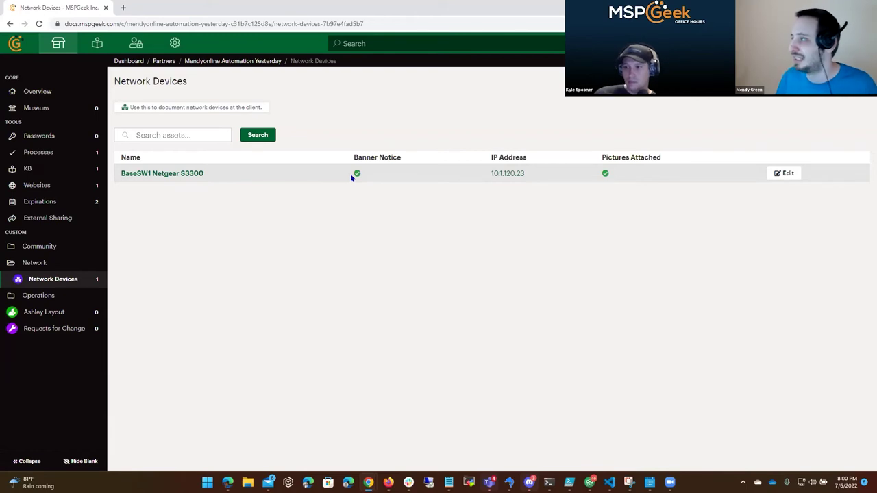
# Edit BaseSW1 Netgear S3300: untick Banner Notice, delete the danger callout text, and update
pyautogui.click(149, 175)
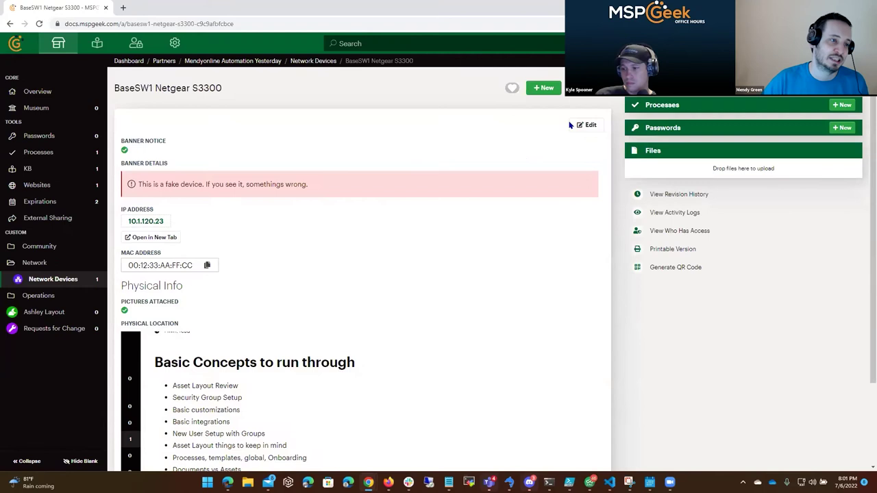
pyautogui.click(571, 125)
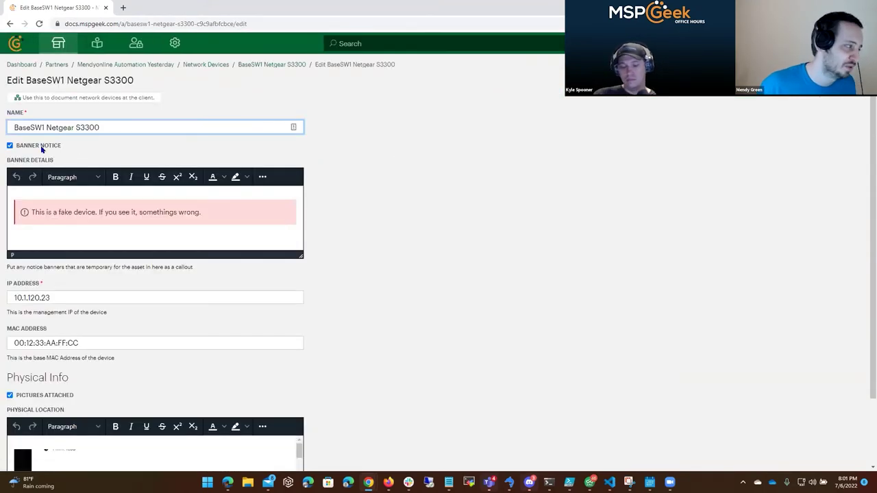
pyautogui.click(40, 145)
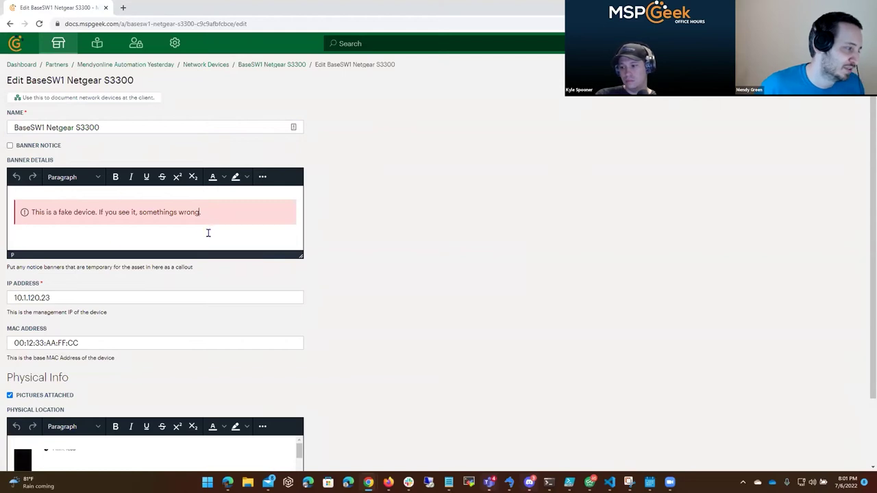
pyautogui.tripleClick(106, 223)
pyautogui.press('BackSpace')
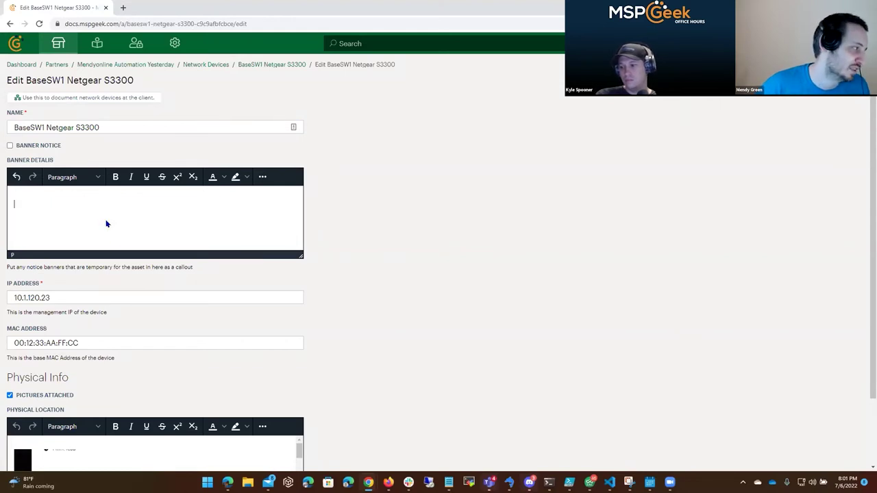
pyautogui.scroll(-3, 106, 223)
pyautogui.click(25, 456)
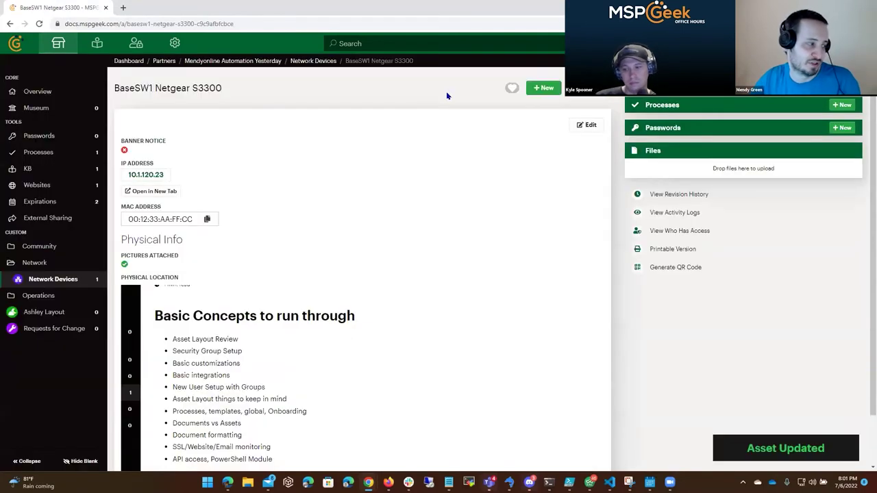
# Check the Network Devices list shows no banner notice, then maximise the KB Overview article window
pyautogui.moveTo(125, 140); pyautogui.dragTo(165, 156)
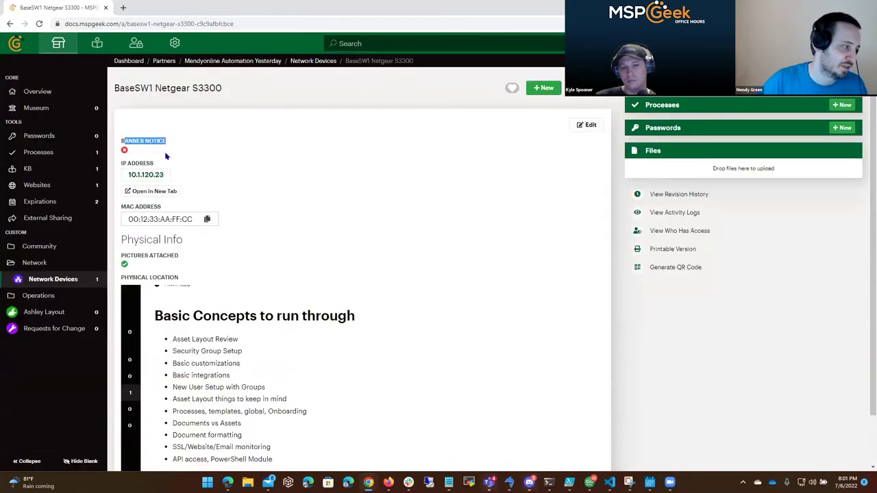
pyautogui.click(165, 156)
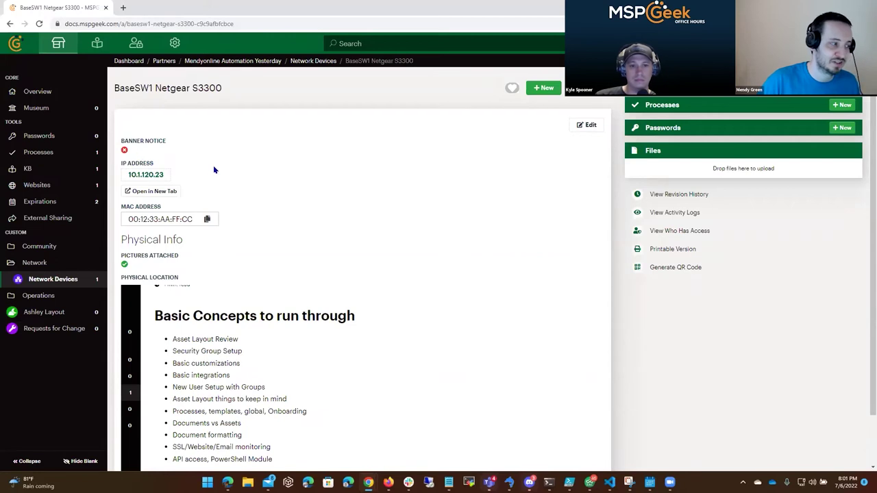
pyautogui.scroll(-1, 216, 165)
pyautogui.moveTo(123, 196); pyautogui.dragTo(268, 221)
pyautogui.click(314, 277)
pyautogui.scroll(1, 315, 277)
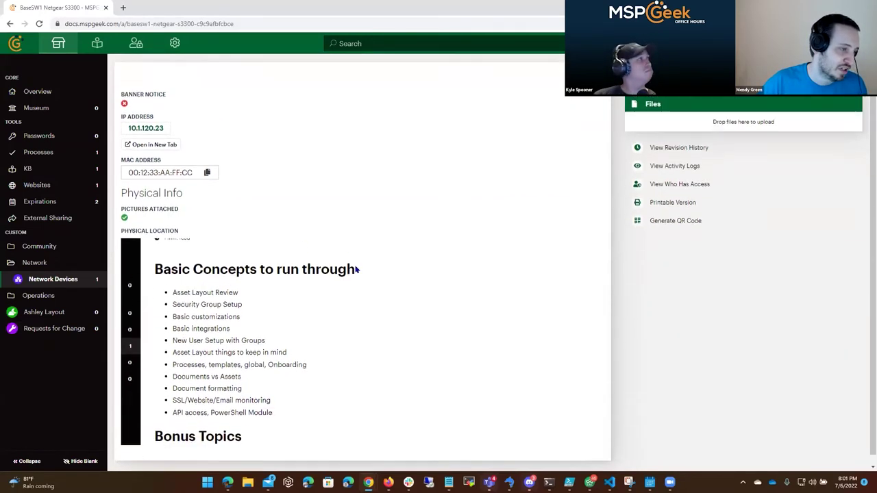
pyautogui.click(309, 61)
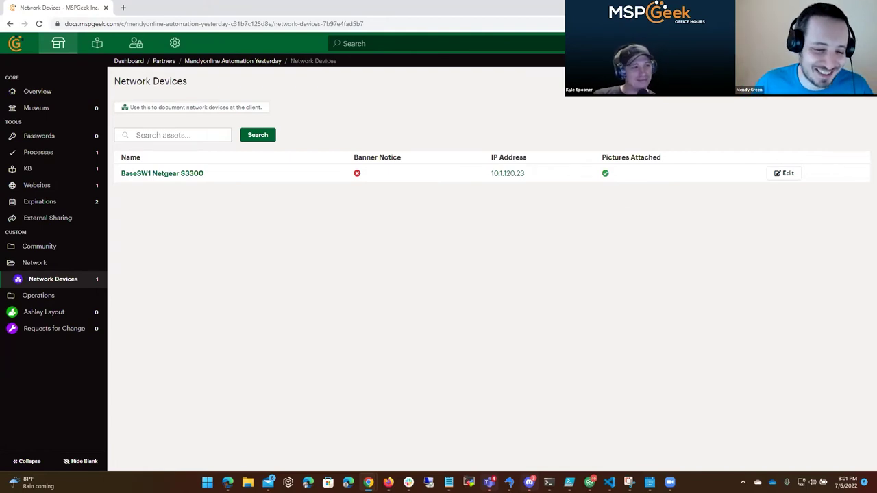
pyautogui.hotkey('alt', 'Tab')
pyautogui.doubleClick(418, 71)
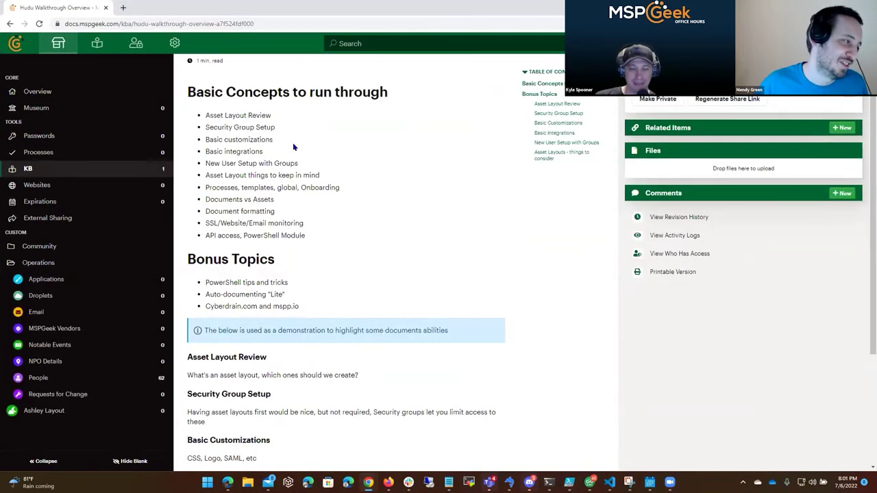
# Highlight the Basic integrations and New User Setup with Groups topics, then open admin settings from Network Devices
pyautogui.tripleClick(215, 152)
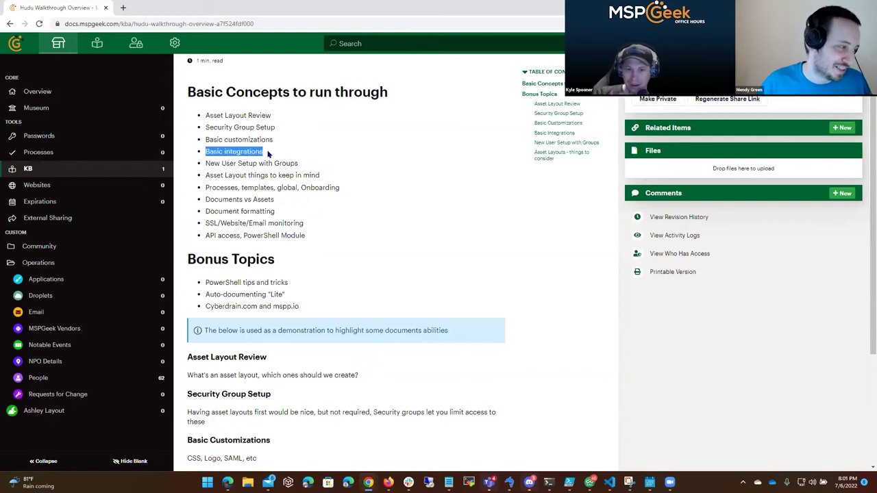
pyautogui.moveTo(209, 163); pyautogui.dragTo(320, 164)
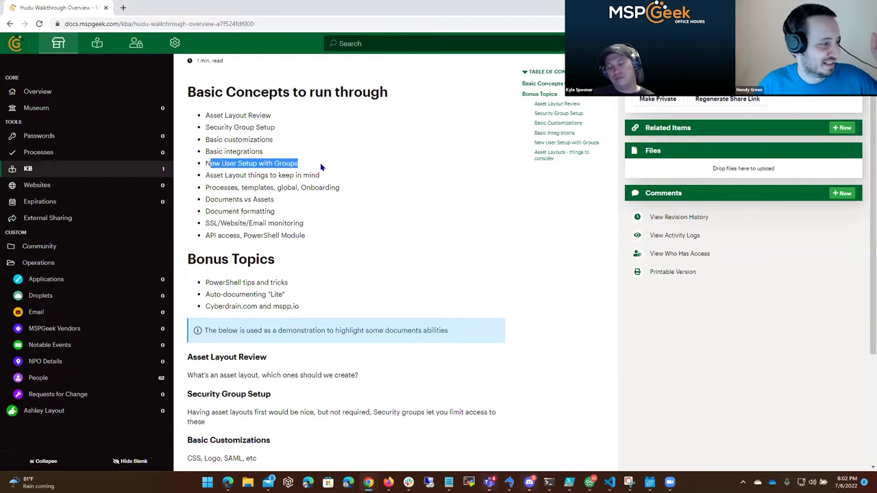
pyautogui.hotkey('alt', 'Left')
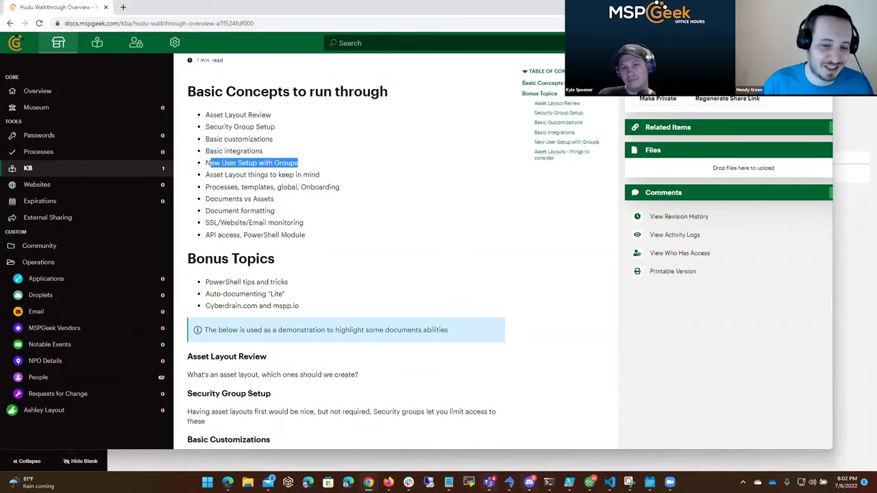
pyautogui.click(175, 43)
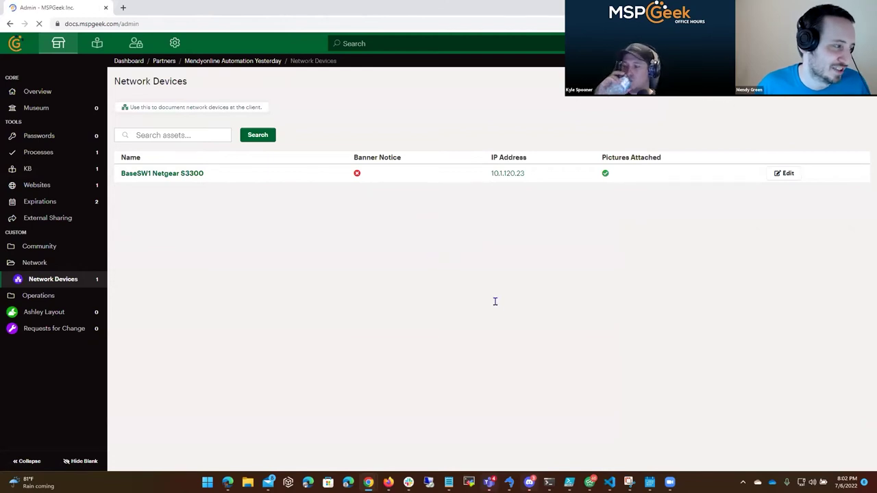
# Open the Integrations list from Admin and choose the configured ConnectWise Manage integration
pyautogui.scroll(-3, 440, 361)
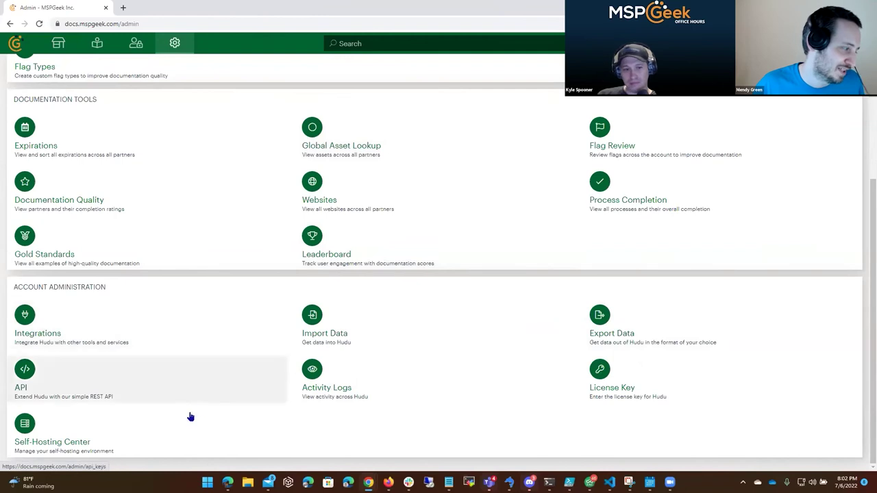
pyautogui.scroll(2, 413, 268)
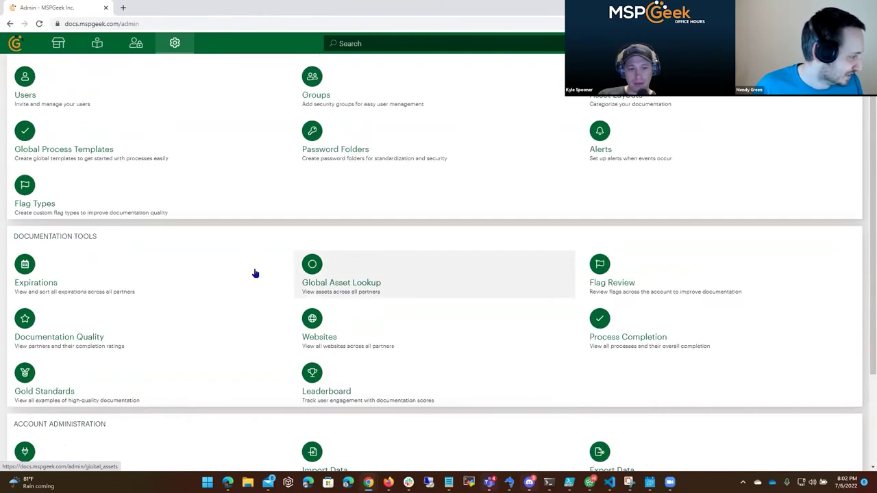
pyautogui.scroll(-1, 173, 307)
pyautogui.click(107, 395)
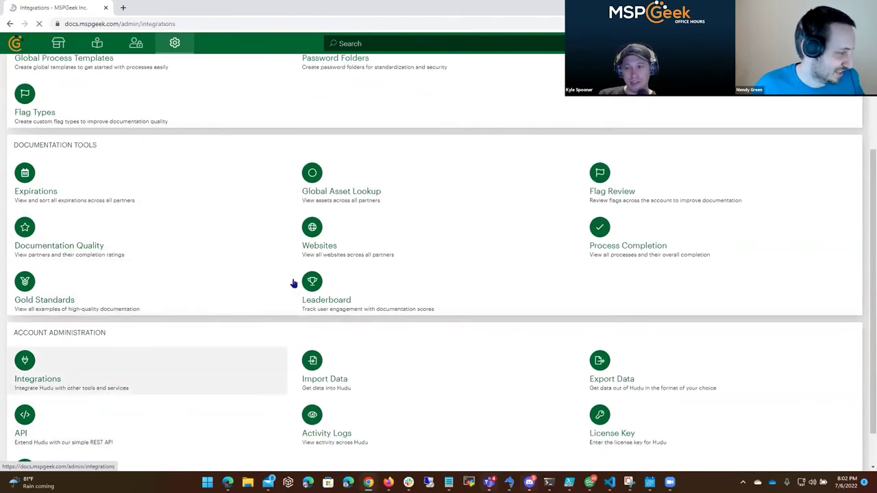
pyautogui.scroll(-3, 493, 258)
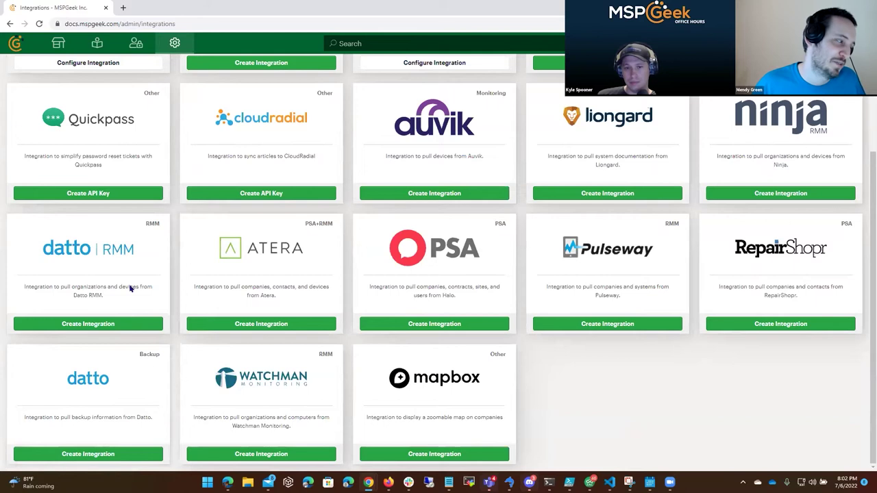
pyautogui.scroll(2, 304, 229)
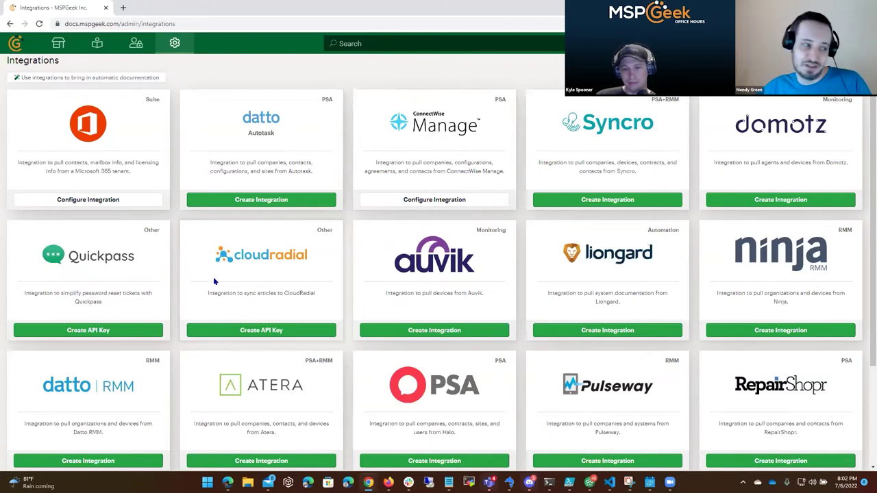
pyautogui.click(417, 202)
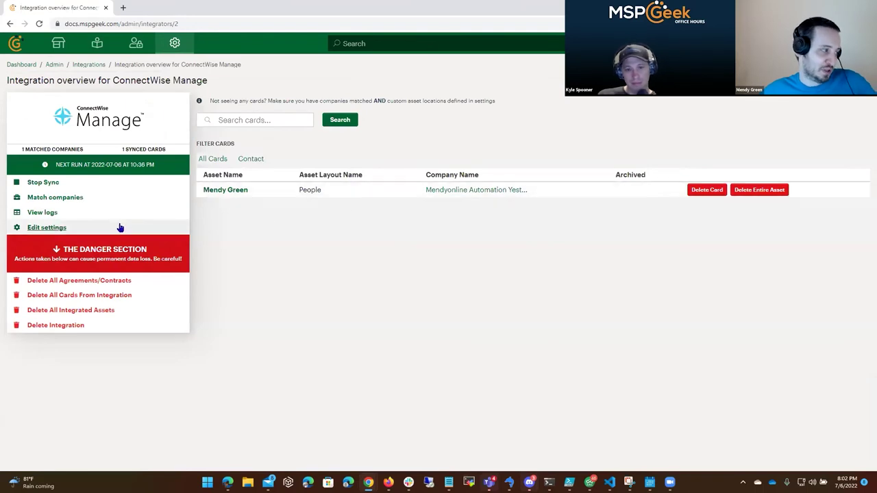
# In ConnectWise Manage settings, add a sort rule sending Cymphonix Device into a new 'Cymphonix Device' layout
pyautogui.click(92, 230)
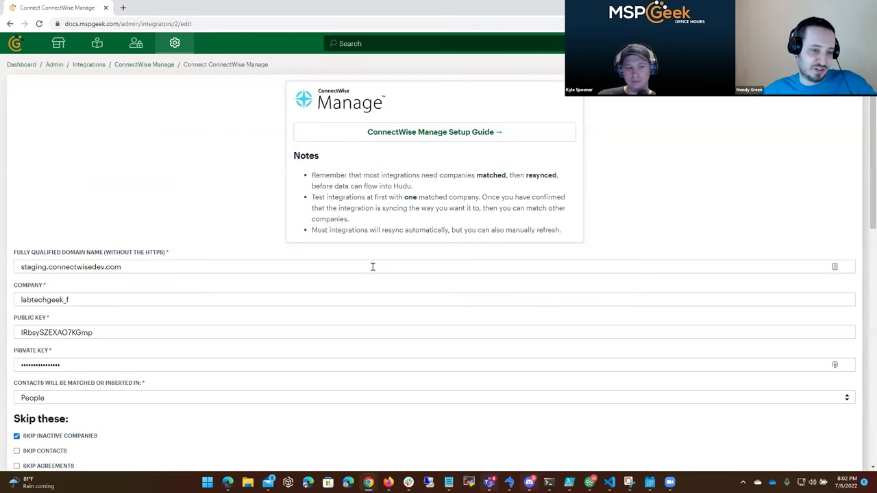
pyautogui.scroll(-5, 373, 267)
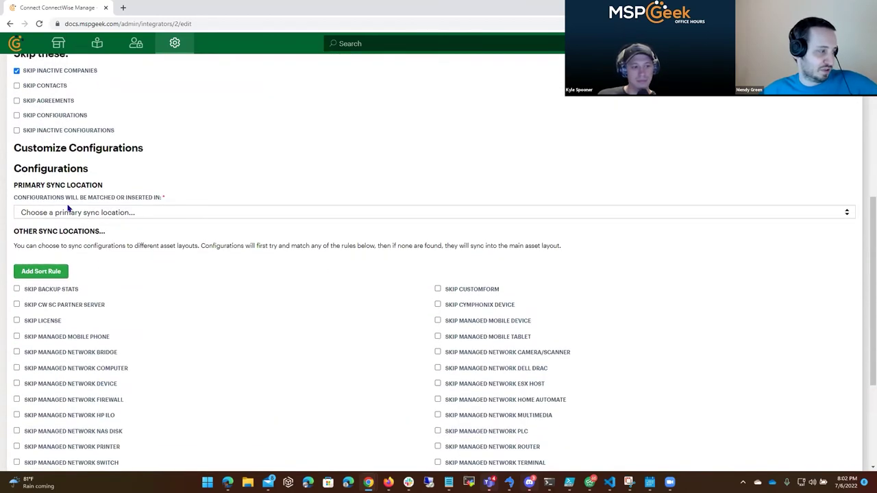
pyautogui.click(40, 272)
pyautogui.click(182, 286)
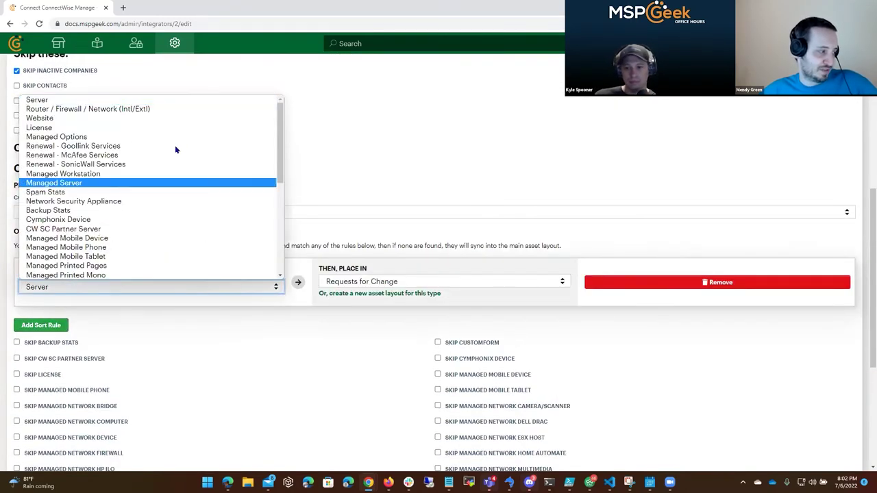
pyautogui.click(150, 212)
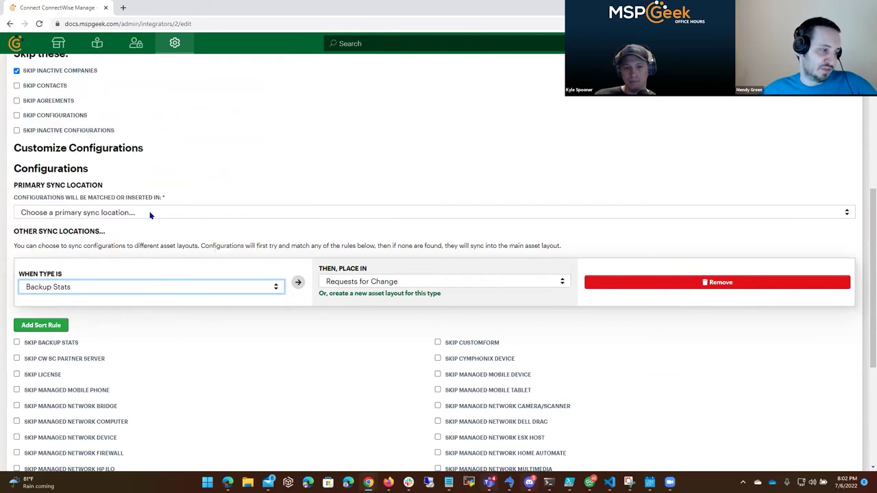
pyautogui.click(442, 282)
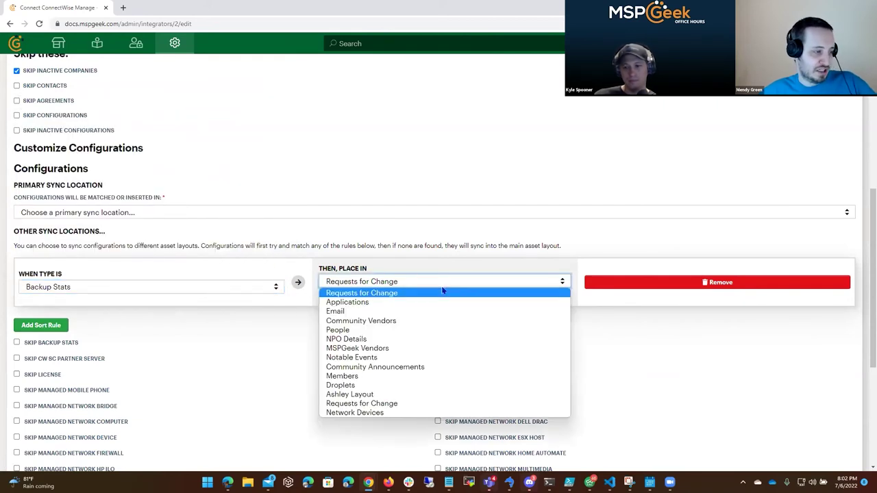
pyautogui.click(450, 377)
pyautogui.click(114, 289)
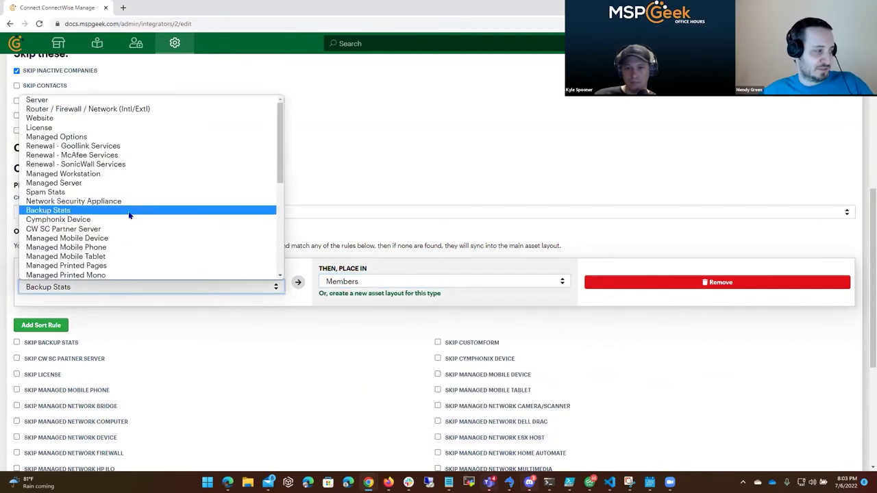
pyautogui.click(129, 218)
pyautogui.click(378, 294)
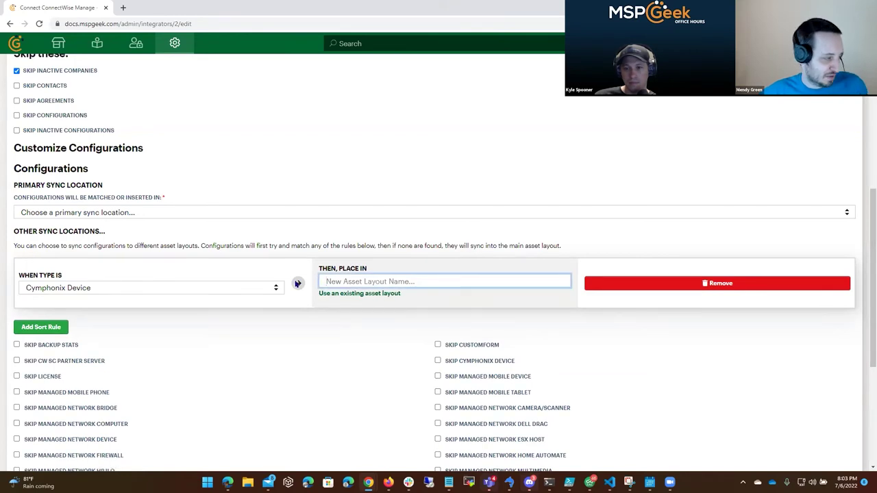
pyautogui.write('Cymphonix Device')
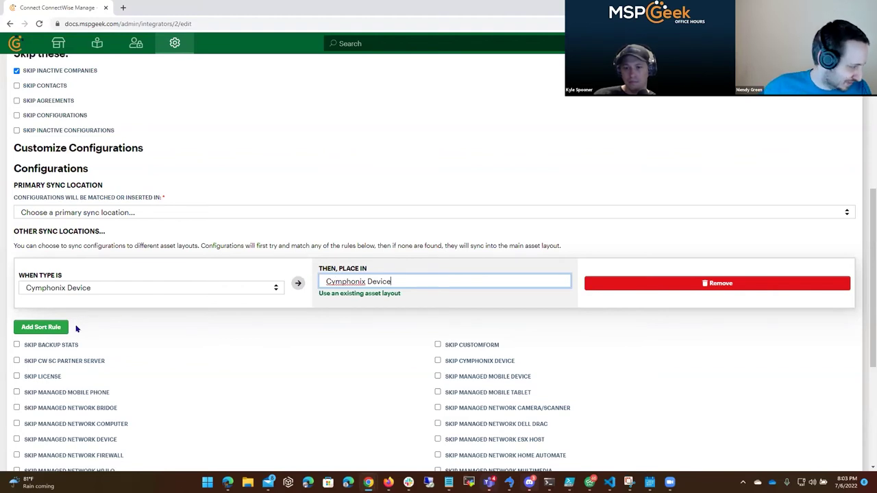
# Add a second sort rule sending Managed Network HP iLO into a new HP iLO asset layout
pyautogui.click(48, 326)
pyautogui.click(107, 343)
pyautogui.scroll(-5, 137, 287)
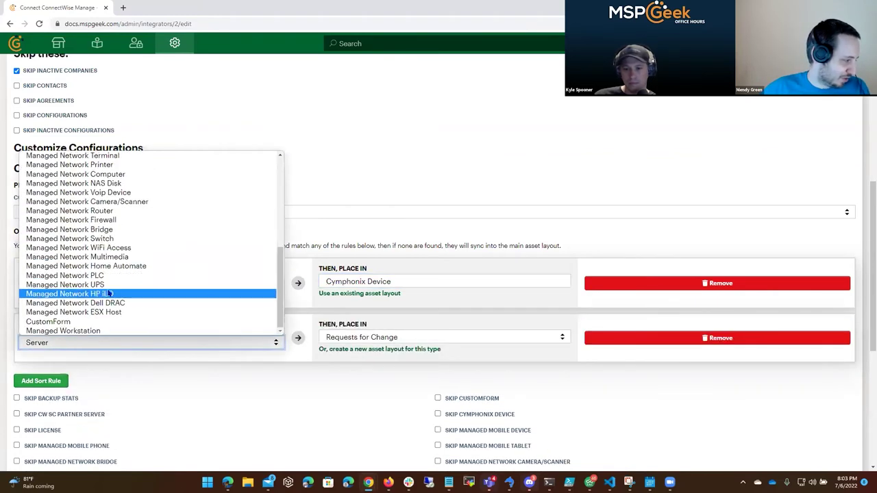
pyautogui.click(157, 293)
pyautogui.click(426, 334)
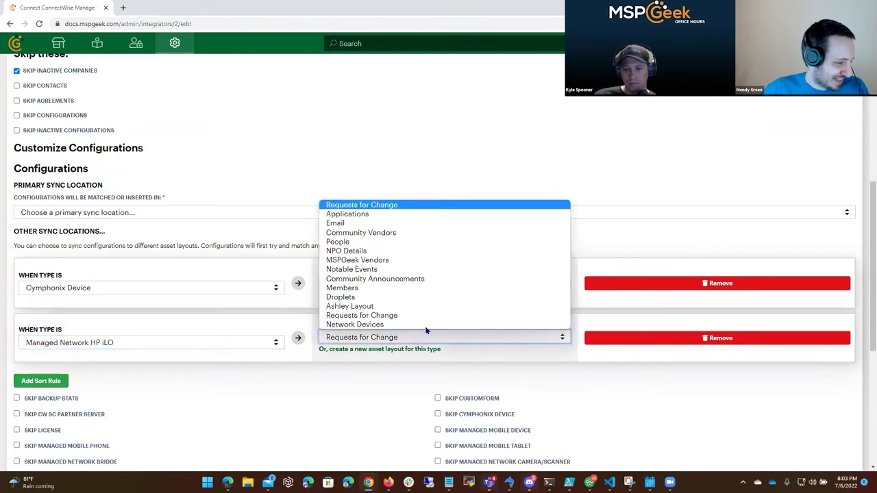
pyautogui.click(400, 348)
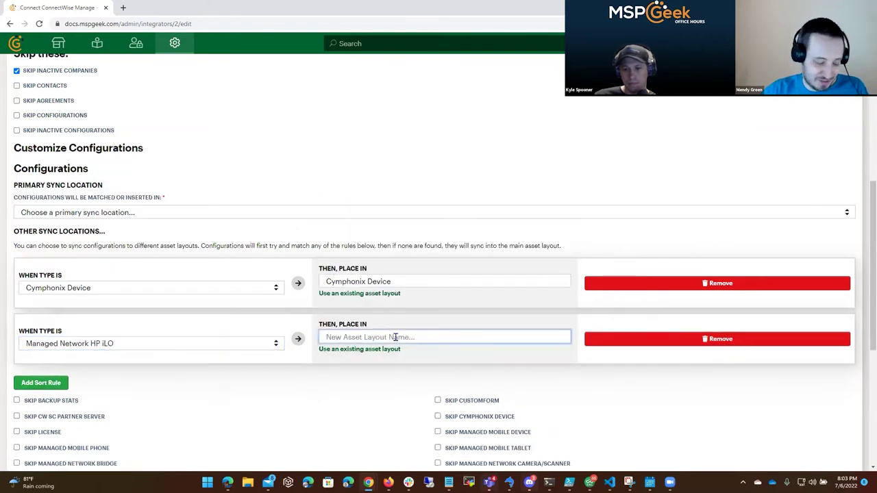
pyautogui.write('HP iLO')
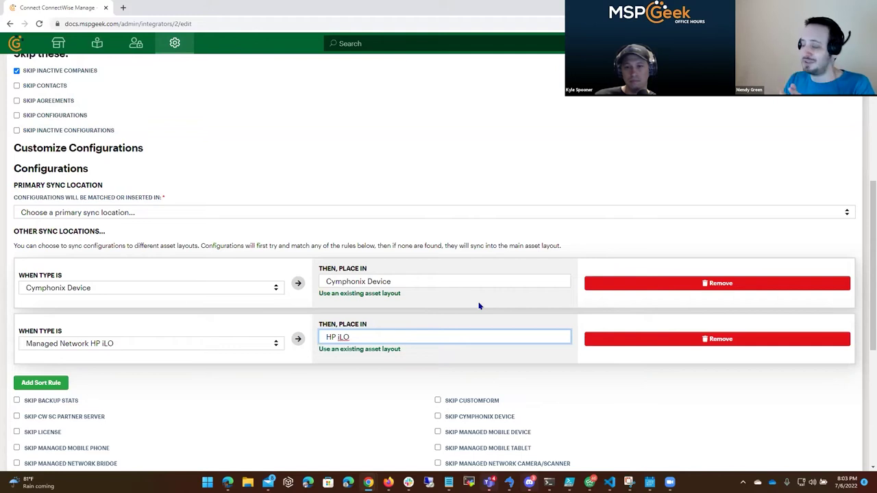
pyautogui.click(143, 204)
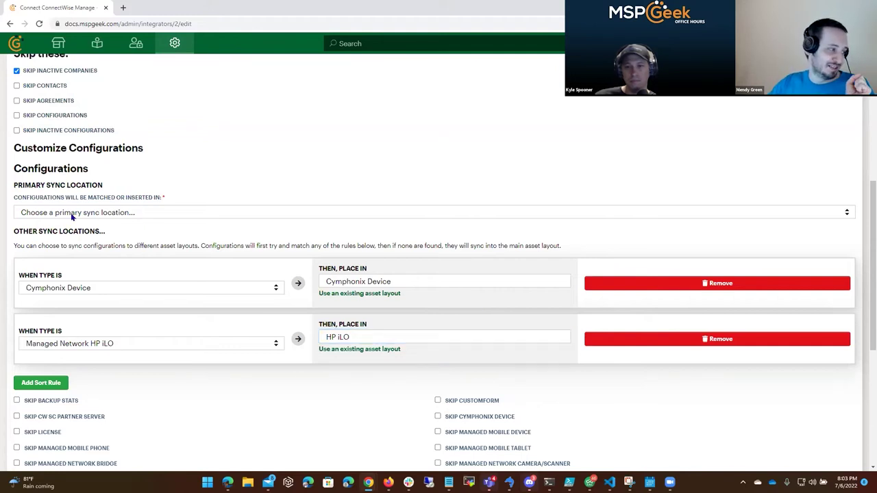
# Review the primary sync location choices without changing them, then return to admin settings
pyautogui.click(73, 214)
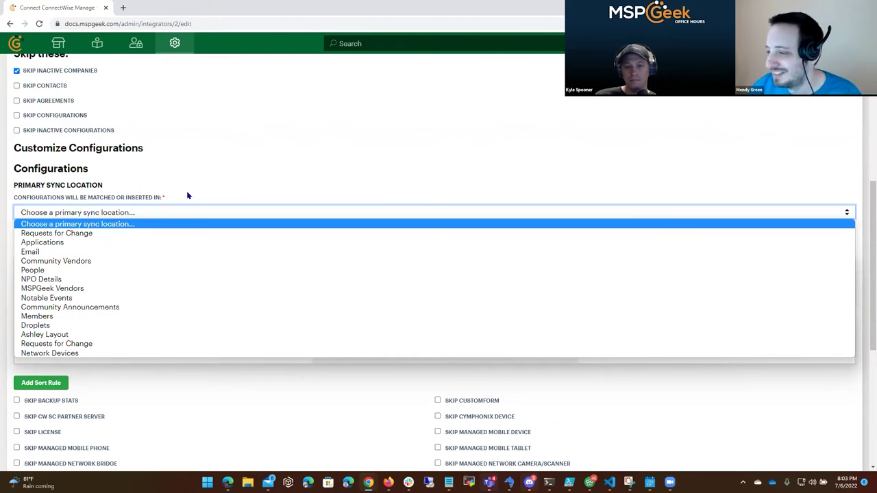
pyautogui.click(187, 195)
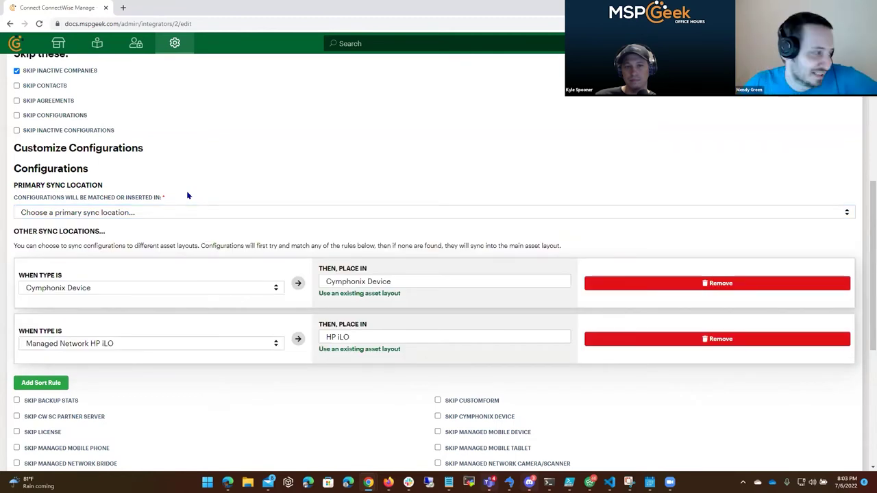
pyautogui.click(176, 210)
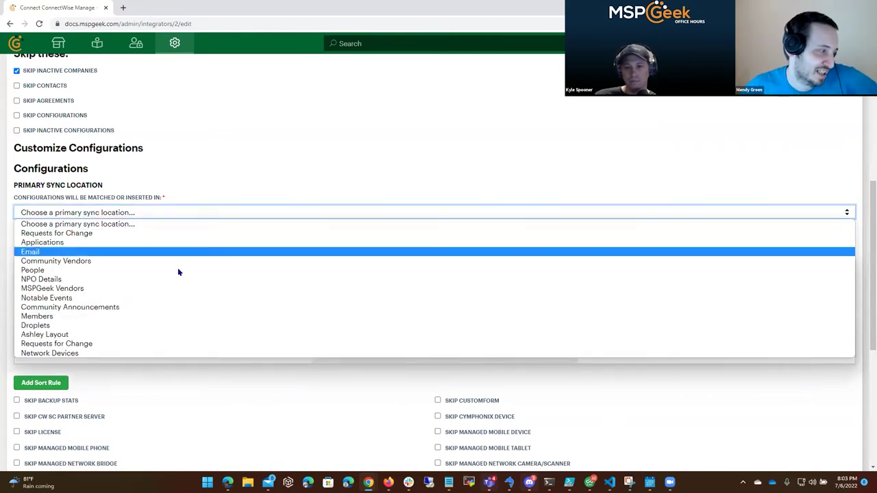
pyautogui.click(251, 197)
pyautogui.scroll(5, 251, 199)
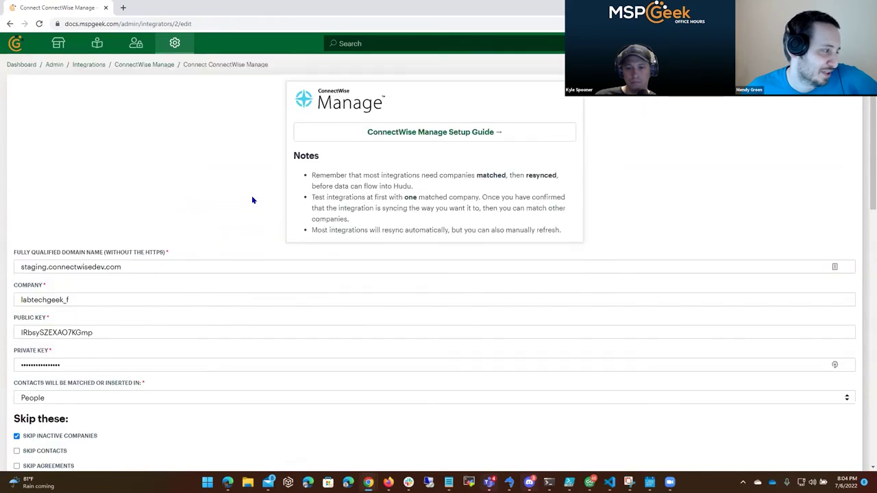
pyautogui.click(174, 42)
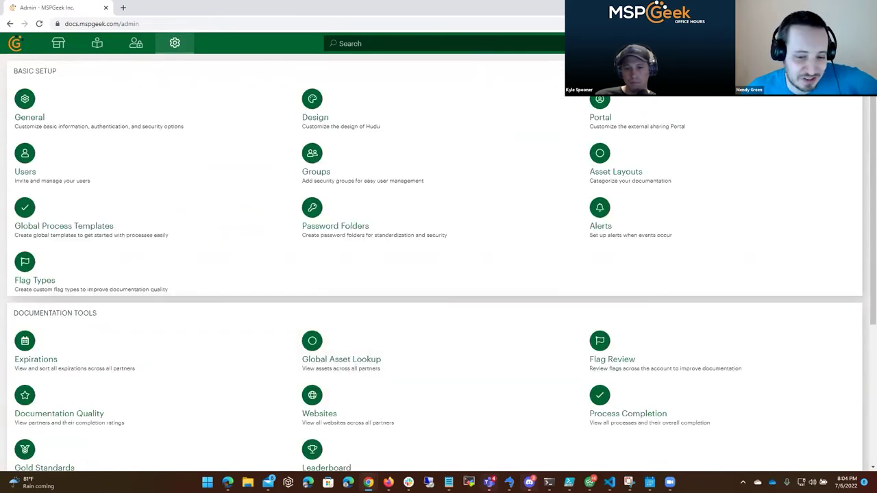
# Back in the Hudu Walkthrough Overview article, copy the Processes, templates, global, Onboarding bullet
pyautogui.hotkey('alt', 'Left')
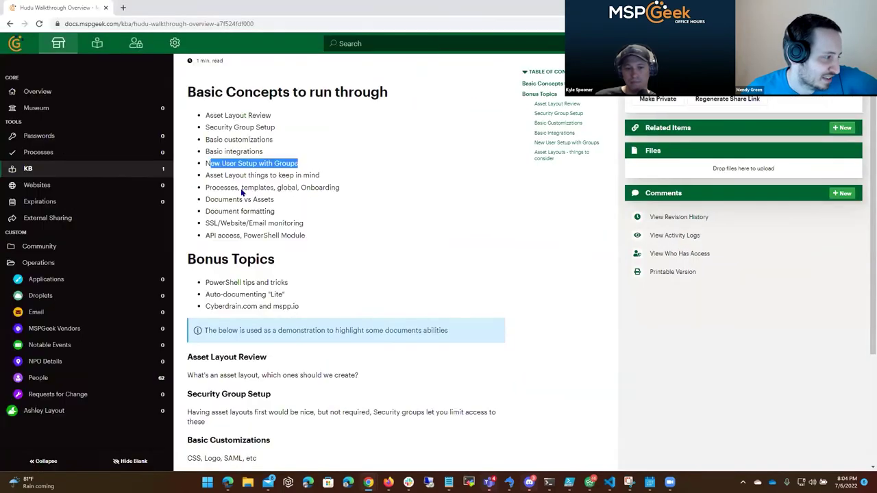
pyautogui.moveTo(298, 176); pyautogui.dragTo(295, 176)
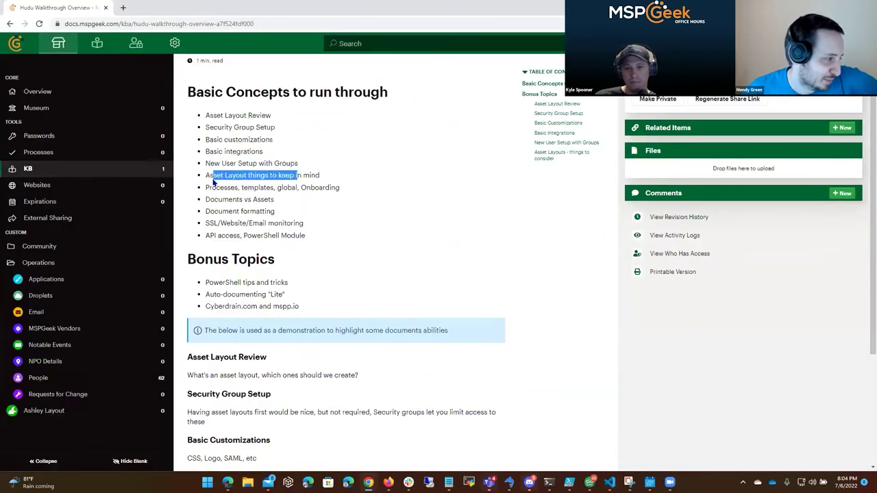
pyautogui.moveTo(204, 187); pyautogui.dragTo(369, 191)
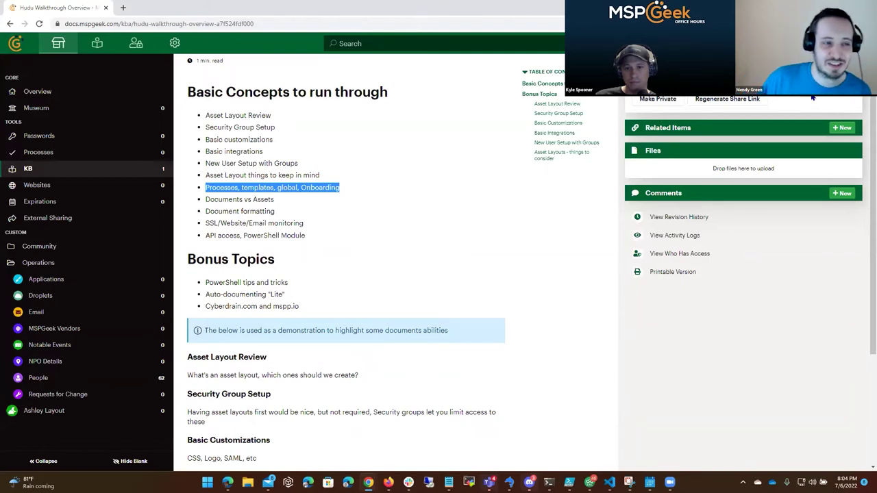
pyautogui.hotkey('ctrl', 'c')
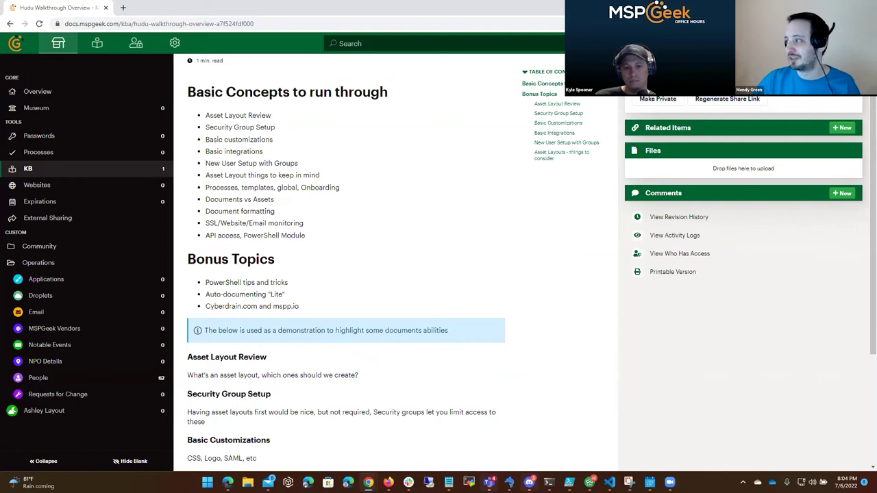
# Copy the article's public share link and paste it into a new private window
pyautogui.scroll(2, 685, 124)
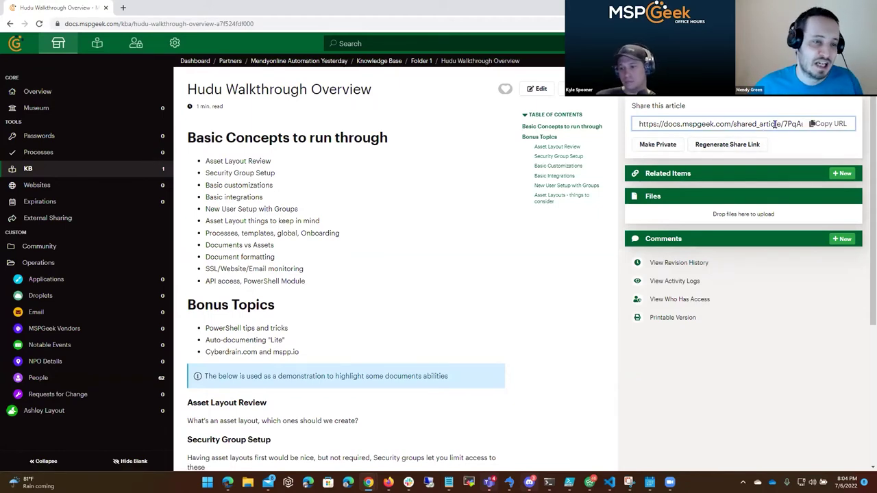
pyautogui.click(818, 123)
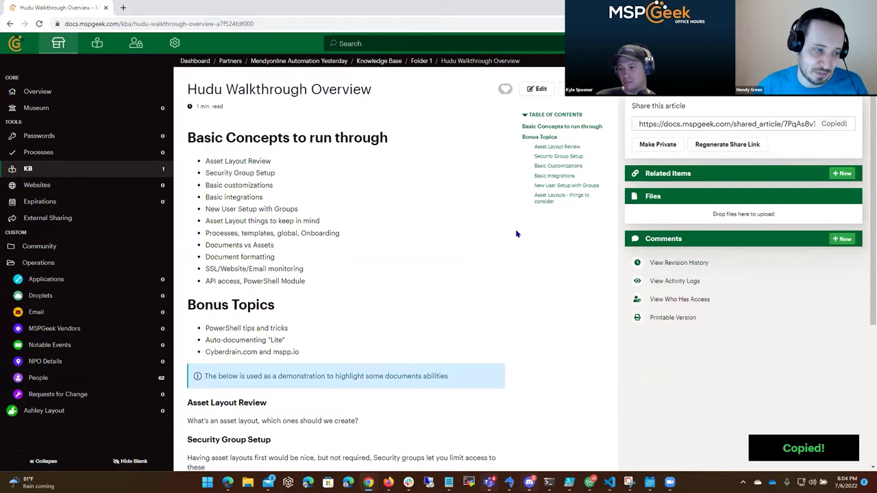
pyautogui.hotkey('ctrl', 'shift', 'n')
pyautogui.hotkey('ctrl', 'v')
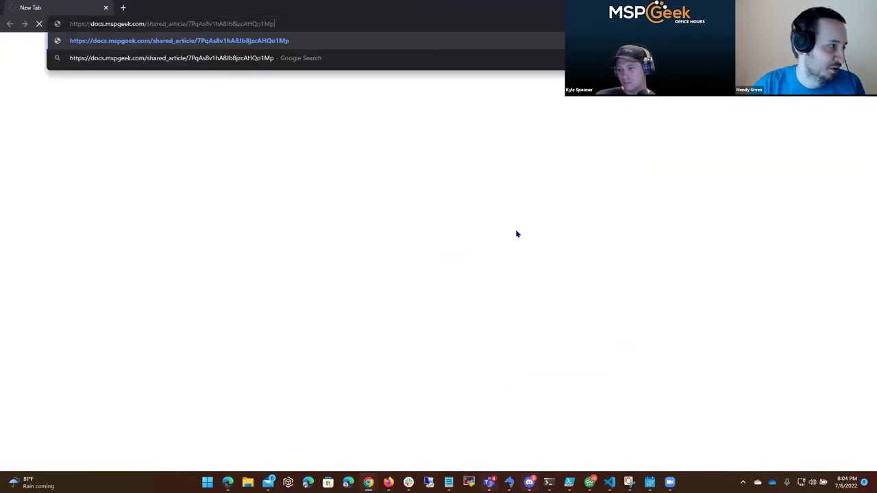
# Load the shared Hudu Walkthrough Overview article in the private window and scroll through it
pyautogui.click(514, 25)
pyautogui.hotkey('ctrl', 'v')
pyautogui.press('Return')
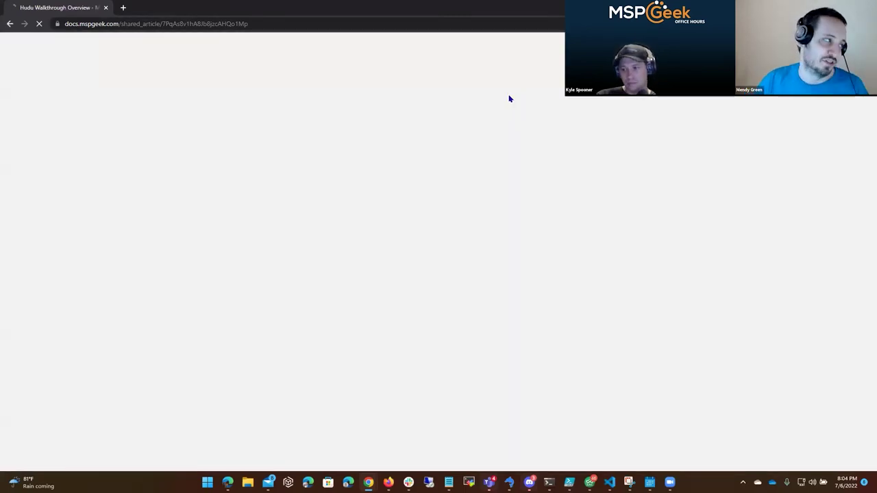
pyautogui.scroll(-5, 484, 133)
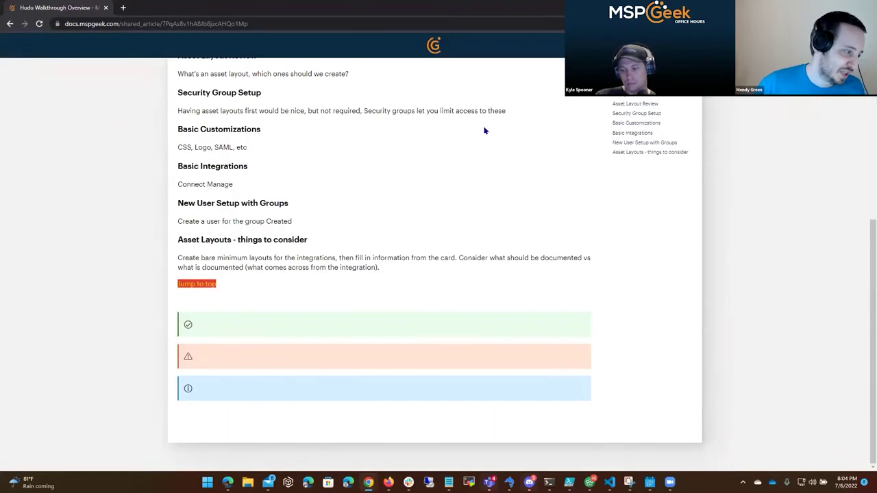
pyautogui.scroll(5, 483, 131)
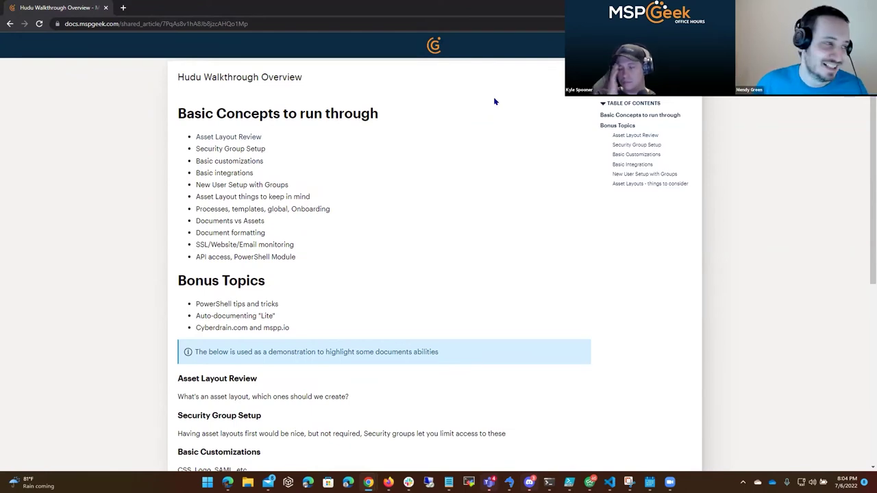
# Go to mspgeek.org and accept its cookie notice
pyautogui.click(503, 31)
pyautogui.write('mspgeek.org')
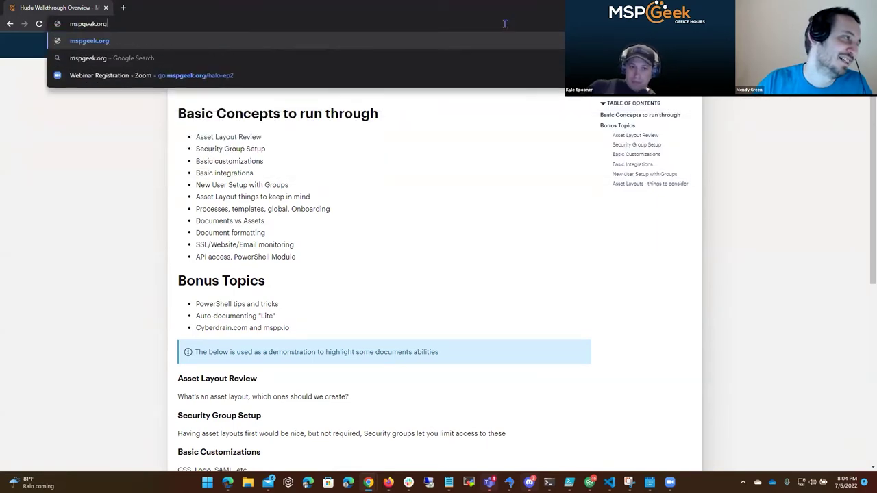
pyautogui.press('Return')
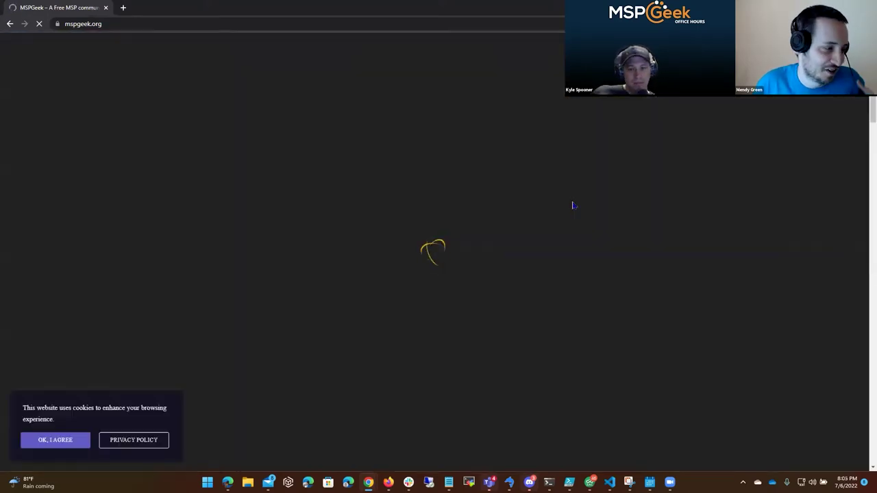
pyautogui.click(67, 443)
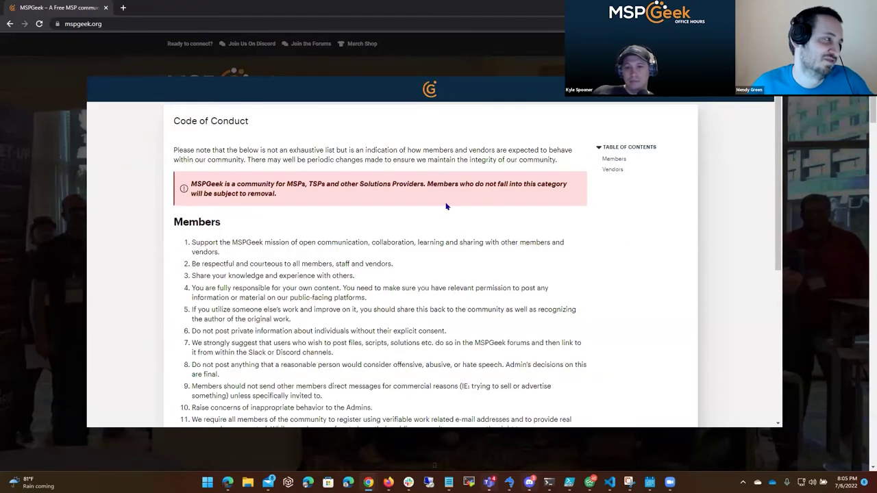
# Browse the Code of Conduct's Members and Vendors sections, then close the Code of Conduct window
pyautogui.scroll(-4, 521, 231)
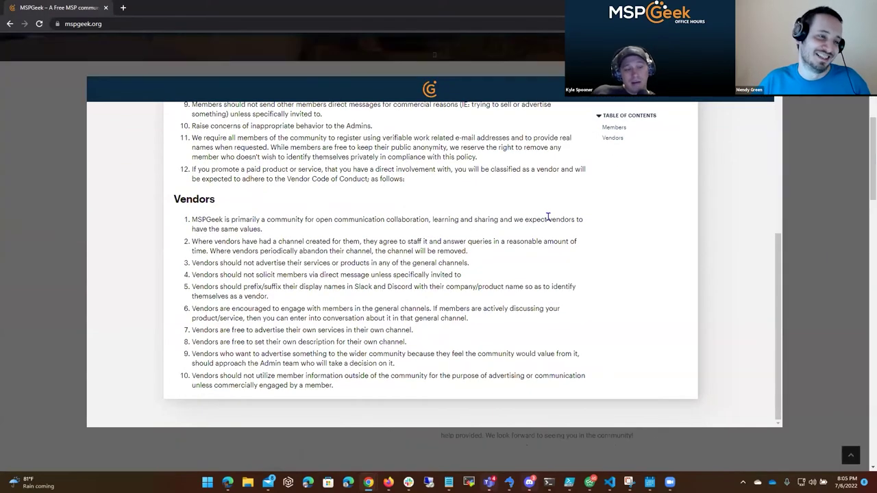
pyautogui.scroll(2, 553, 200)
pyautogui.scroll(2, 557, 197)
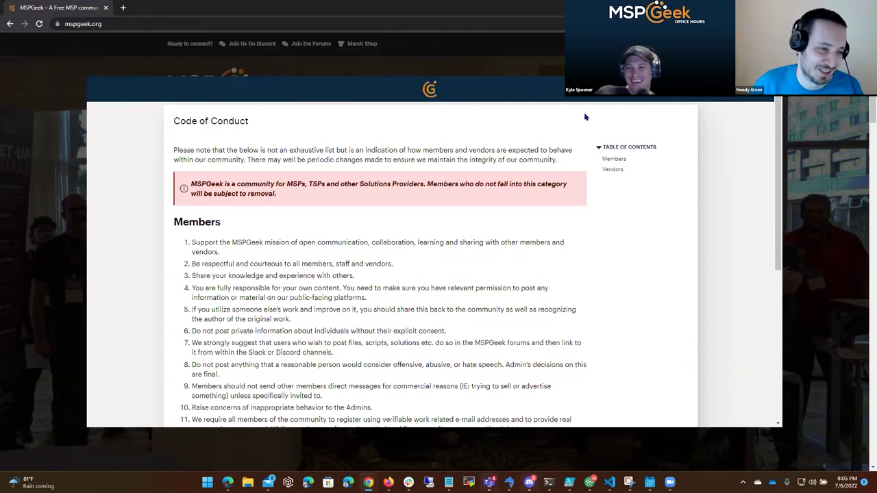
pyautogui.click(613, 159)
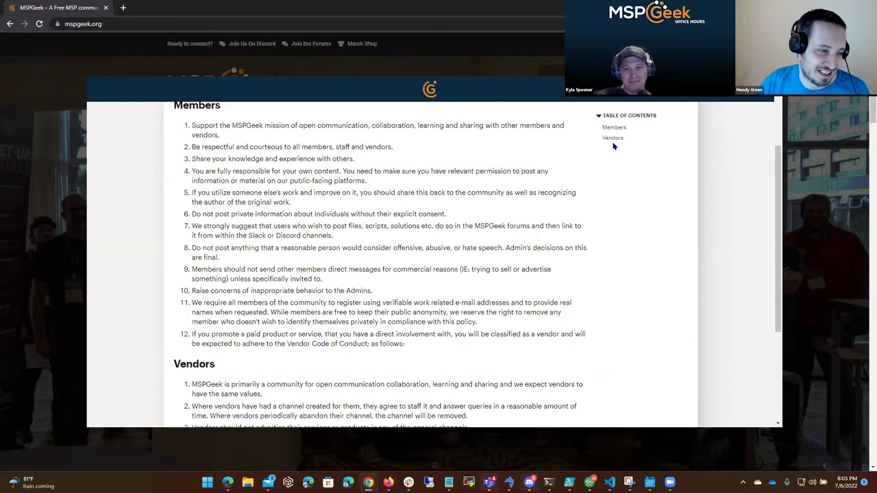
pyautogui.click(612, 137)
pyautogui.click(613, 128)
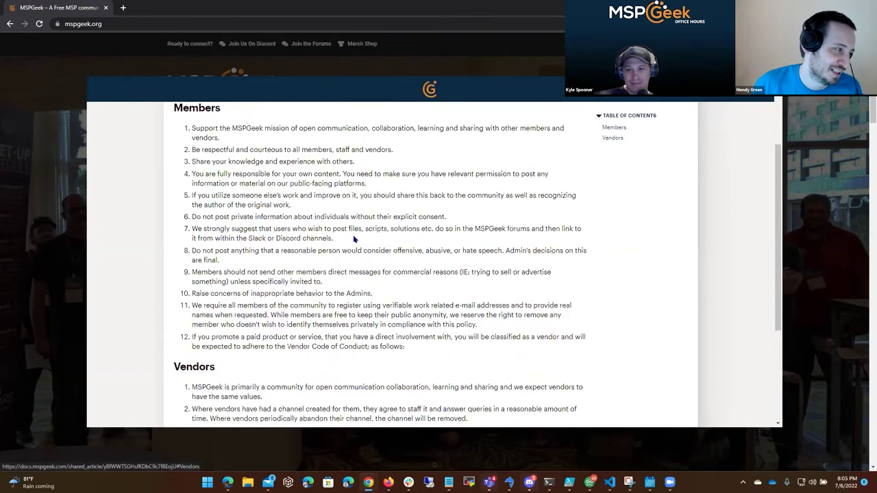
pyautogui.scroll(2, 354, 239)
pyautogui.tripleClick(380, 198)
pyautogui.click(401, 196)
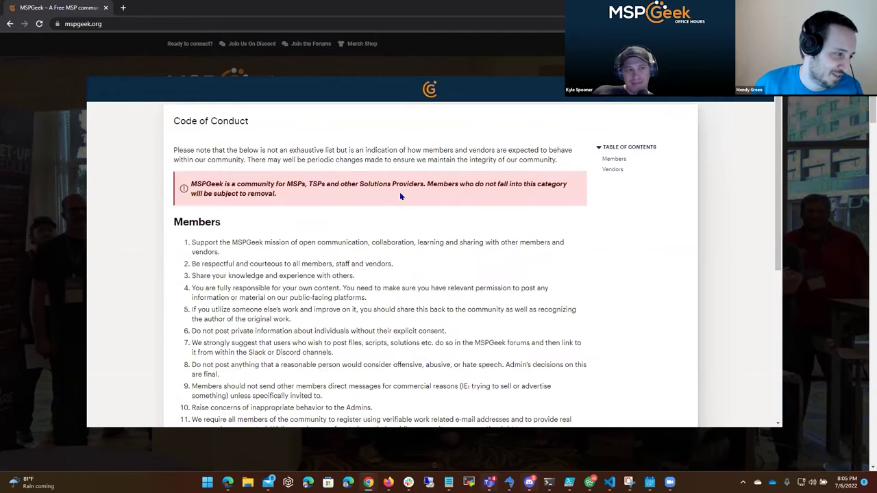
pyautogui.click(312, 48)
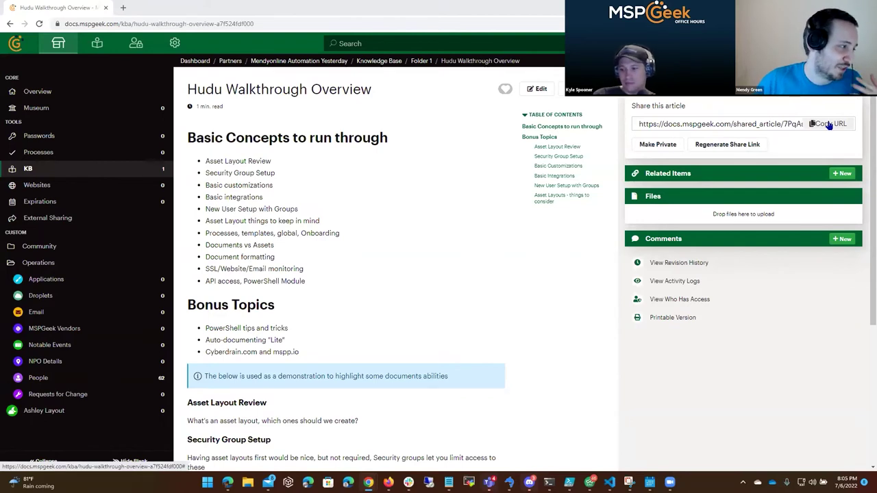
# Open the partner's Processes page listing Running a GeekCast
pyautogui.click(81, 152)
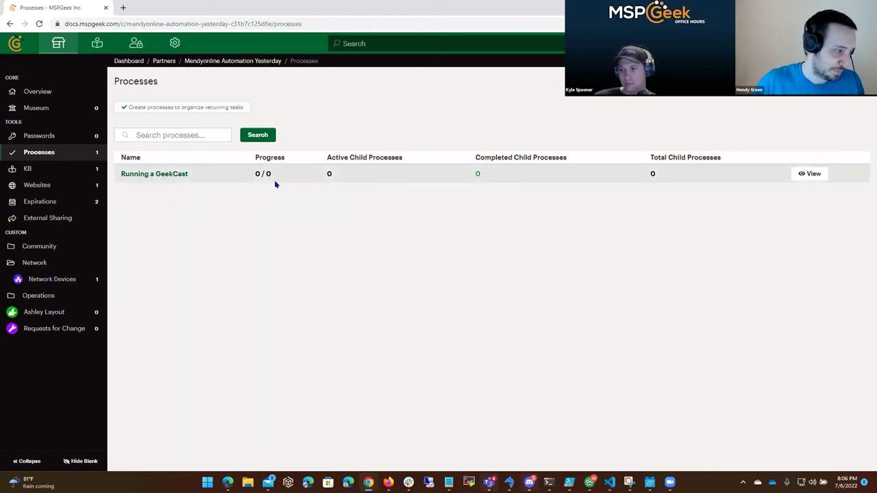
# Open Running a GeekCast's task editor, after briefly checking the Hudu admin window
pyautogui.click(198, 178)
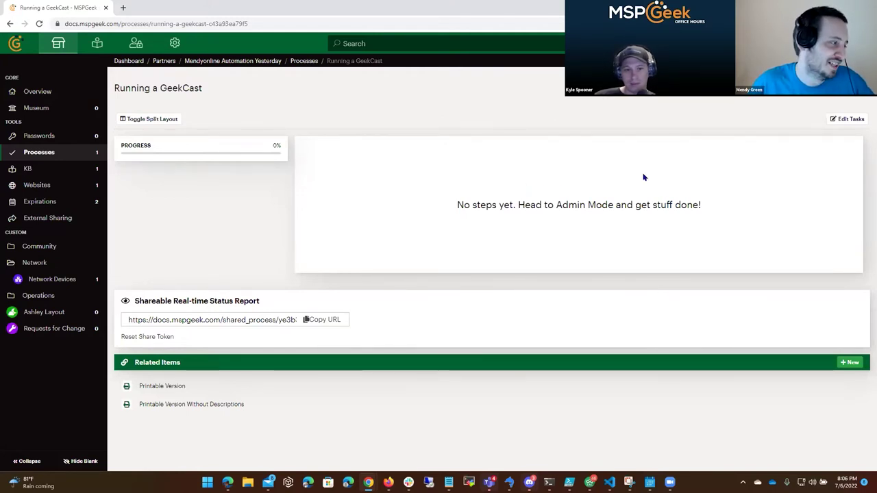
pyautogui.click(849, 120)
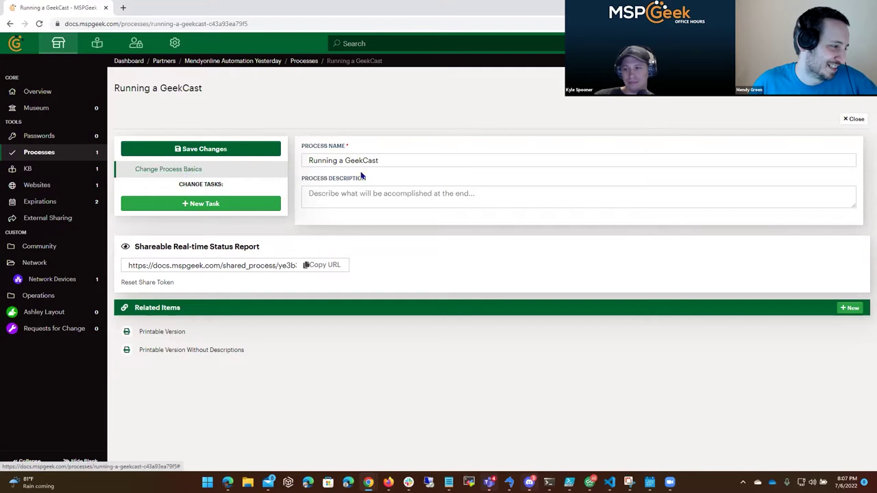
pyautogui.click(239, 150)
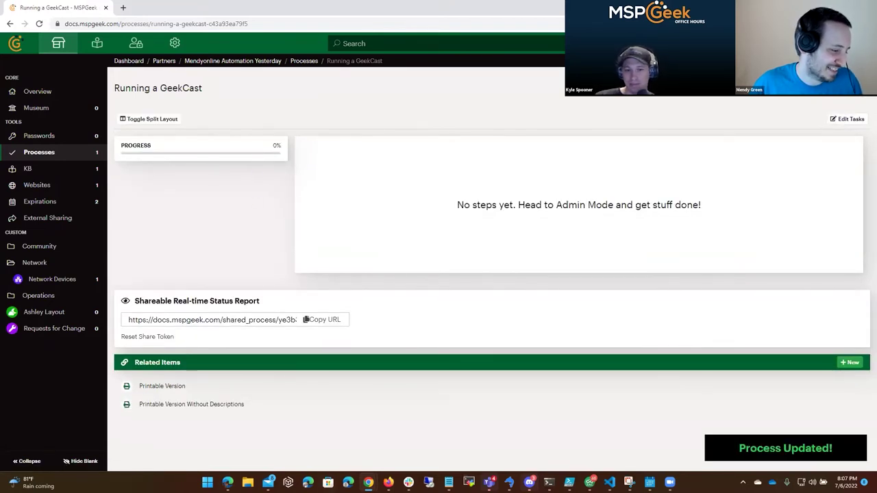
pyautogui.moveTo(369, 482)
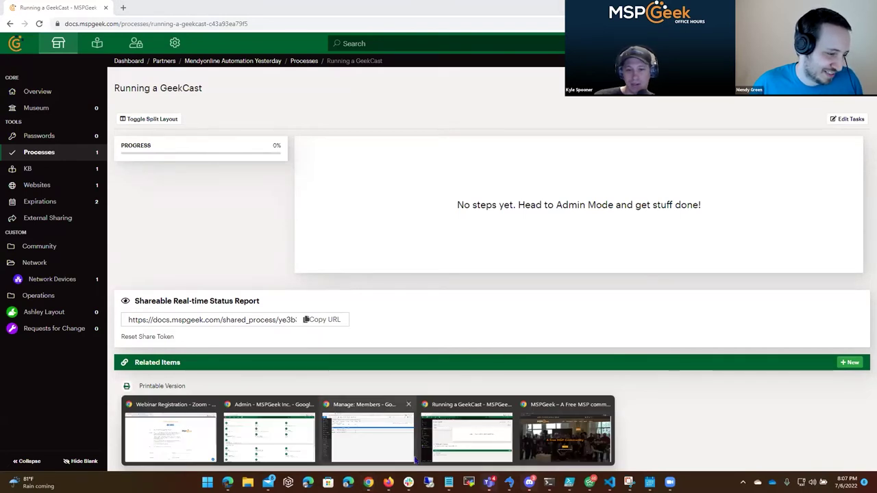
pyautogui.click(279, 439)
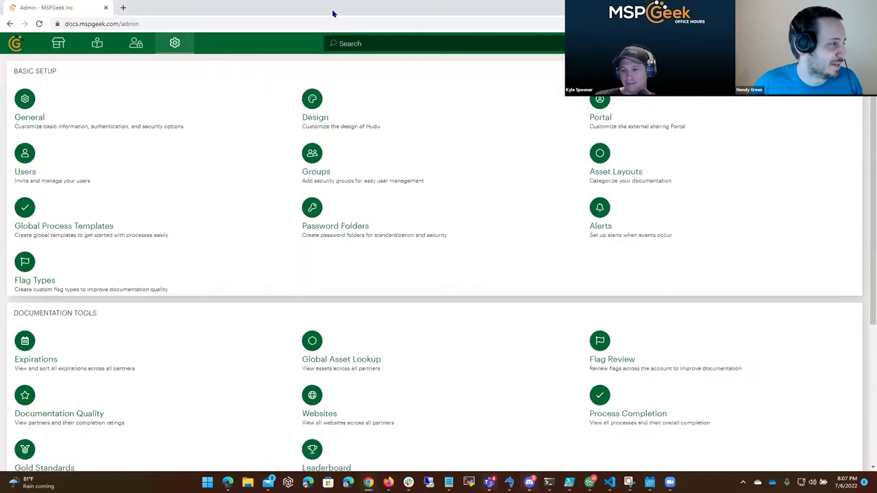
pyautogui.hotkey('alt', 'Tab')
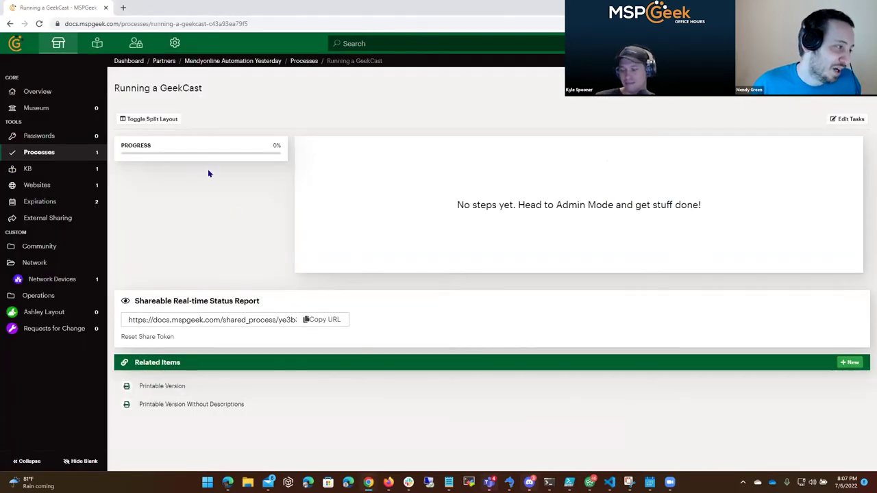
pyautogui.click(859, 121)
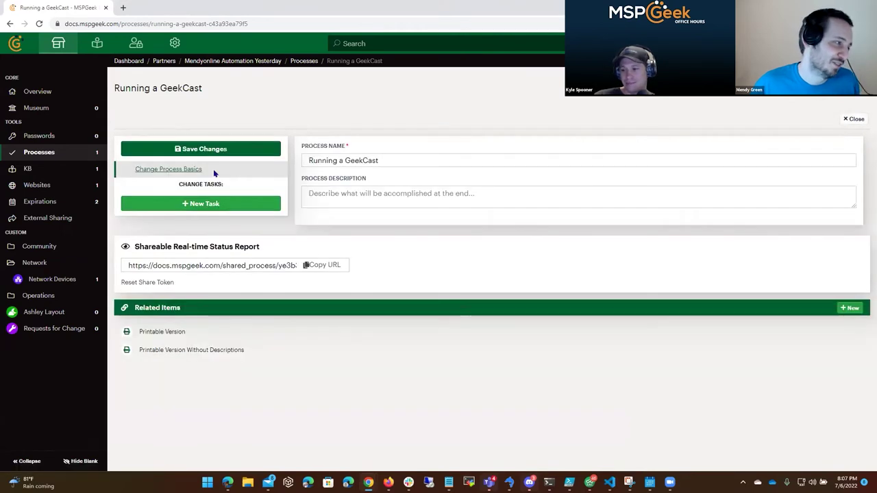
# Add five new tasks to the process and name one of them Publish
pyautogui.click(230, 205)
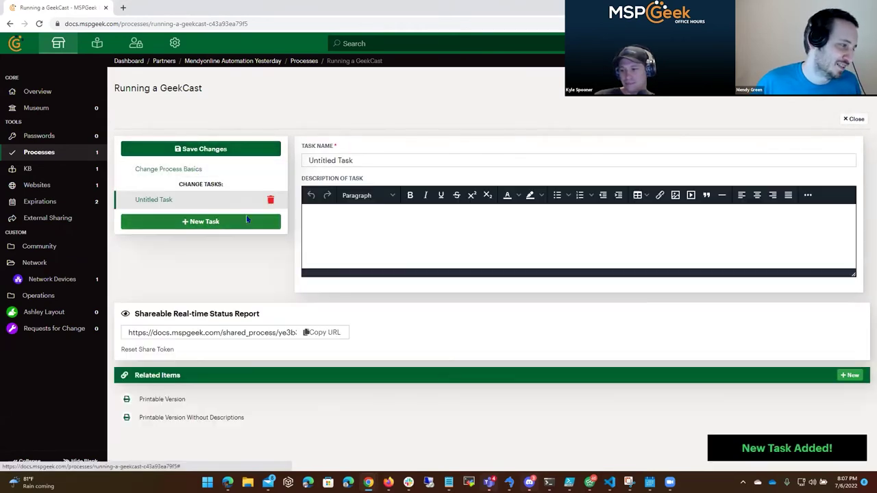
pyautogui.click(190, 221)
pyautogui.click(206, 244)
pyautogui.click(207, 260)
pyautogui.click(209, 277)
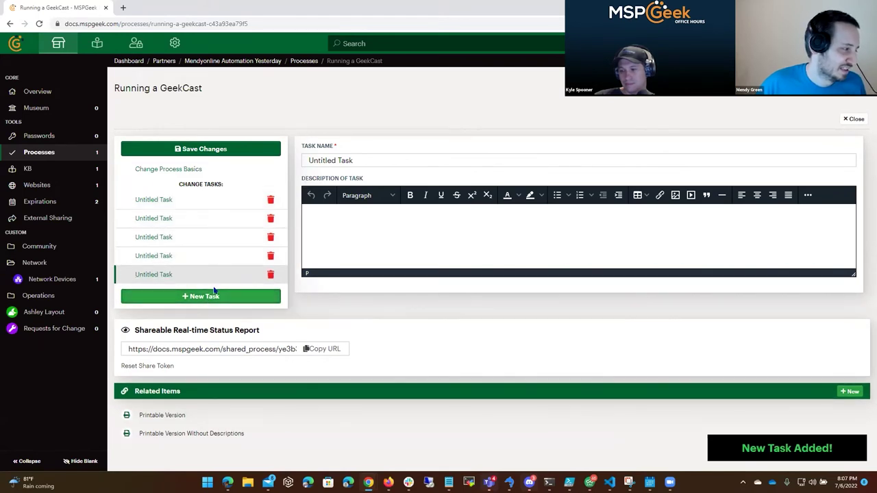
pyautogui.tripleClick(379, 155)
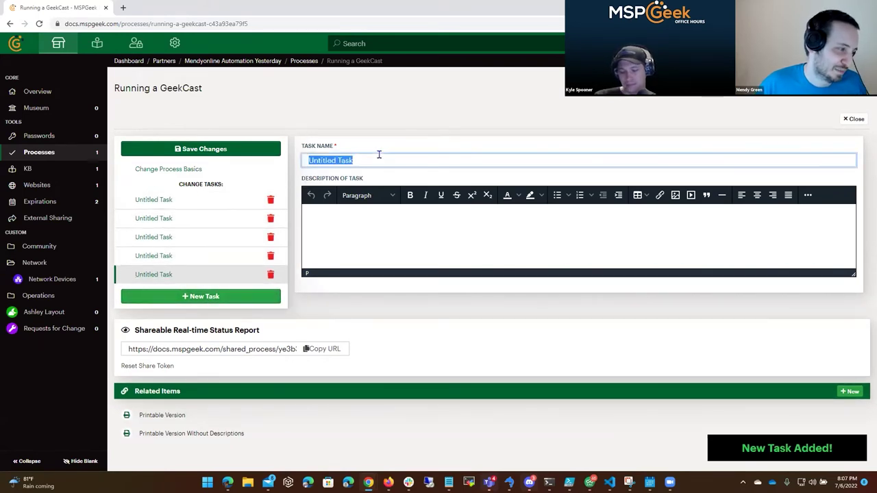
pyautogui.write('Planning')
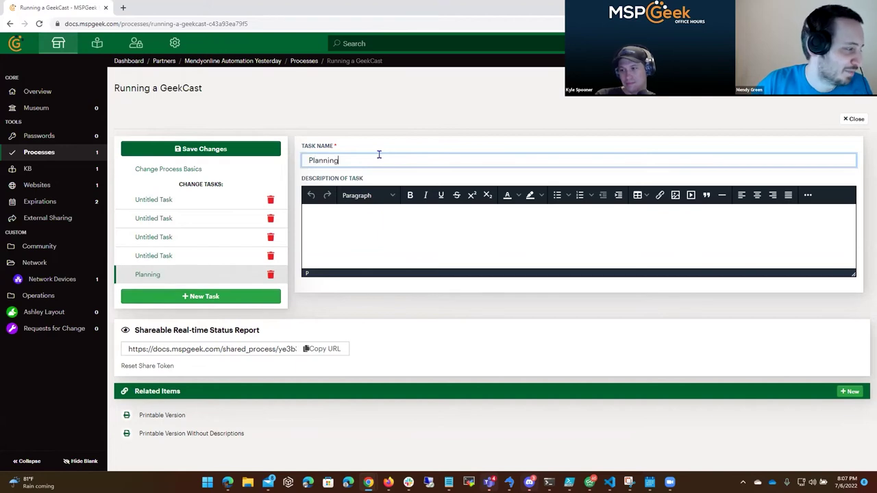
pyautogui.tripleClick(379, 154)
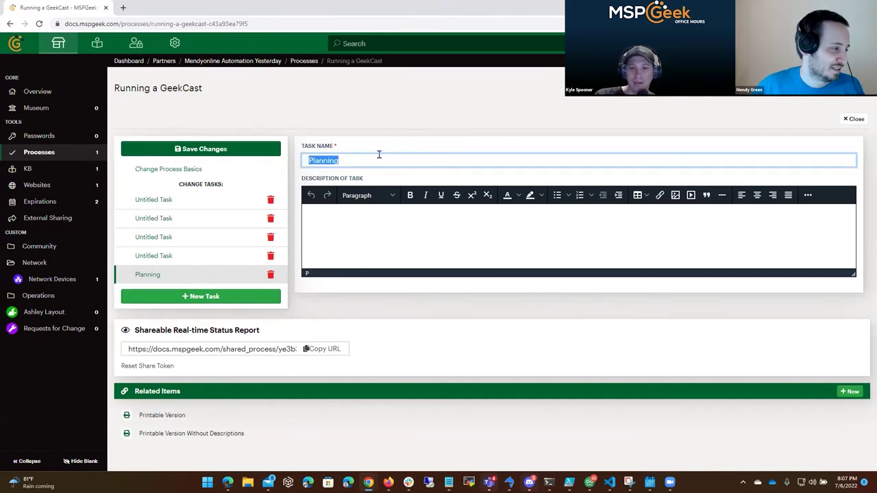
pyautogui.write('Publish')
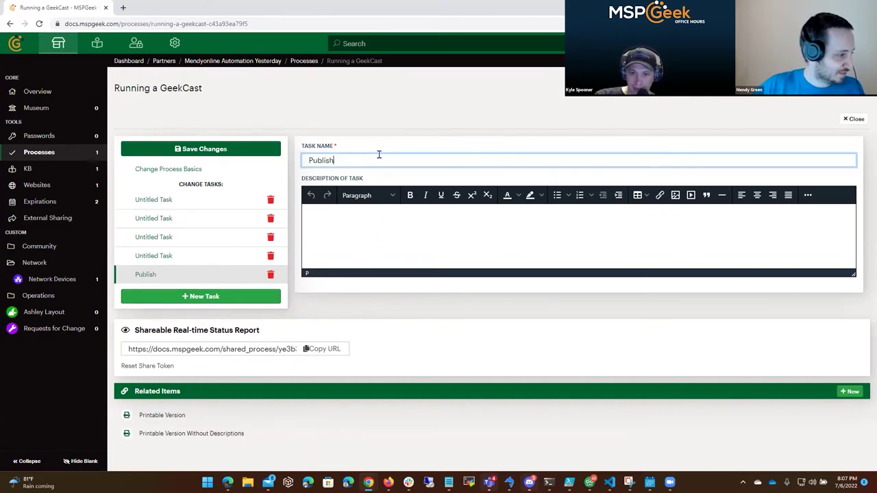
# Rename the first two tasks Planning the Topic and Announce the Topic
pyautogui.click(165, 203)
pyautogui.tripleClick(396, 154)
pyautogui.write('Planning the ')
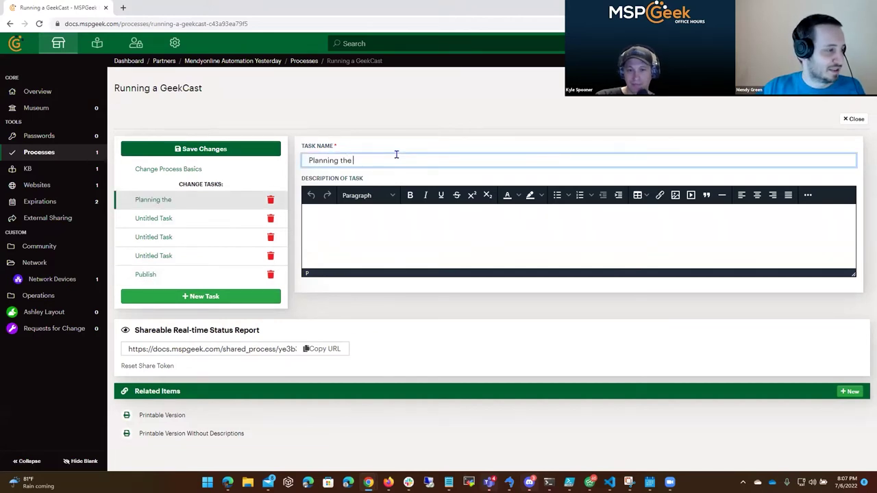
pyautogui.write('Topic')
pyautogui.click(176, 219)
pyautogui.tripleClick(354, 163)
pyautogui.write('Annoucne the Topi')
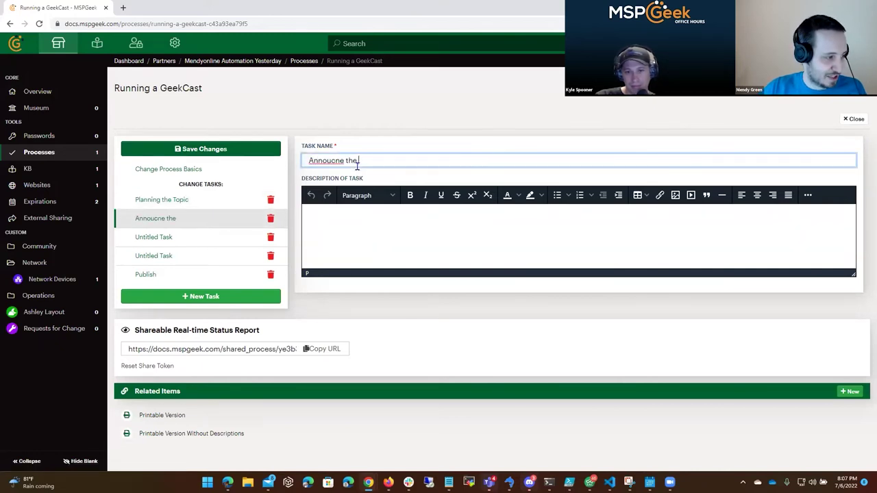
pyautogui.rightClick(324, 160)
pyautogui.click(353, 171)
# Rename the next two tasks Panic and decide the date and Come up with the material
pyautogui.click(169, 240)
pyautogui.tripleClick(382, 155)
pyautogui.write('G')
pyautogui.press('BackSpace')
pyautogui.write('Panic')
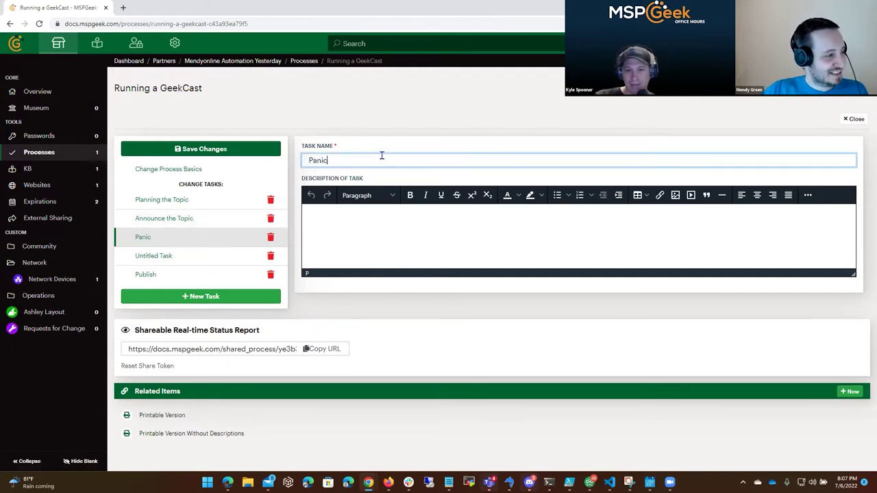
pyautogui.write(' and decide the date')
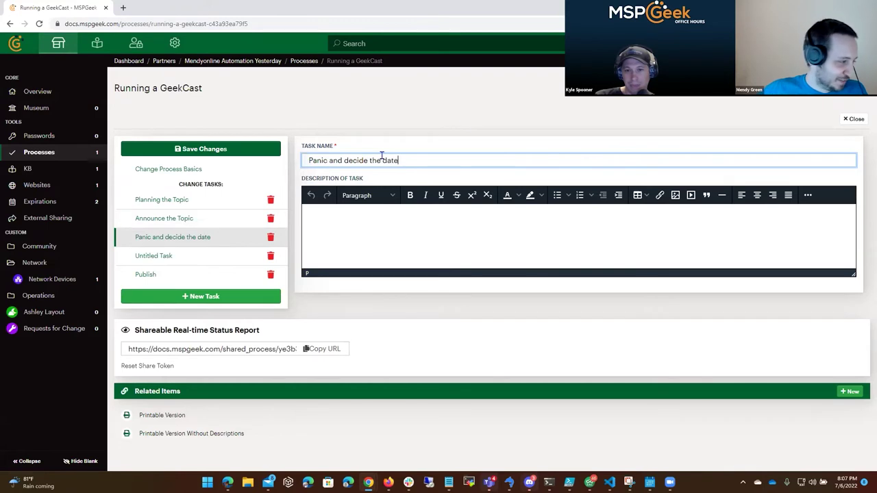
pyautogui.click(171, 255)
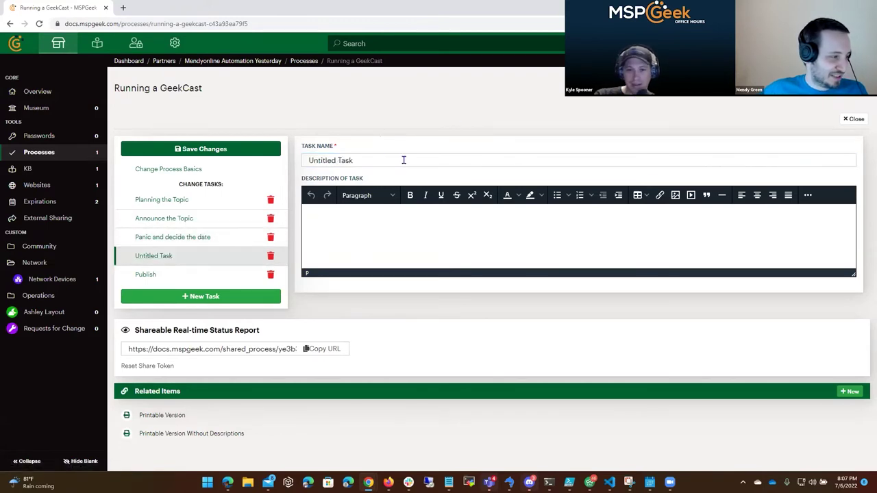
pyautogui.tripleClick(403, 159)
pyautogui.write('Come up with the material')
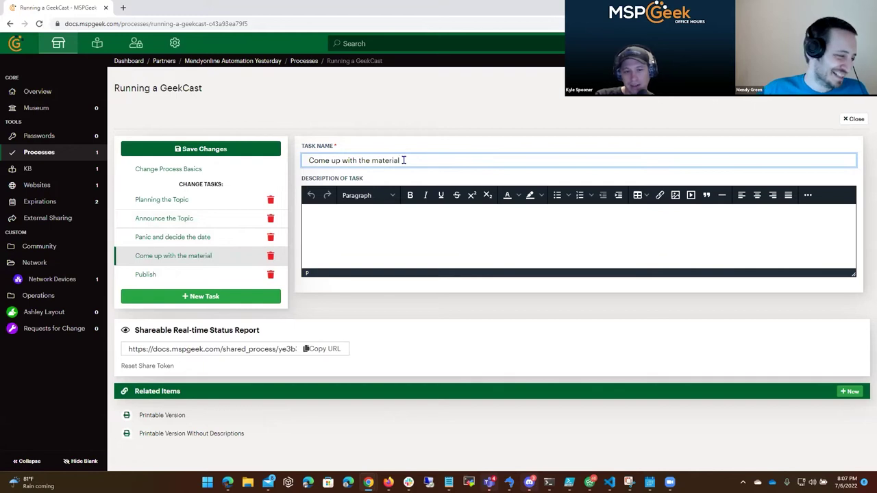
# Add a Food and Bathroom Break task above Publish, and rename Publish to Go Live
pyautogui.click(200, 296)
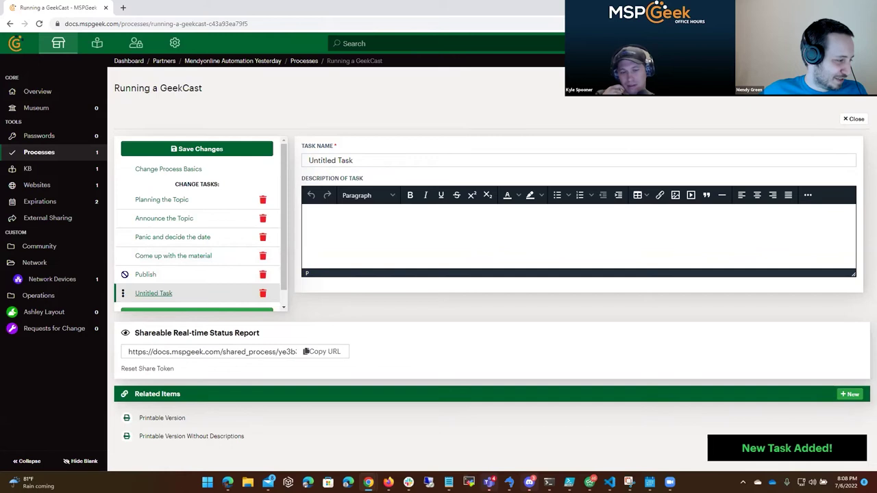
pyautogui.moveTo(122, 293); pyautogui.dragTo(154, 283)
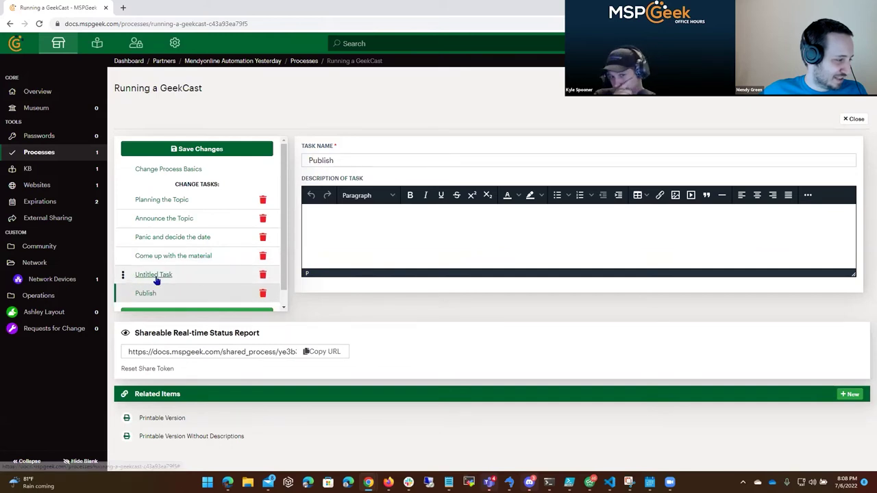
pyautogui.click(156, 276)
pyautogui.tripleClick(388, 158)
pyautogui.write('Food and Bathroom Break')
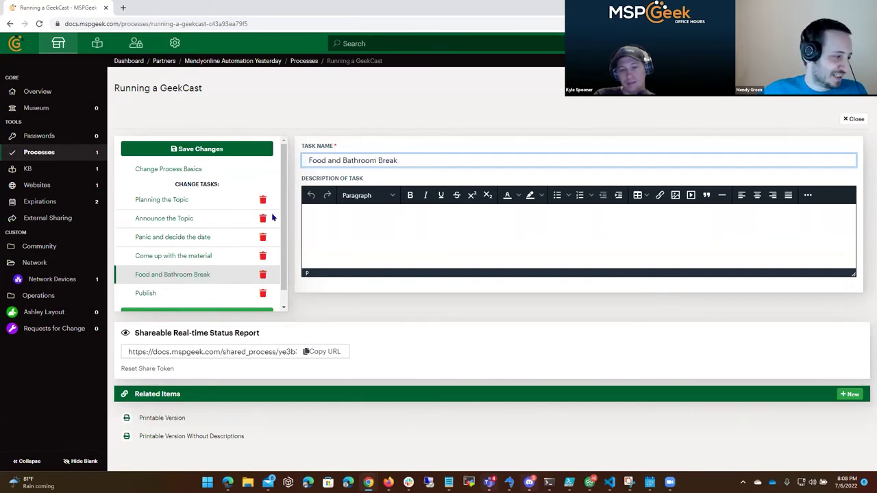
pyautogui.scroll(-1, 247, 233)
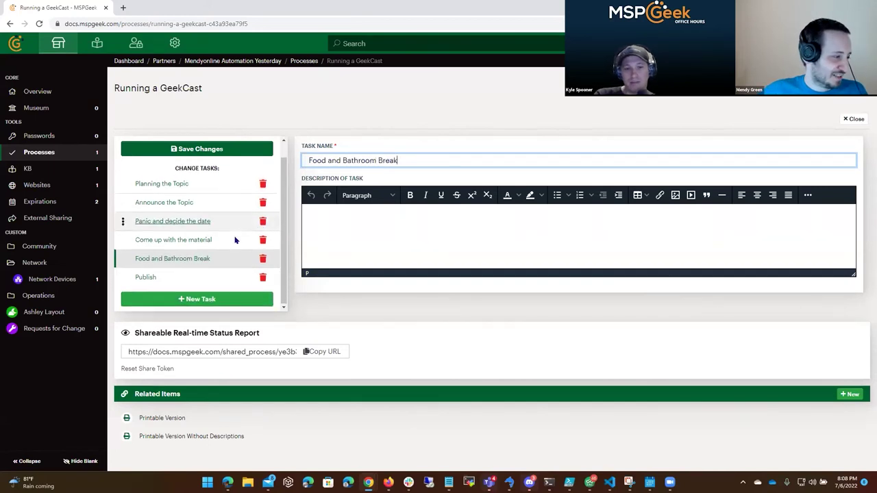
pyautogui.scroll(1, 230, 245)
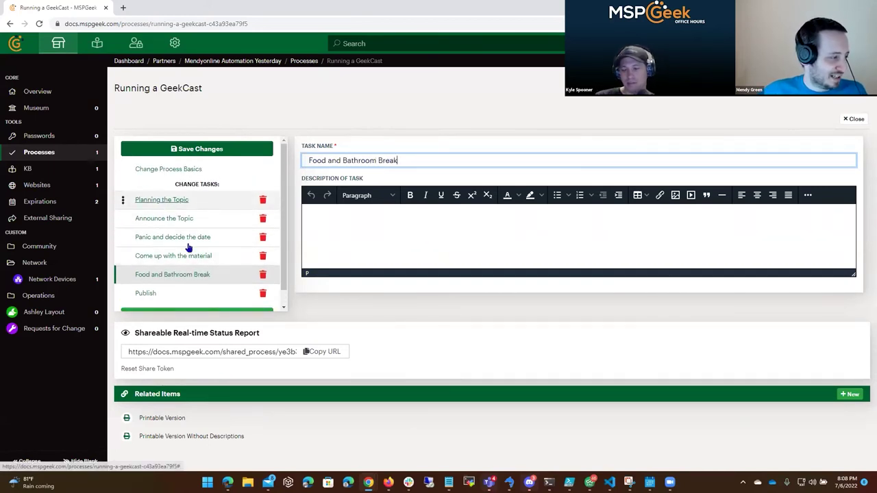
pyautogui.click(146, 293)
pyautogui.doubleClick(336, 163)
pyautogui.write('Go Live')
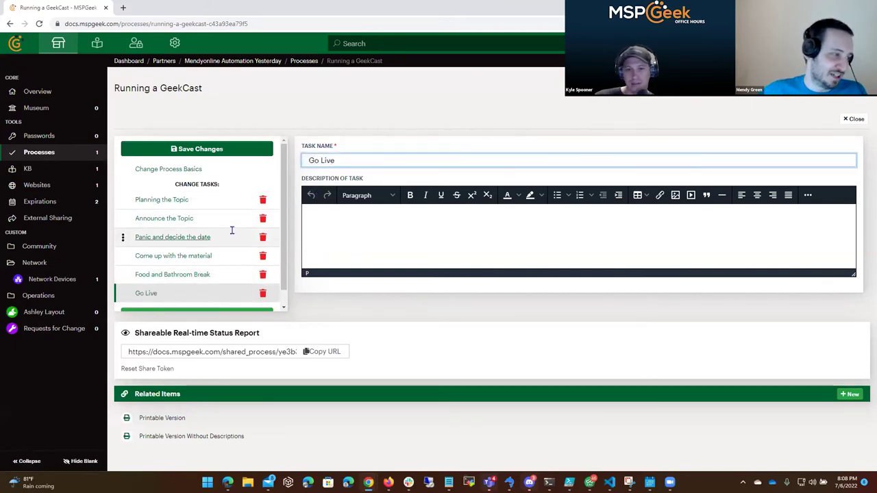
# Give Go Live a success callout reading 'We did it yay!'
pyautogui.click(808, 195)
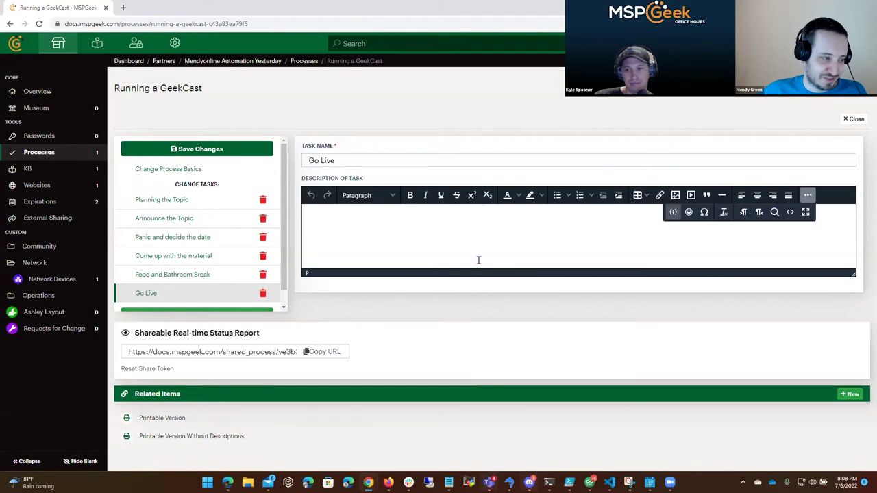
pyautogui.click(363, 196)
pyautogui.moveTo(411, 315)
pyautogui.click(474, 331)
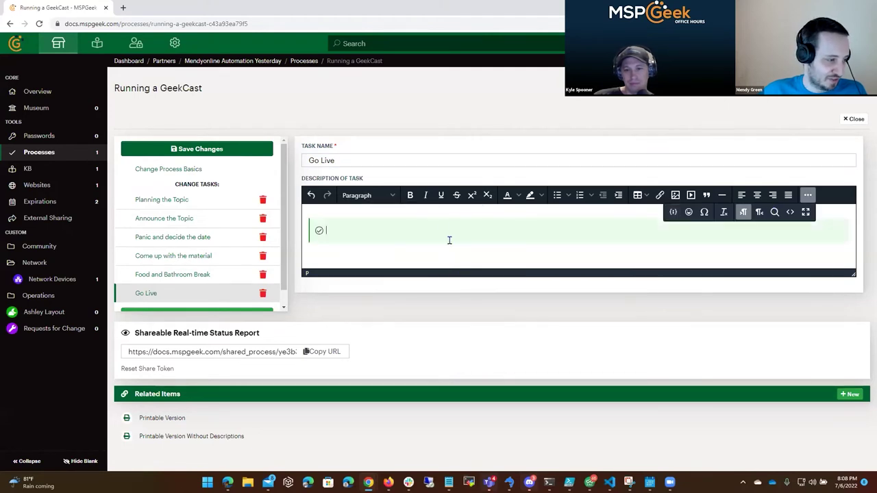
pyautogui.write('We did it')
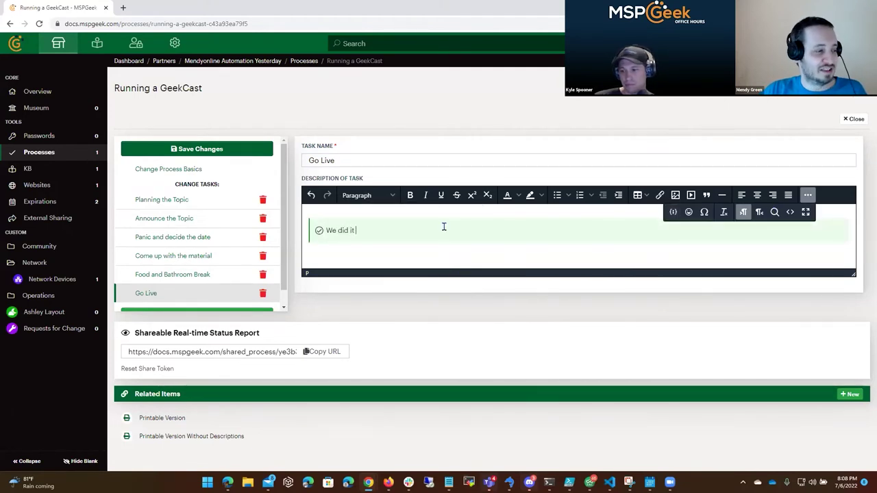
pyautogui.write(' yay!')
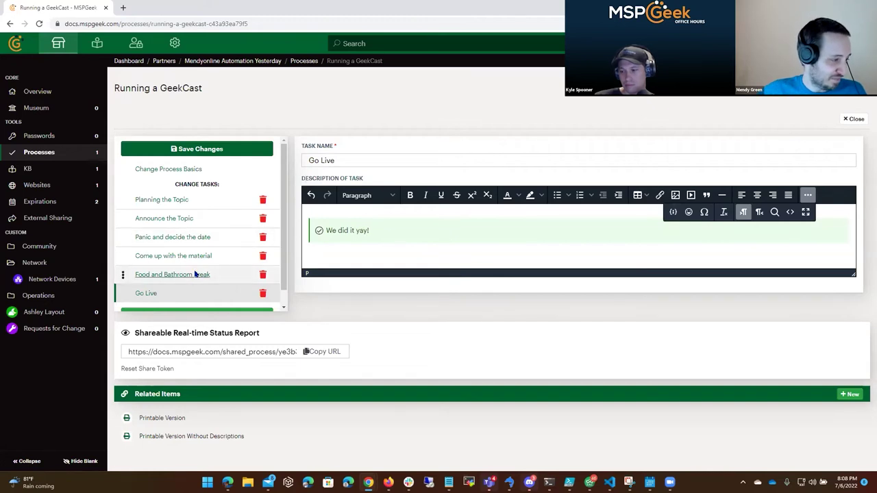
# Describe Food and Bathroom Break with heading 'Do this process' and text 'that requires stuff to be done'
pyautogui.click(195, 274)
pyautogui.click(365, 195)
pyautogui.click(381, 225)
pyautogui.write('Di')
pyautogui.press('BackSpace')
pyautogui.write('o this process')
pyautogui.press('Return')
pyautogui.write('that requires')
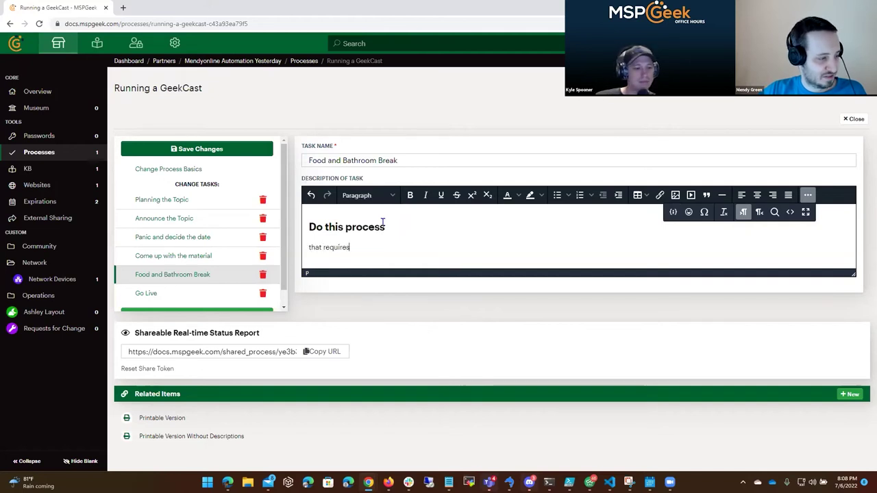
pyautogui.write(' stuff to be done')
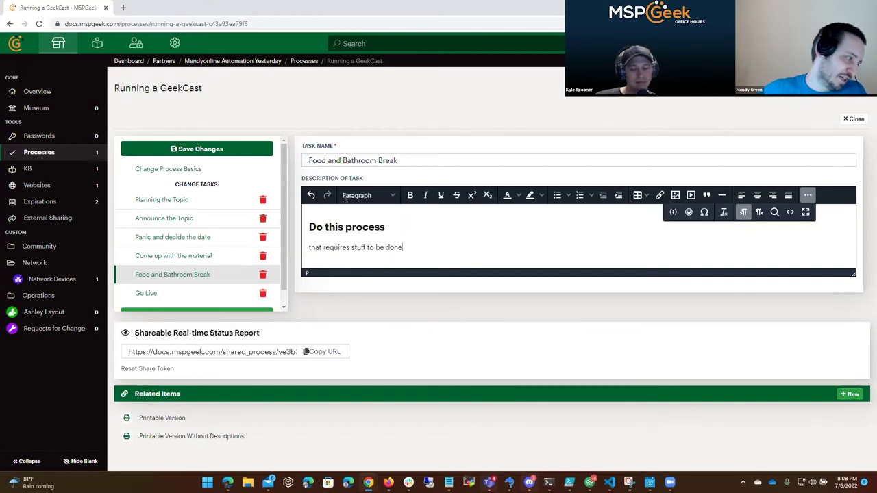
# Give Come up with the material a Danger callout 'This is important for your success' plus a paragraph
pyautogui.click(183, 251)
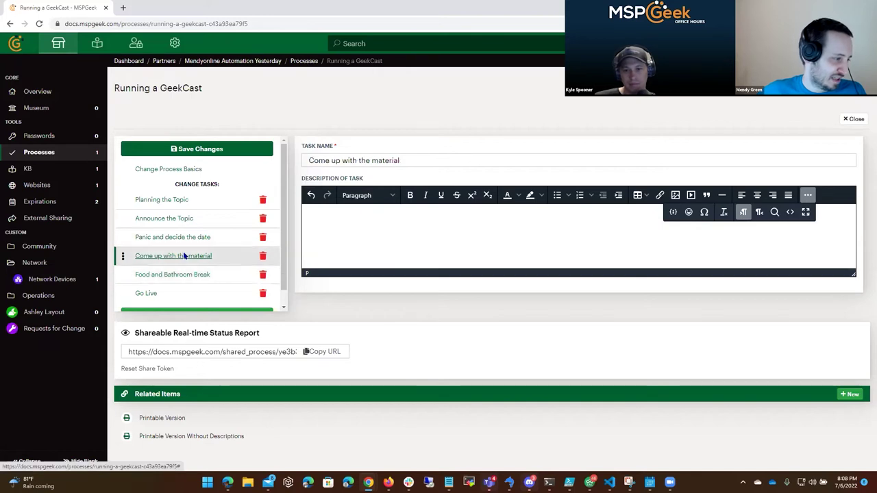
pyautogui.click(380, 198)
pyautogui.moveTo(439, 315)
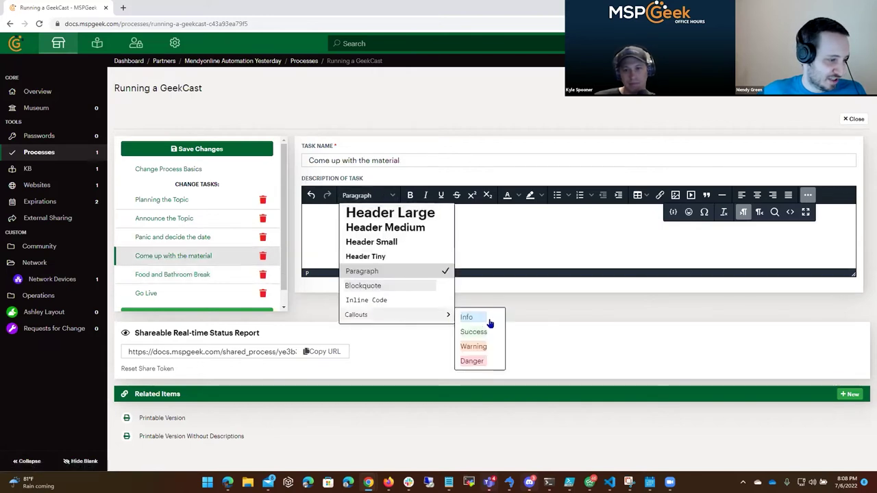
pyautogui.click(473, 361)
pyautogui.write('This i')
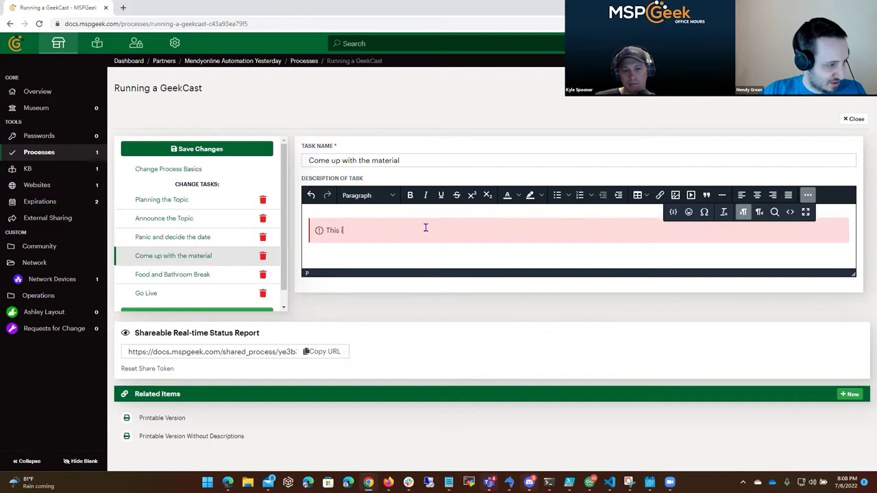
pyautogui.write('s important for your suc')
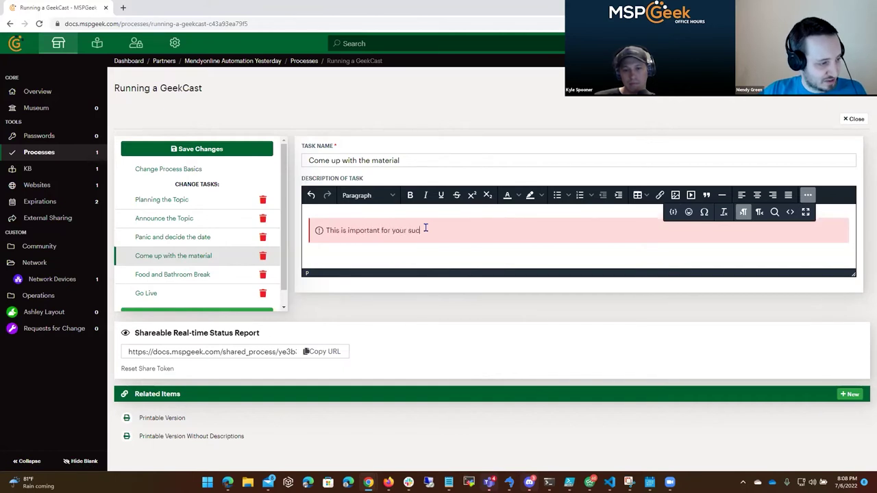
pyautogui.write('cess')
pyautogui.press('Return')
pyautogui.write('Come up with the materia')
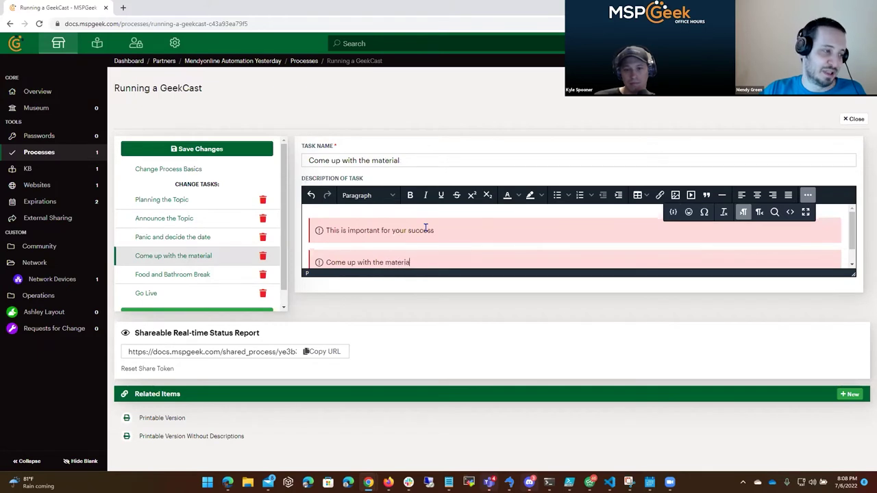
pyautogui.click(383, 198)
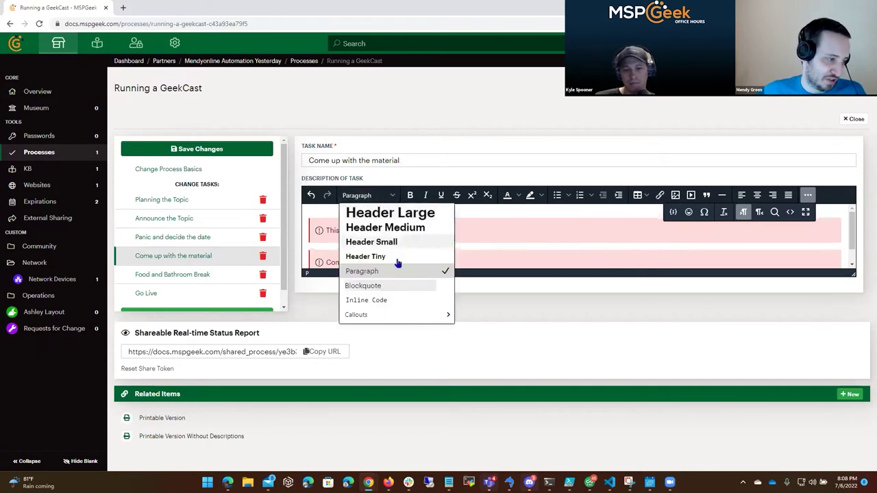
pyautogui.moveTo(438, 315)
pyautogui.click(484, 360)
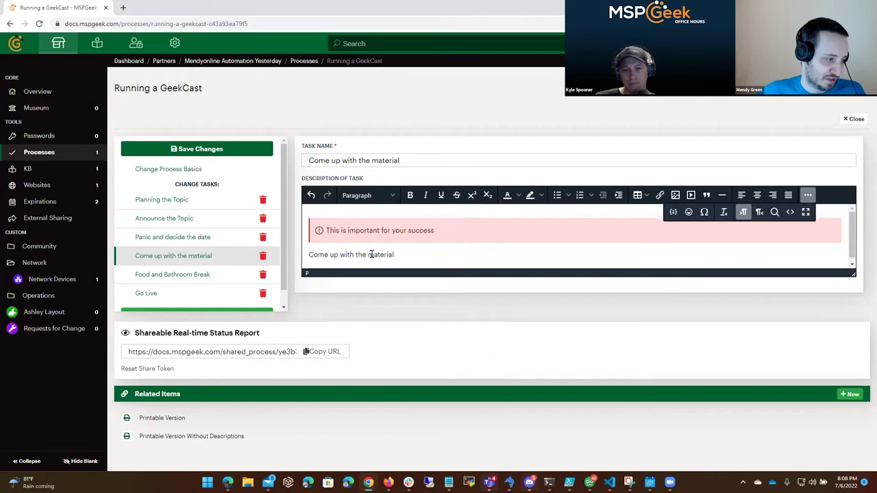
pyautogui.click(810, 197)
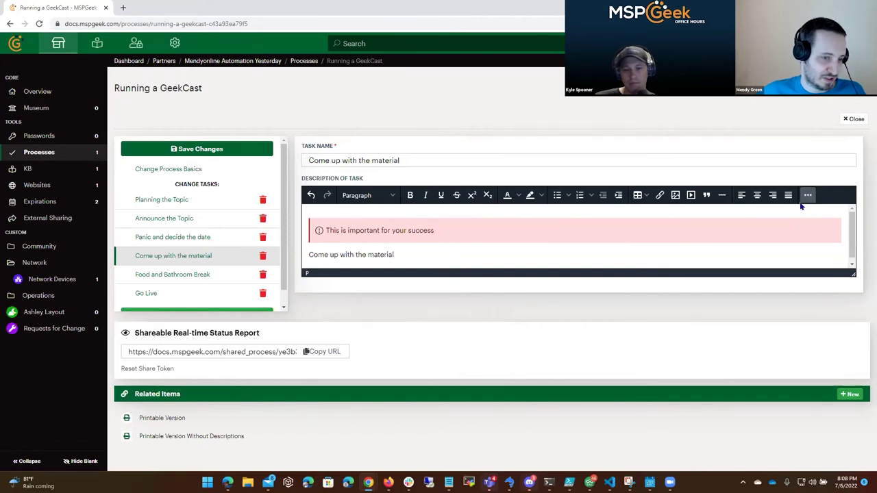
# Describe Panic and decide the date as picking a date that works for everyone
pyautogui.click(230, 237)
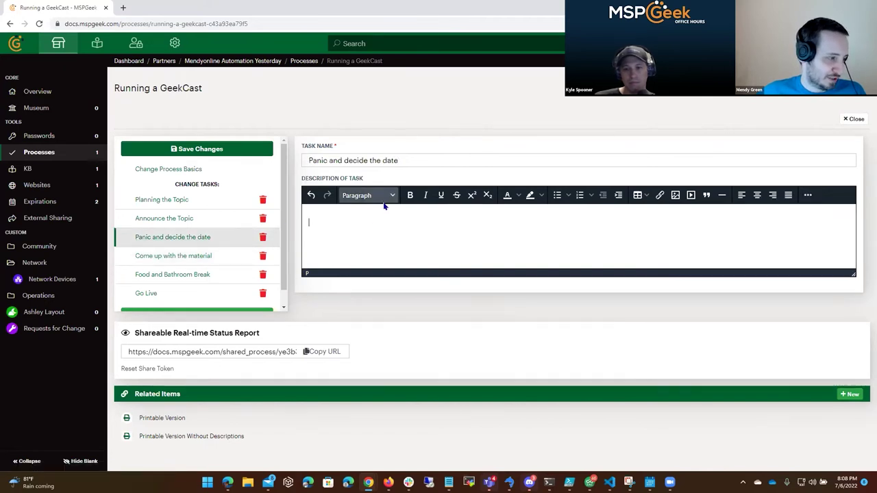
pyautogui.write('ick a date that works for you and everyone, but not everyone who ca')
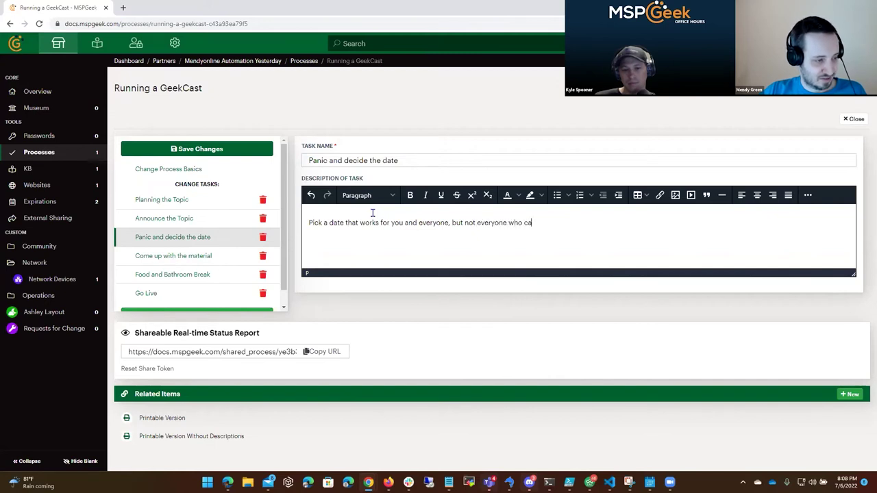
pyautogui.press('BackSpace')
pyautogui.press('BackSpace')
pyautogui.write('is on the other side of')
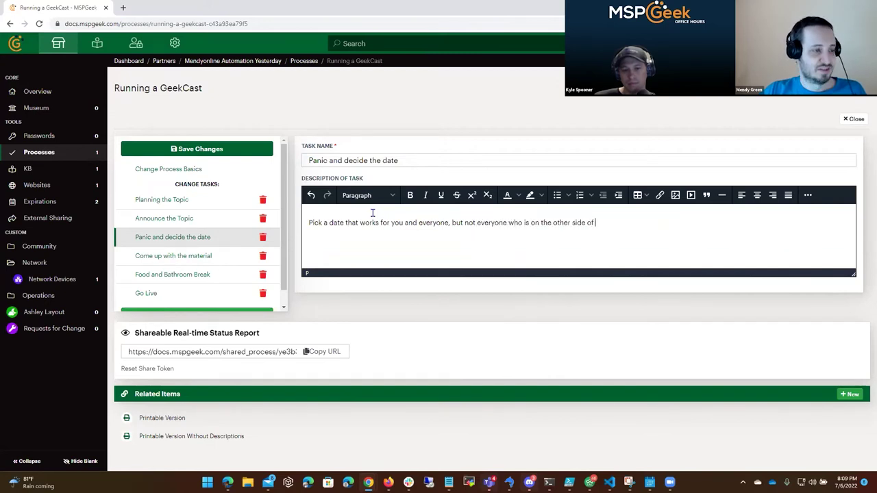
pyautogui.press('BackSpace')
pyautogui.press('BackSpace')
pyautogui.press('BackSpace')
pyautogui.press('BackSpace')
pyautogui.press('BackSpace')
pyautogui.press('BackSpace')
pyautogui.press('BackSpace')
pyautogui.write('the world.')
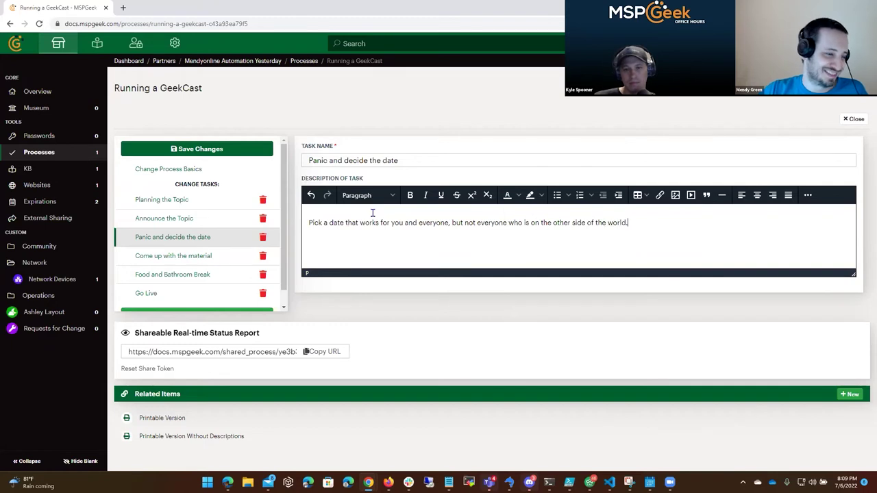
pyautogui.scroll(-1, 199, 264)
pyautogui.scroll(1, 209, 236)
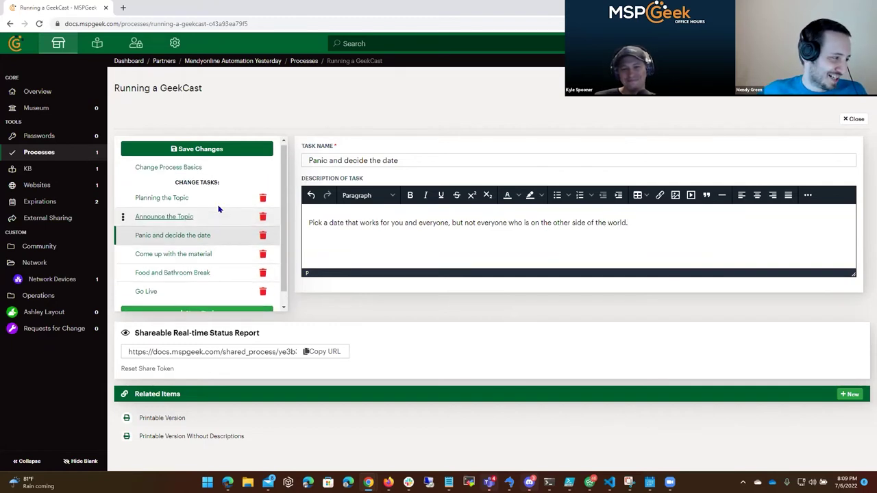
# Save the task changes and switch between full-width and side-by-side task layouts
pyautogui.click(205, 150)
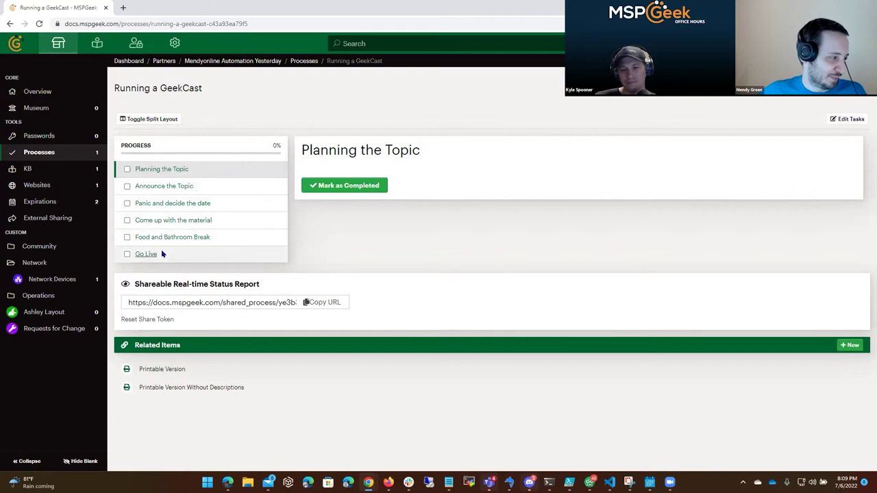
pyautogui.click(165, 120)
pyautogui.click(165, 121)
pyautogui.click(164, 121)
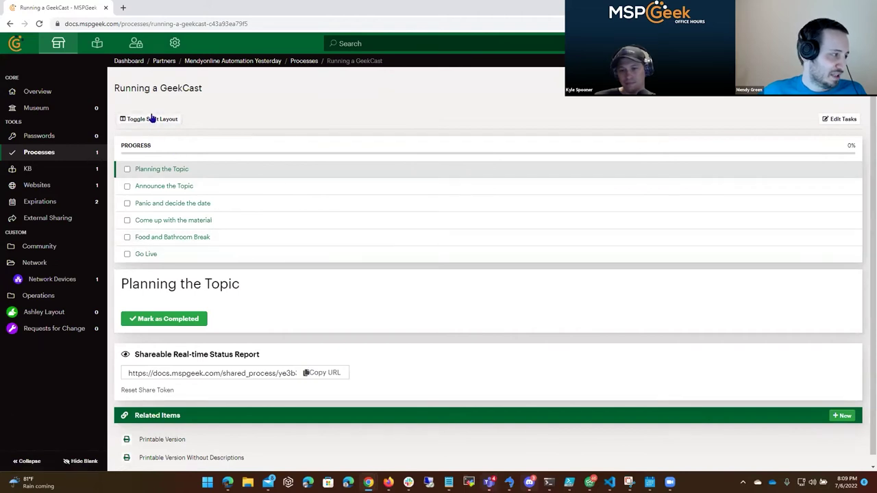
pyautogui.click(151, 119)
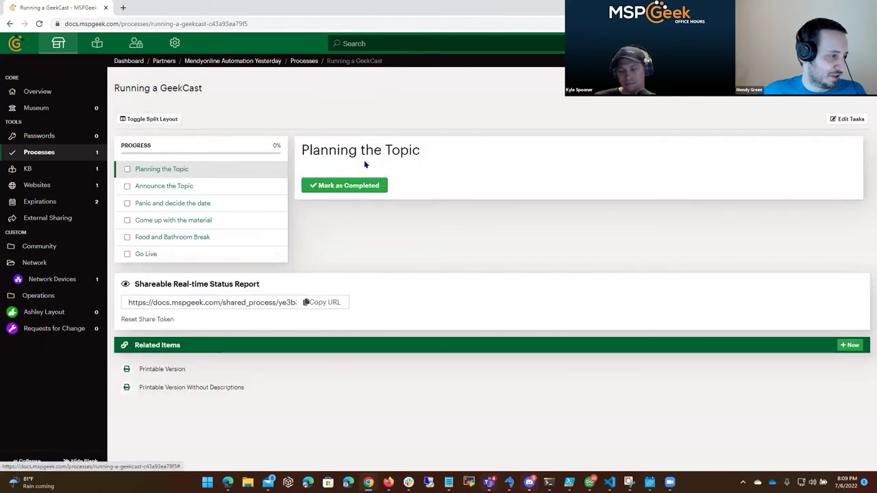
# Review the GeekCast tasks and mark Planning the Topic completed, bringing progress to 17%
pyautogui.click(167, 187)
pyautogui.click(184, 203)
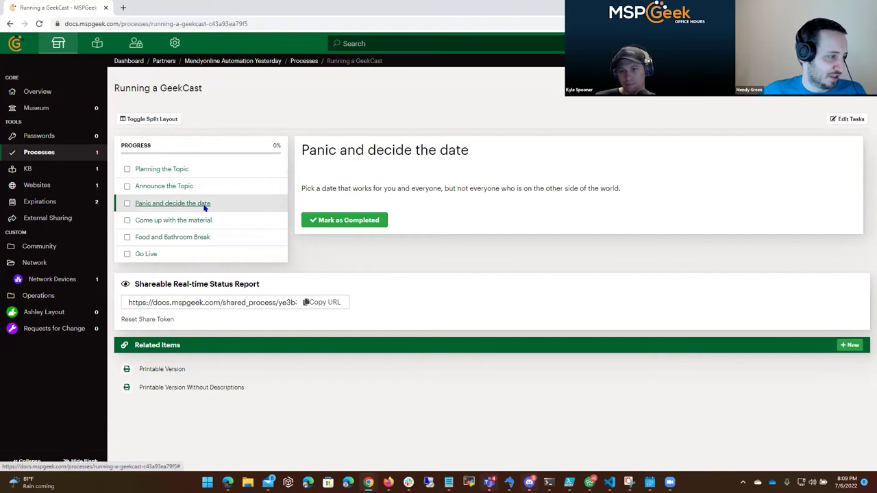
pyautogui.moveTo(306, 188); pyautogui.dragTo(618, 189)
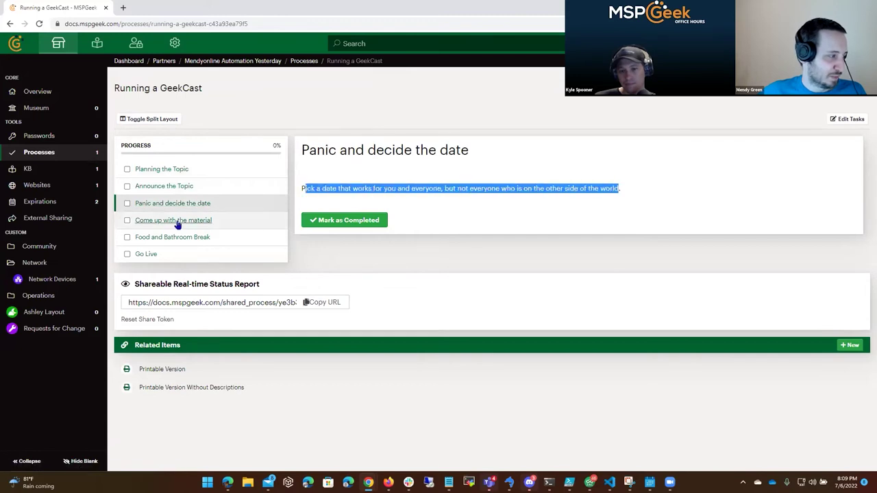
pyautogui.click(174, 221)
pyautogui.click(182, 237)
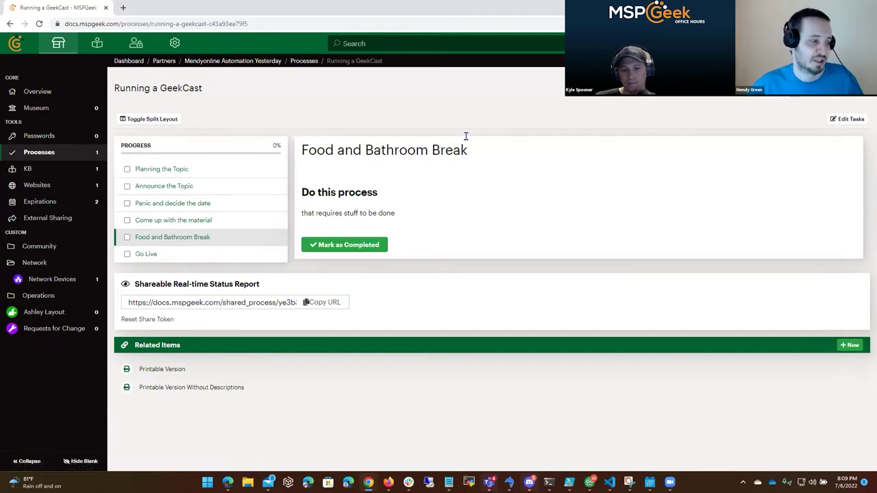
pyautogui.click(189, 169)
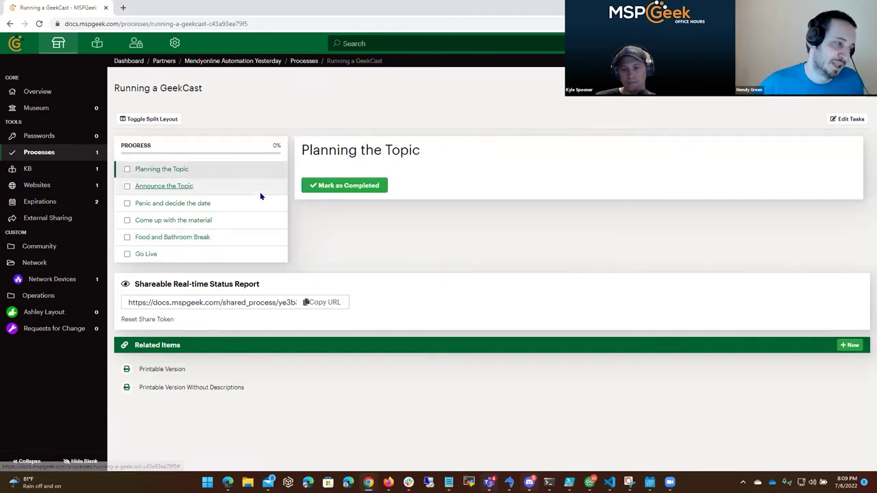
pyautogui.click(375, 186)
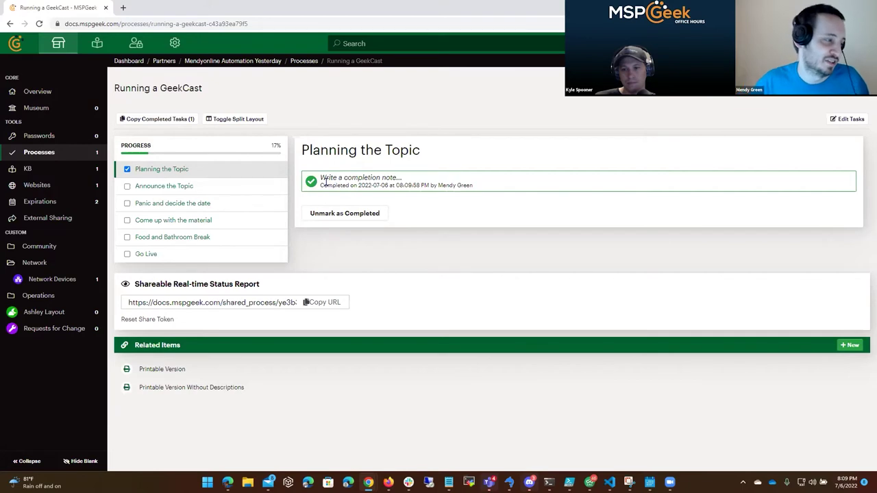
# Add a completion note 'We decided to talk about Hudu' to Planning the Topic
pyautogui.click(403, 185)
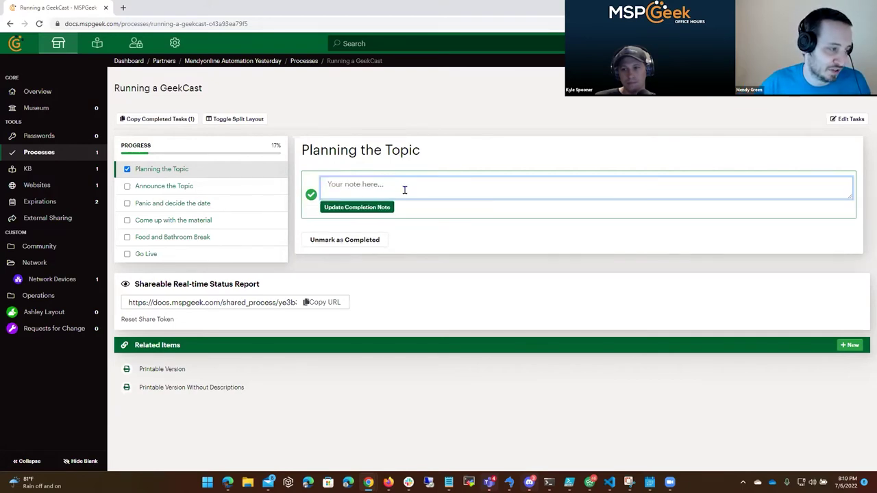
pyautogui.write('We decide')
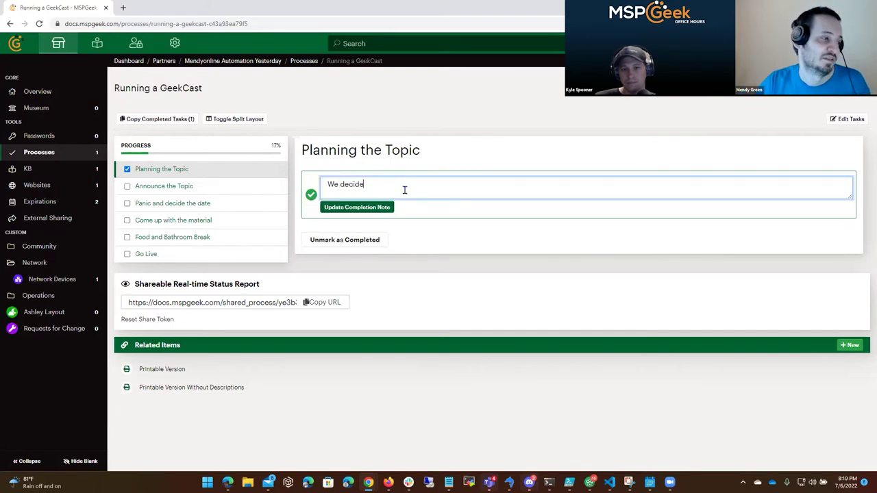
pyautogui.write('d to talk about th')
pyautogui.press('BackSpace')
pyautogui.press('BackSpace')
pyautogui.write('Hudu')
pyautogui.click(382, 208)
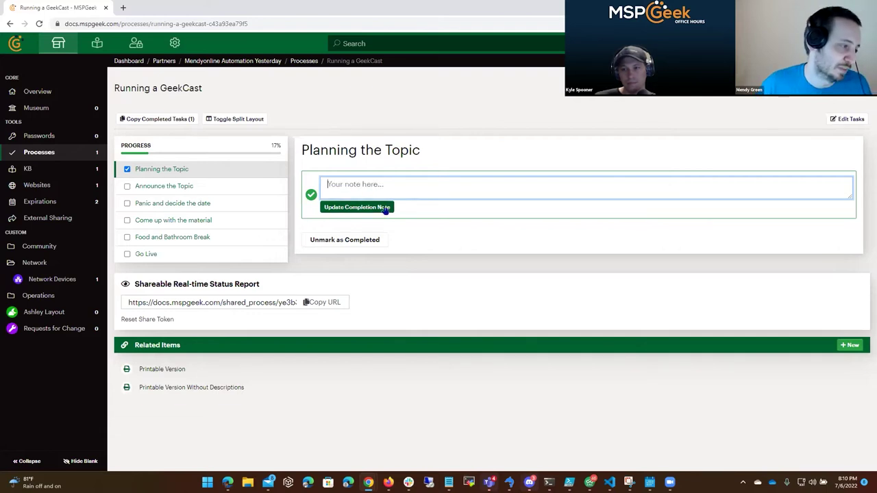
pyautogui.moveTo(330, 185); pyautogui.dragTo(489, 191)
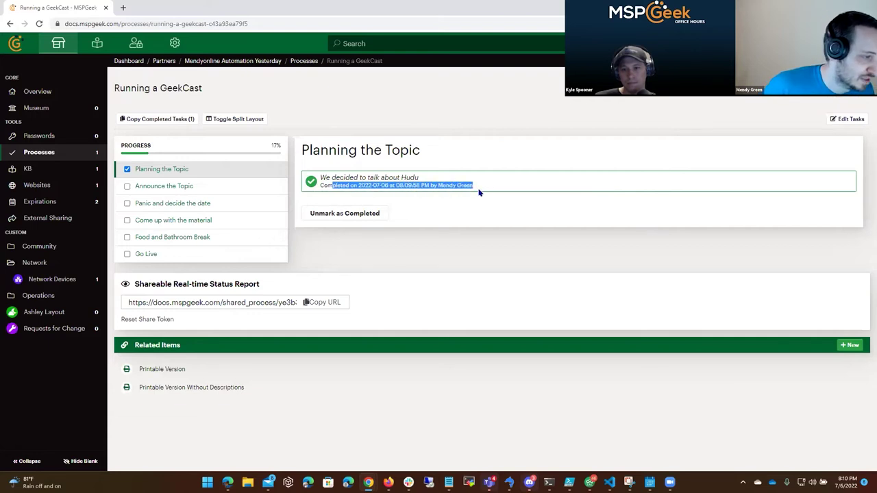
pyautogui.click(472, 187)
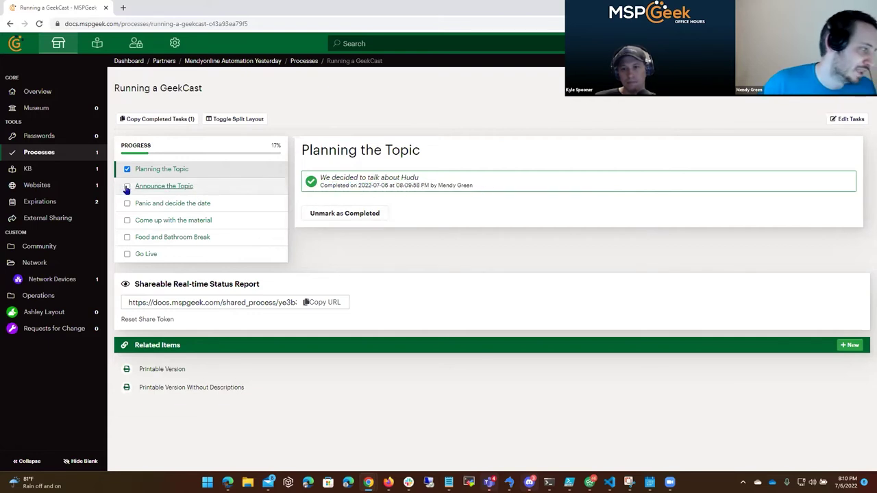
# Tick Announce the Topic, Panic and decide the date, Come up with the material, Food and Bathroom Break, and Go Live as completed
pyautogui.click(166, 187)
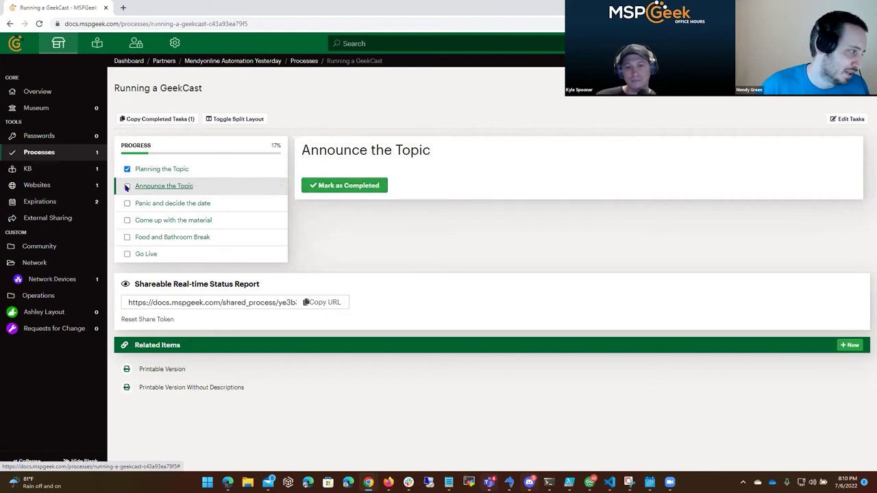
pyautogui.click(127, 187)
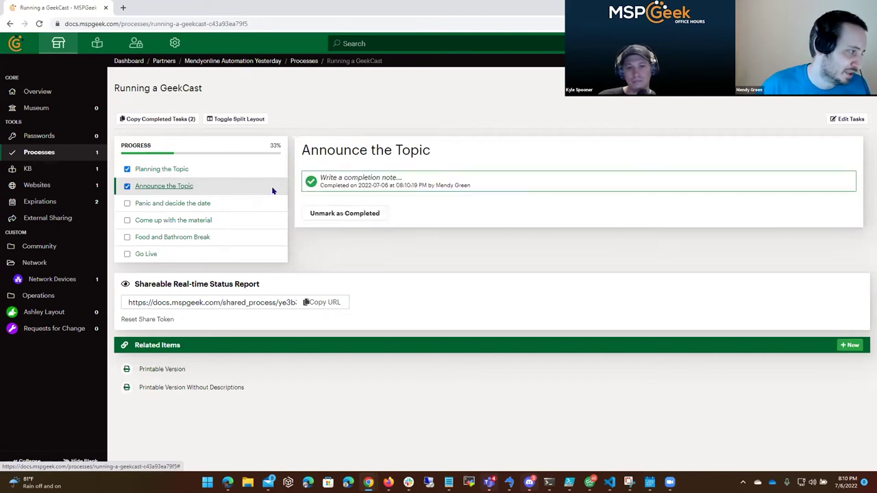
pyautogui.click(159, 203)
pyautogui.click(127, 202)
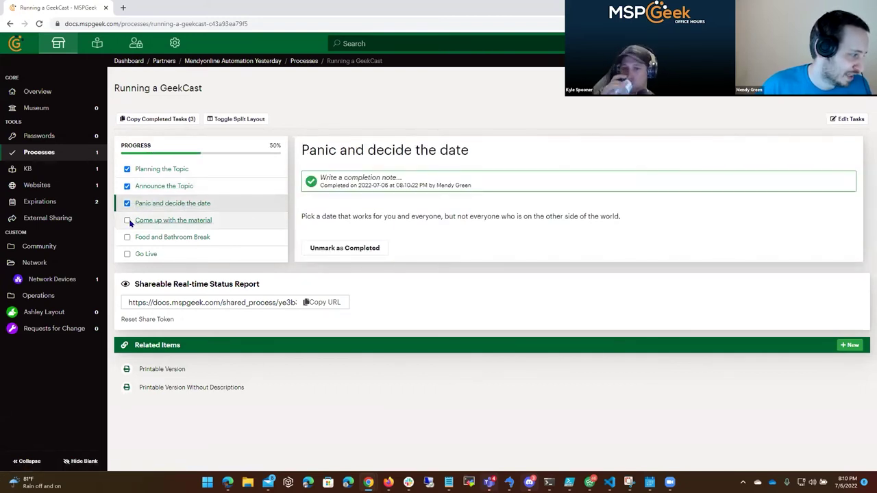
pyautogui.click(127, 220)
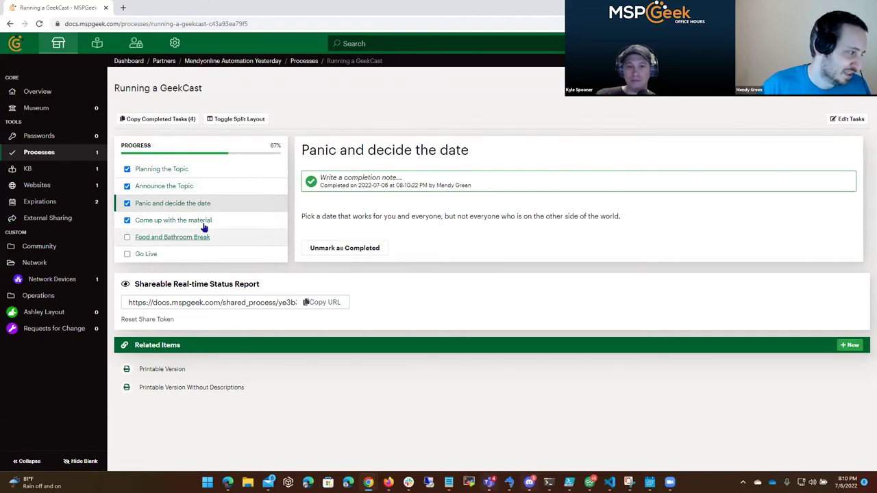
pyautogui.click(127, 237)
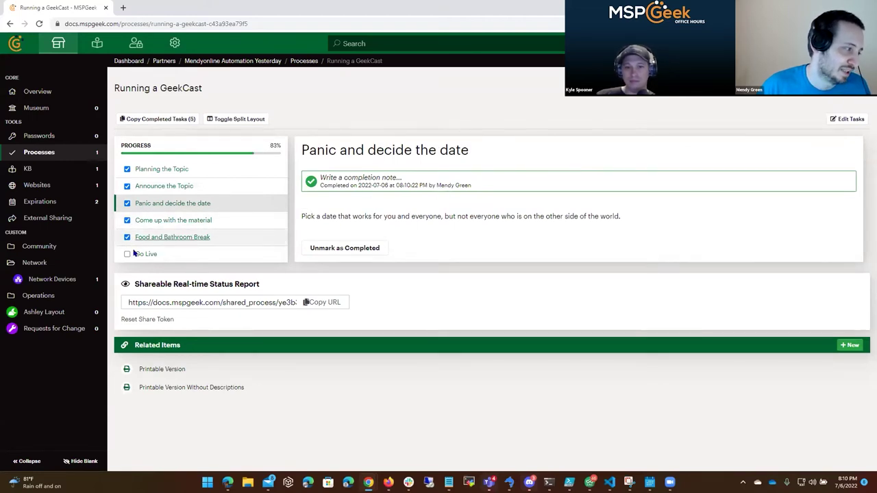
pyautogui.click(127, 254)
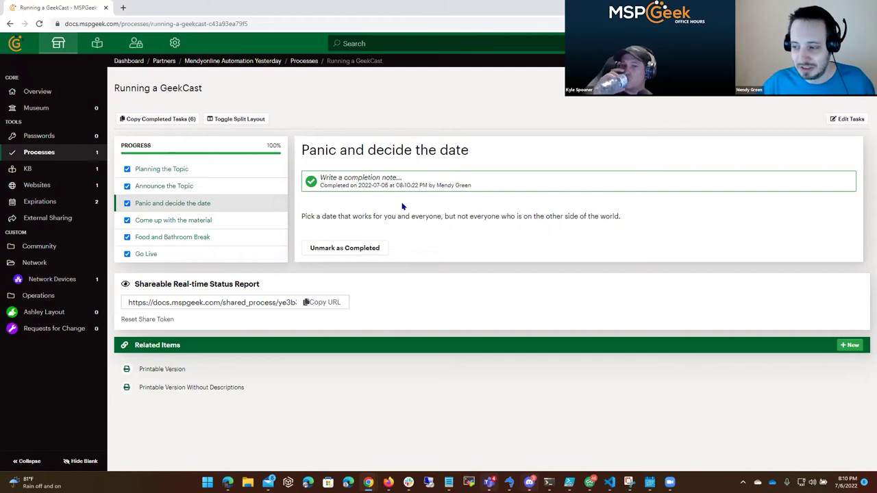
# Copy the completed tasks list and paste it into a new Notepad note
pyautogui.click(174, 122)
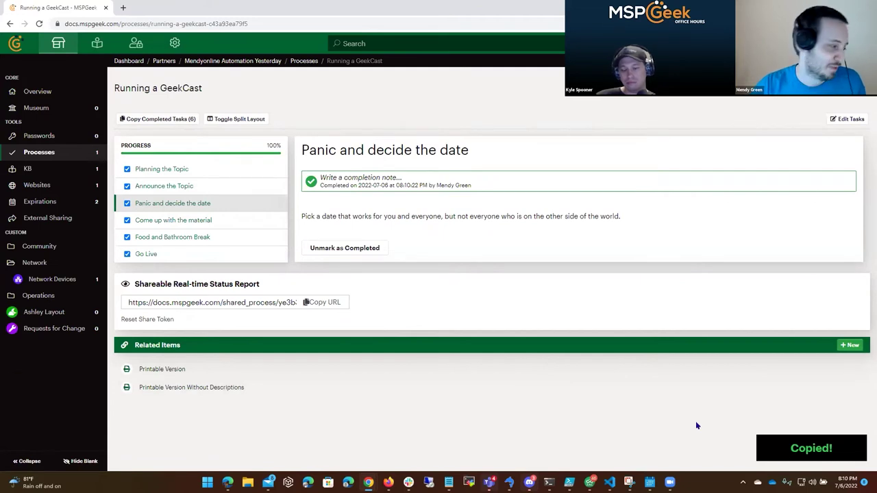
pyautogui.press('super+r')
pyautogui.write('notepd')
pyautogui.press('Return')
pyautogui.press('Return')
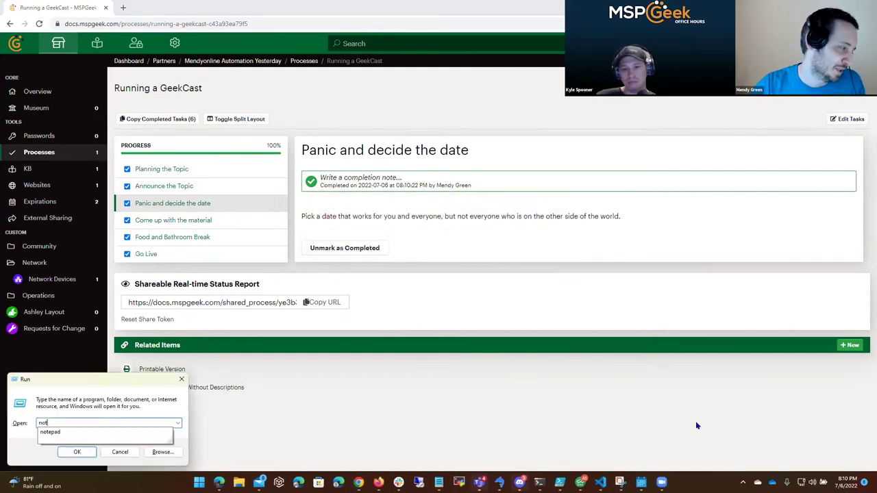
pyautogui.write('notepad')
pyautogui.press('Return')
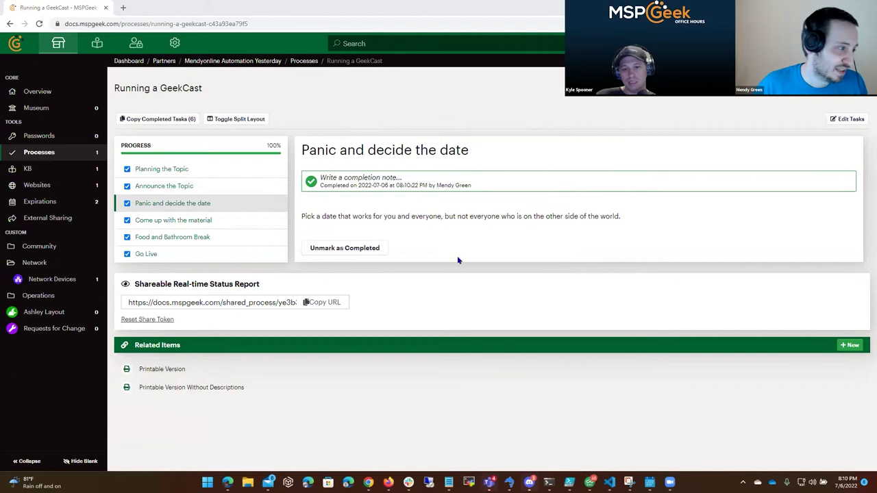
pyautogui.hotkey('ctrl', 'v')
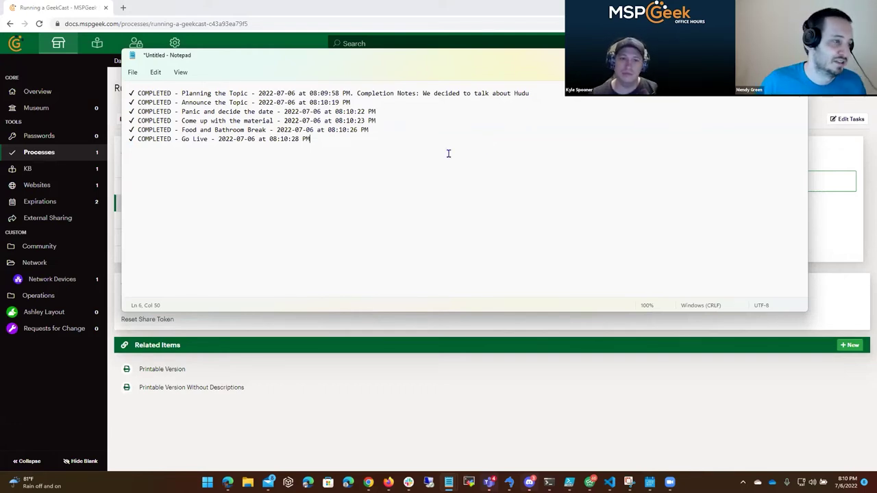
# Reposition Notepad, then return to the browser and select the shareable status report link
pyautogui.moveTo(473, 56); pyautogui.dragTo(473, 62)
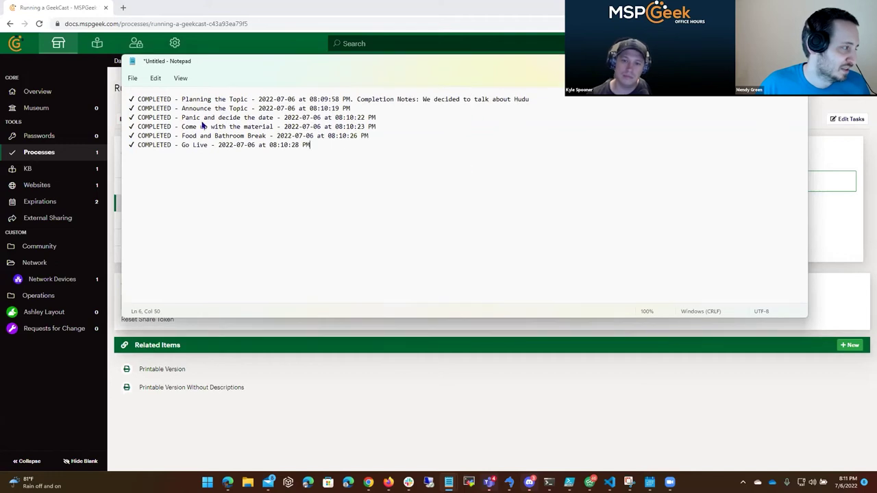
pyautogui.moveTo(474, 118); pyautogui.dragTo(481, 168)
pyautogui.moveTo(425, 204); pyautogui.dragTo(546, 203)
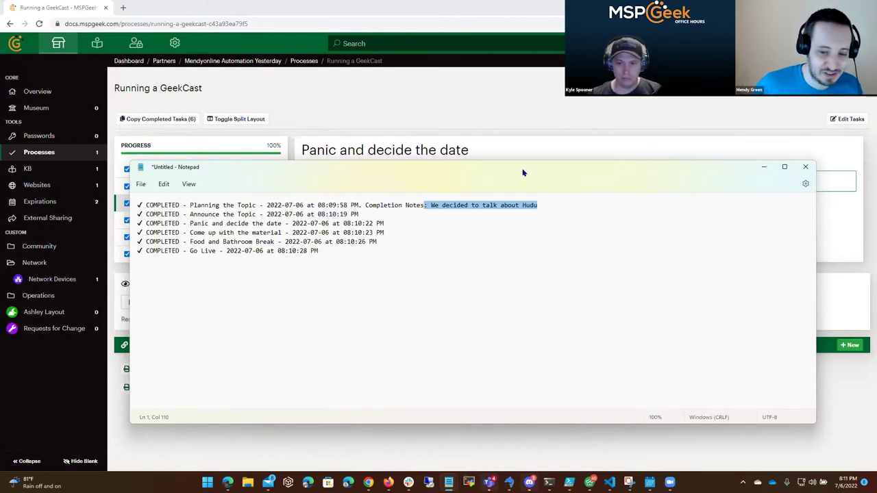
pyautogui.hotkey('alt', 'Tab')
pyautogui.moveTo(132, 302); pyautogui.dragTo(253, 302)
# Copy the shareable status report link and load it in a new private window
pyautogui.click(315, 302)
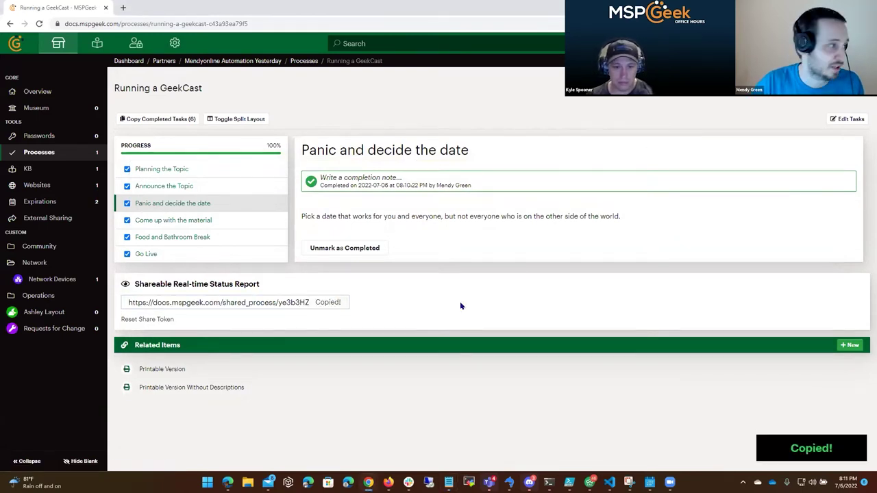
pyautogui.hotkey('ctrl', 'shift', 'n')
pyautogui.hotkey('ctrl', 'v')
pyautogui.press('Return')
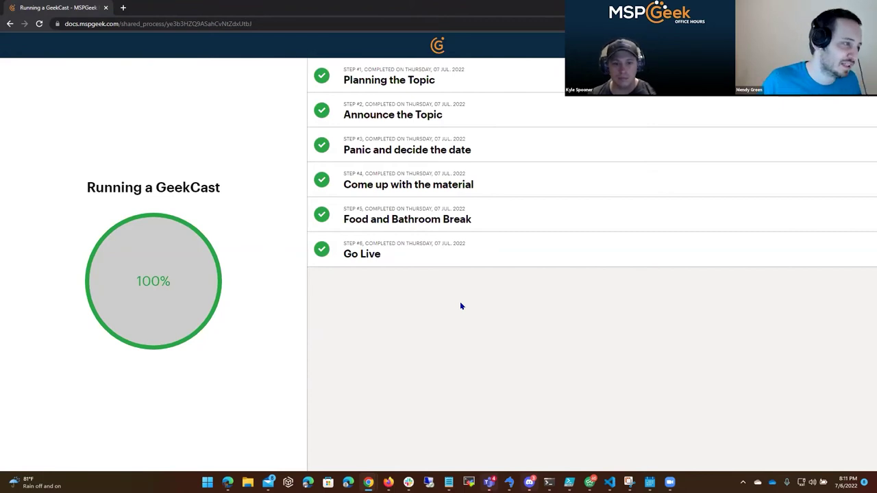
# Check the Step #1 and Step #5 completion dates, reload the report, and return to the admin window
pyautogui.moveTo(464, 69); pyautogui.dragTo(382, 70)
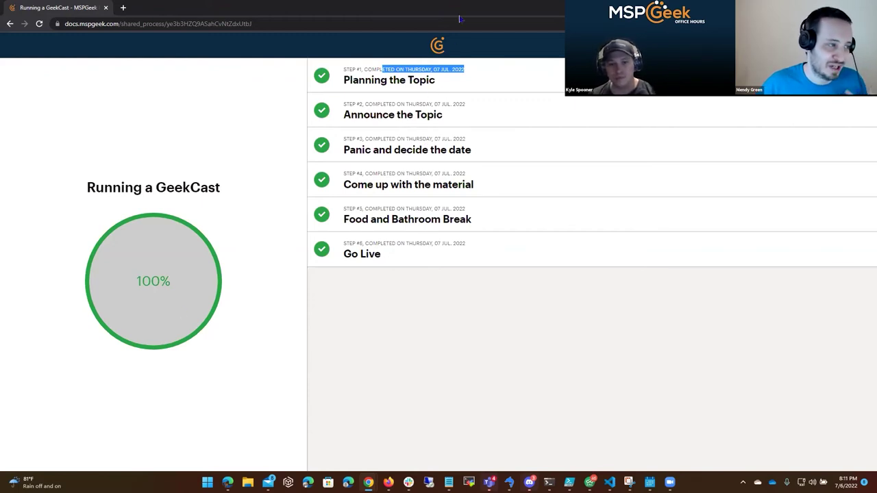
pyautogui.moveTo(355, 211); pyautogui.dragTo(466, 210)
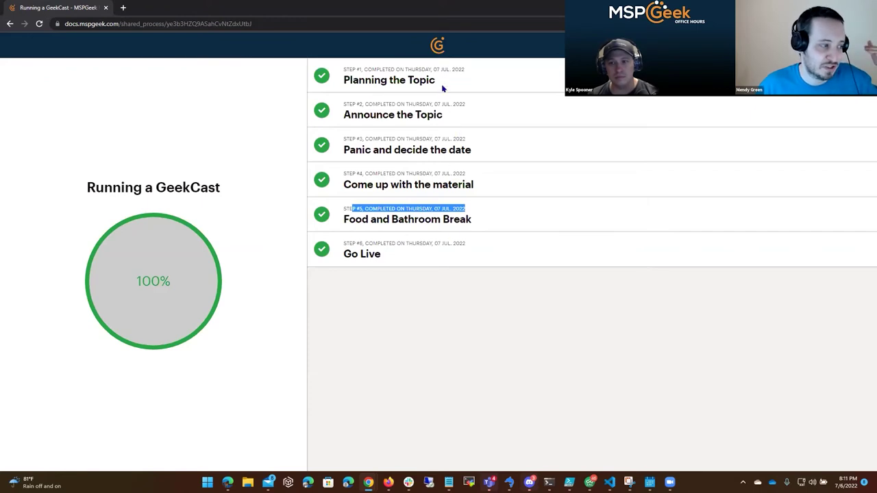
pyautogui.click(485, 106)
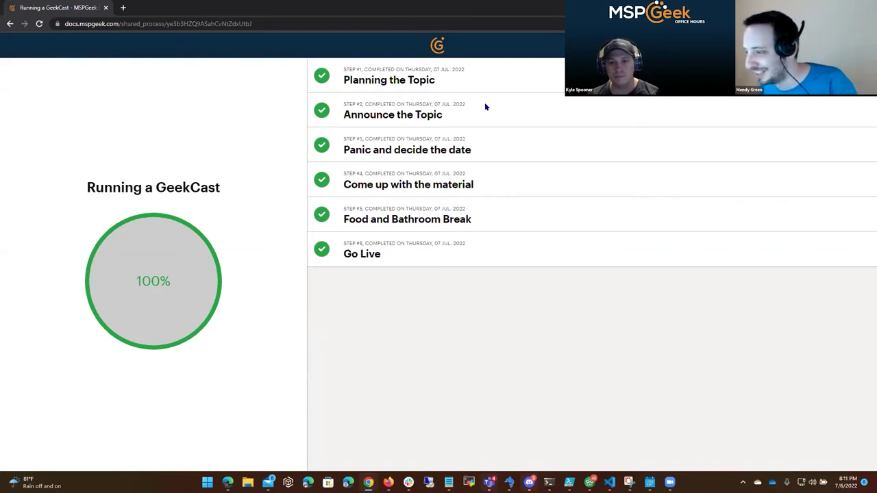
pyautogui.press('F5')
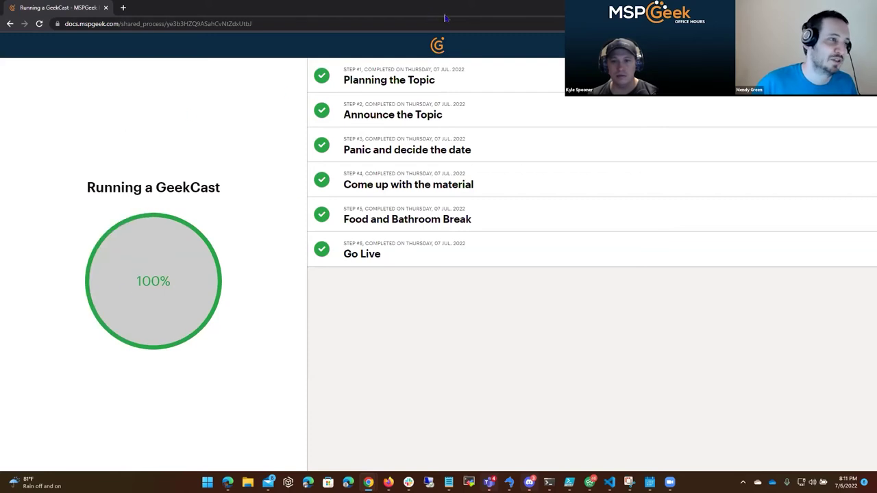
pyautogui.hotkey('alt', 'Tab')
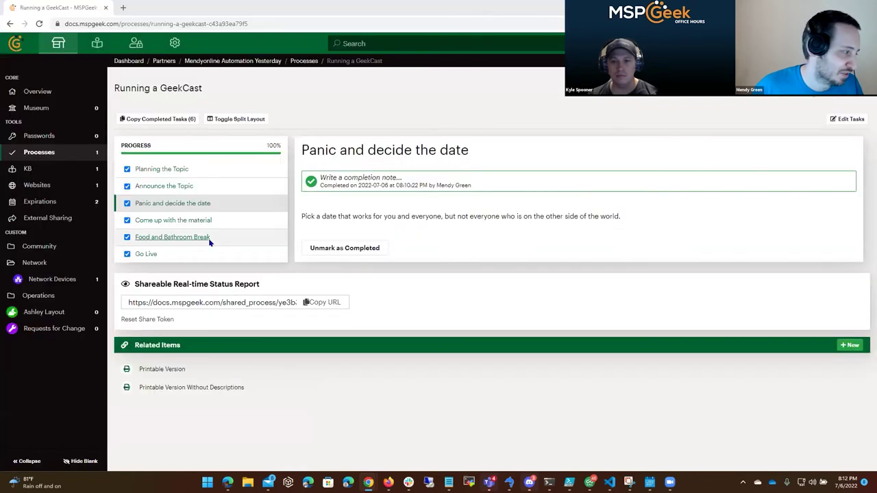
# Unmark Come up with the material and Panic and decide the date as completed
pyautogui.click(173, 220)
pyautogui.click(336, 287)
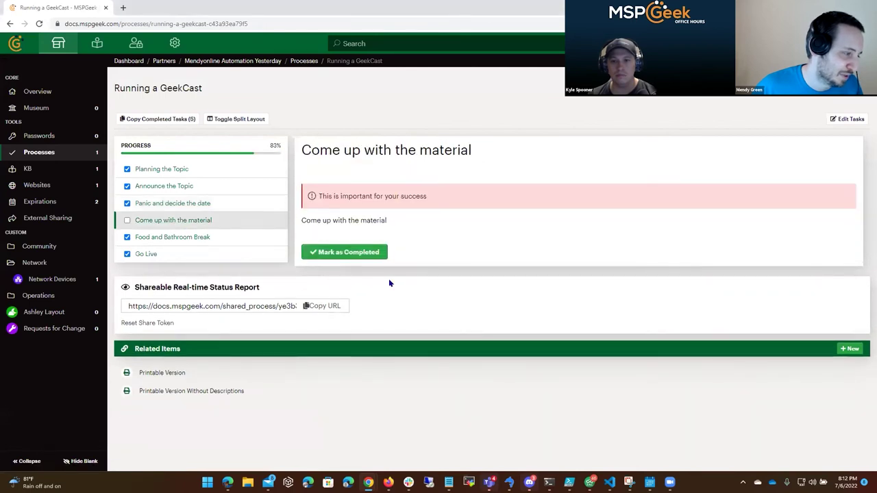
pyautogui.click(200, 205)
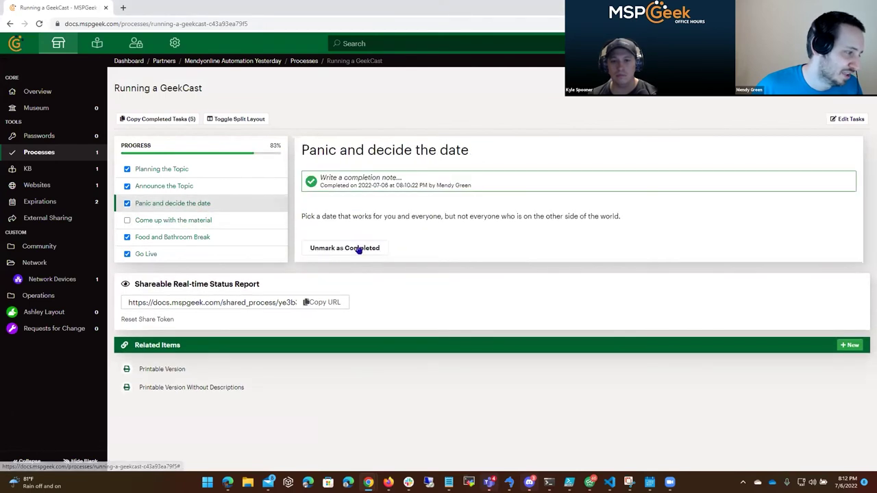
pyautogui.click(359, 250)
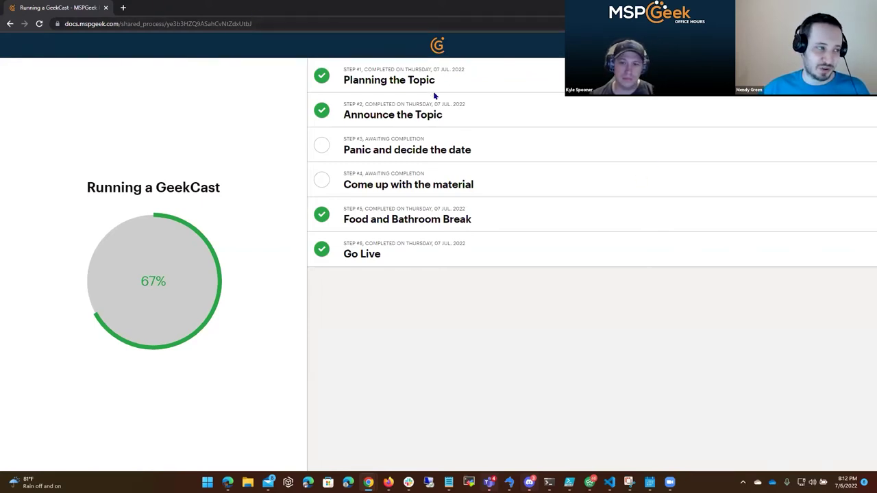
# Shrink the shared report window, cancel a share token reset, and return to the process page
pyautogui.moveTo(467, 9); pyautogui.dragTo(538, 101)
pyautogui.click(551, 86)
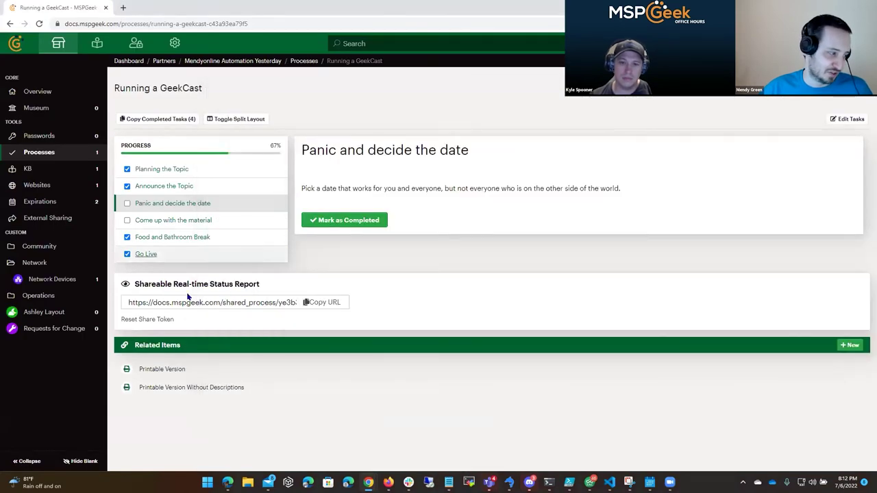
pyautogui.click(147, 323)
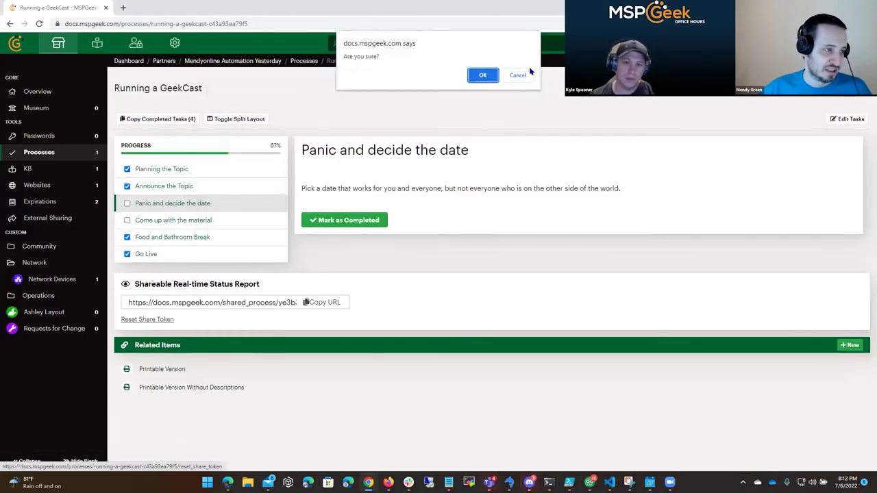
pyautogui.click(525, 68)
pyautogui.hotkey('alt', 'Tab')
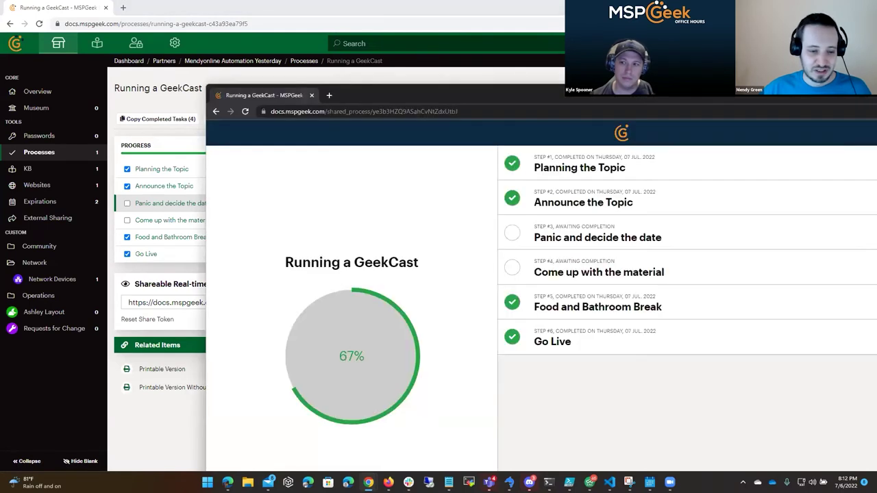
pyautogui.hotkey('alt', 'Tab')
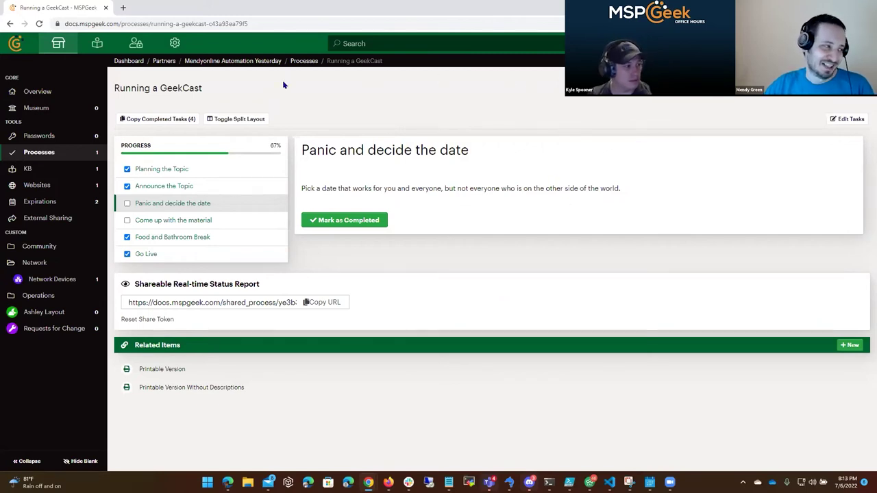
pyautogui.click(53, 92)
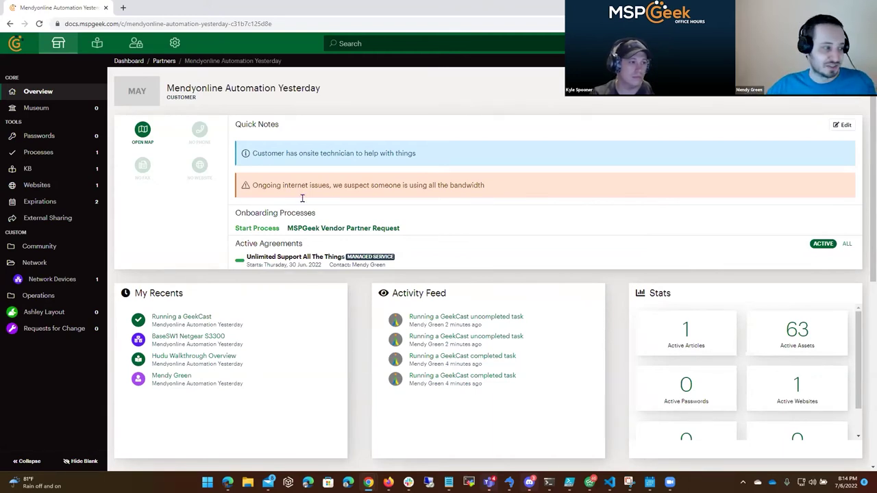
pyautogui.click(298, 231)
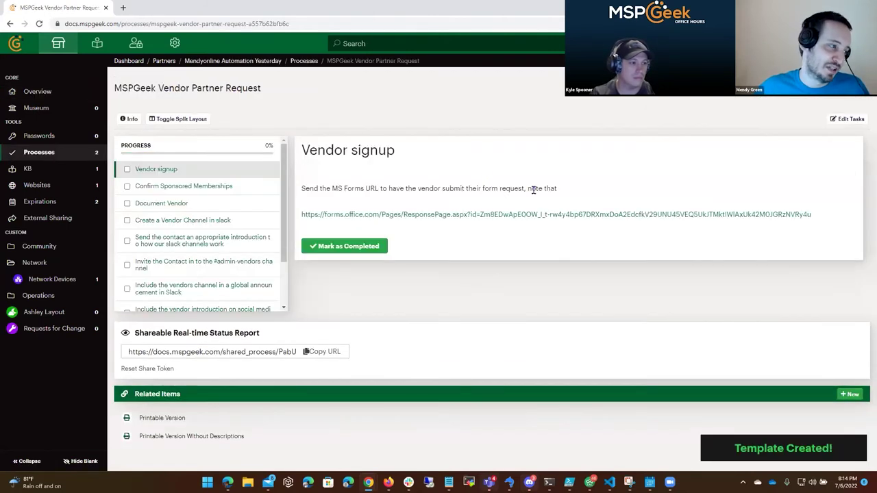
pyautogui.scroll(-3, 210, 221)
pyautogui.scroll(3, 213, 233)
pyautogui.scroll(-3, 250, 181)
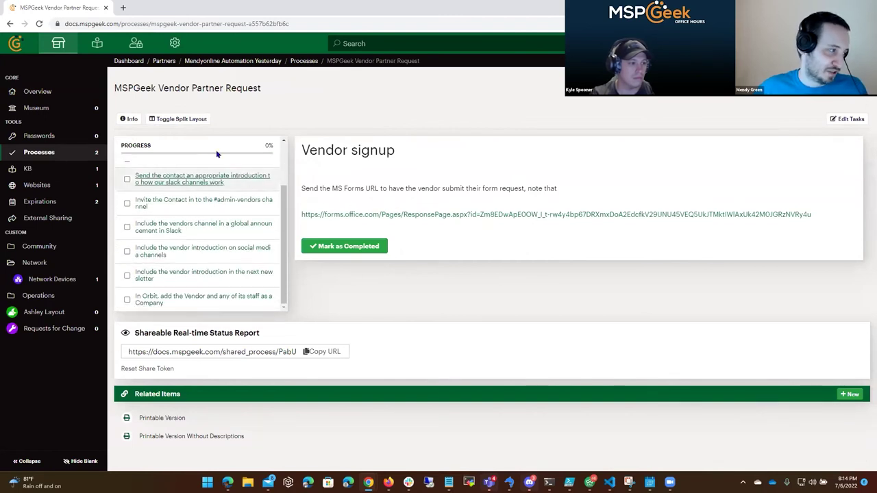
pyautogui.scroll(3, 245, 219)
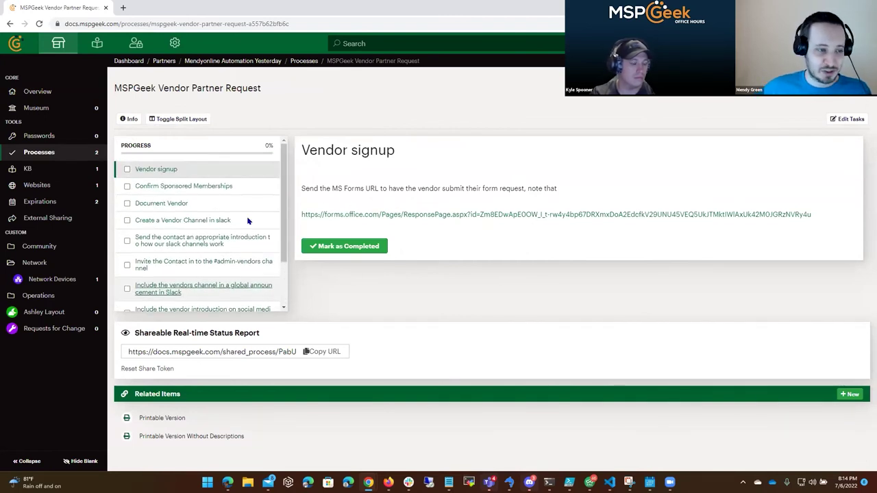
pyautogui.scroll(-3, 230, 240)
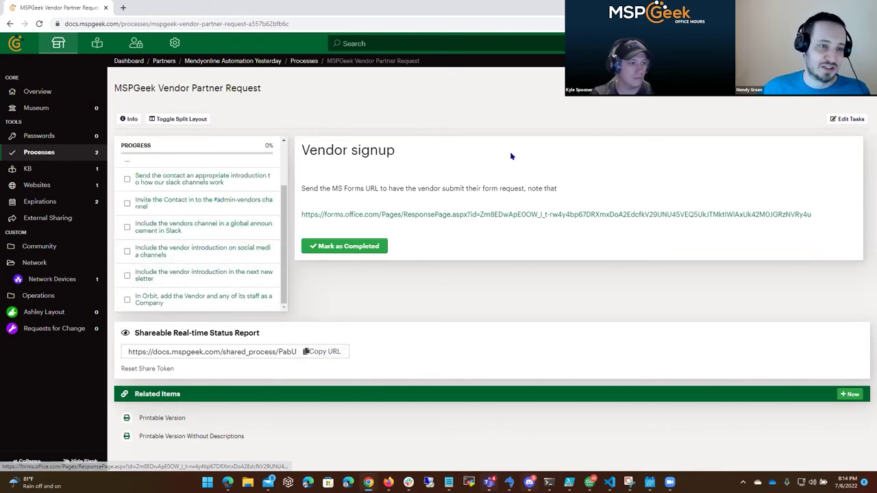
pyautogui.scroll(3, 220, 185)
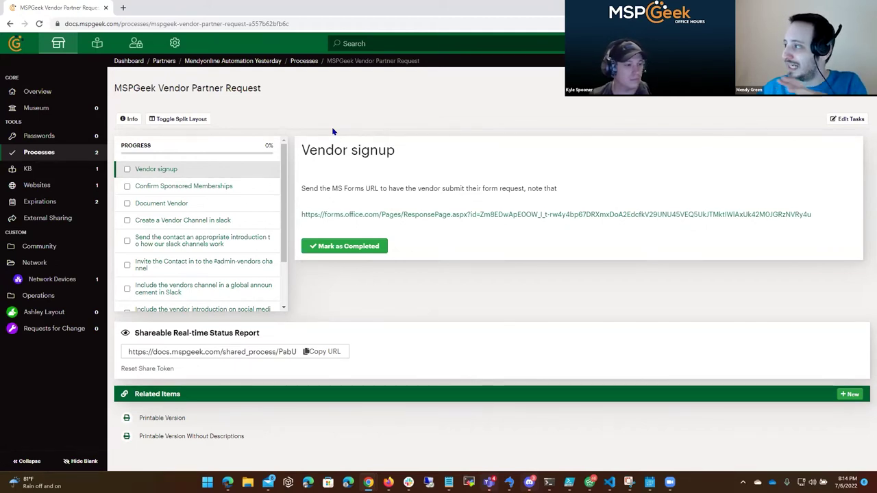
# Under admin Global Process Templates, create a template named 'Global Process Template'
pyautogui.click(177, 44)
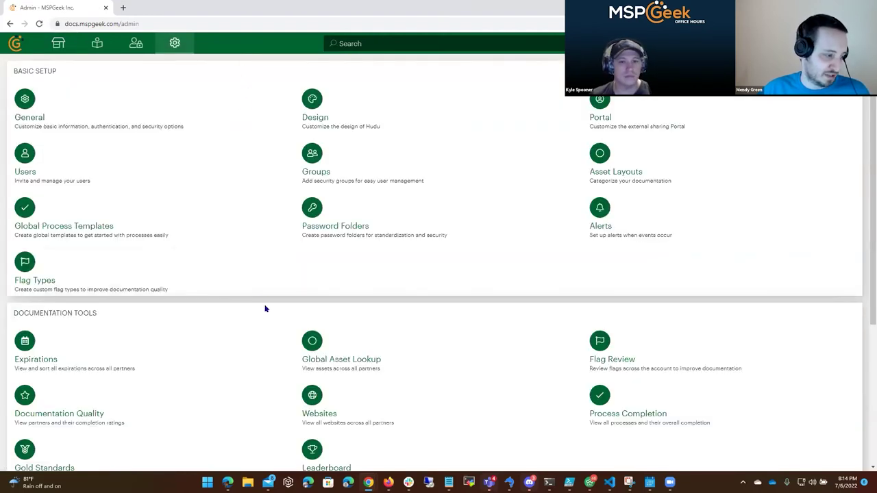
pyautogui.scroll(-2, 264, 236)
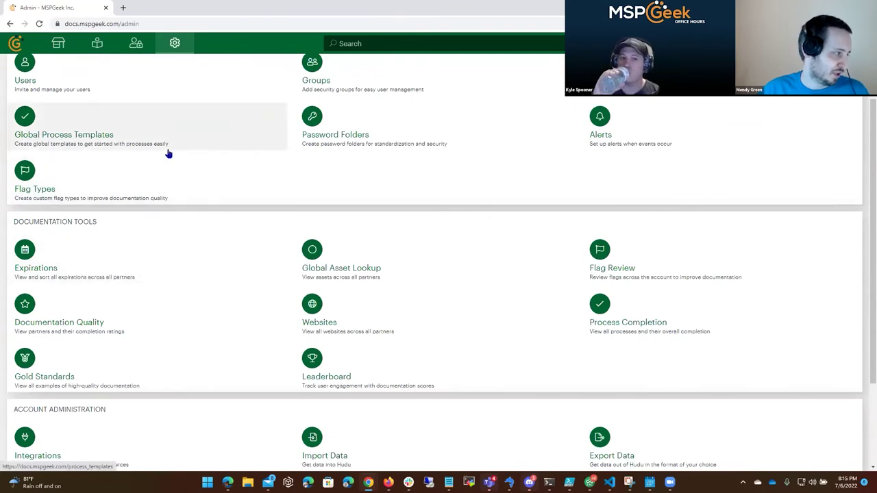
pyautogui.click(81, 127)
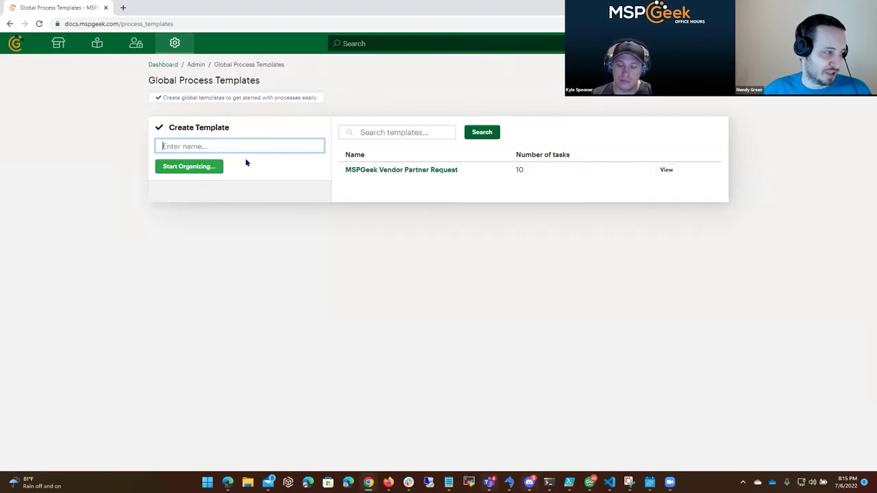
pyautogui.click(242, 149)
pyautogui.write('Gl')
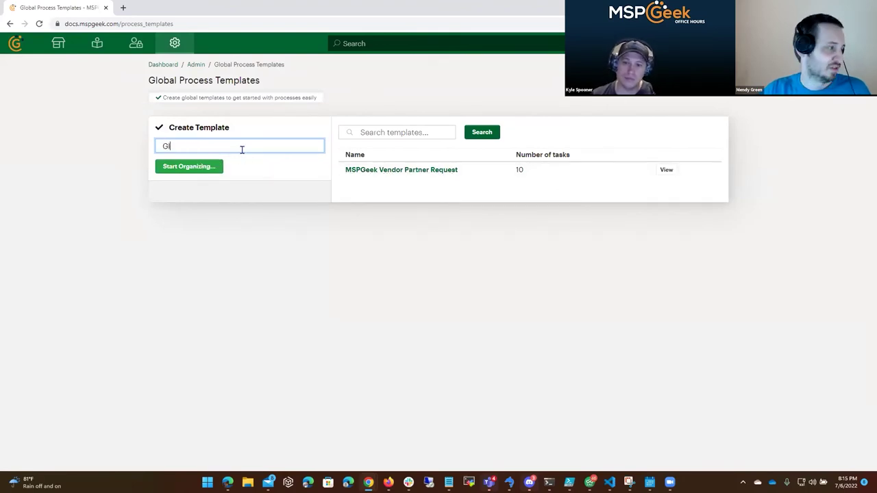
pyautogui.write('obal Process Template')
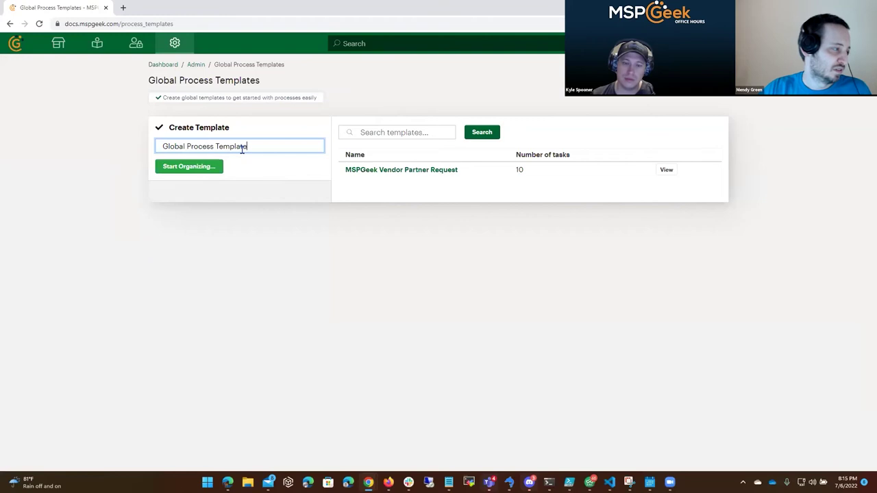
pyautogui.click(215, 165)
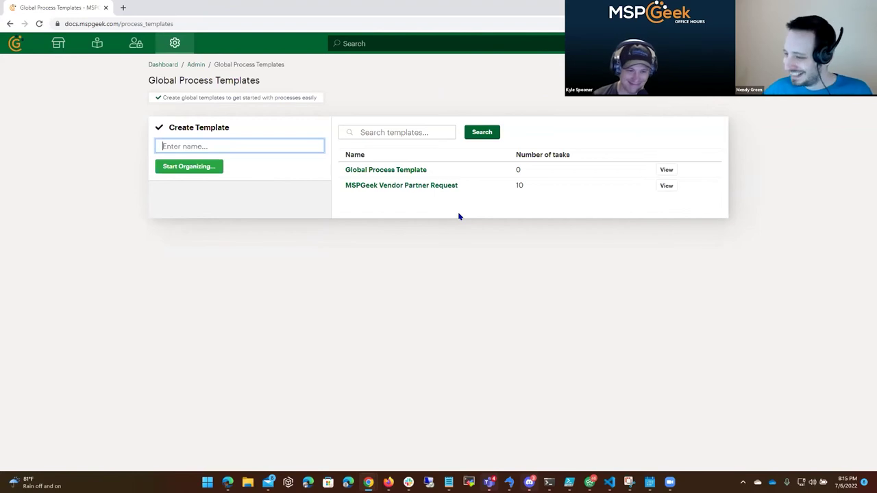
# Open the new template, add and delete two untitled tasks, and save it empty
pyautogui.click(393, 171)
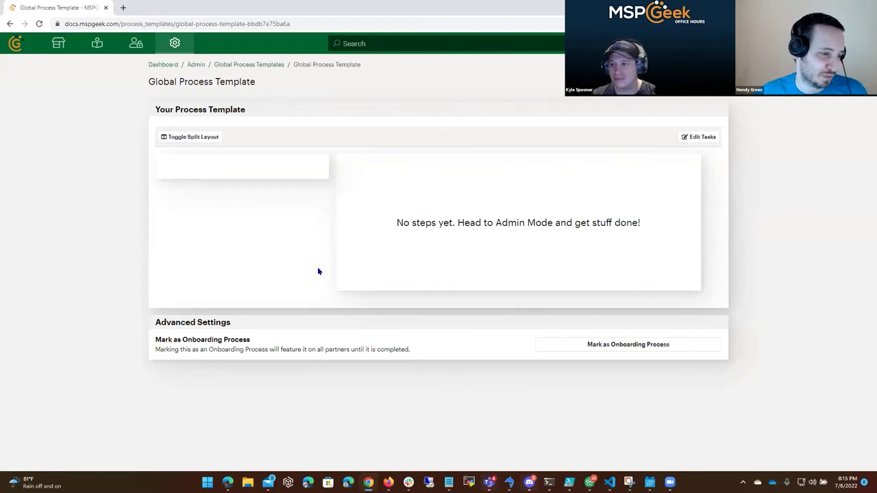
pyautogui.click(698, 137)
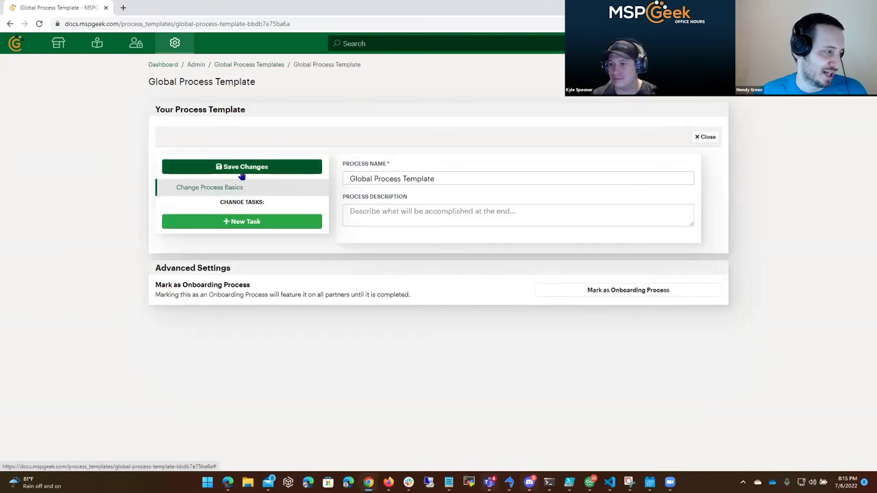
pyautogui.click(312, 168)
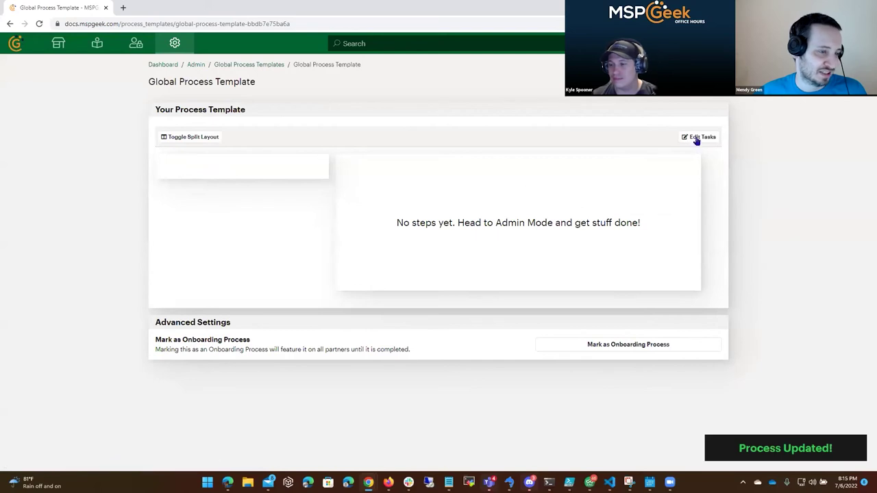
pyautogui.click(705, 137)
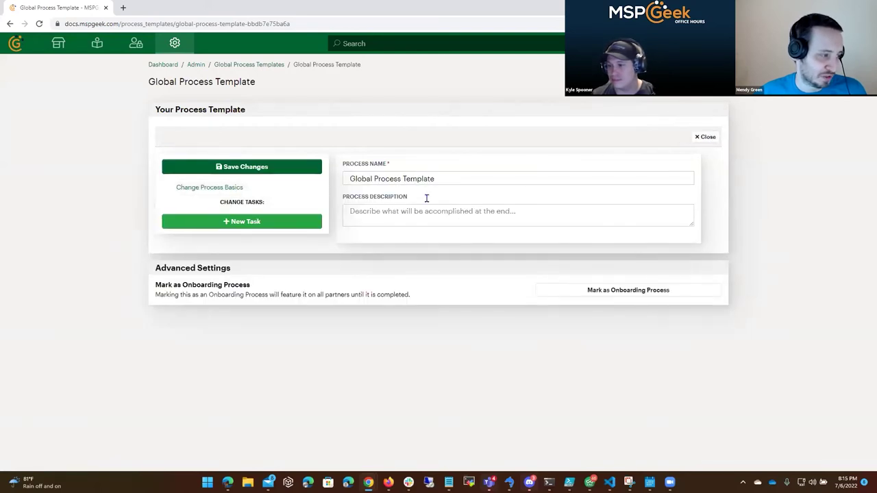
pyautogui.click(244, 225)
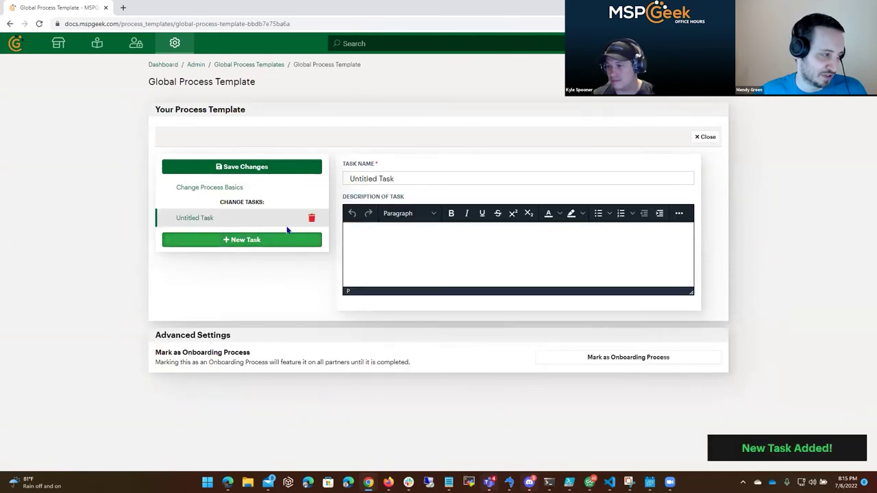
pyautogui.click(291, 189)
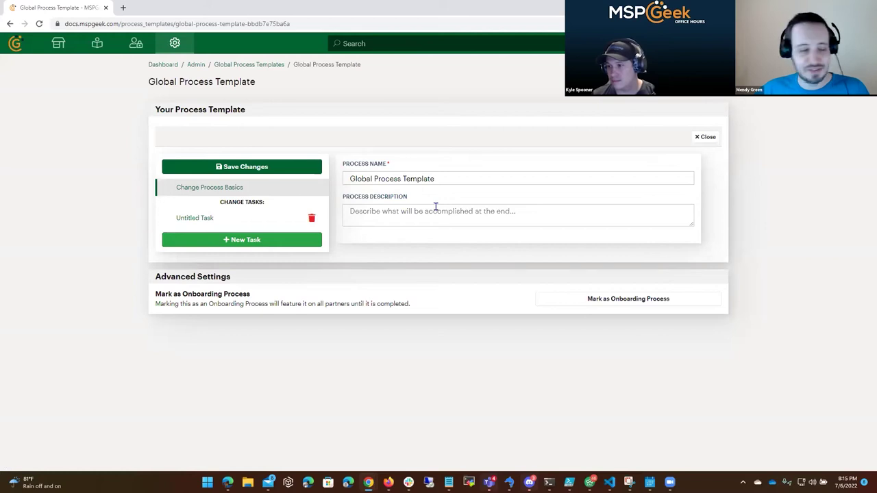
pyautogui.click(226, 218)
pyautogui.click(253, 244)
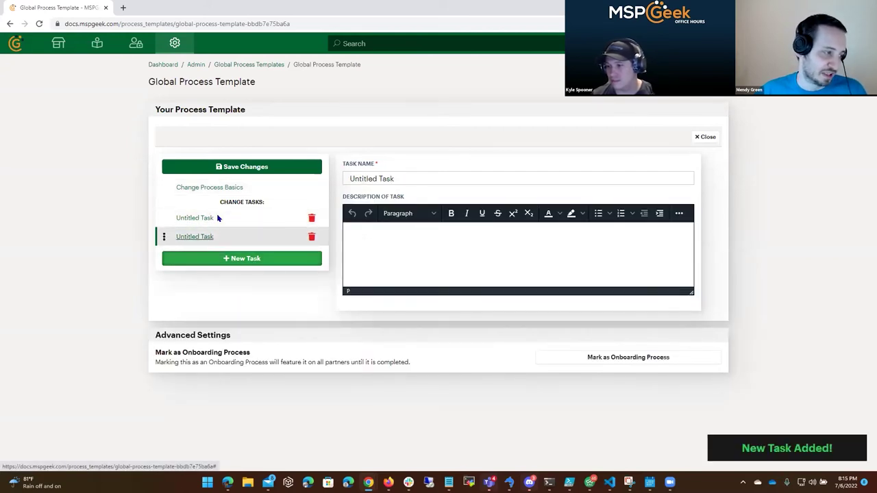
pyautogui.click(312, 218)
pyautogui.click(312, 218)
pyautogui.click(301, 172)
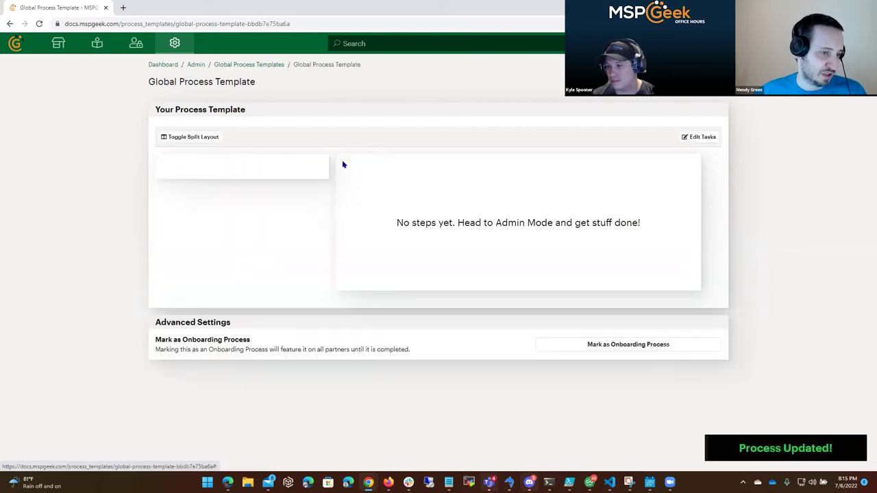
pyautogui.moveTo(153, 338); pyautogui.dragTo(745, 352)
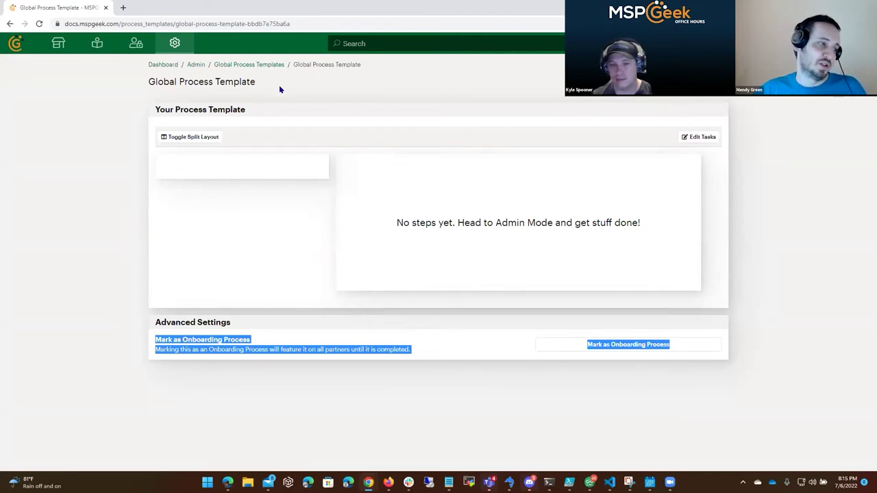
# Add tasks 'Create feature request' and 'Publish Feature request for upvotes' and save them
pyautogui.click(693, 137)
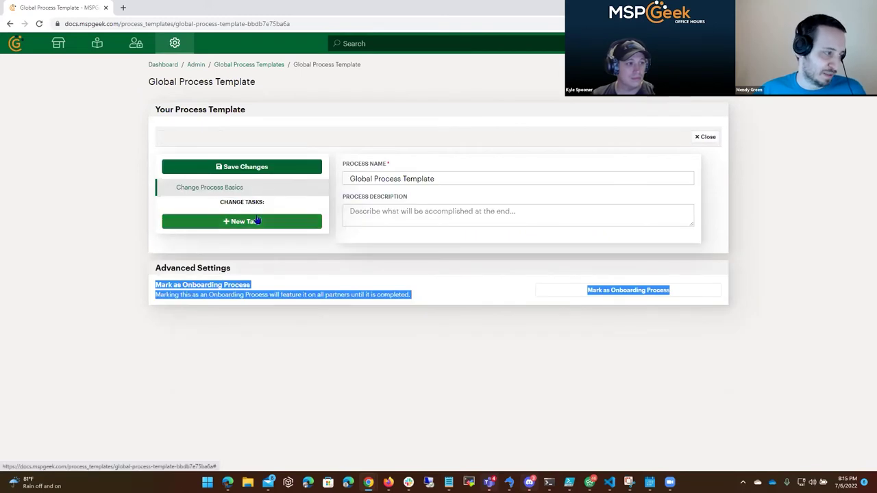
pyautogui.click(256, 220)
pyautogui.tripleClick(429, 174)
pyautogui.write('Create feature request')
pyautogui.click(266, 239)
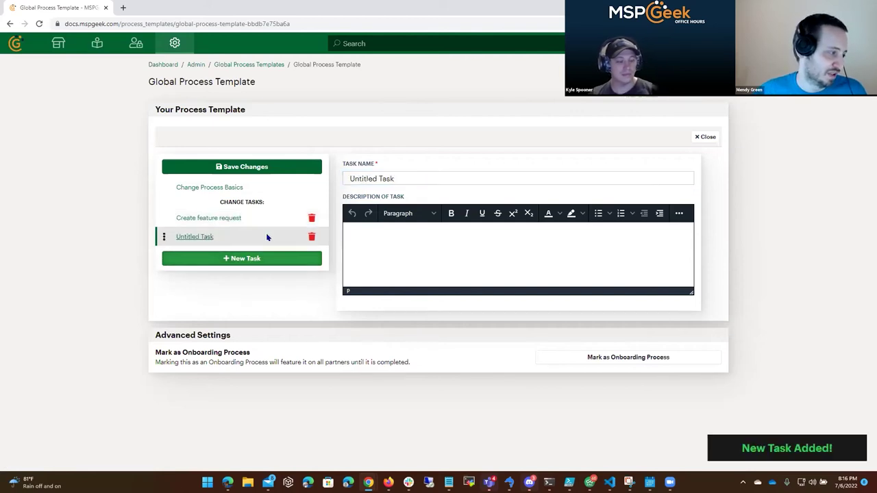
pyautogui.tripleClick(391, 177)
pyautogui.write('Publish')
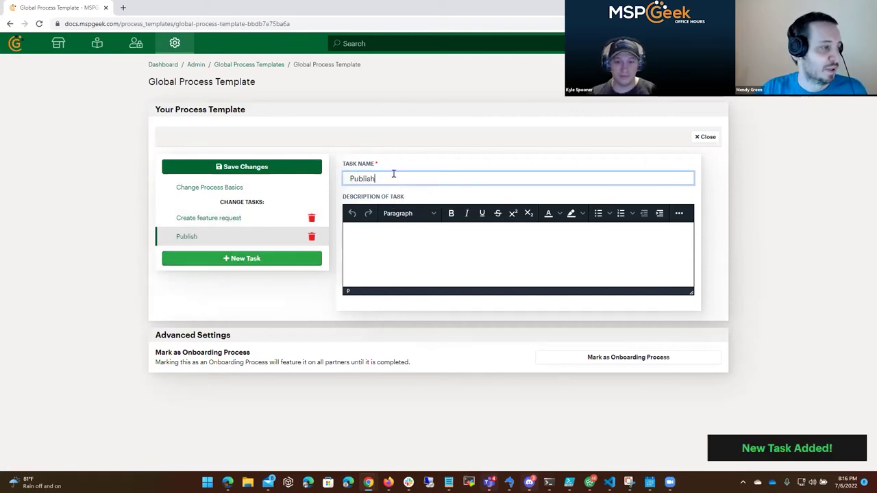
pyautogui.write(' Featur')
pyautogui.press('BackSpace')
pyautogui.press('BackSpace')
pyautogui.press('BackSpace')
pyautogui.press('BackSpace')
pyautogui.press('BackSpace')
pyautogui.write('eature request for upvotes')
pyautogui.click(425, 253)
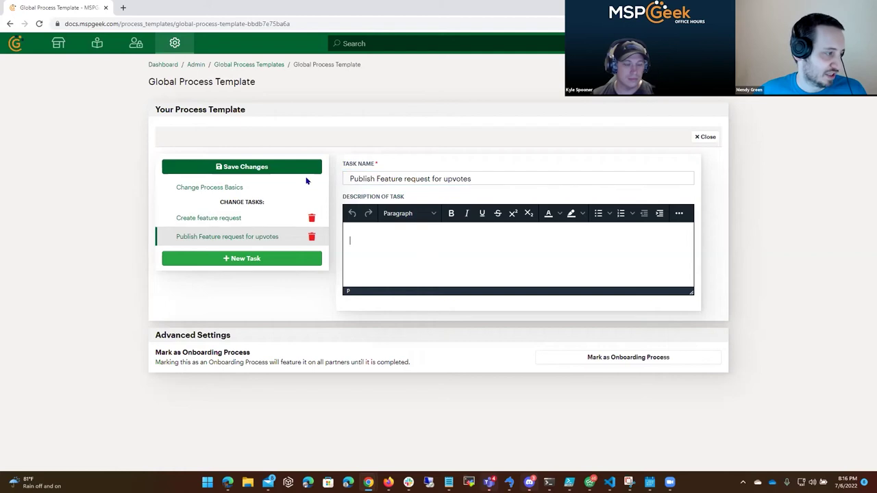
pyautogui.click(304, 169)
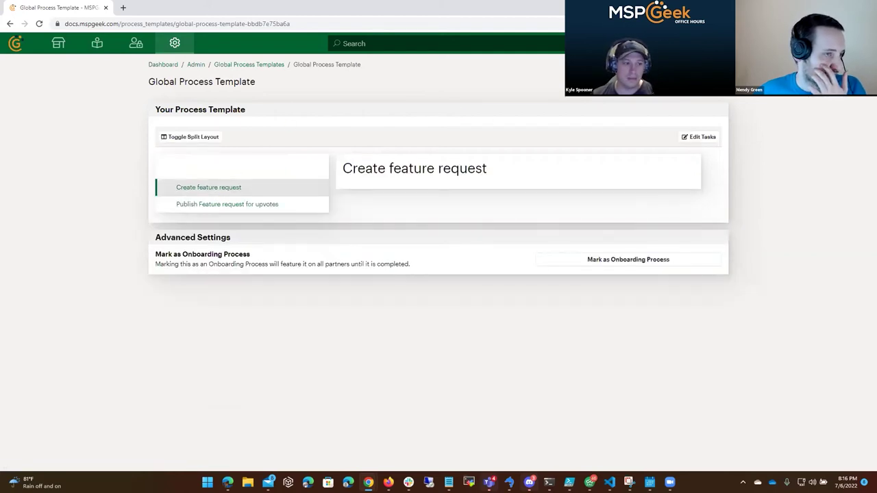
pyautogui.click(702, 137)
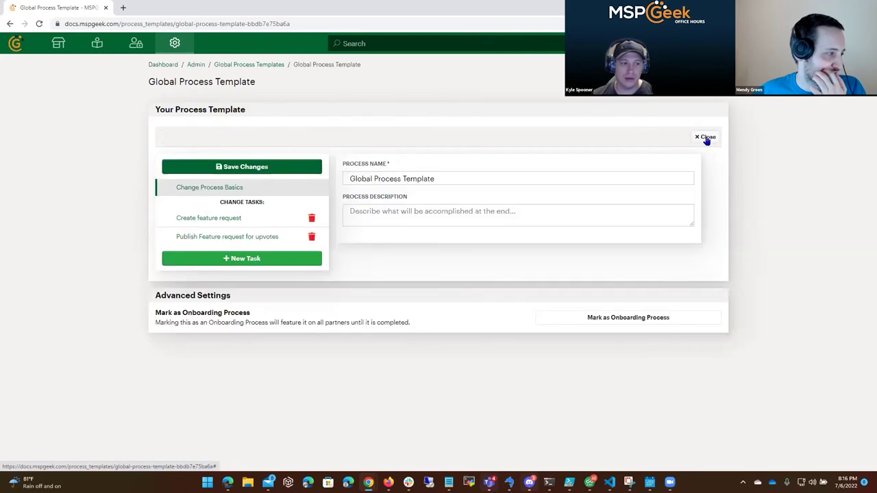
# Rename the template to 'Submitting Feature Requests' and save it
pyautogui.tripleClick(435, 176)
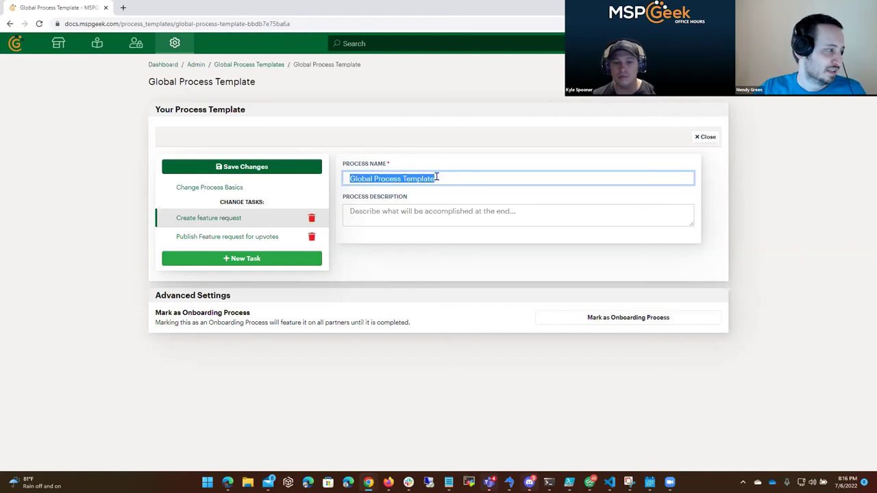
pyautogui.write('Submitting Feature Requests')
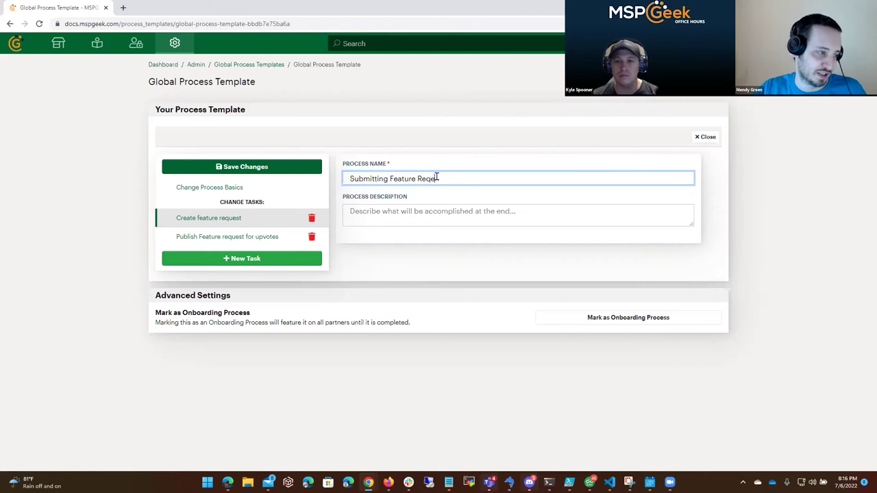
pyautogui.click(267, 172)
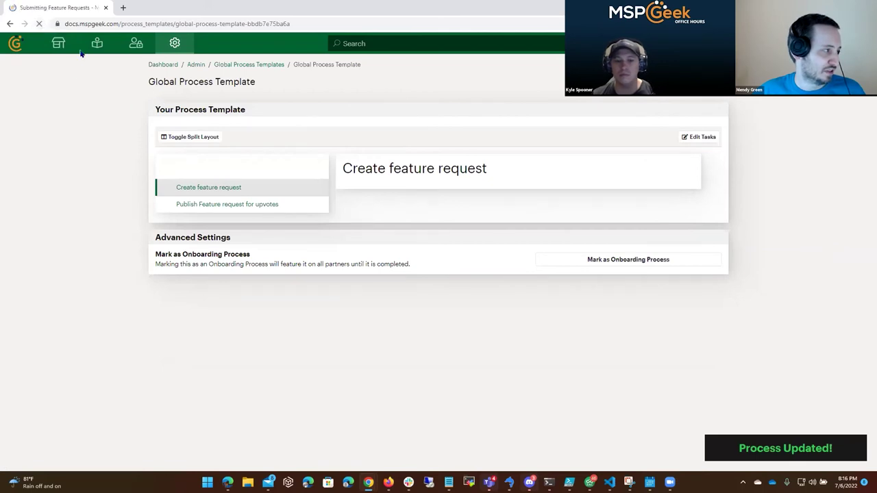
pyautogui.tripleClick(292, 77)
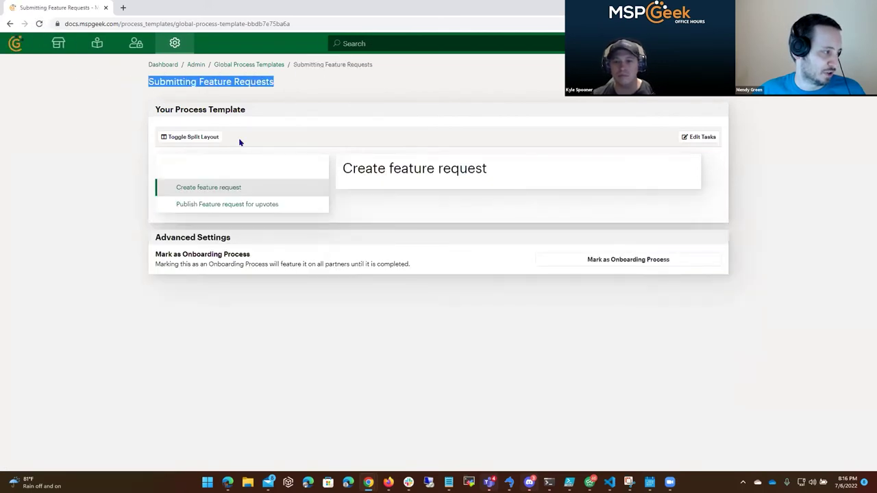
# Preview the Publish Feature request for upvotes task, then open the Mendyonline Automation Yesterday partner
pyautogui.click(226, 195)
pyautogui.click(229, 206)
pyautogui.click(228, 195)
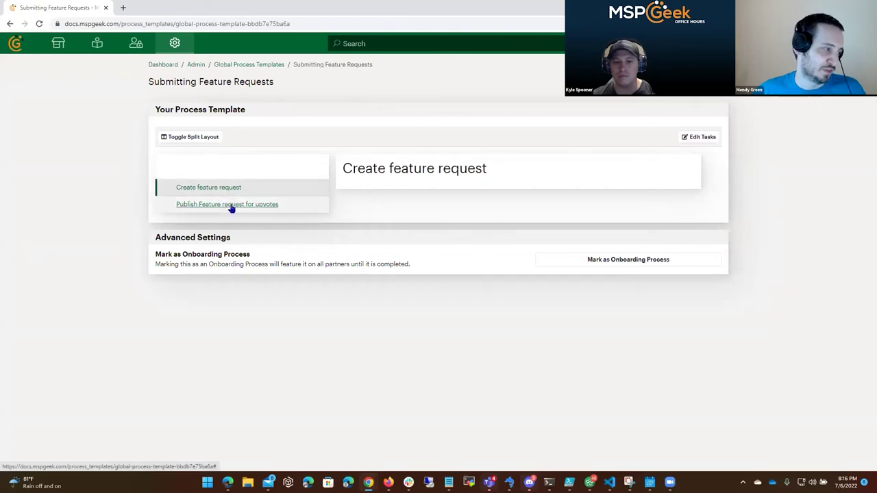
pyautogui.click(231, 207)
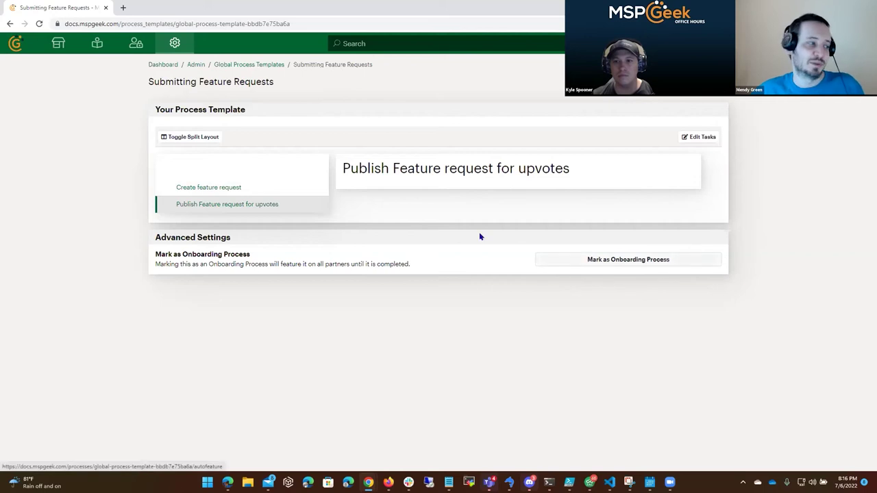
pyautogui.click(58, 43)
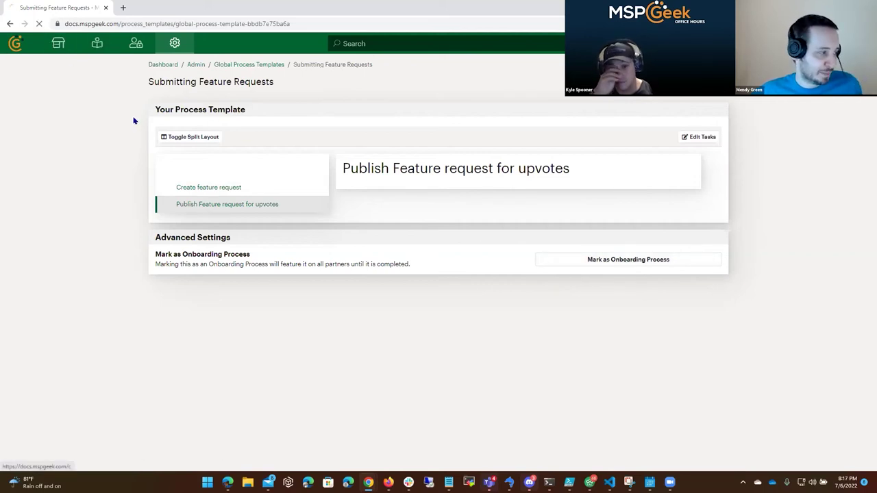
pyautogui.click(34, 134)
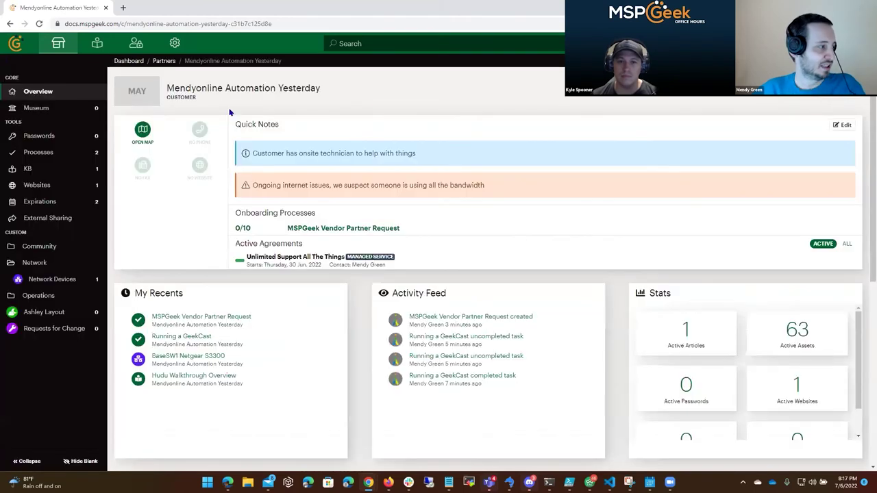
# Create a Submitting Feature Requests process for this partner from the global template and disable task completion
pyautogui.click(81, 153)
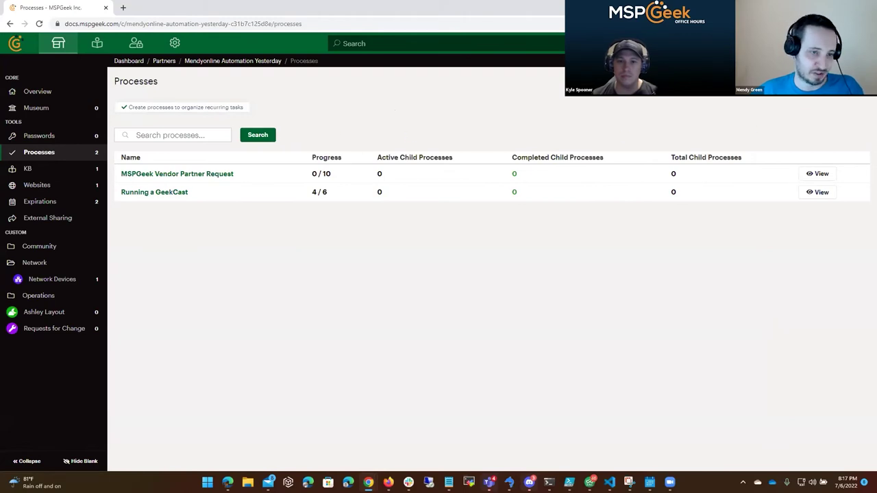
pyautogui.click(802, 76)
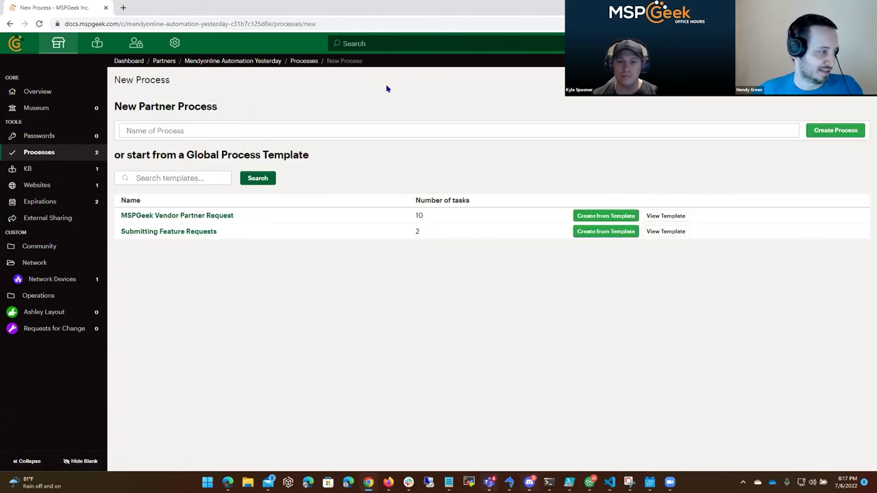
pyautogui.moveTo(132, 154); pyautogui.dragTo(374, 155)
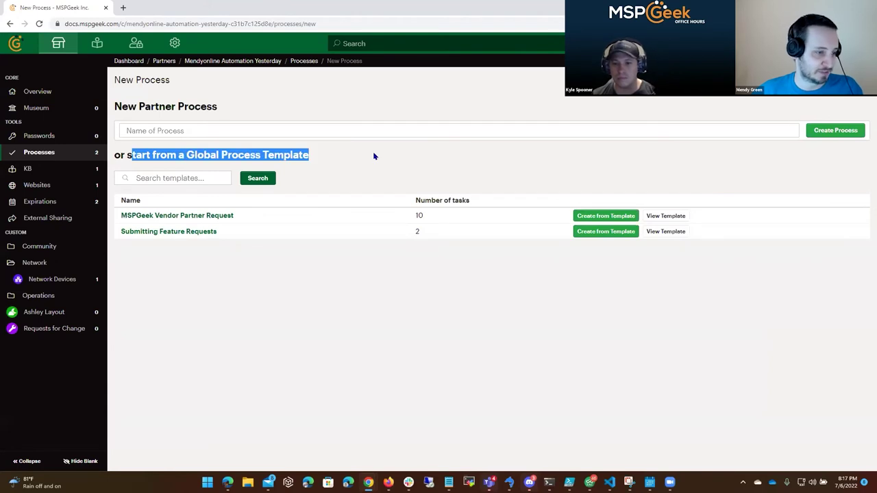
pyautogui.click(598, 231)
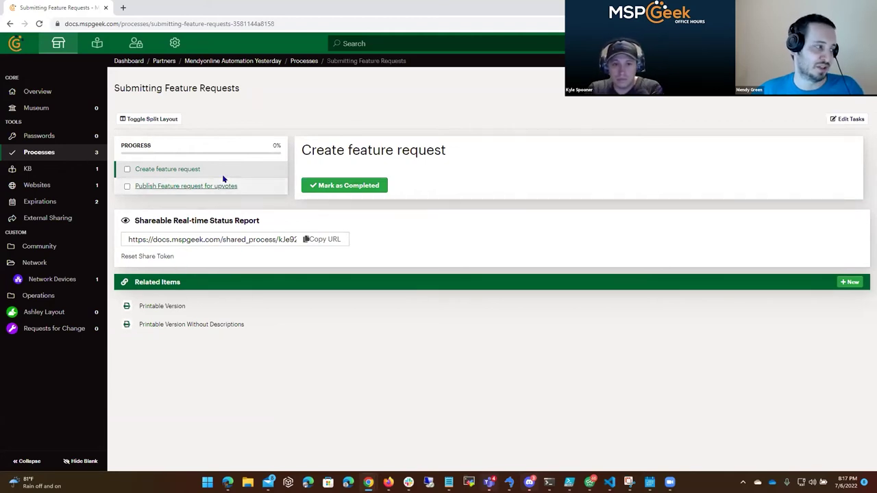
pyautogui.click(763, 105)
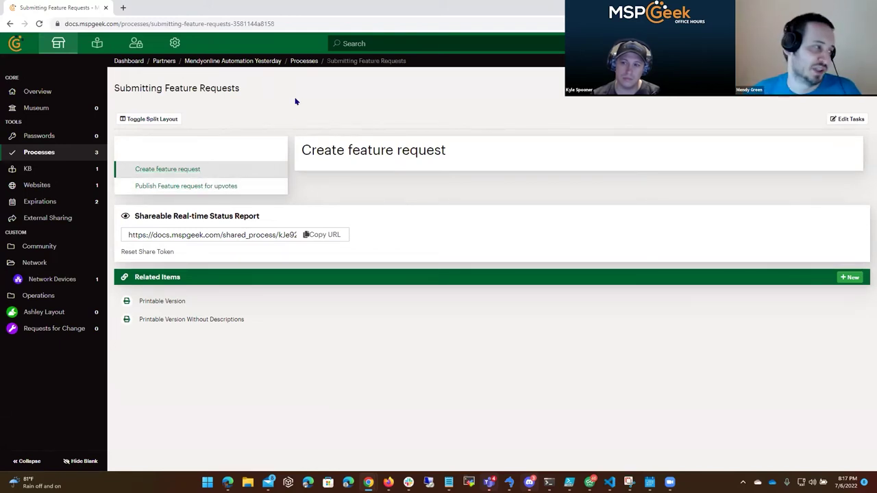
# Start a process from the Submitting Feature Requests template on BaseSW1 Netgear S3300 and open it
pyautogui.click(52, 279)
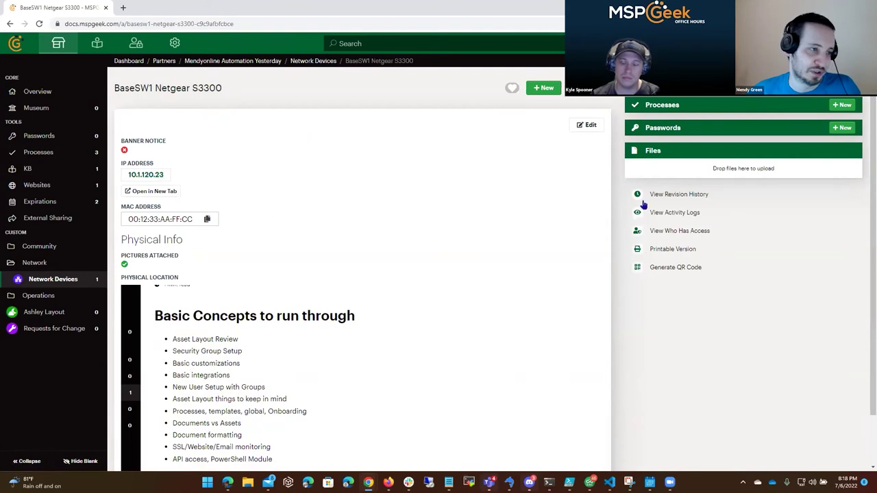
pyautogui.click(843, 108)
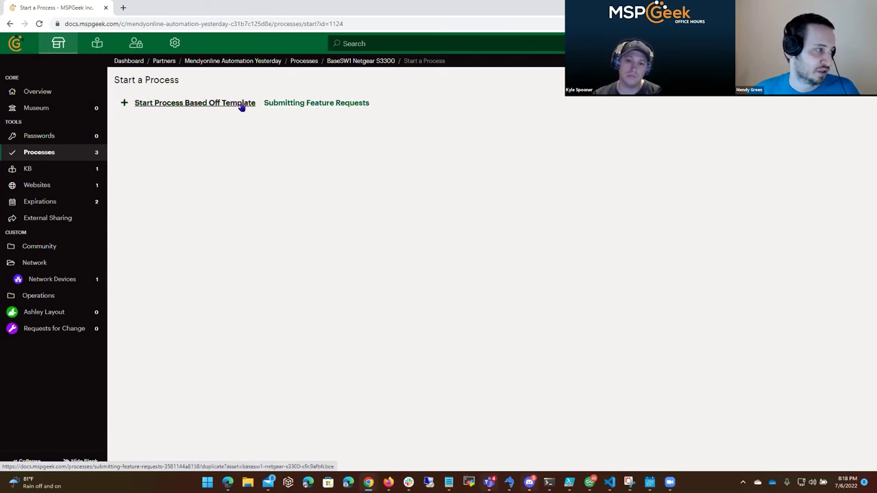
pyautogui.click(167, 104)
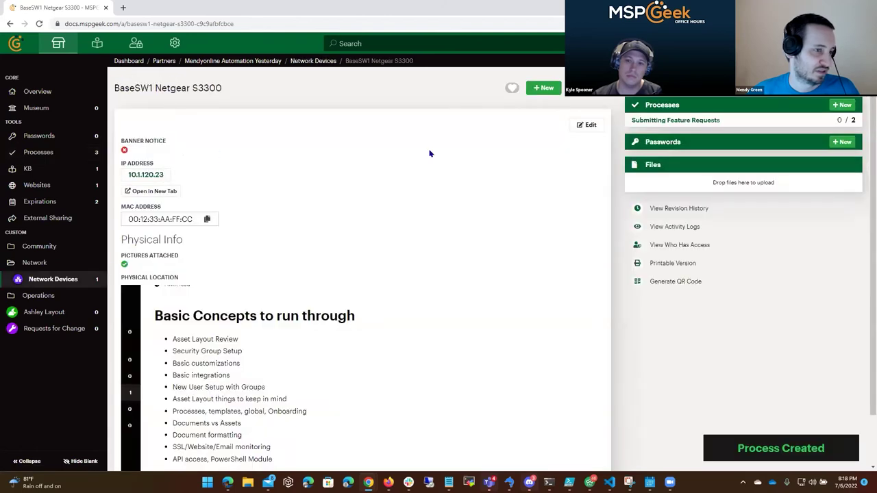
pyautogui.click(659, 120)
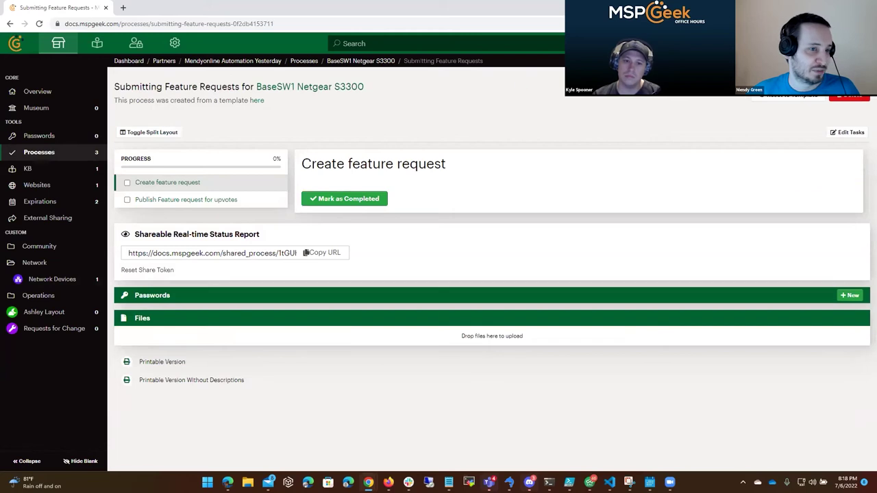
pyautogui.moveTo(200, 87); pyautogui.dragTo(383, 88)
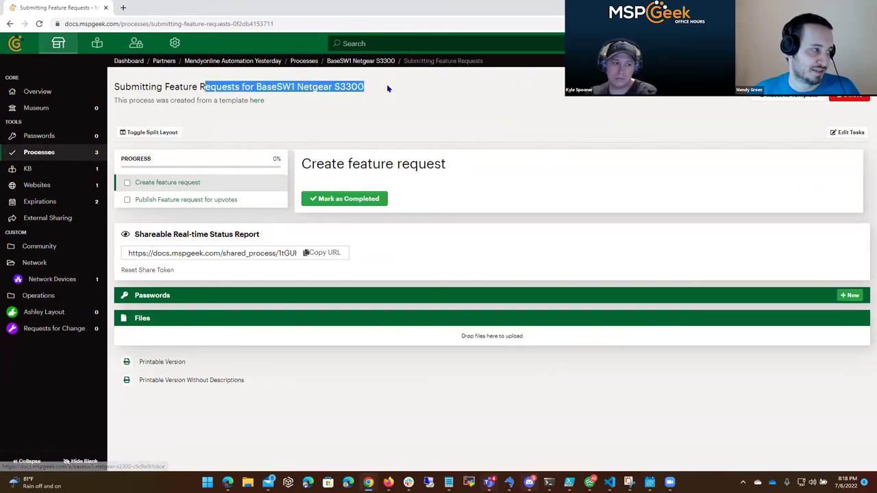
pyautogui.click(373, 90)
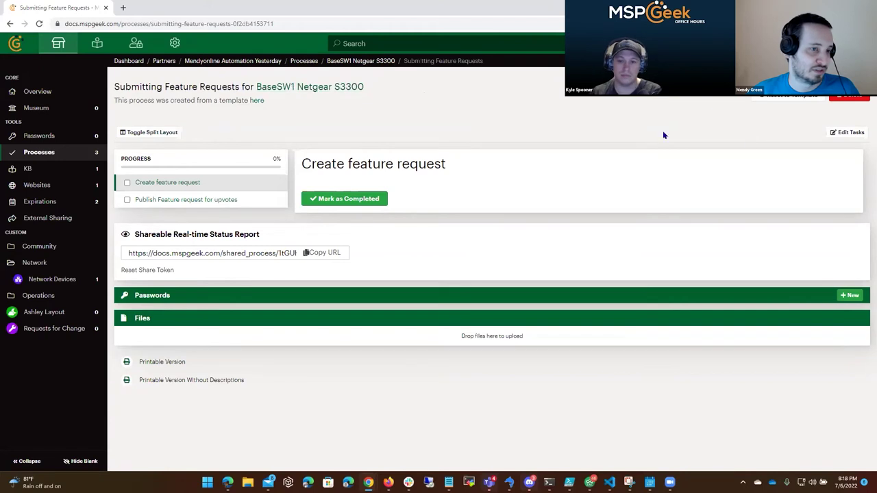
# Append 'for Switch that isn't real' to the device process name
pyautogui.click(847, 132)
pyautogui.click(474, 169)
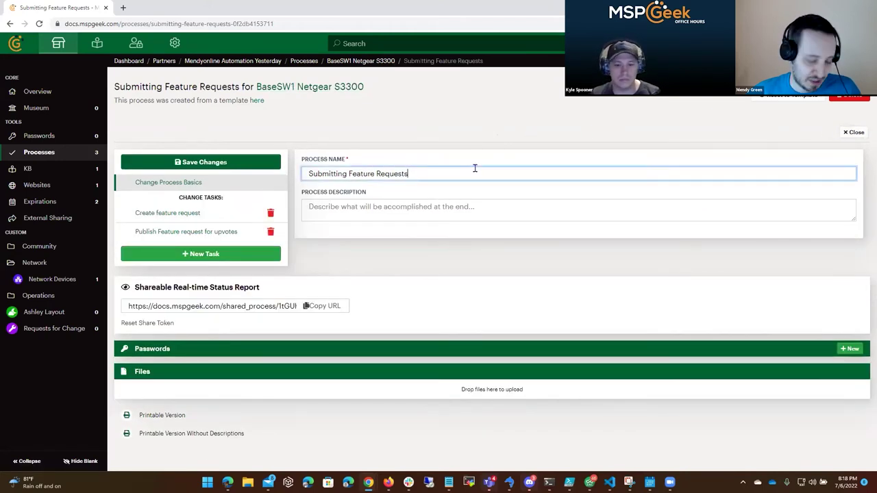
pyautogui.write('for ')
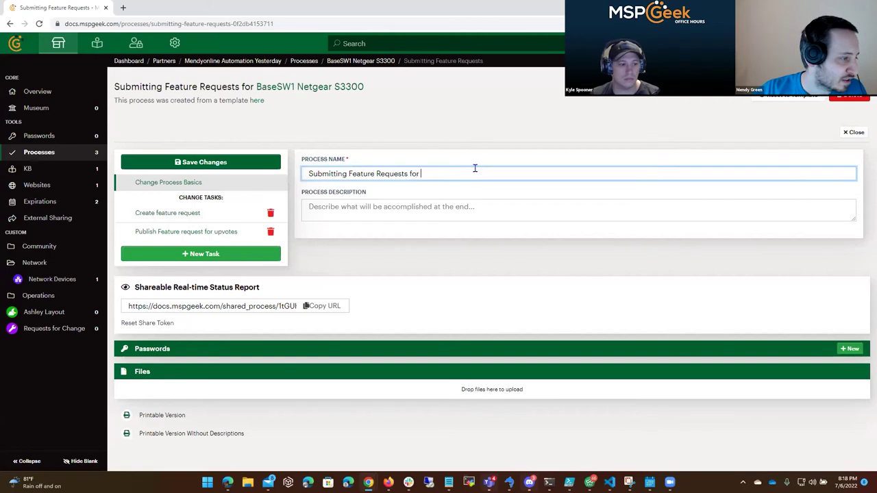
pyautogui.write("Switch that isn't real")
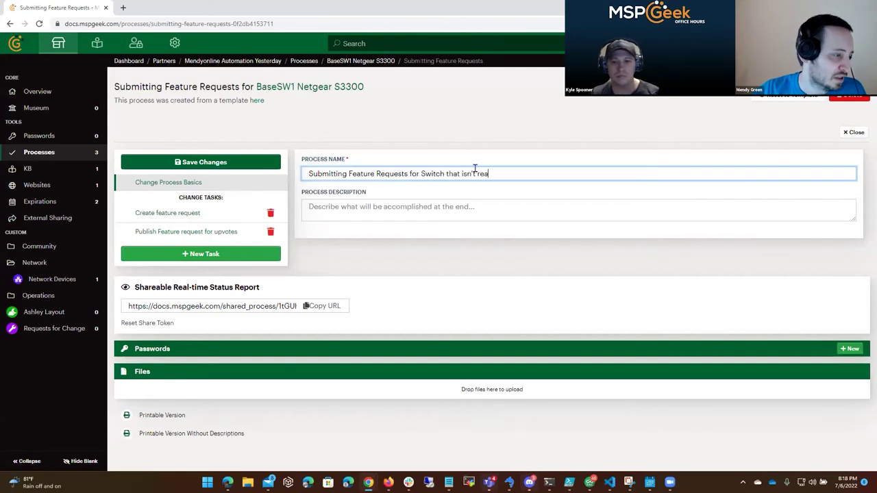
# Add three new untitled tasks to the process
pyautogui.click(230, 255)
pyautogui.click(216, 274)
pyautogui.click(215, 292)
pyautogui.click(416, 244)
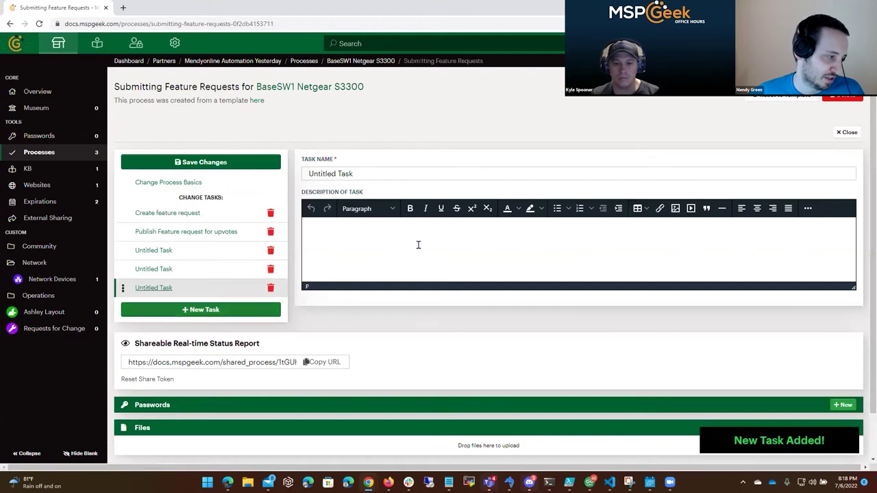
pyautogui.scroll(-1, 211, 262)
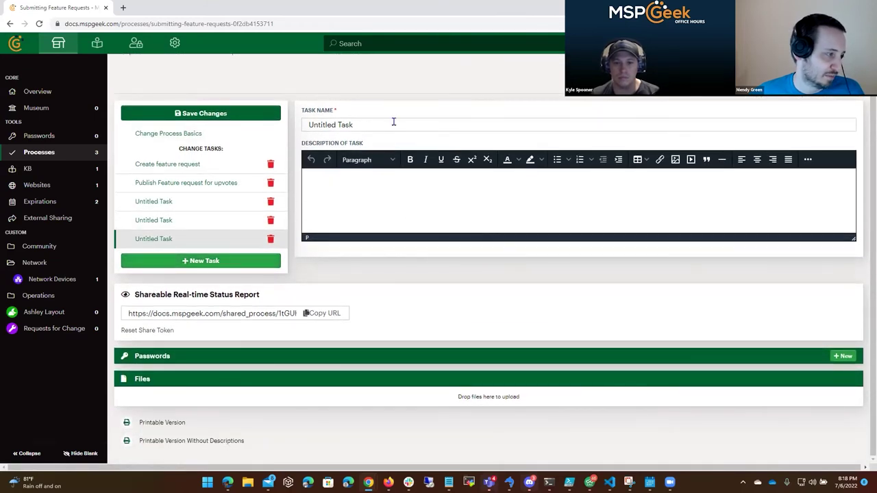
# Rename two of the new tasks, one of them to 'Name 3'
pyautogui.tripleClick(393, 122)
pyautogui.write('Name 4')
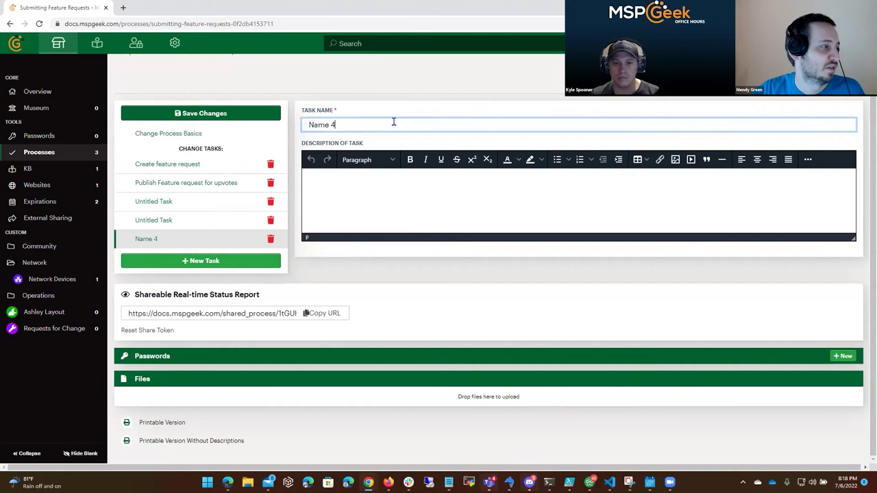
pyautogui.click(163, 220)
pyautogui.doubleClick(366, 122)
pyautogui.tripleClick(367, 122)
pyautogui.write('Name 3')
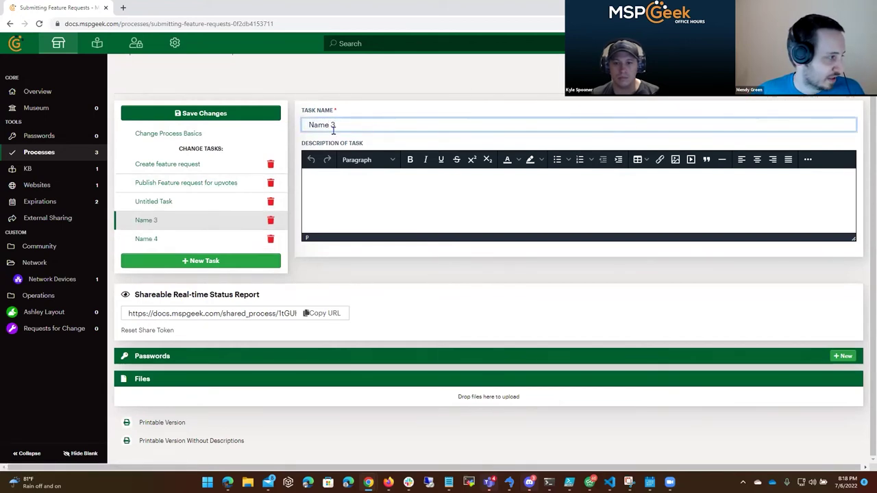
# Save the changes and reopen the renamed process from the BaseSW1 Netgear S3300 page
pyautogui.click(248, 113)
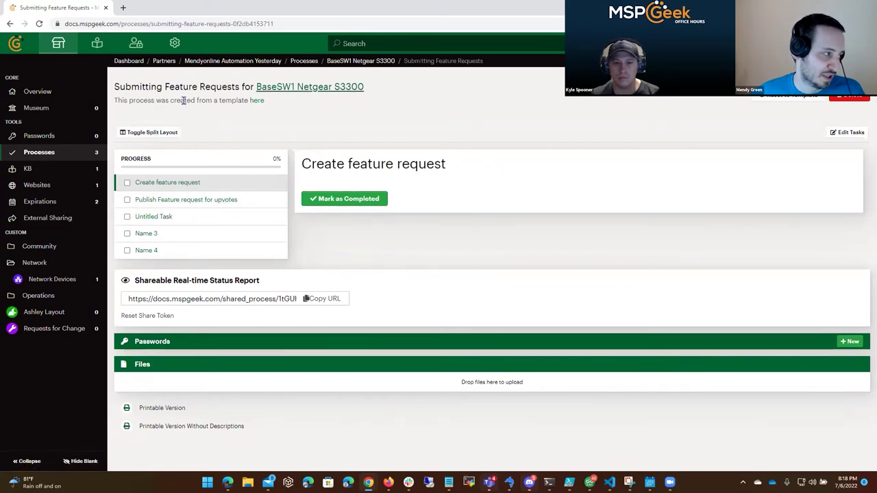
pyautogui.click(333, 87)
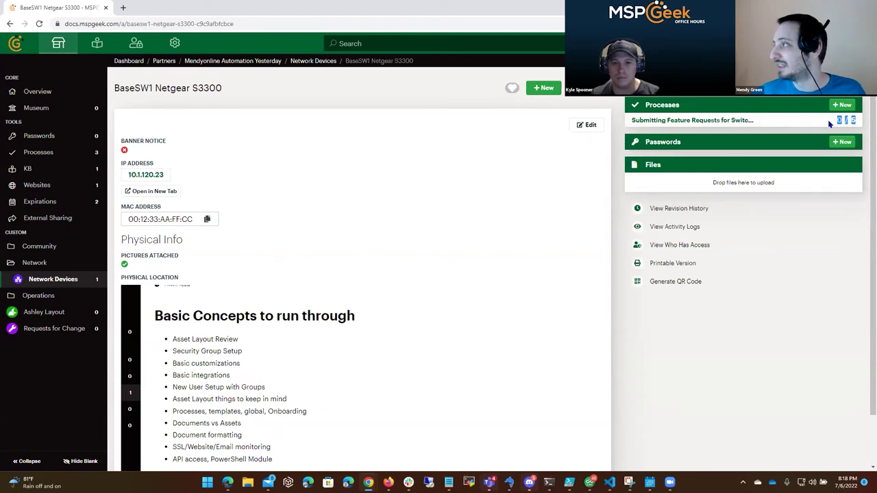
pyautogui.click(695, 120)
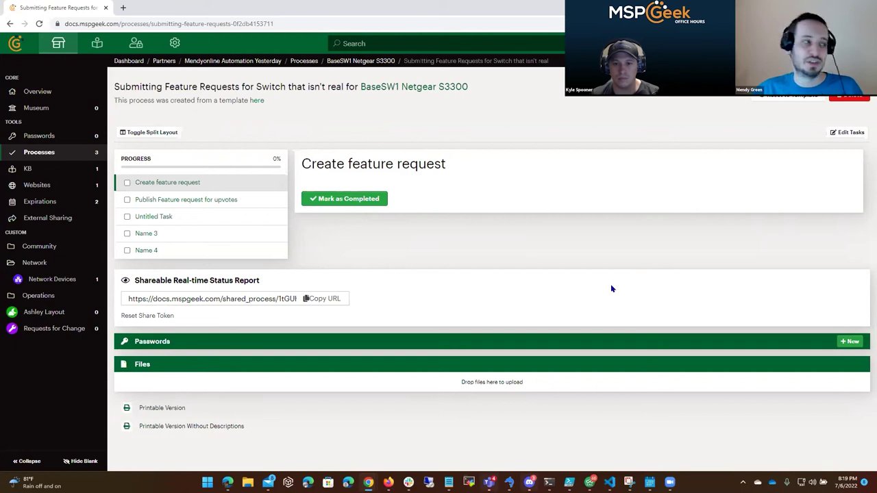
pyautogui.click(175, 43)
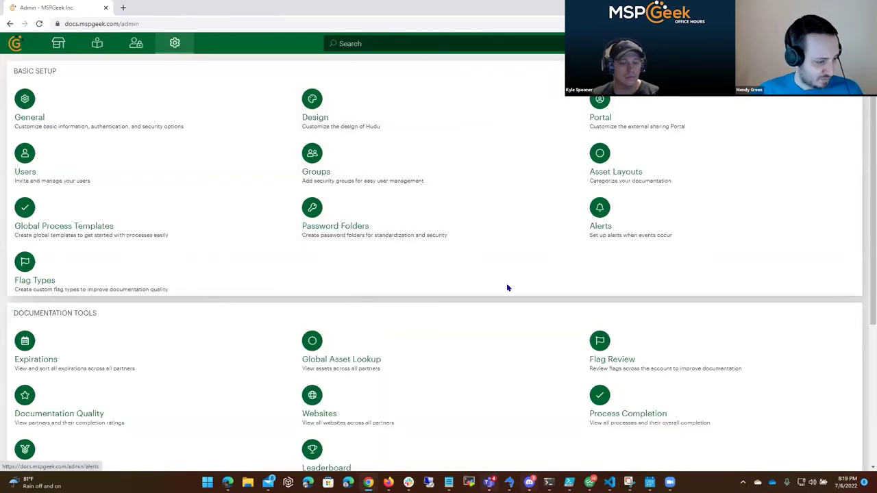
# Review the Process Completion report, then return to the Hudu Walkthrough Overview article
pyautogui.scroll(-2, 577, 325)
pyautogui.click(687, 315)
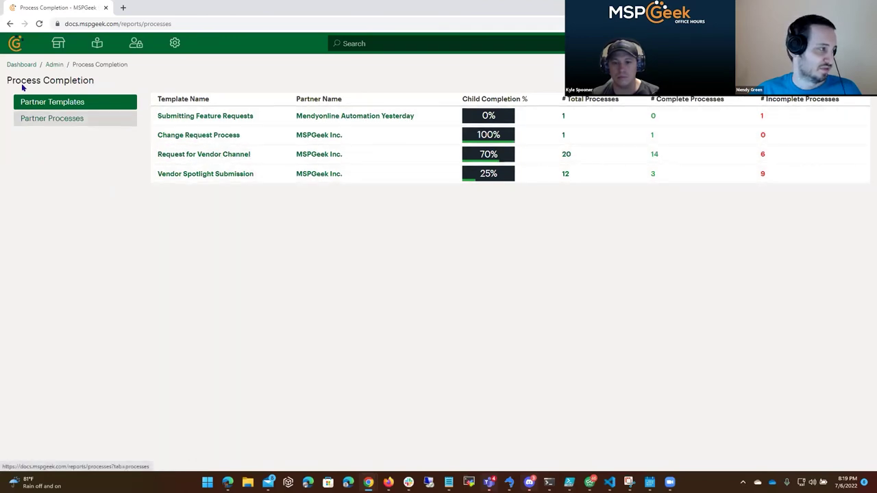
pyautogui.click(9, 24)
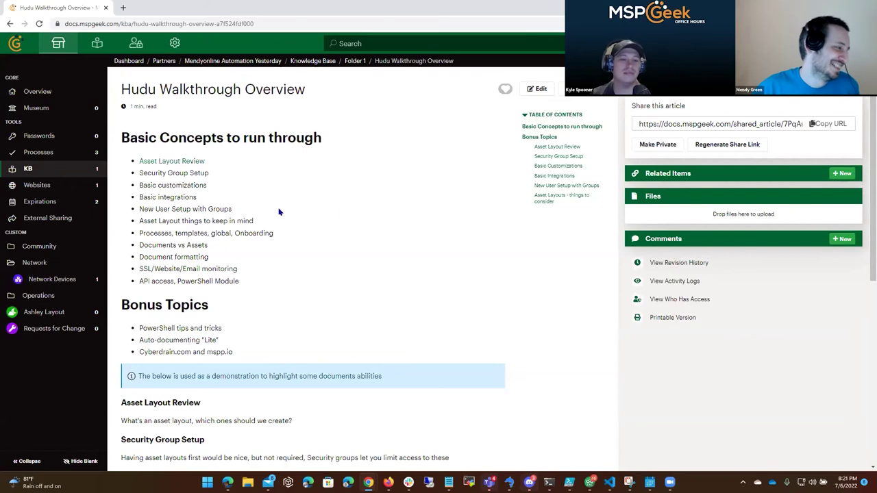
pyautogui.moveTo(140, 247); pyautogui.dragTo(274, 247)
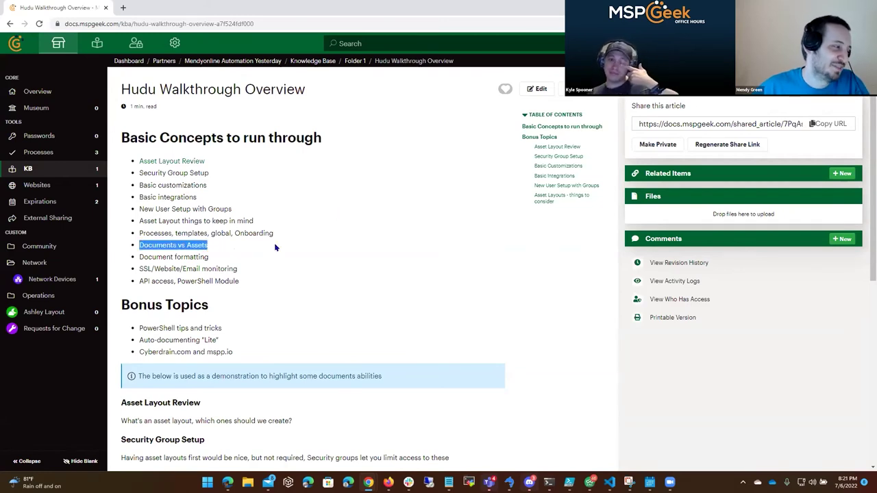
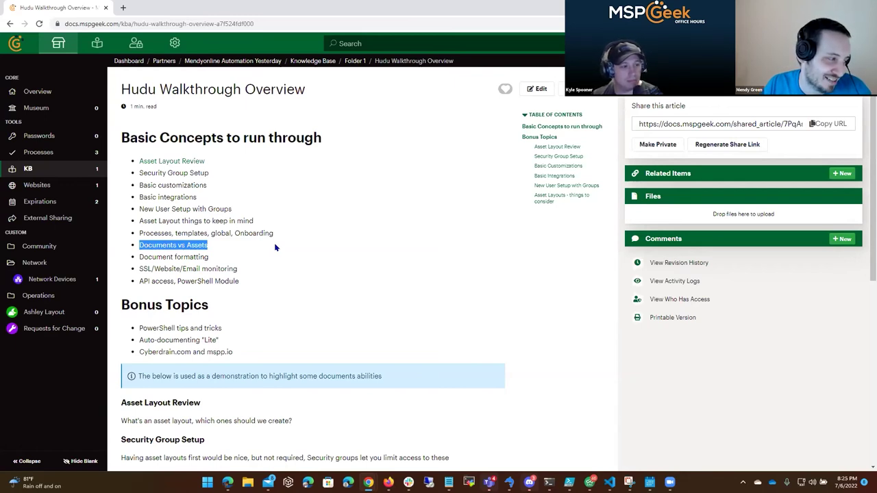
# Review the website's domain expiry, SSL expiry and last status check, then go to Admin settings
pyautogui.click(60, 191)
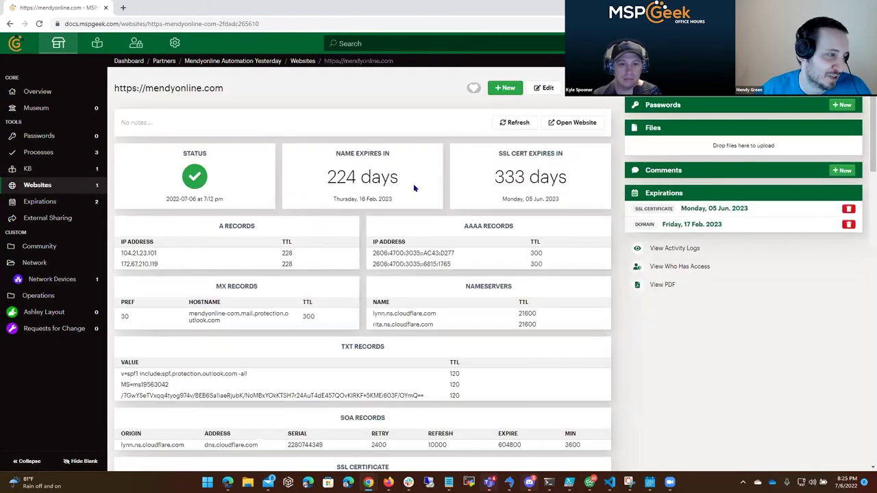
pyautogui.moveTo(318, 185); pyautogui.dragTo(406, 185)
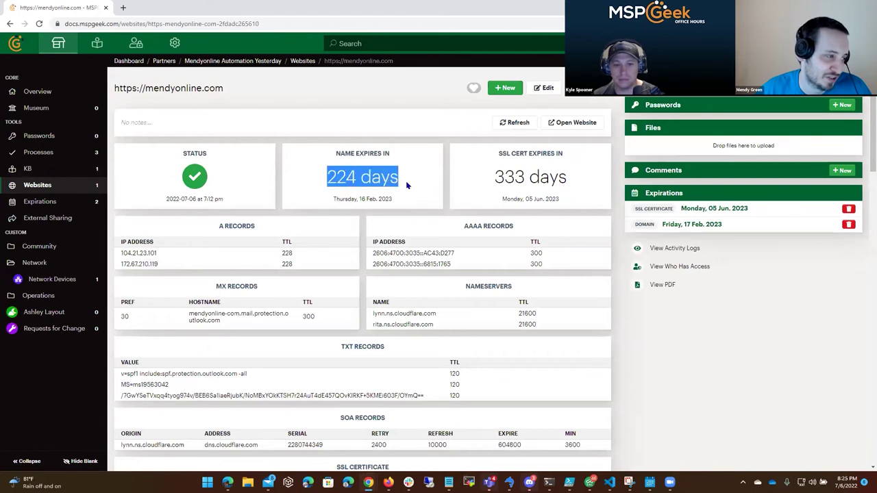
pyautogui.moveTo(505, 170); pyautogui.dragTo(567, 171)
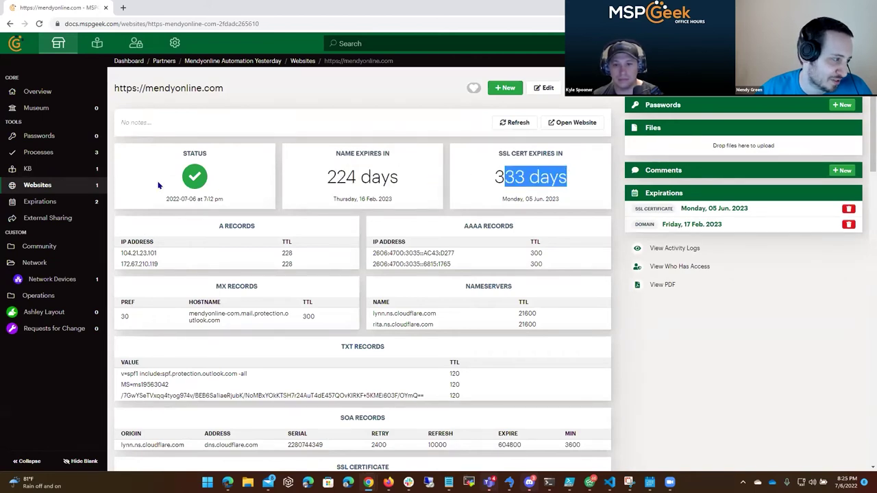
pyautogui.tripleClick(236, 177)
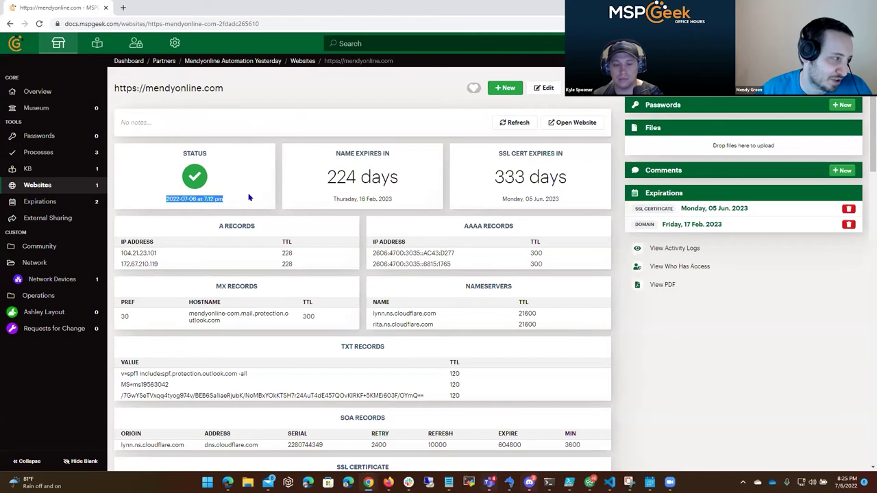
pyautogui.click(246, 184)
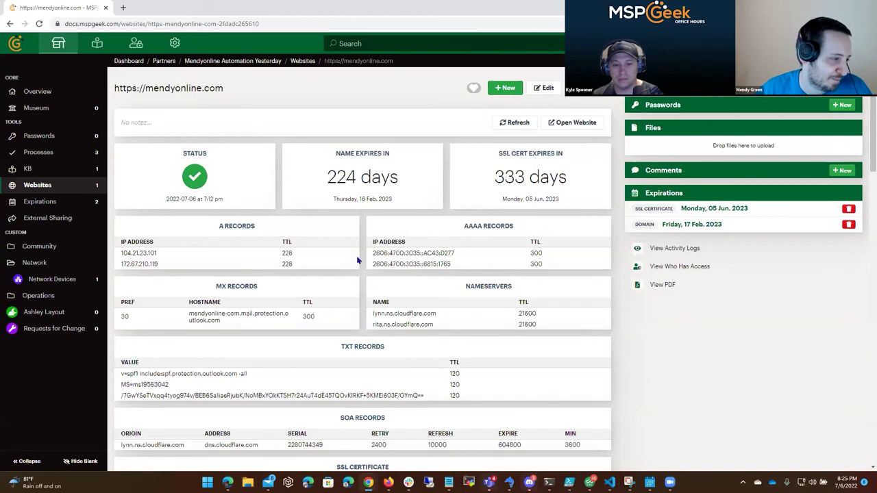
pyautogui.scroll(-4, 493, 260)
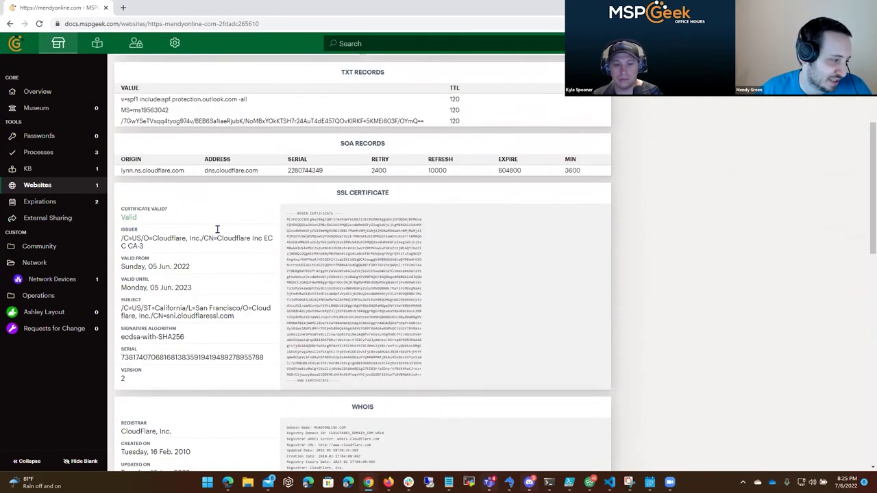
pyautogui.scroll(-8, 205, 246)
pyautogui.scroll(12, 202, 279)
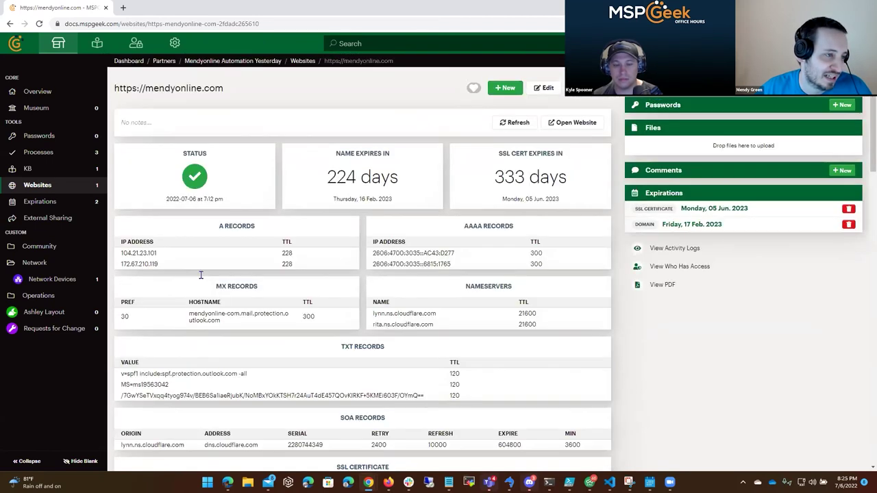
pyautogui.click(175, 44)
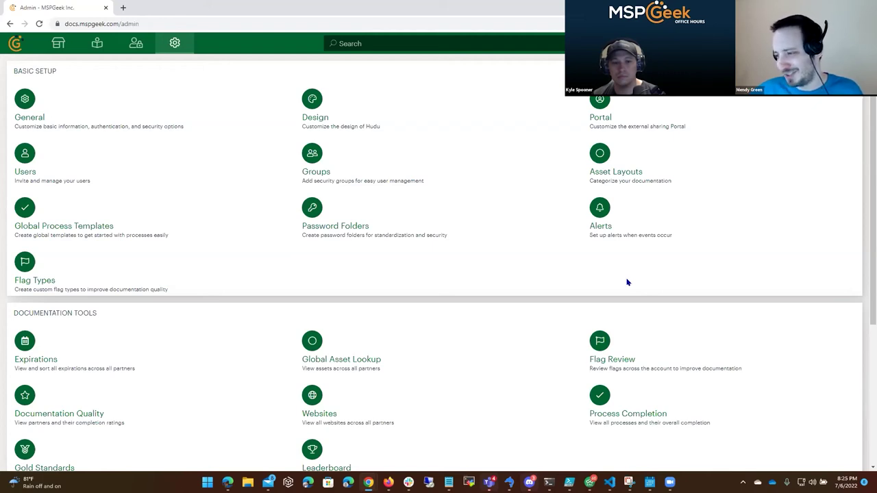
# Open the mendy site in a new tab and confirm its certificate is valid 6/5/2022–6/5/2023
pyautogui.click(432, 25)
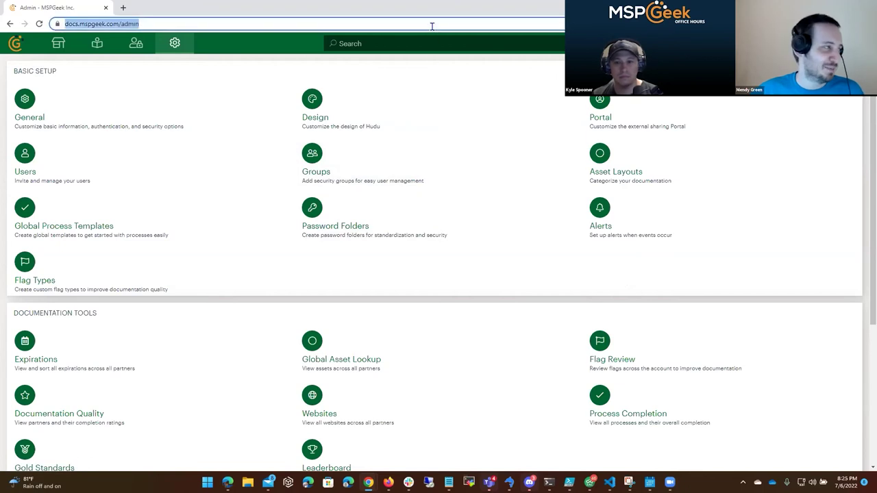
pyautogui.write('mendy')
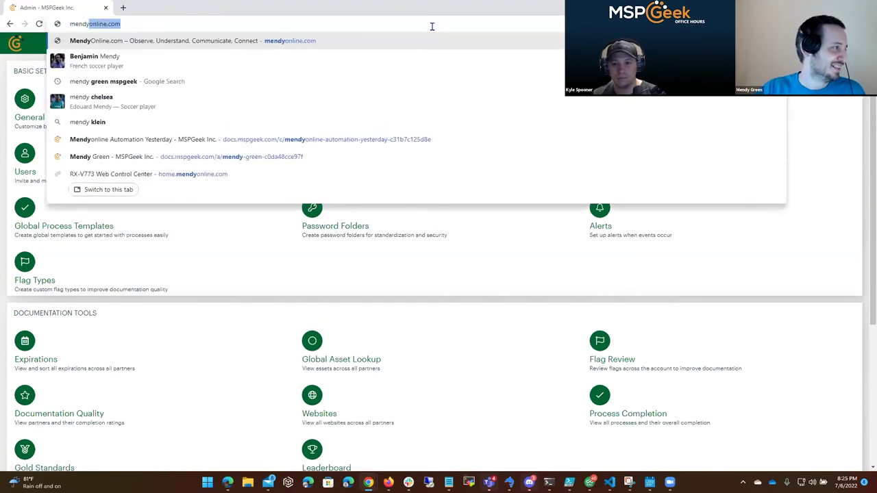
pyautogui.hotkey('alt', 'Return')
pyautogui.click(60, 24)
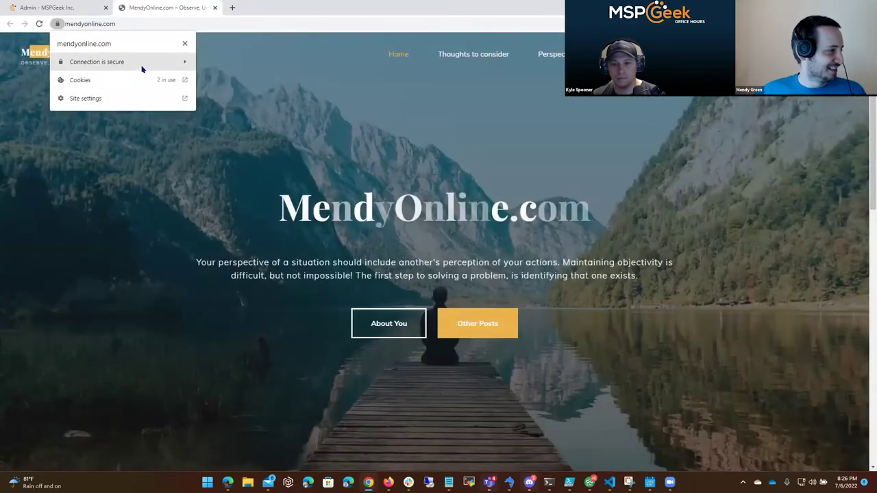
pyautogui.click(142, 68)
pyautogui.click(157, 120)
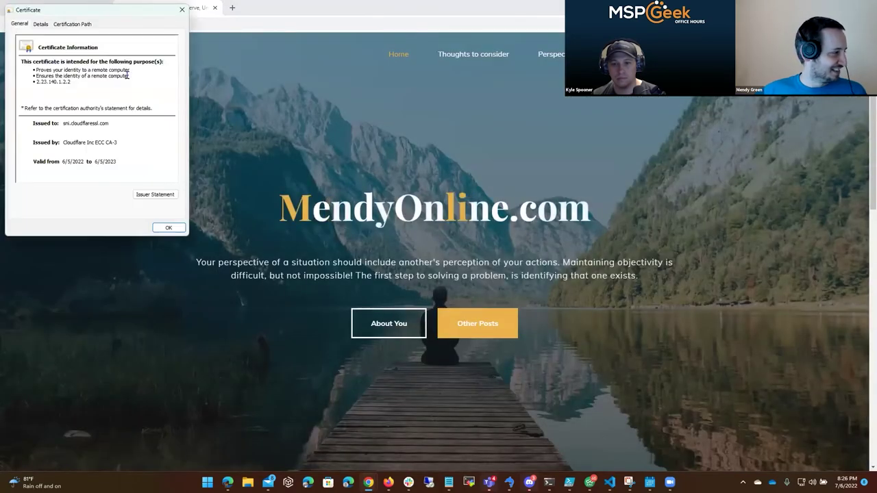
pyautogui.moveTo(118, 13); pyautogui.dragTo(440, 73)
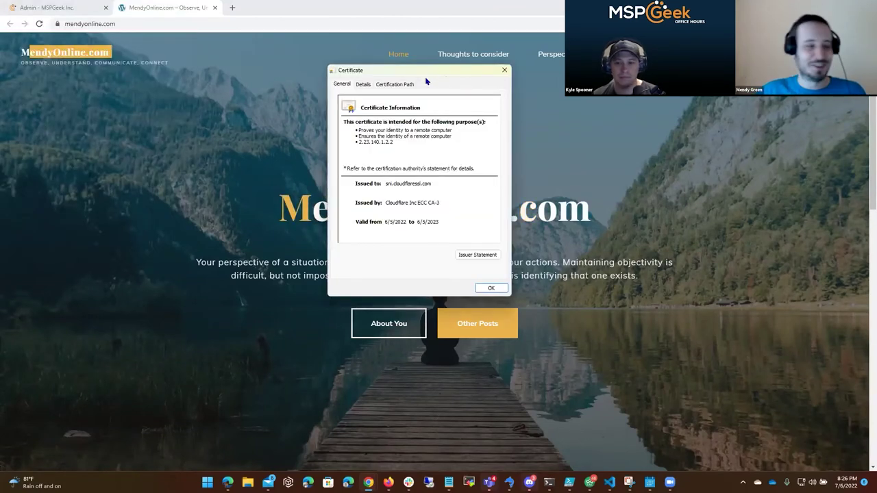
pyautogui.click(504, 70)
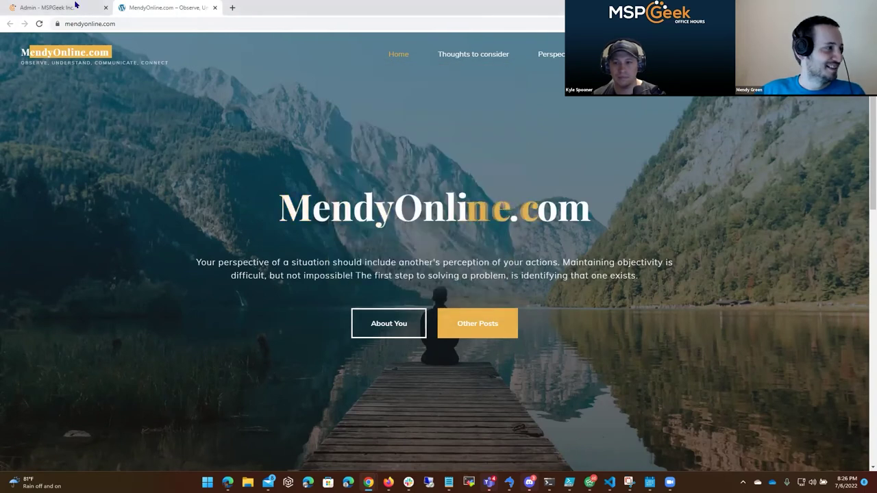
pyautogui.click(76, 7)
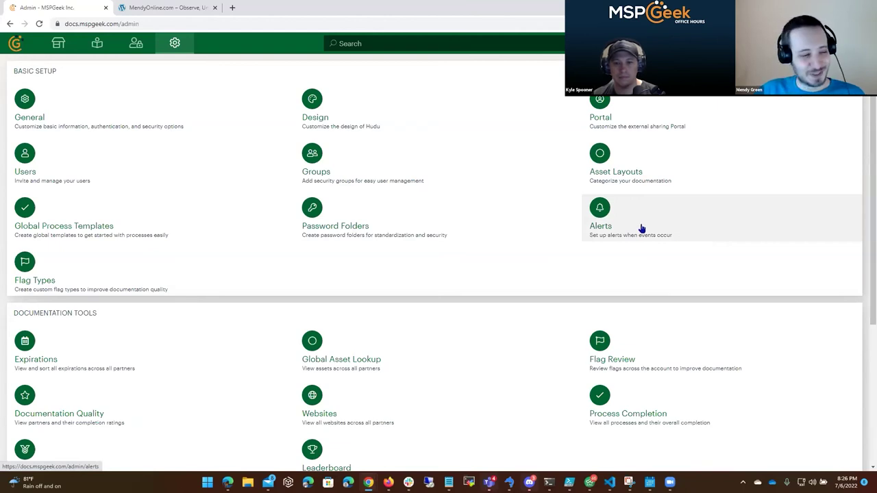
# Go to Asset Layouts and choose the Network Devices layout
pyautogui.click(697, 175)
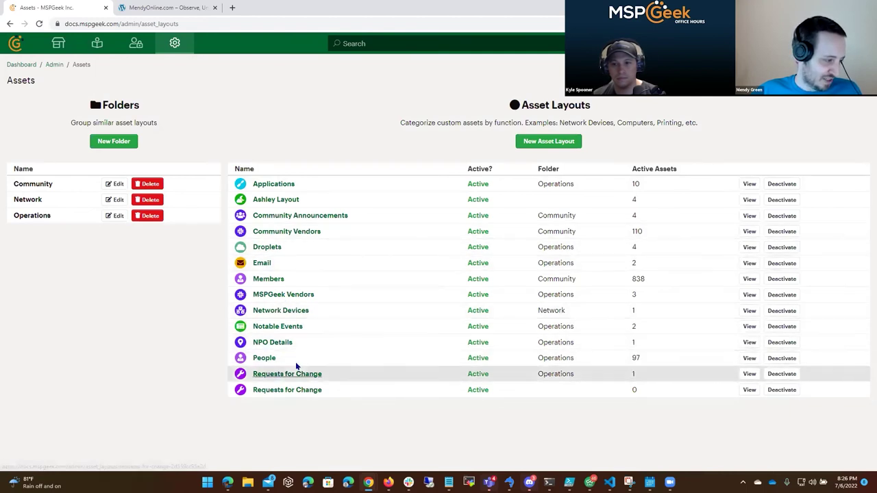
pyautogui.click(279, 312)
# Start a new Date field on Network Devices with Add to Expirations ticked, then return to Admin
pyautogui.click(38, 186)
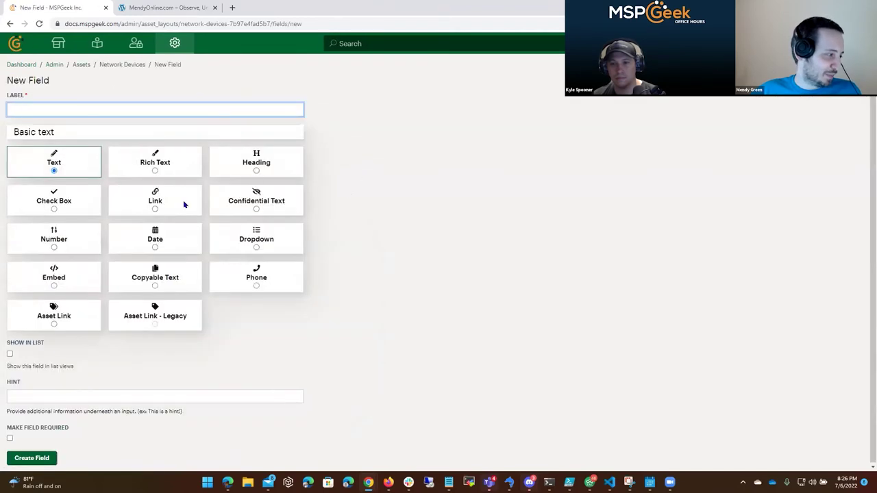
pyautogui.click(173, 233)
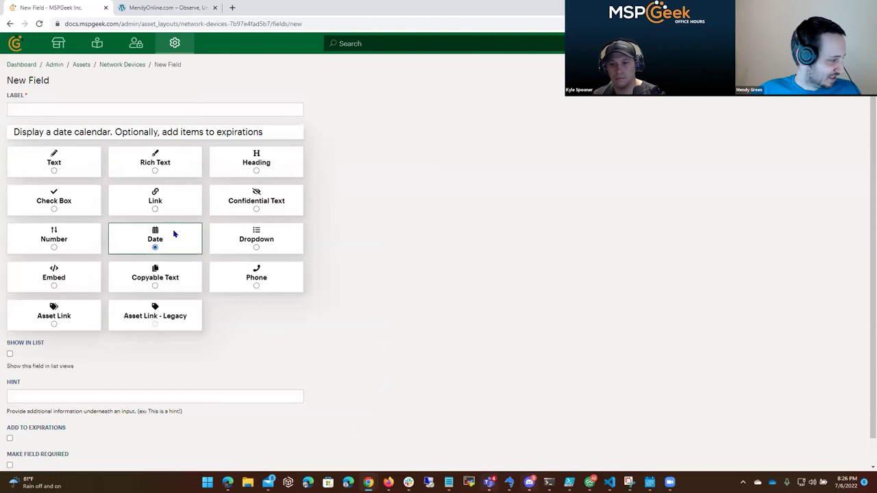
pyautogui.scroll(-1, 402, 334)
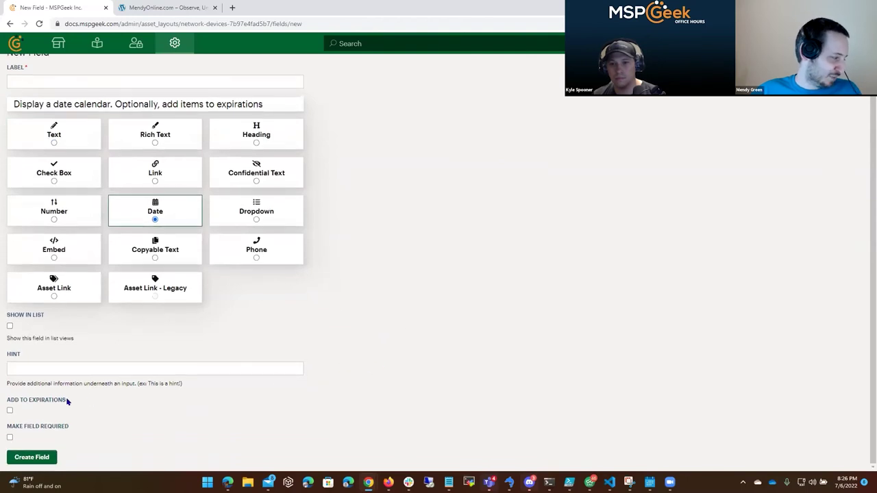
pyautogui.moveTo(64, 400)
pyautogui.mouseDown()
pyautogui.moveTo(7, 405)
pyautogui.moveTo(65, 401)
pyautogui.mouseUp()
pyautogui.click(9, 409)
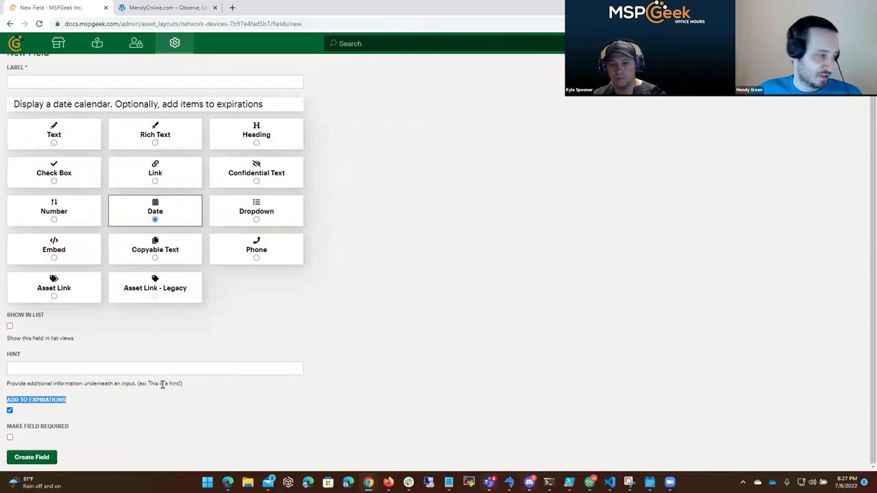
pyautogui.click(47, 411)
pyautogui.click(10, 411)
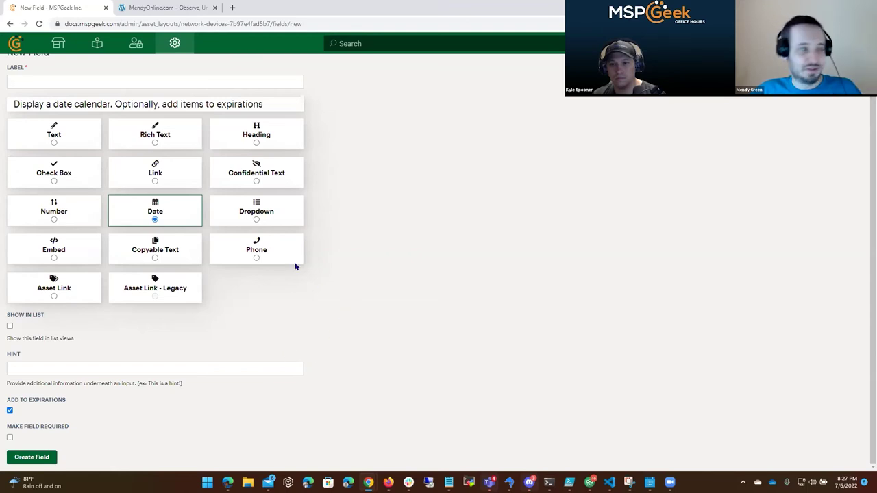
pyautogui.click(175, 42)
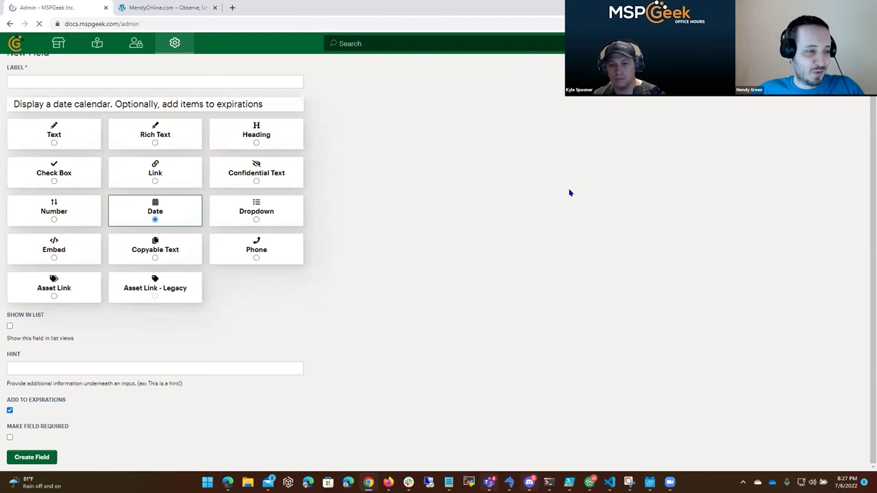
# Open the Alerts list and edit the existing website-down email alert
pyautogui.click(724, 212)
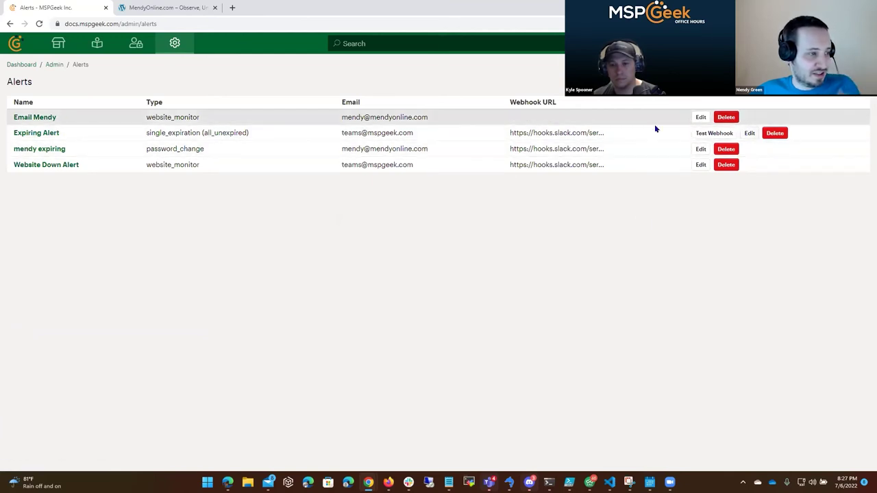
pyautogui.click(700, 118)
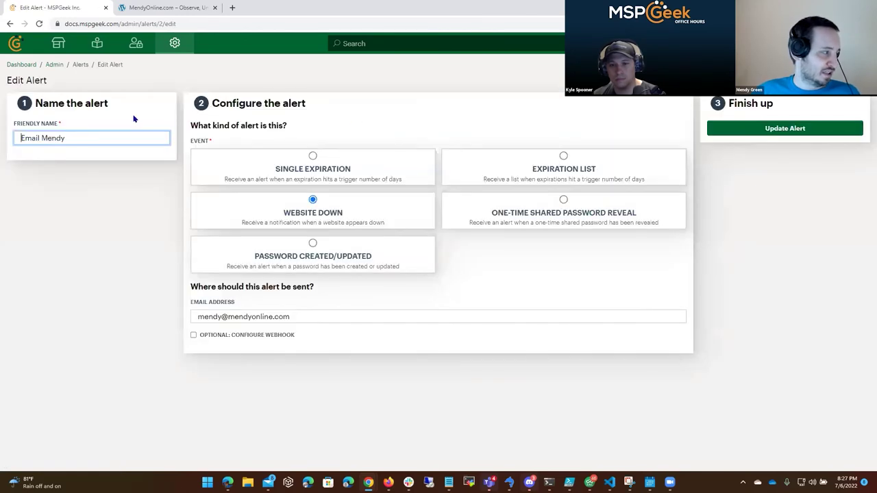
pyautogui.moveTo(207, 122); pyautogui.dragTo(520, 256)
pyautogui.click(521, 256)
# Set the alert event to Expiration List with Alert for All Expirations and enable Configure Webhook
pyautogui.click(268, 165)
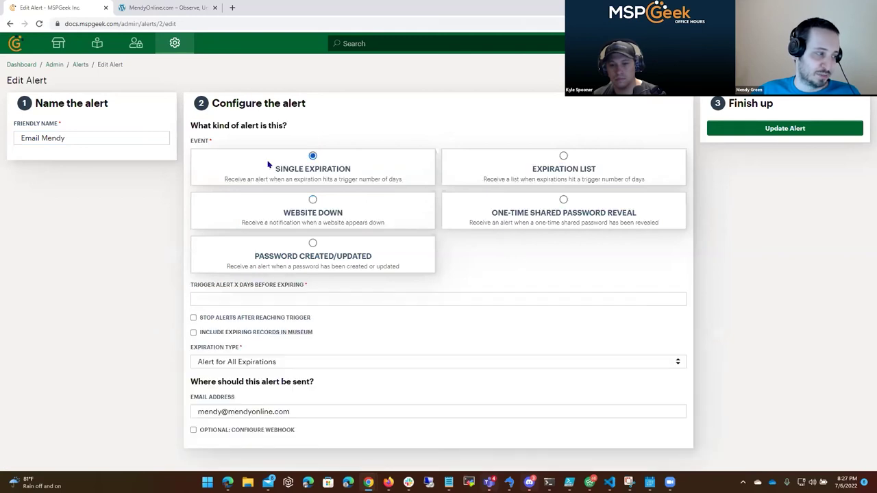
pyautogui.click(339, 300)
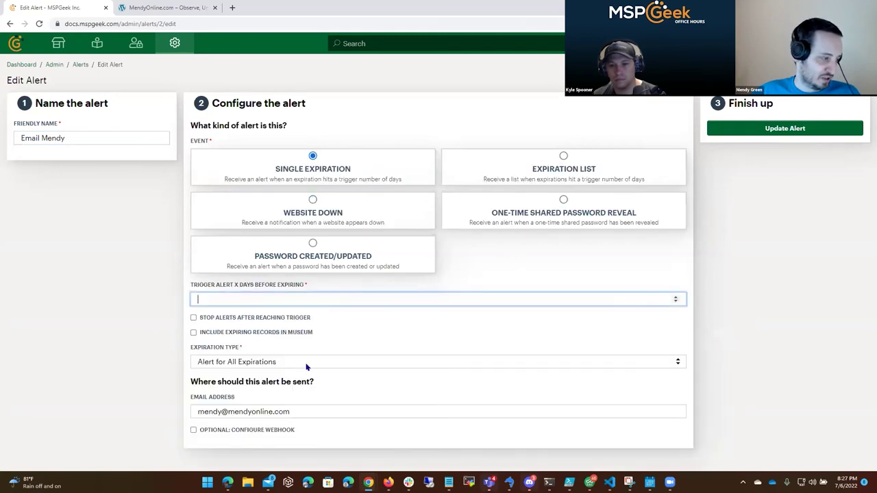
pyautogui.click(306, 364)
pyautogui.click(296, 353)
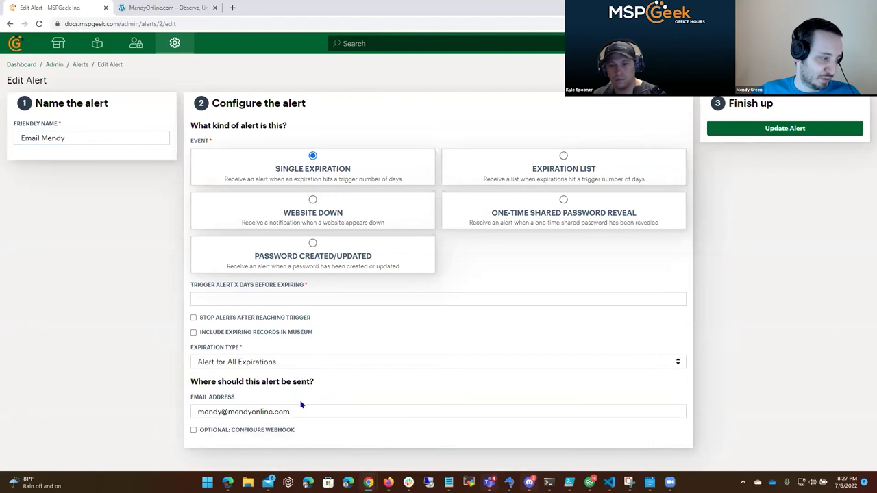
pyautogui.click(543, 176)
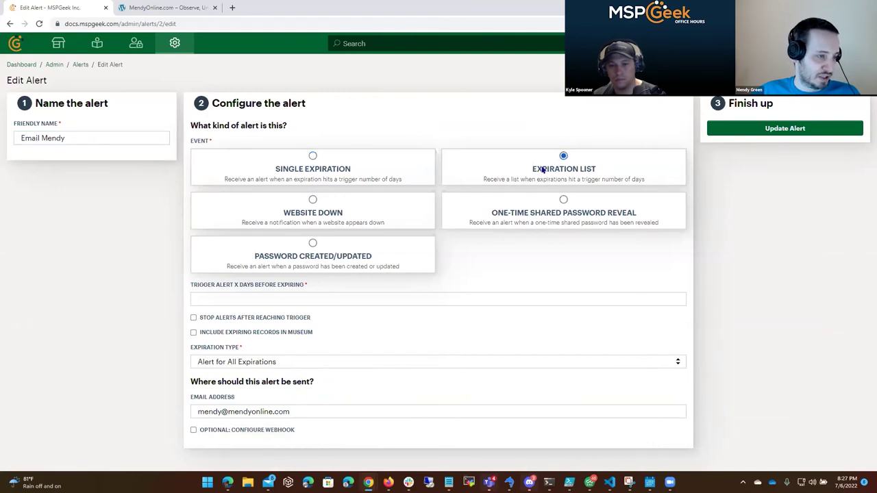
pyautogui.click(309, 366)
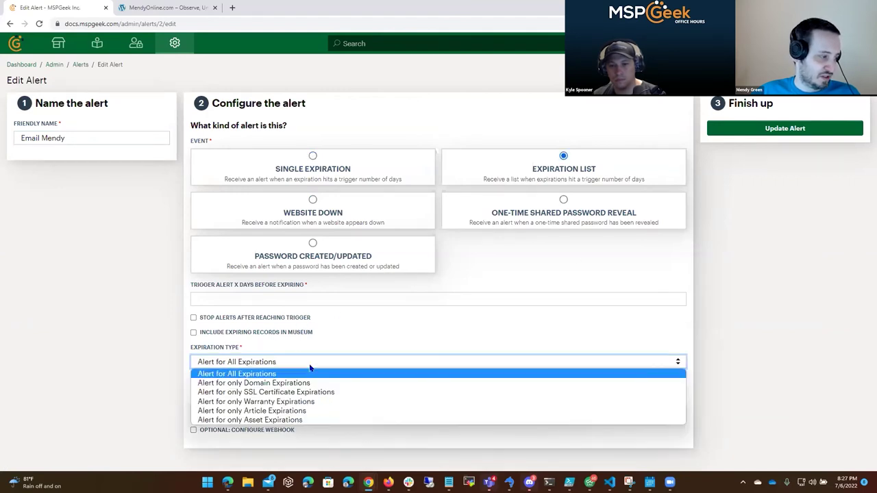
pyautogui.click(309, 370)
pyautogui.click(262, 411)
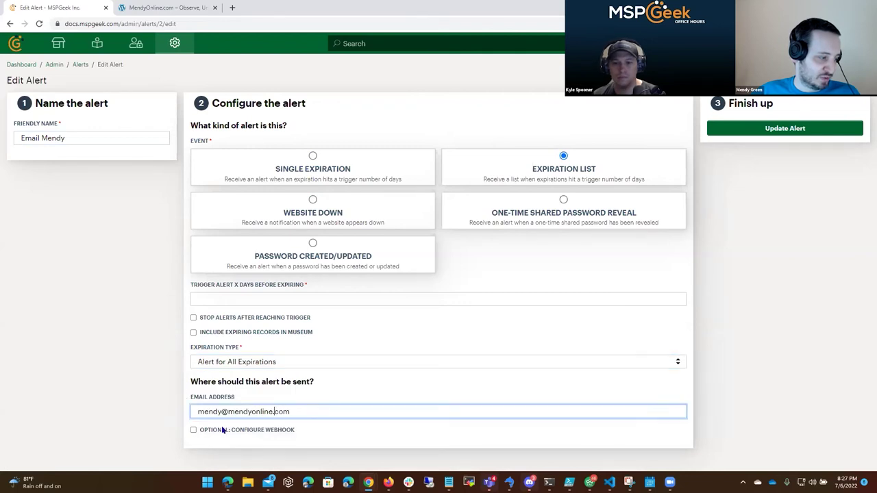
pyautogui.click(257, 431)
pyautogui.scroll(-2, 345, 392)
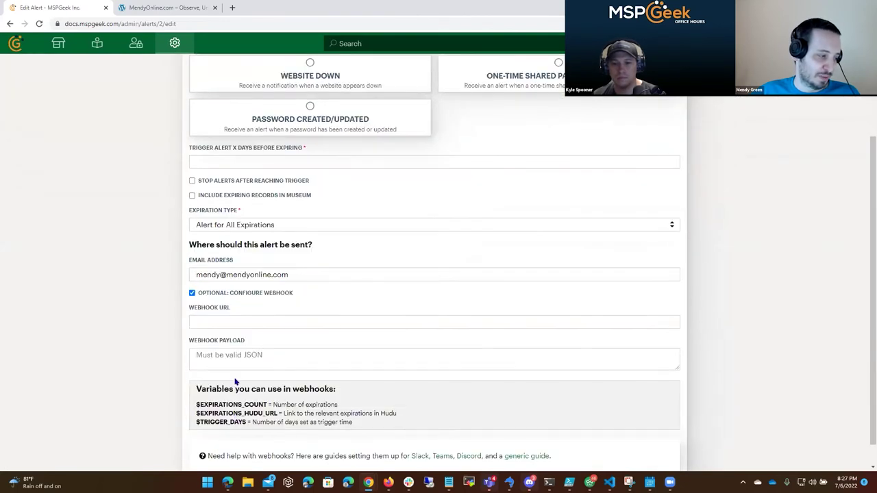
# Inspect the webhook payload variables offered for the Expiration List event
pyautogui.click(249, 356)
pyautogui.moveTo(196, 404); pyautogui.dragTo(430, 429)
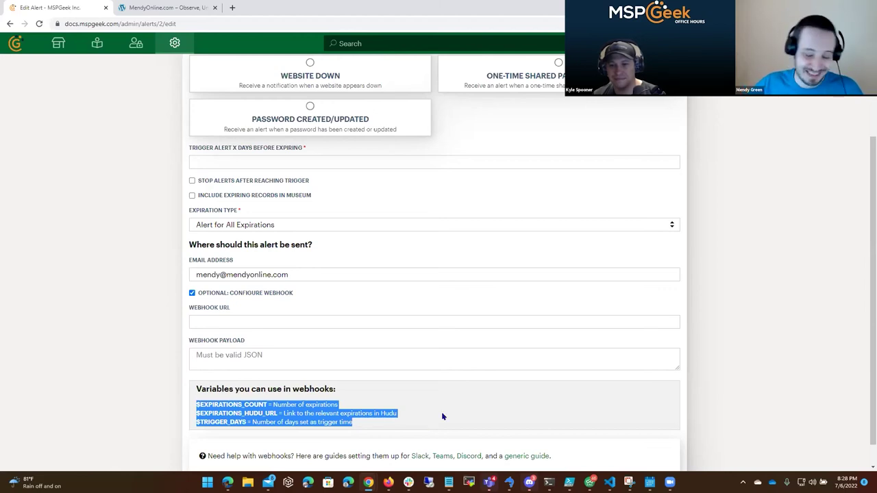
pyautogui.click(442, 416)
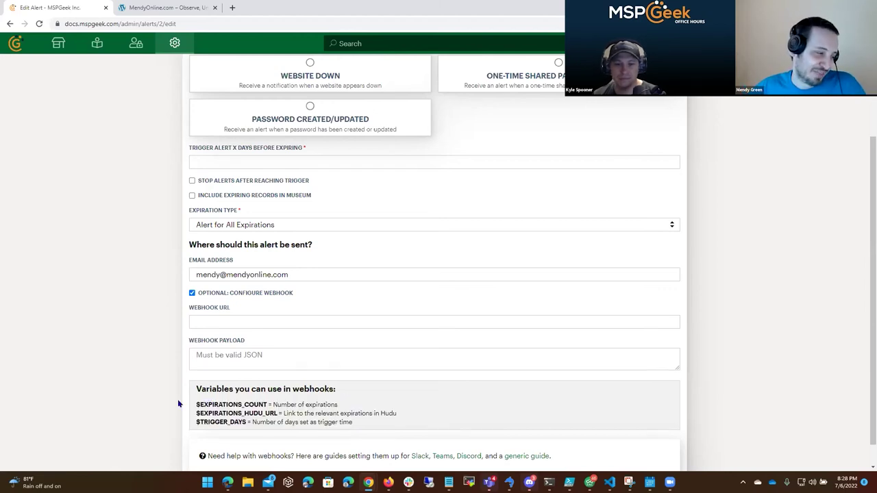
pyautogui.moveTo(195, 385); pyautogui.dragTo(384, 425)
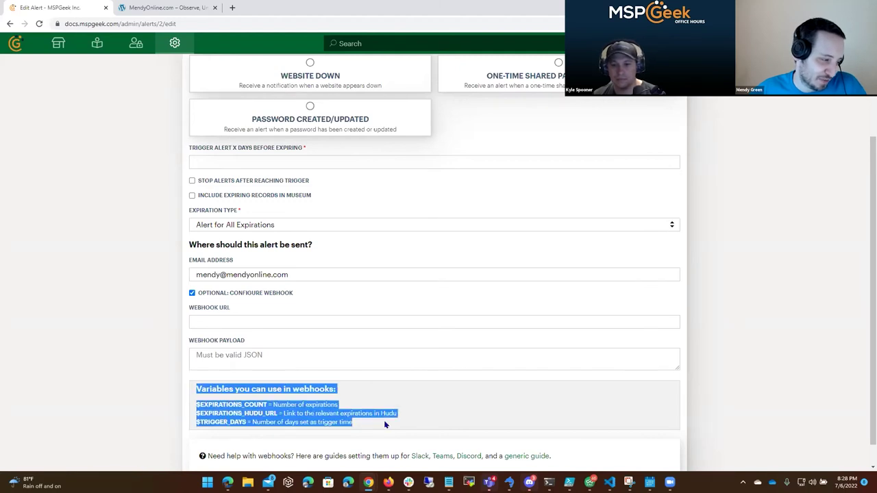
pyautogui.click(386, 425)
pyautogui.moveTo(195, 402); pyautogui.dragTo(401, 425)
pyautogui.scroll(2, 369, 423)
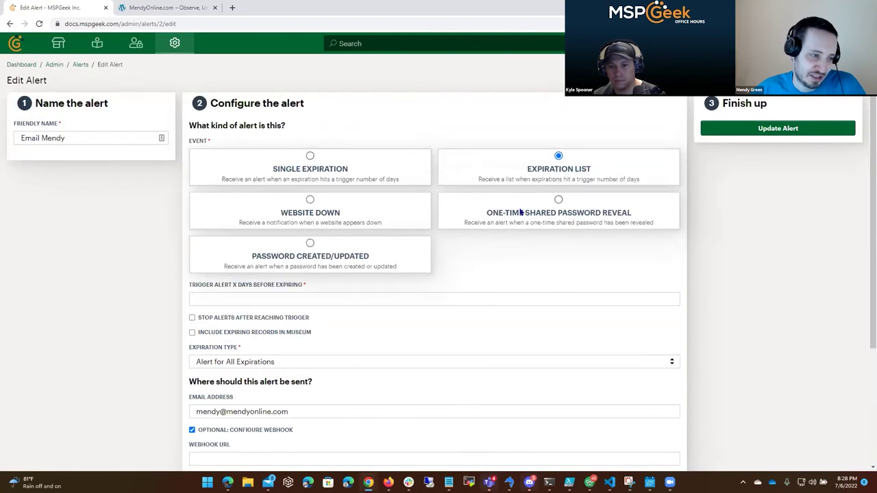
# Compare webhook variables for Shared Password Reveal, Password Created/Updated and Website Down events
pyautogui.click(543, 212)
pyautogui.scroll(-1, 497, 297)
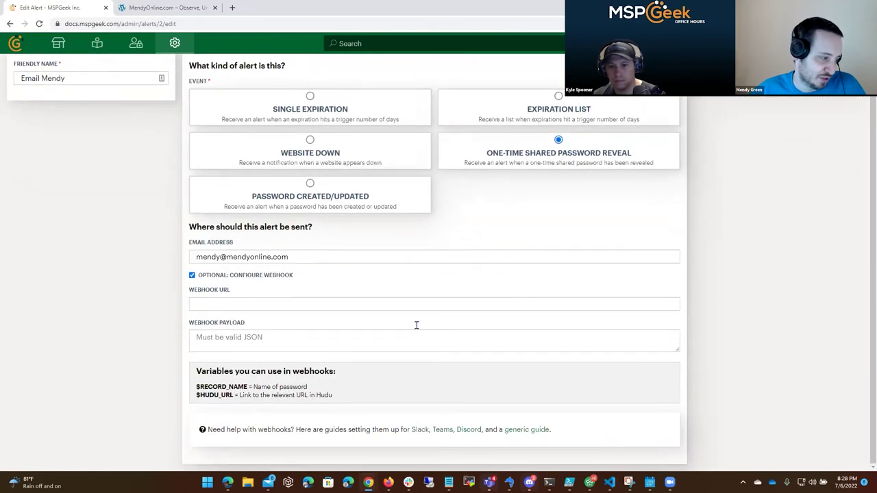
pyautogui.moveTo(183, 384); pyautogui.dragTo(369, 398)
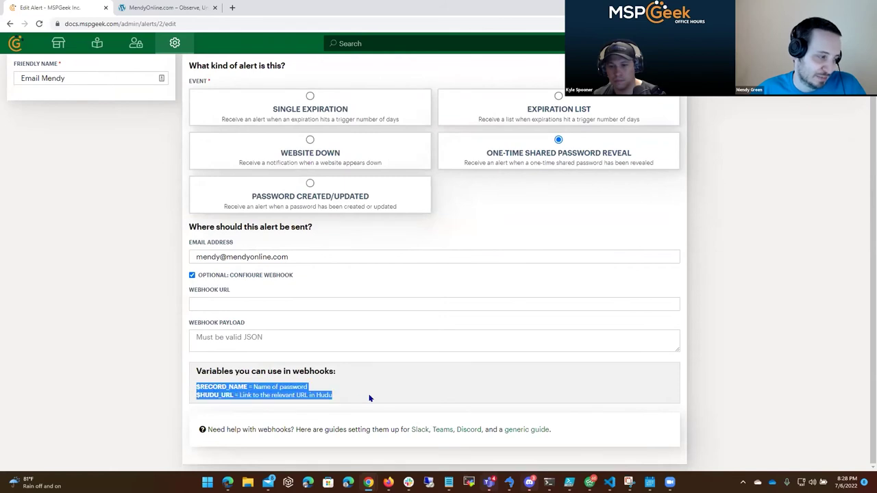
pyautogui.click(330, 189)
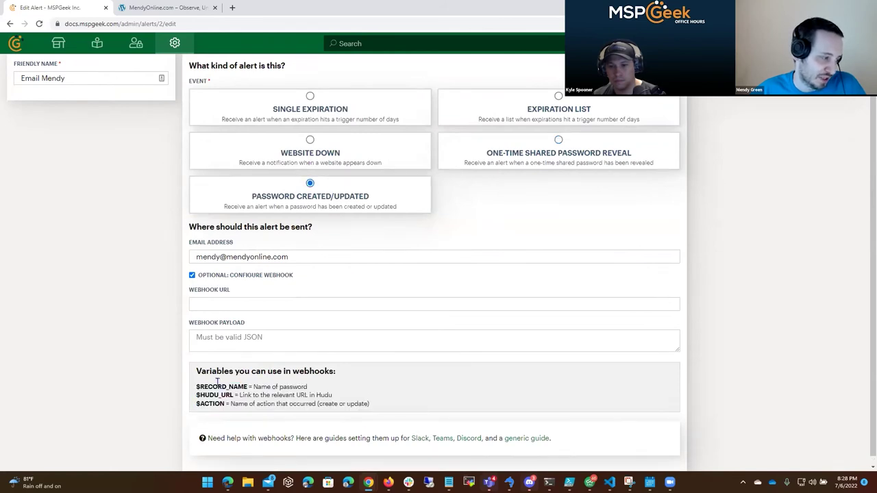
pyautogui.moveTo(280, 404); pyautogui.dragTo(419, 409)
pyautogui.click(282, 152)
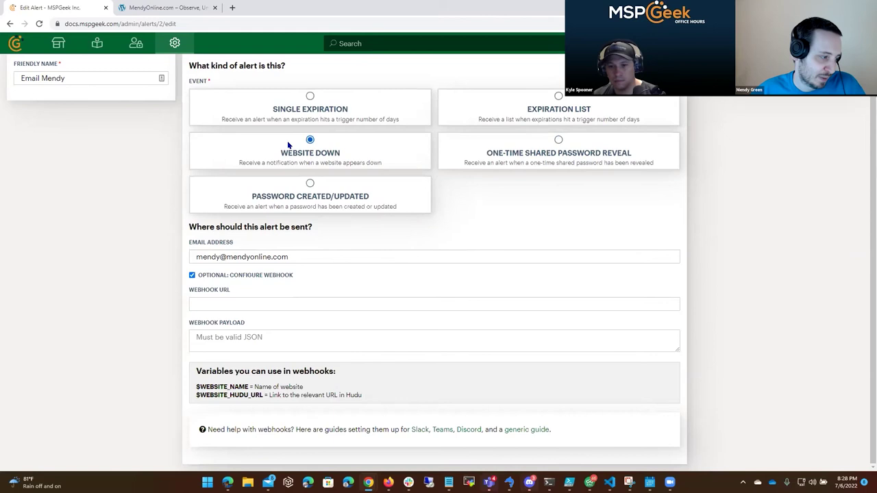
pyautogui.moveTo(192, 390); pyautogui.dragTo(411, 404)
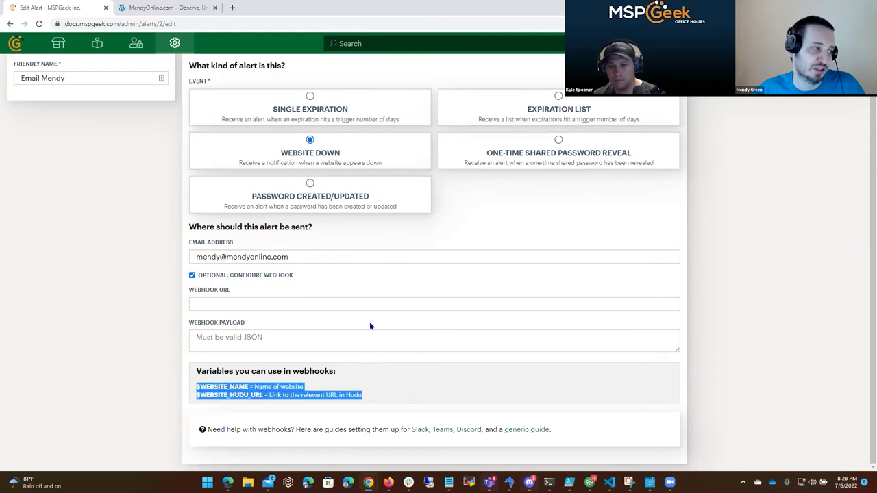
# Select the Single Expiration event and review its four webhook variables
pyautogui.click(371, 113)
pyautogui.scroll(-2, 366, 307)
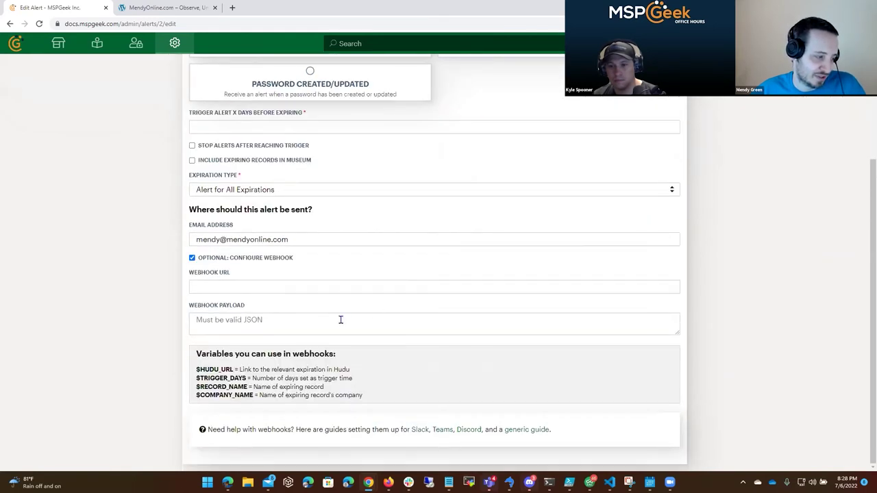
pyautogui.moveTo(197, 369); pyautogui.dragTo(376, 405)
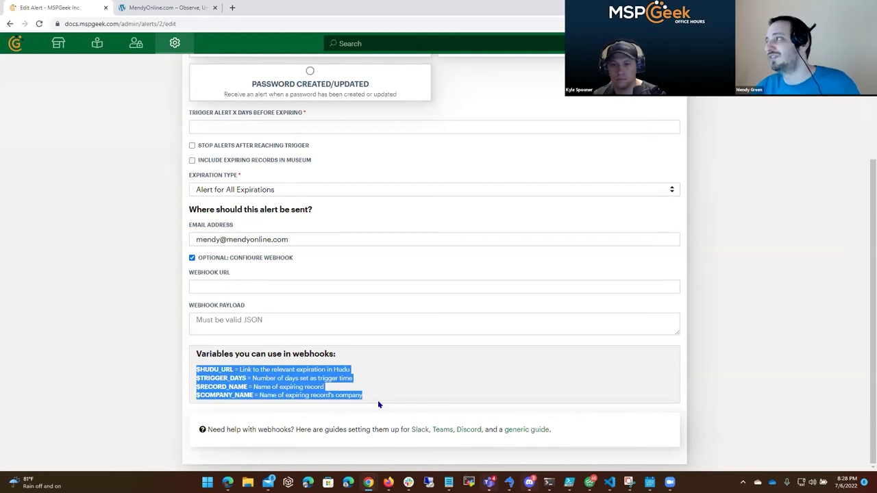
pyautogui.scroll(2, 417, 274)
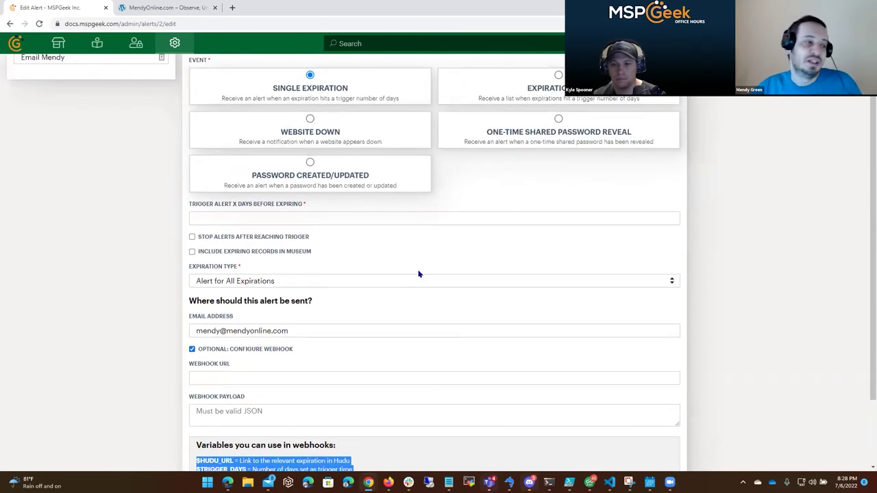
pyautogui.scroll(-2, 417, 274)
pyautogui.scroll(4, 421, 219)
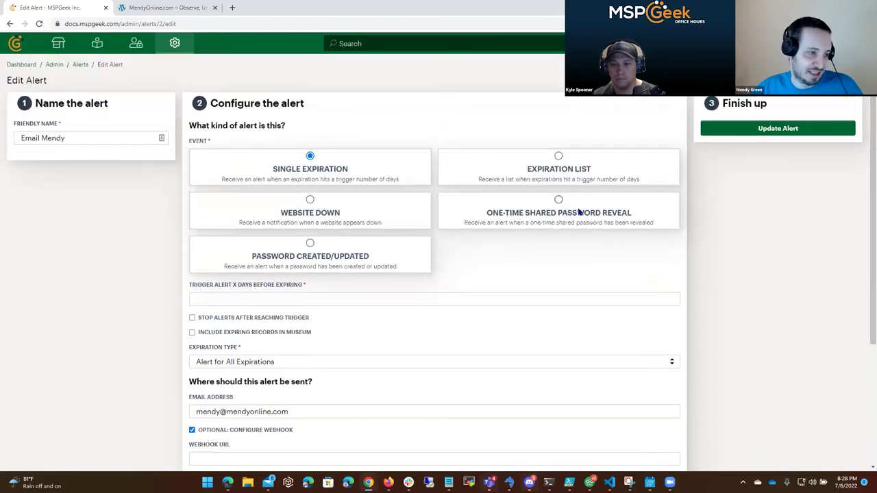
pyautogui.click(443, 228)
# Switch the event back to Expiration List, review its webhook variables, and leave the alert editor
pyautogui.click(534, 172)
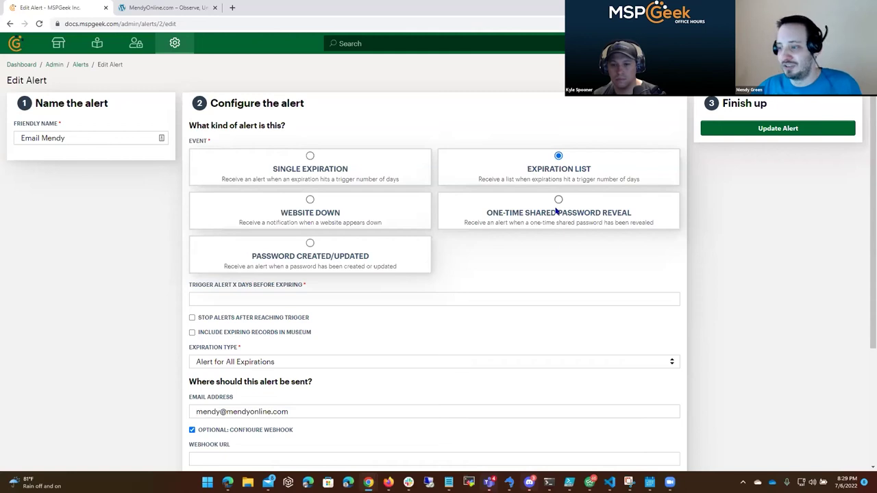
pyautogui.scroll(-3, 555, 248)
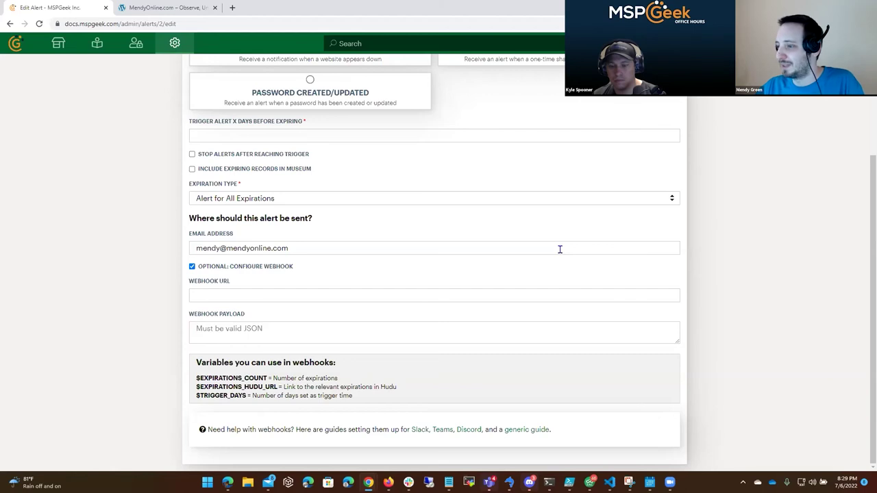
pyautogui.scroll(3, 402, 261)
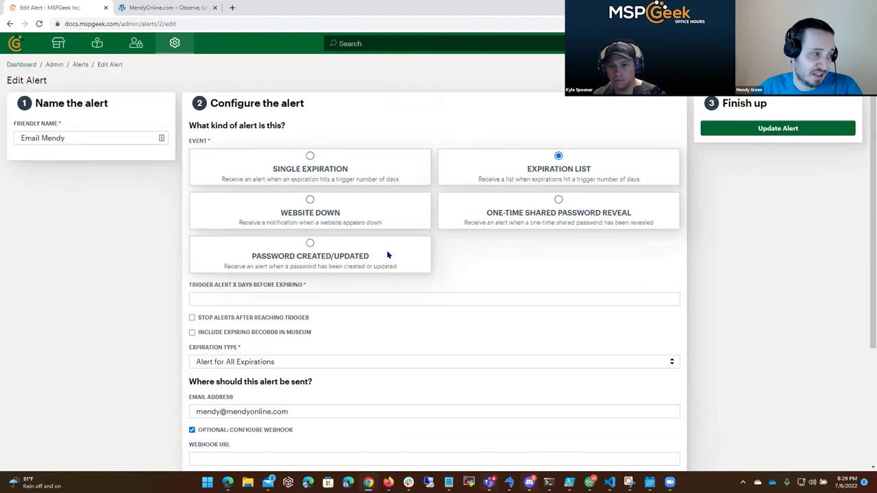
pyautogui.scroll(-3, 352, 201)
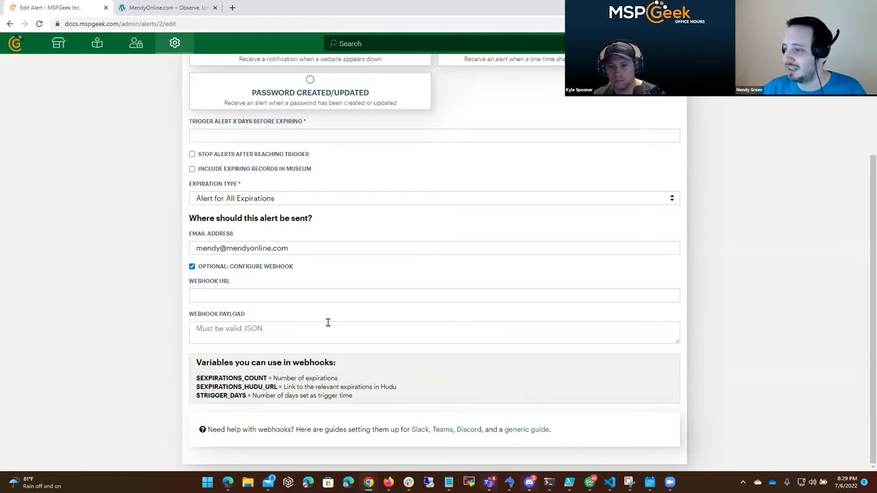
pyautogui.scroll(3, 363, 266)
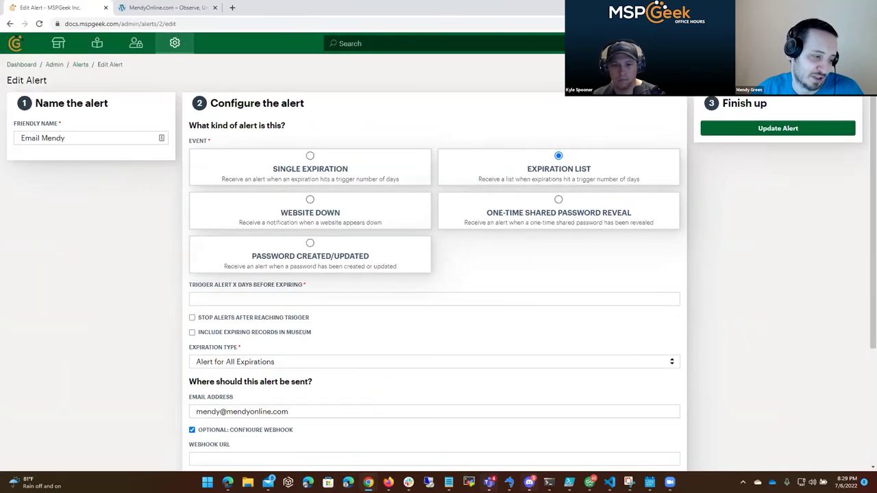
pyautogui.moveTo(367, 482)
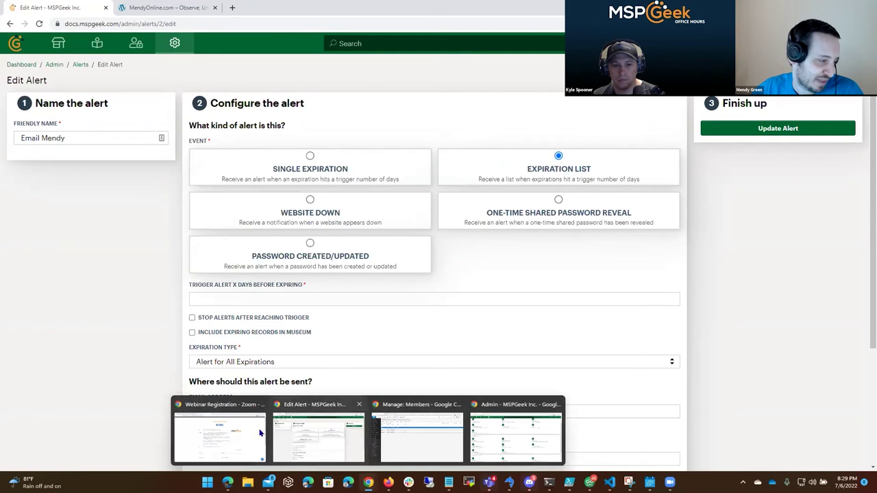
pyautogui.click(39, 23)
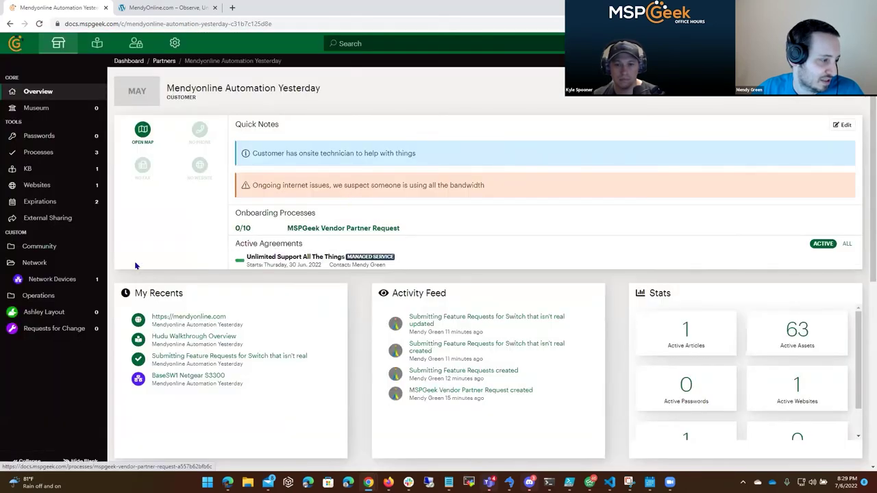
# Open the Hudu Walkthrough Overview article and review its API access and Bonus Topics lines
pyautogui.click(204, 346)
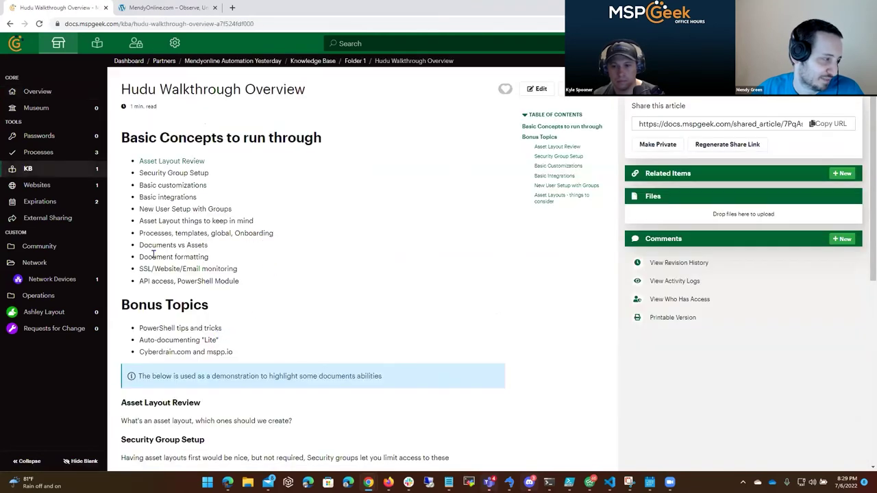
pyautogui.moveTo(133, 279); pyautogui.dragTo(284, 284)
pyautogui.click(268, 283)
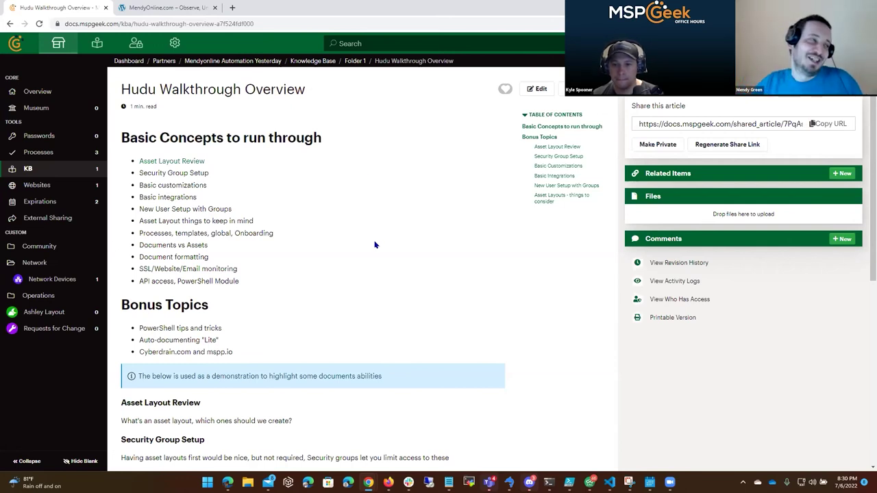
# Open mspp.io and cyberdrain.com in new tabs, then return to the mspp.io blog
pyautogui.click(362, 23)
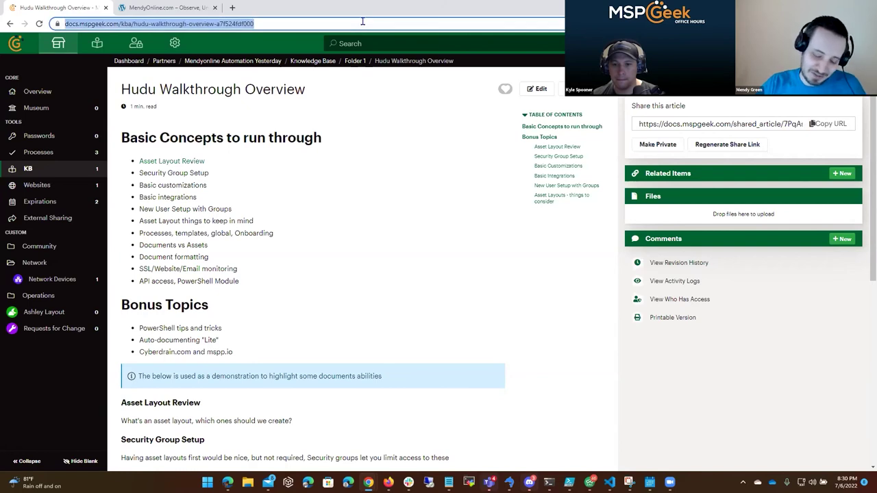
pyautogui.write('mspp.io')
pyautogui.hotkey('alt', 'Return')
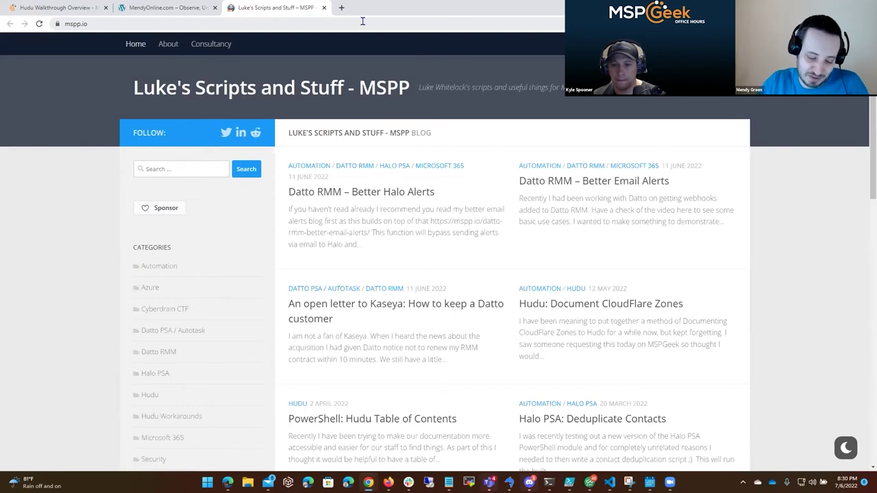
pyautogui.click(363, 21)
pyautogui.write('cyberdrain.com')
pyautogui.hotkey('alt', 'Return')
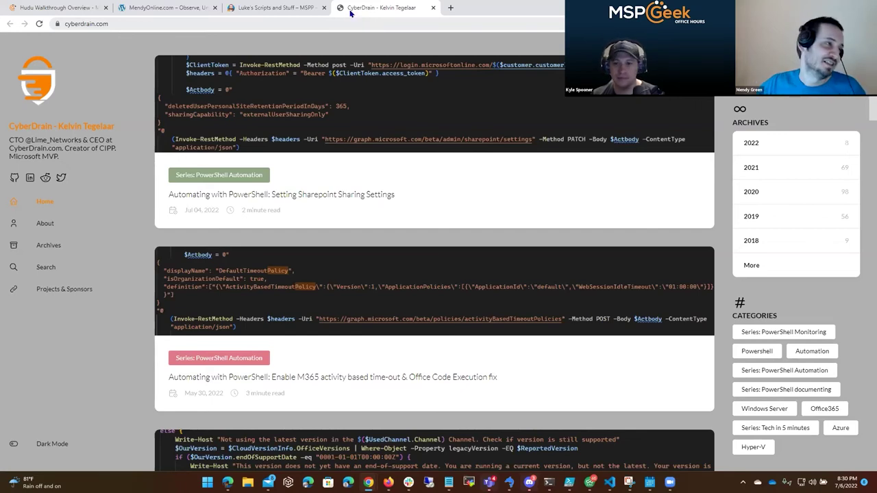
pyautogui.click(292, 8)
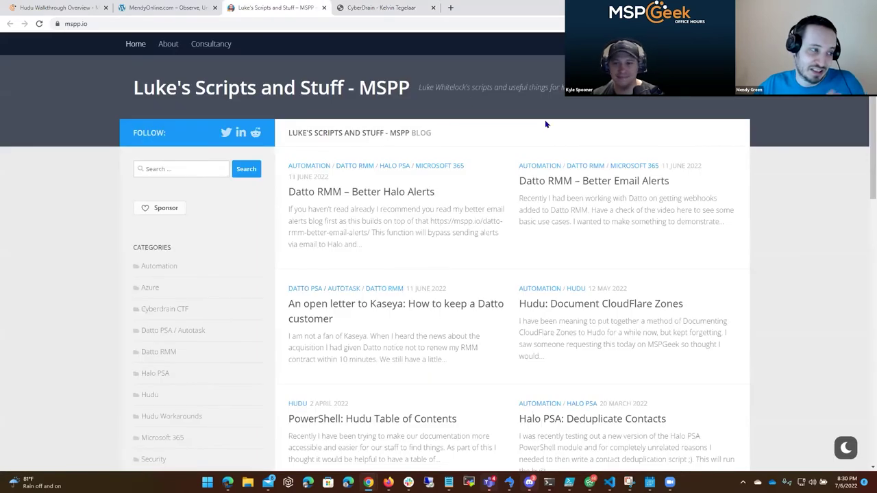
# Filter the blog to the Hudu category and move on to page 2 of posts
pyautogui.scroll(-20, 317, 228)
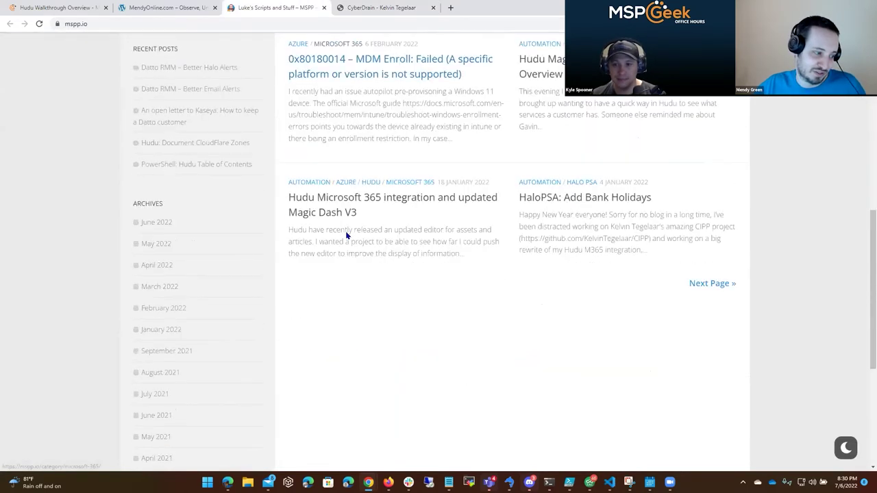
pyautogui.scroll(4, 385, 249)
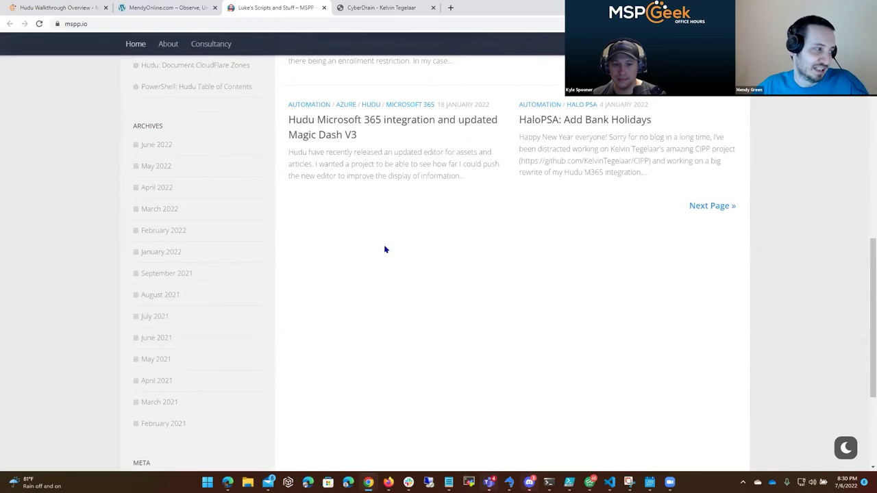
pyautogui.scroll(5, 385, 246)
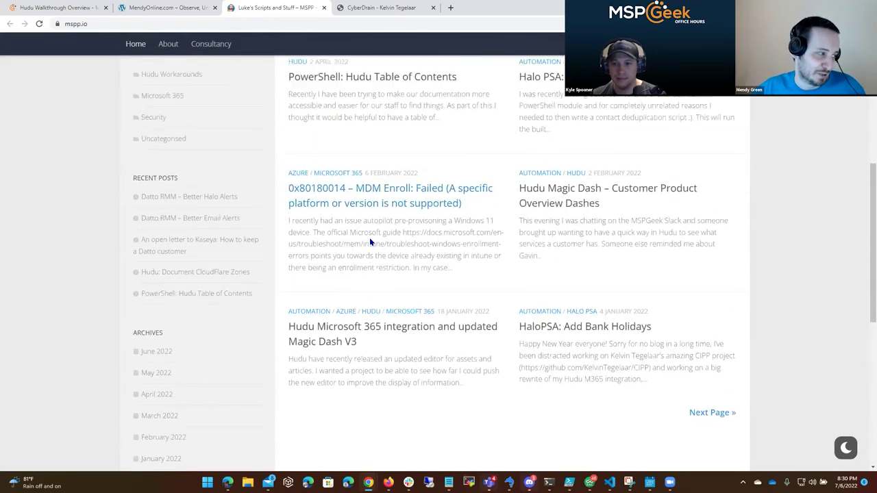
pyautogui.scroll(2, 370, 240)
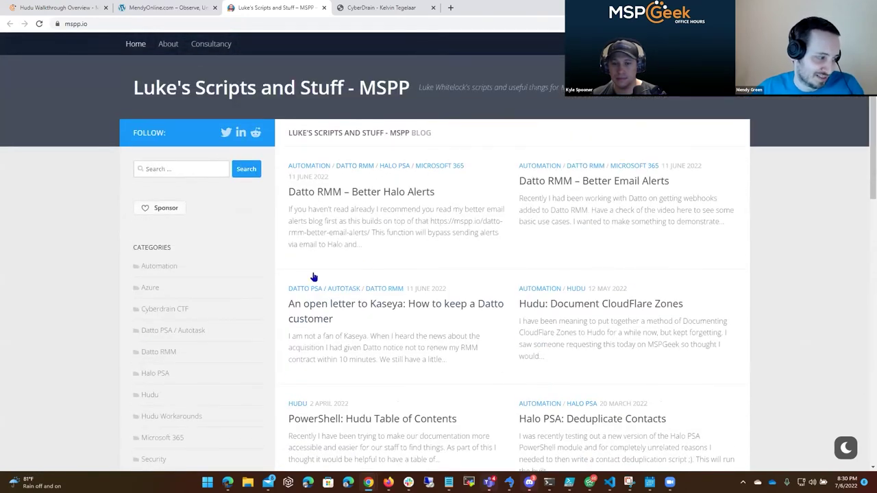
pyautogui.scroll(-1, 174, 320)
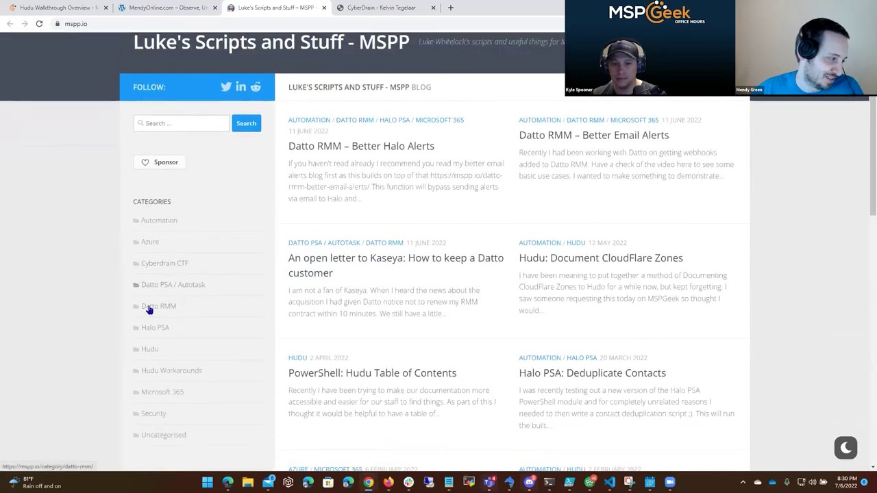
pyautogui.click(150, 350)
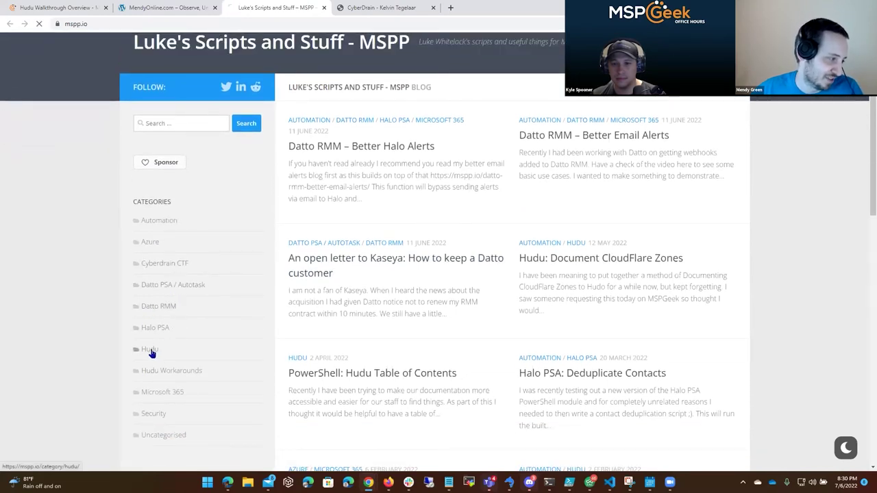
pyautogui.scroll(-3, 446, 192)
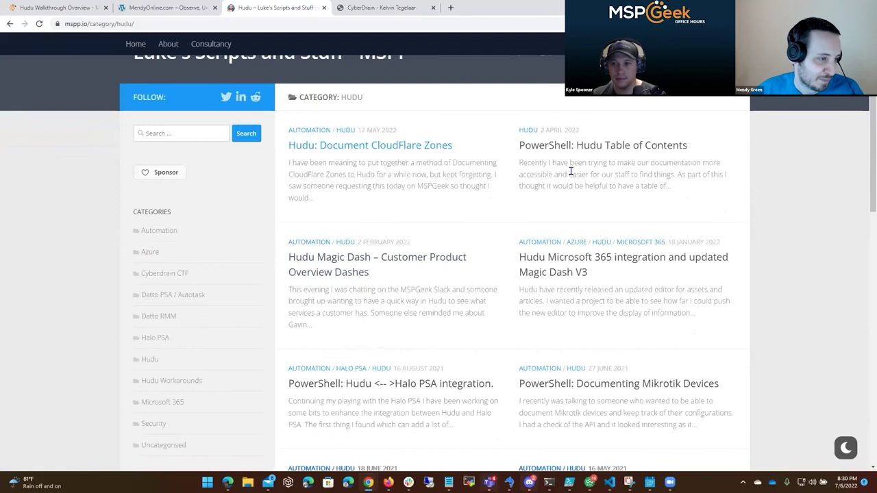
pyautogui.scroll(-5, 470, 211)
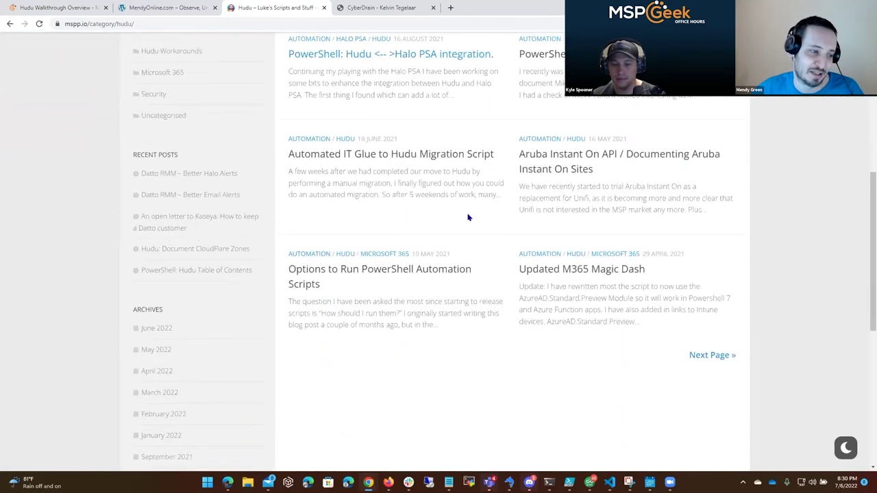
pyautogui.click(703, 264)
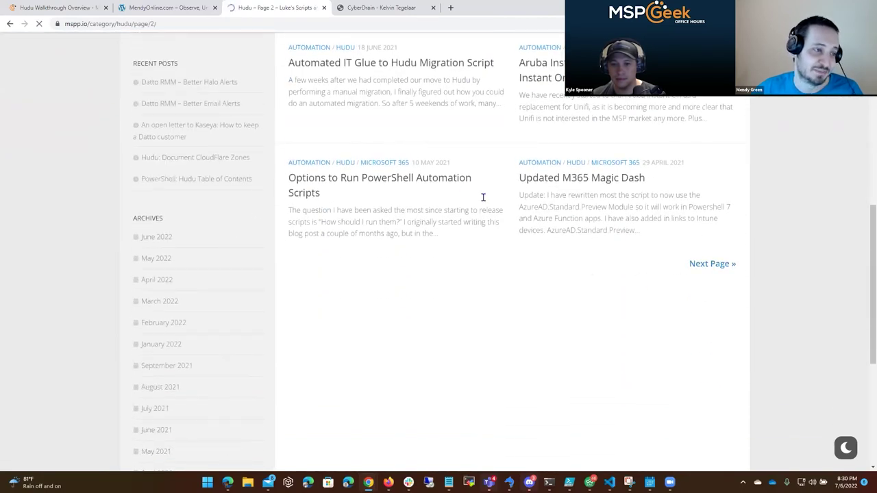
pyautogui.scroll(-8, 452, 269)
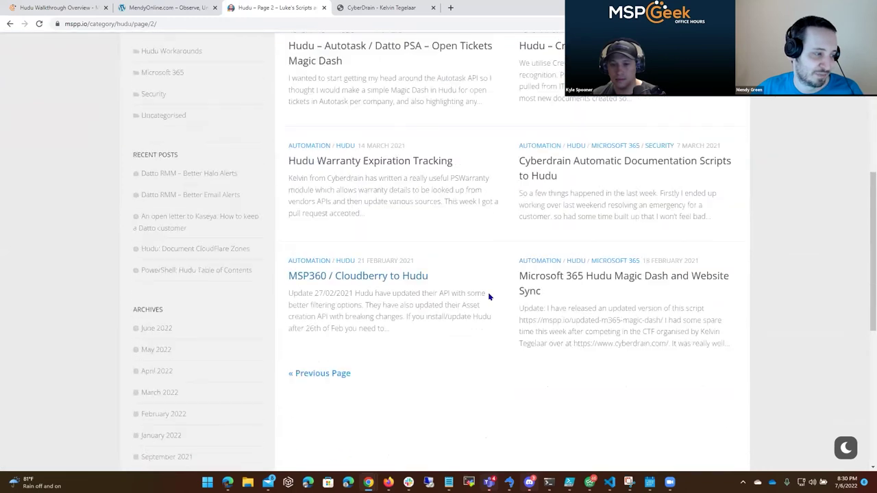
# Go back to page 1 of the Hudu category, led by Hudu: Document CloudFlare Zones
pyautogui.click(345, 238)
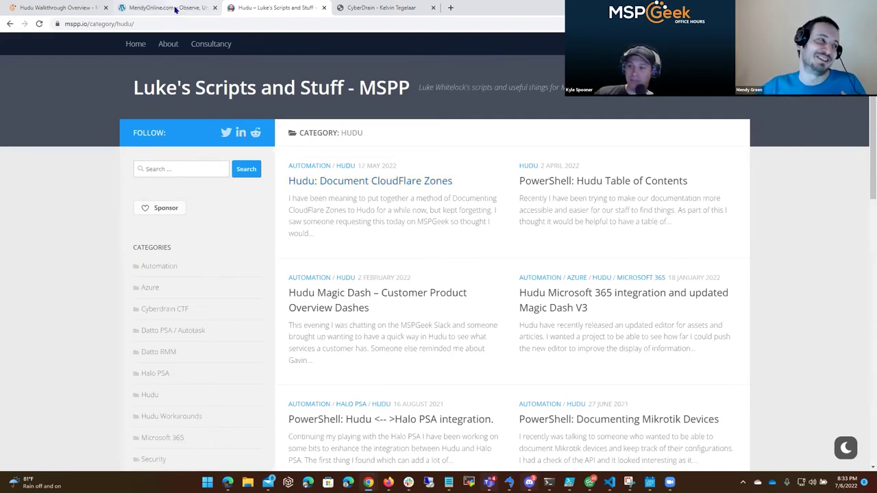
# Load docs.mspgeek.com/admin in the Hudu tab and open the API key management page
pyautogui.click(54, 7)
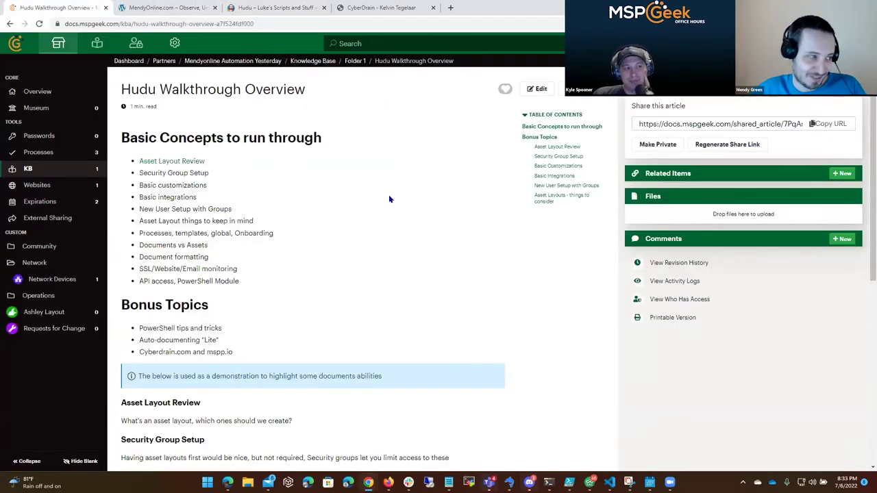
pyautogui.hotkey('ctrl', 'l')
pyautogui.write('docs.mspgeek.com/admin')
pyautogui.press('Return')
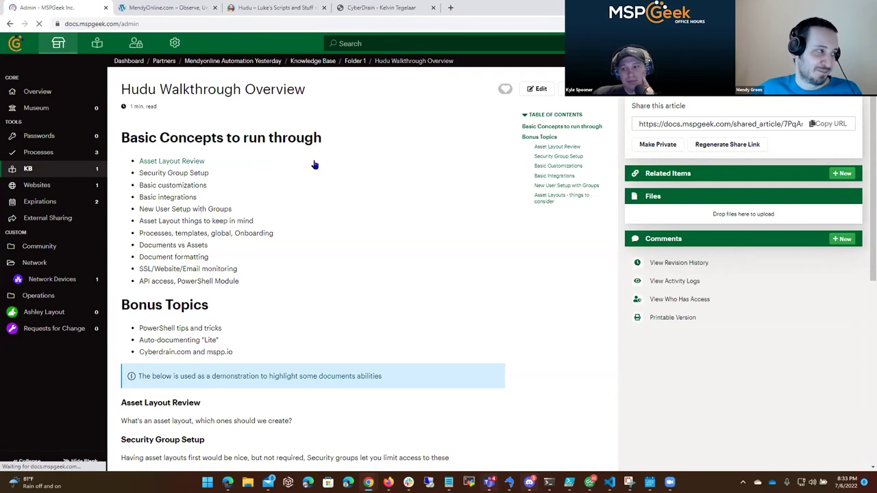
pyautogui.scroll(-3, 324, 208)
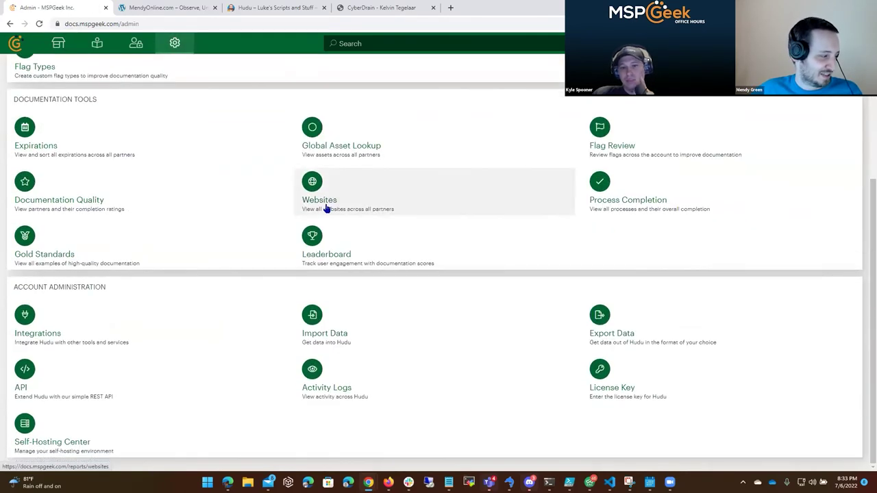
pyautogui.click(49, 376)
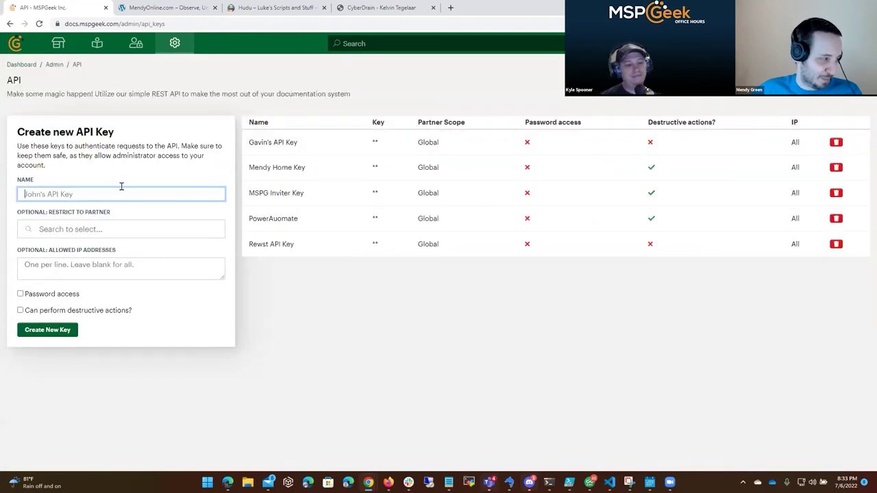
# Bring up the PowerShell terminal briefly, then minimize it again
pyautogui.click(549, 482)
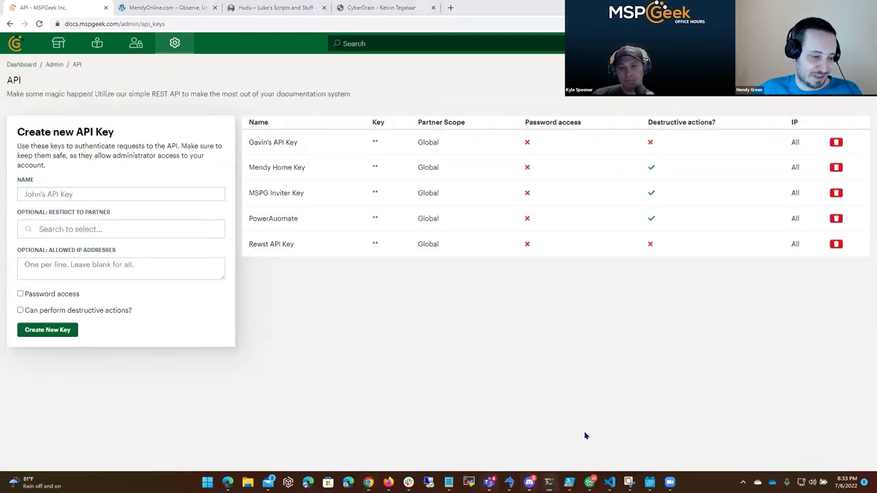
pyautogui.click(548, 482)
pyautogui.click(549, 482)
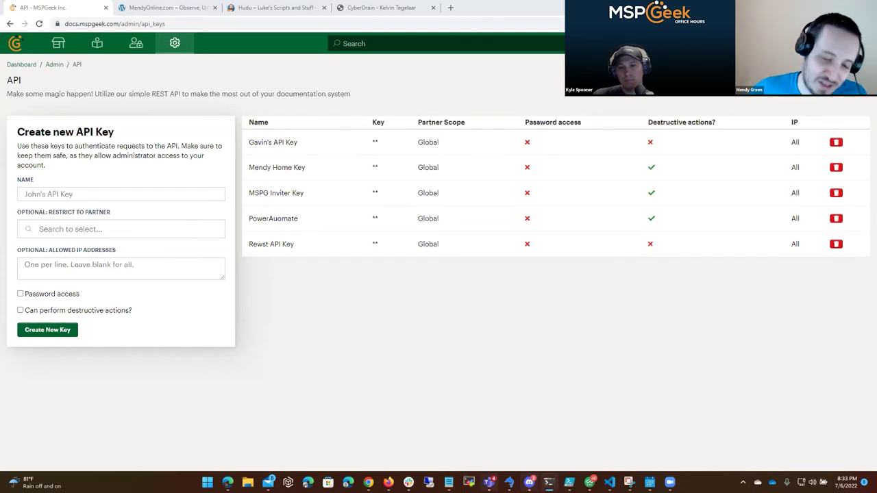
# Look up the machine's public IP with irm ipinfo.io/json and copy the address
pyautogui.click(548, 482)
pyautogui.write('irm ipin')
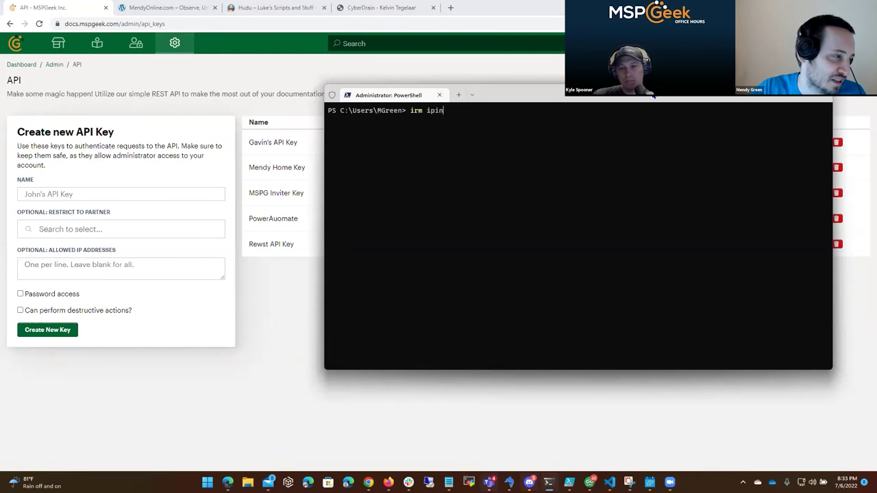
pyautogui.write('fo.io/jo')
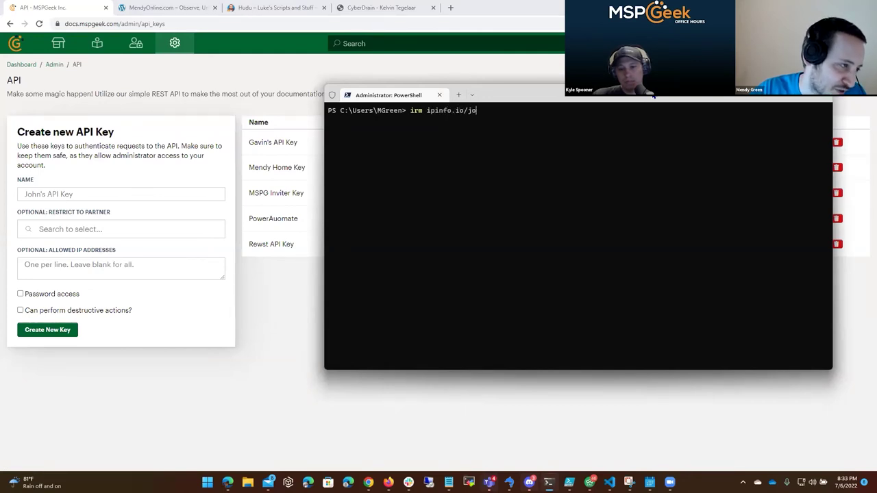
pyautogui.write('sn')
pyautogui.press('Return')
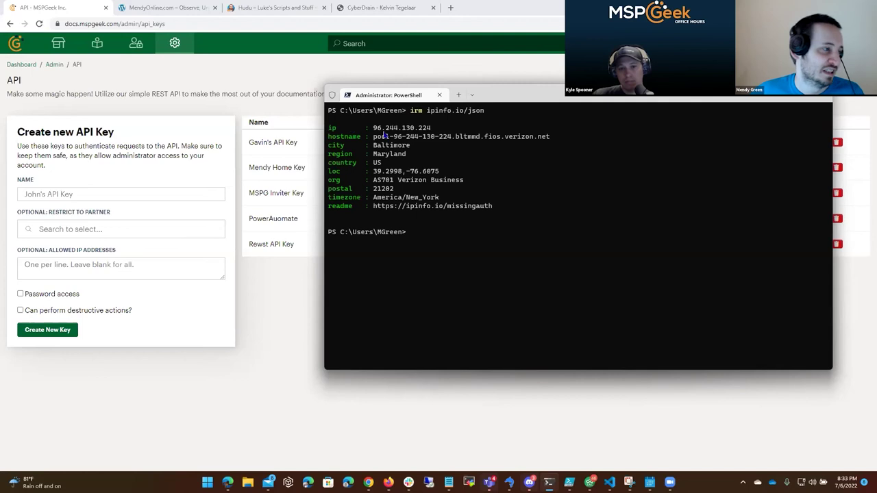
pyautogui.tripleClick(381, 128)
pyautogui.rightClick(381, 130)
pyautogui.moveTo(373, 128); pyautogui.dragTo(429, 135)
pyautogui.press('Return')
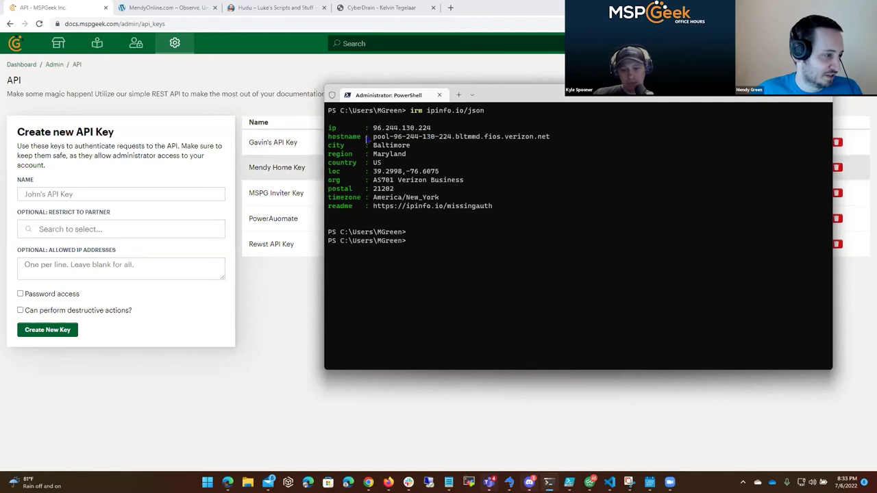
pyautogui.moveTo(373, 128); pyautogui.dragTo(430, 130)
pyautogui.hotkey('ctrl', 'c')
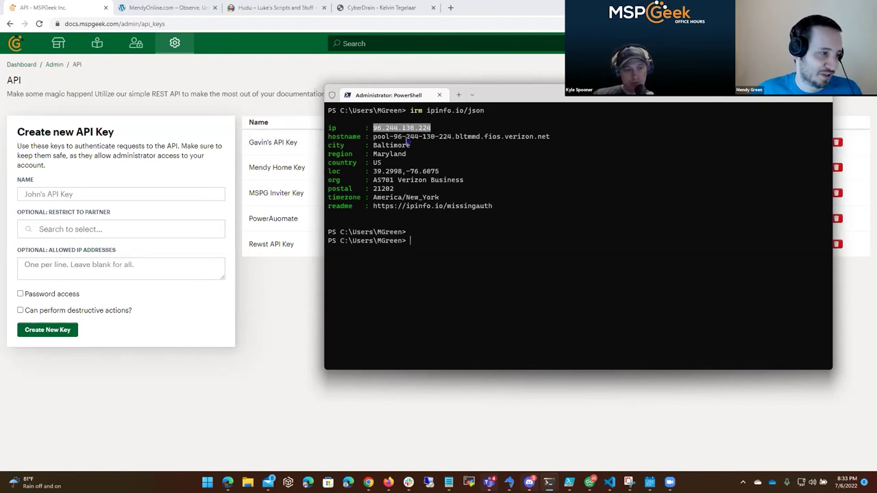
pyautogui.rightClick(408, 140)
# Create a named test API key allowed only from that public IP, and copy the generated key
pyautogui.click(101, 270)
pyautogui.hotkey('ctrl', 'v')
pyautogui.click(133, 196)
pyautogui.write('M')
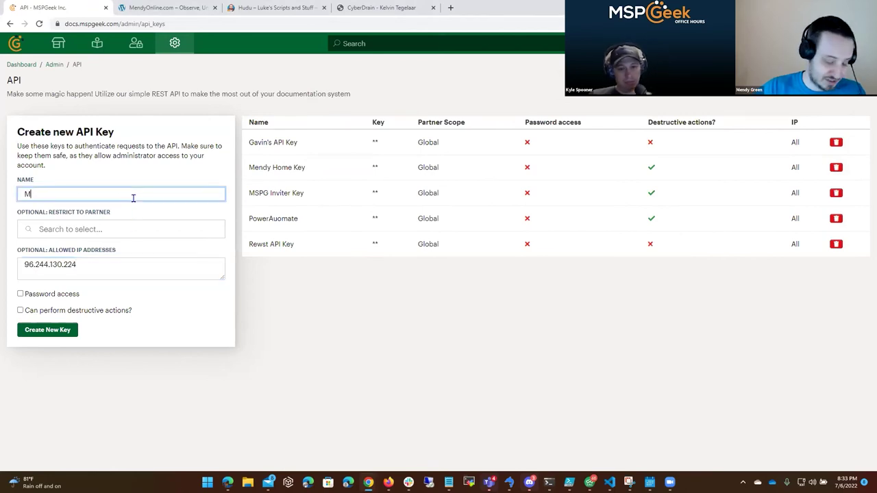
pyautogui.write('endy Test API Key')
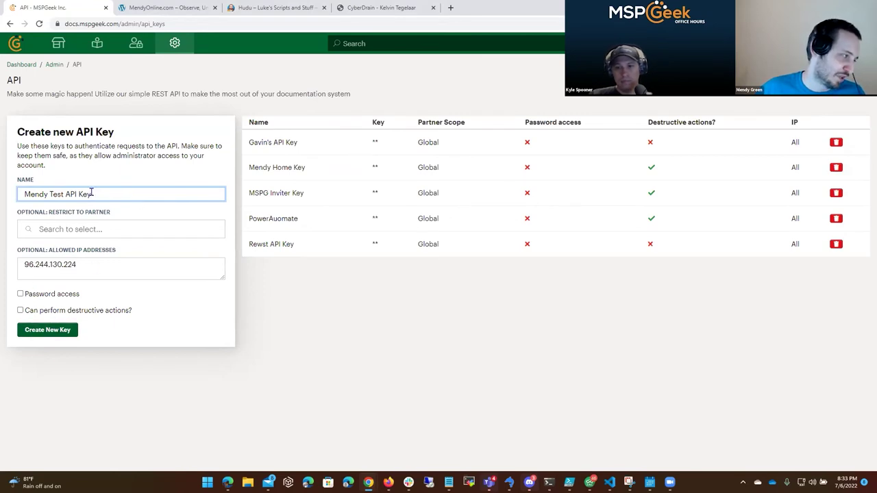
pyautogui.click(61, 331)
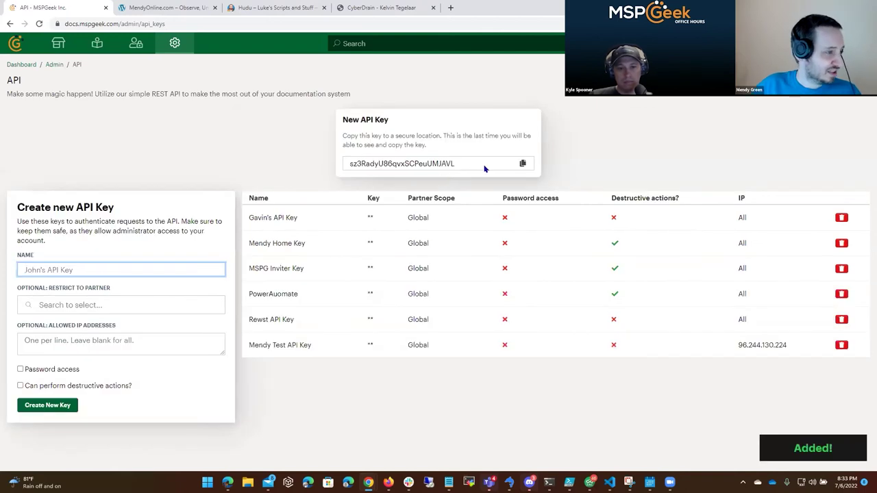
pyautogui.click(522, 163)
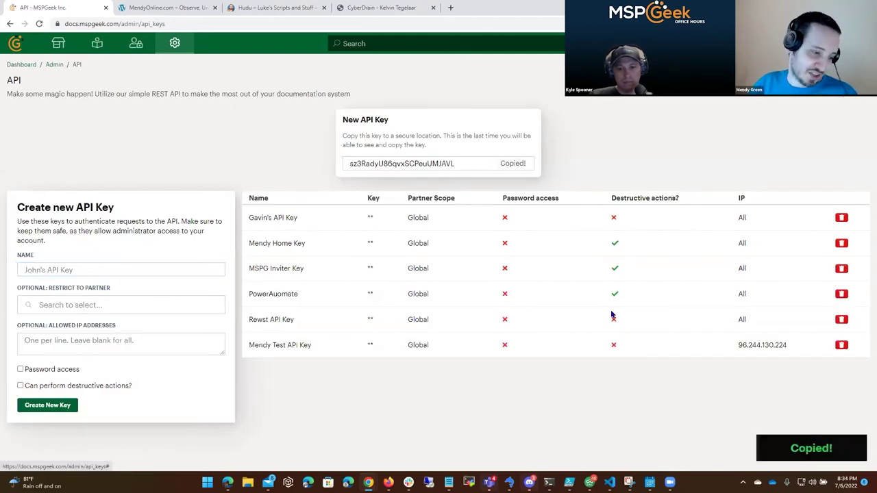
# Clear the terminal, import the HuduApi module after fixing a typo, and install huduapi
pyautogui.hotkey('alt', 'Tab')
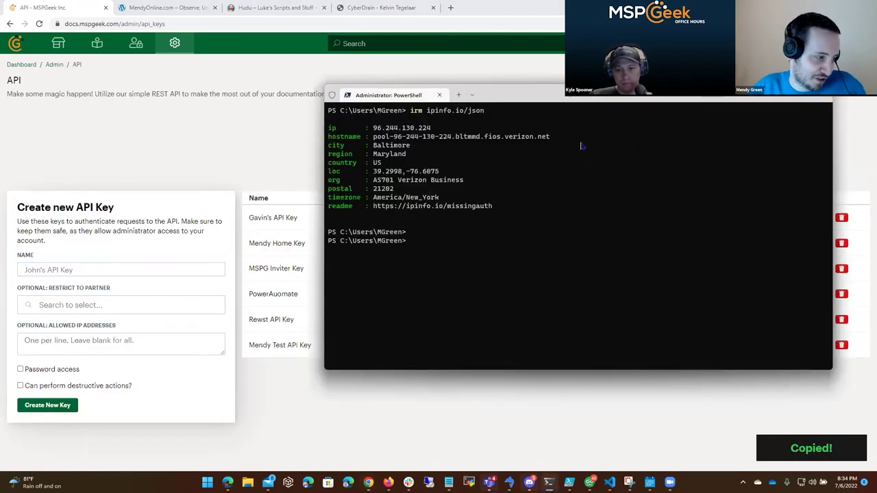
pyautogui.write('clear')
pyautogui.press('Return')
pyautogui.write('import-moduel HuduApi')
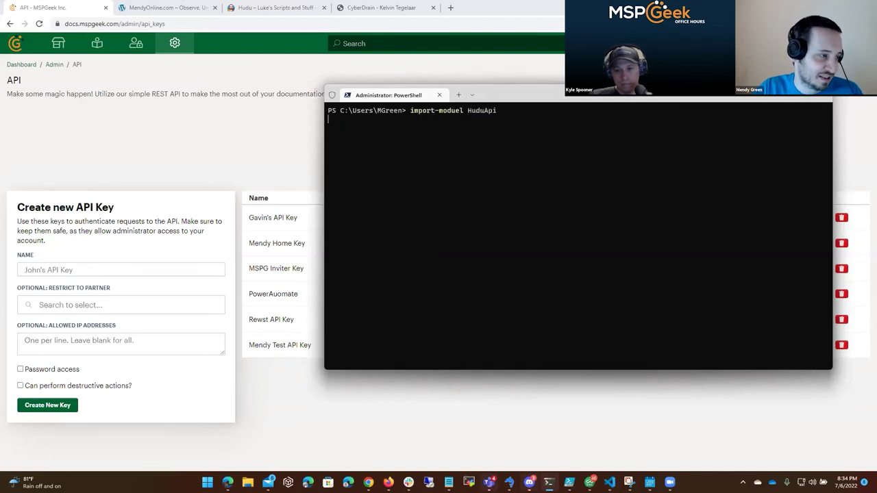
pyautogui.press('Return')
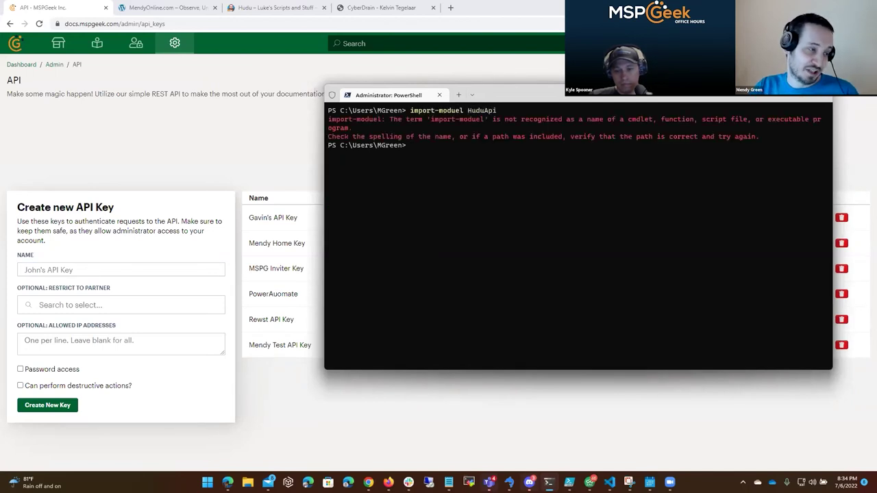
pyautogui.press('Up')
pyautogui.press('Left')
pyautogui.press('Left')
pyautogui.press('Left')
pyautogui.press('Left')
pyautogui.press('Left')
pyautogui.press('Left')
pyautogui.press('Left')
pyautogui.press('Left')
pyautogui.press('BackSpace')
pyautogui.write('e')
pyautogui.press('Return')
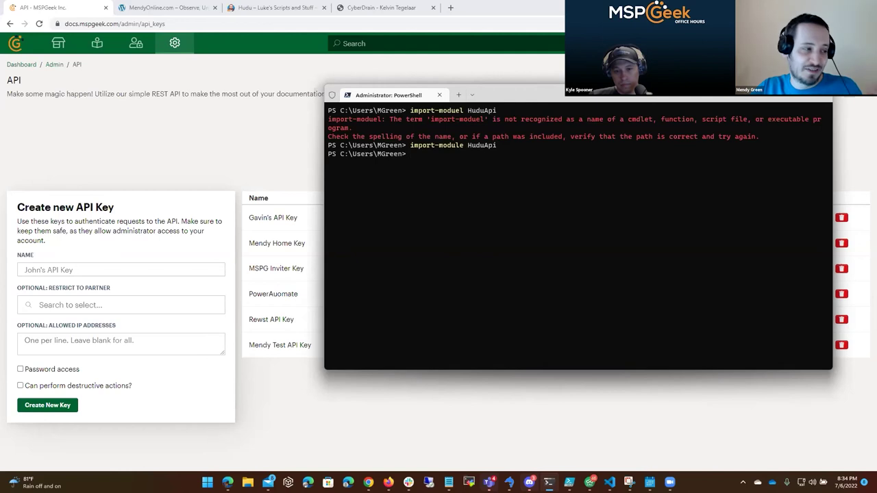
pyautogui.write('install-mo')
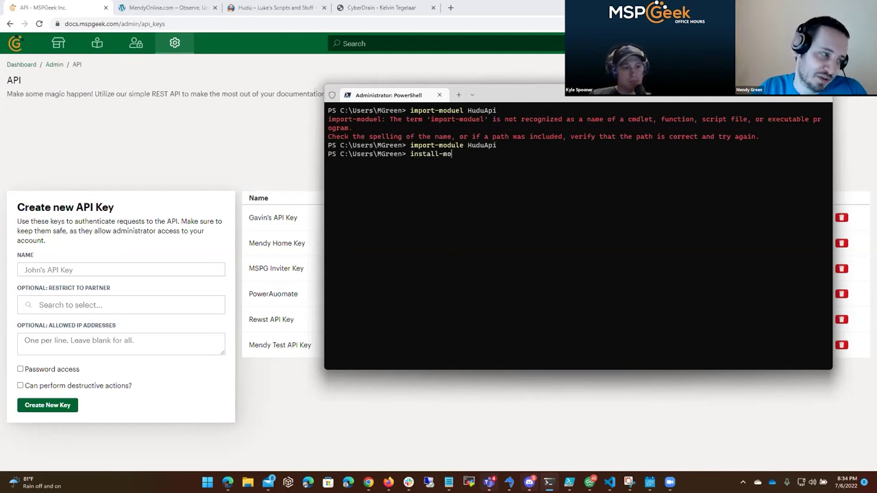
pyautogui.write('dule huduapi')
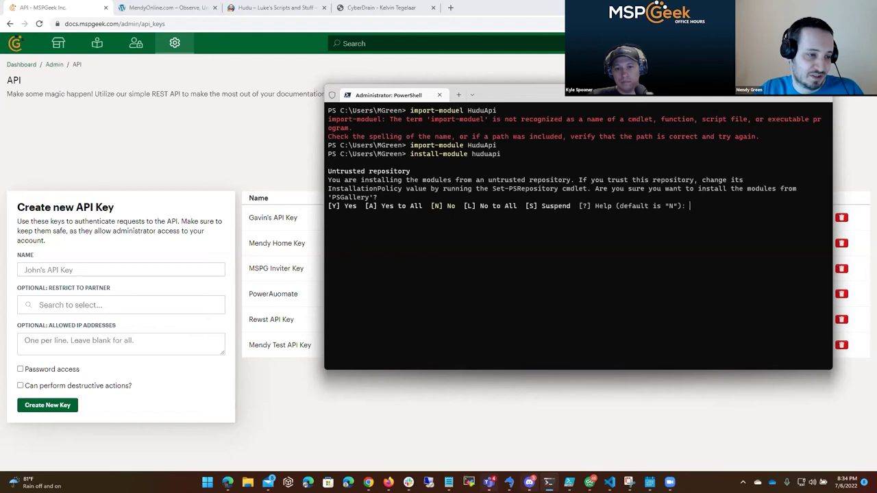
pyautogui.press('Return')
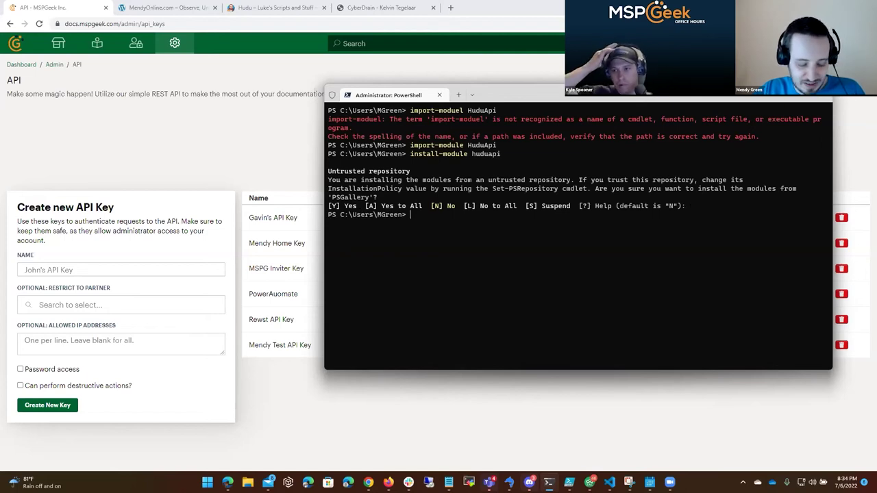
# Store the copied API key in quotes in the $apikey variable
pyautogui.write('$apikey')
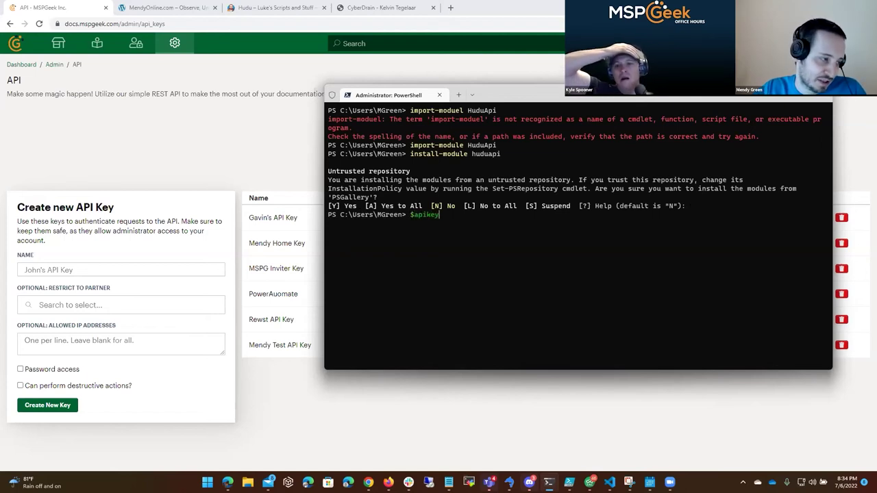
pyautogui.write(' = @')
pyautogui.hotkey('ctrl', 'v')
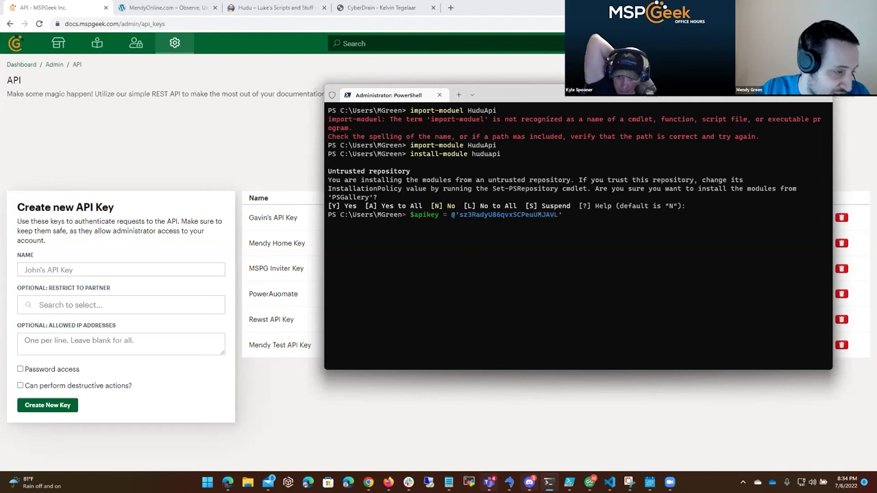
pyautogui.press('BackSpace')
pyautogui.press('BackSpace')
pyautogui.press('BackSpace')
pyautogui.press('BackSpace')
pyautogui.press('BackSpace')
pyautogui.press('BackSpace')
pyautogui.press('BackSpace')
pyautogui.press('BackSpace')
pyautogui.press('BackSpace')
pyautogui.press('BackSpace')
pyautogui.press('BackSpace')
pyautogui.press('BackSpace')
pyautogui.press('BackSpace')
pyautogui.press('BackSpace')
pyautogui.press('BackSpace')
pyautogui.press('BackSpace')
pyautogui.press('BackSpace')
pyautogui.press('BackSpace')
pyautogui.press('BackSpace')
pyautogui.press('BackSpace')
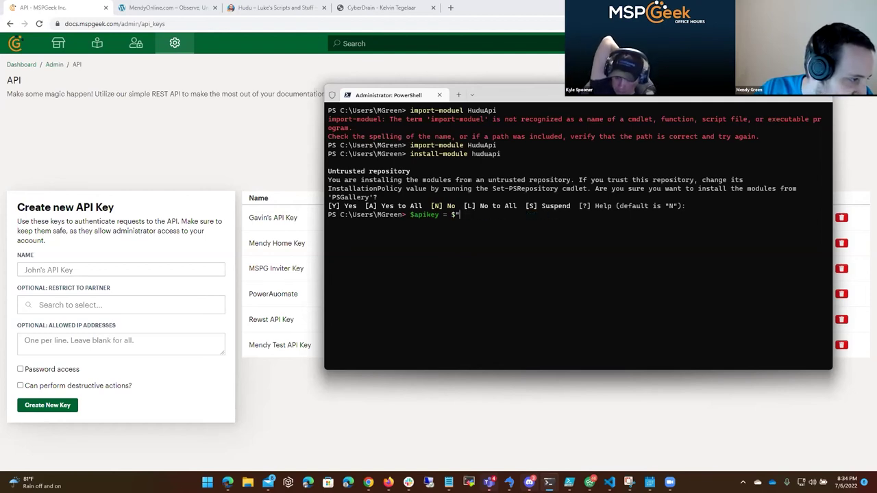
pyautogui.press('BackSpace')
pyautogui.write('"')
pyautogui.hotkey('ctrl', 'v')
pyautogui.write('"')
pyautogui.press('Return')
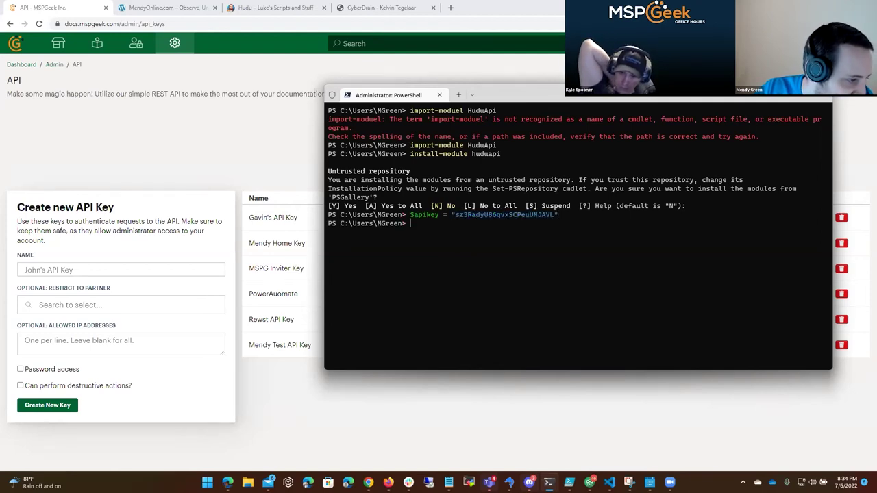
pyautogui.write('New-HuduAPIKey $apikey')
pyautogui.press('Return')
pyautogui.write('New-hudu')
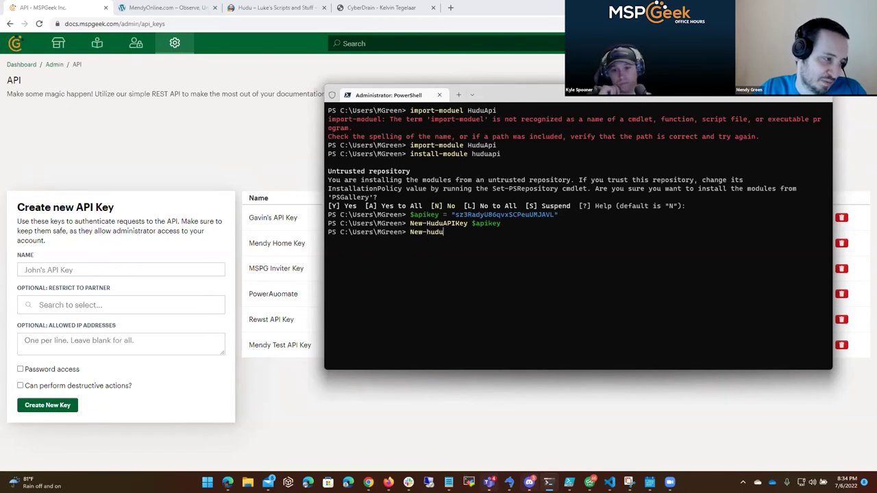
pyautogui.write('b')
pyautogui.press('Tab')
pyautogui.write('ht')
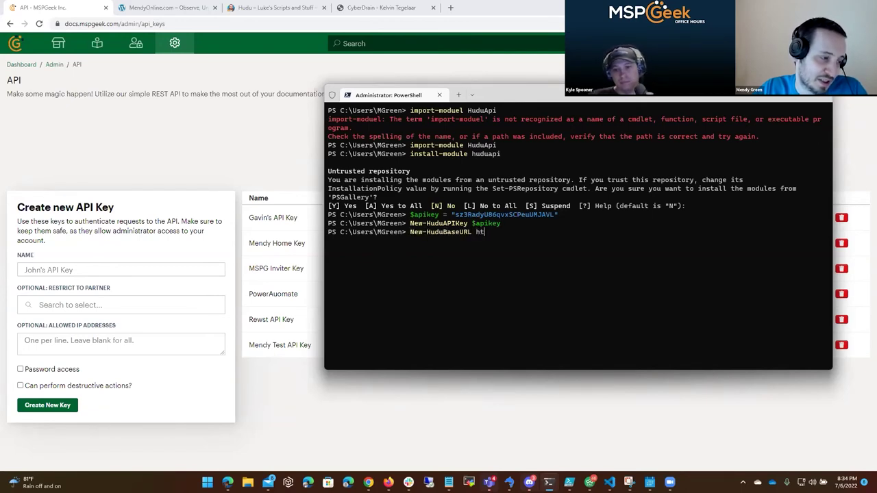
pyautogui.write('tps://docs.mspgeek.com')
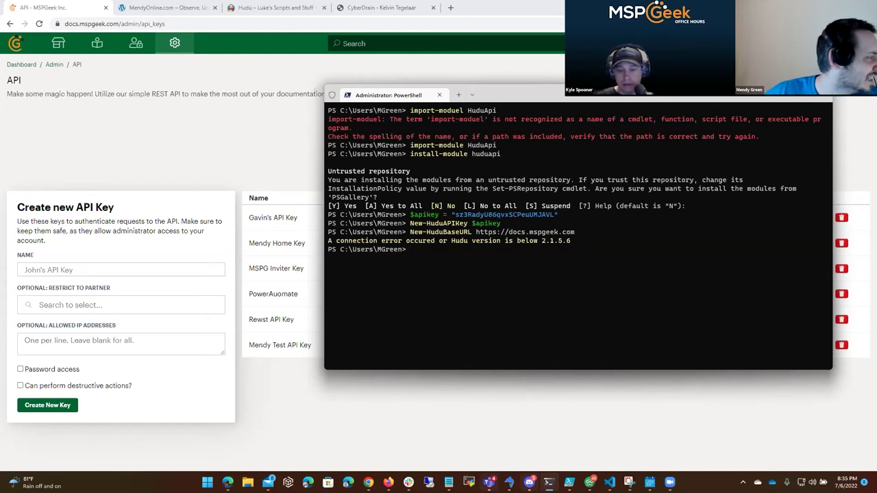
pyautogui.press('Up')
pyautogui.press('BackSpace')
pyautogui.press('BackSpace')
pyautogui.press('BackSpace')
pyautogui.press('BackSpace')
pyautogui.press('BackSpace')
pyautogui.press('BackSpace')
pyautogui.press('BackSpace')
pyautogui.press('BackSpace')
pyautogui.press('BackSpace')
pyautogui.press('BackSpace')
pyautogui.press('BackSpace')
pyautogui.press('BackSpace')
pyautogui.press('BackSpace')
pyautogui.press('BackSpace')
pyautogui.press('BackSpace')
pyautogui.press('BackSpace')
pyautogui.press('BackSpace')
pyautogui.press('BackSpace')
pyautogui.press('BackSpace')
pyautogui.press('BackSpace')
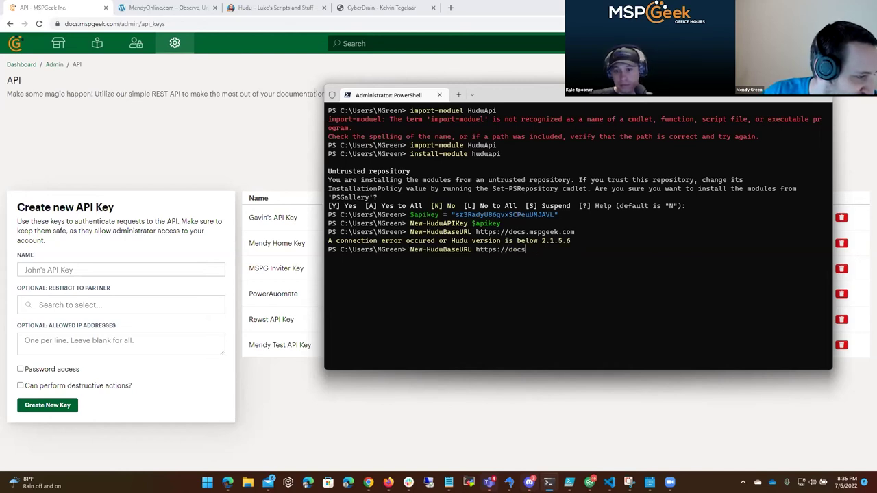
pyautogui.write('-BaseURL "https://docs.mspgeek.com')
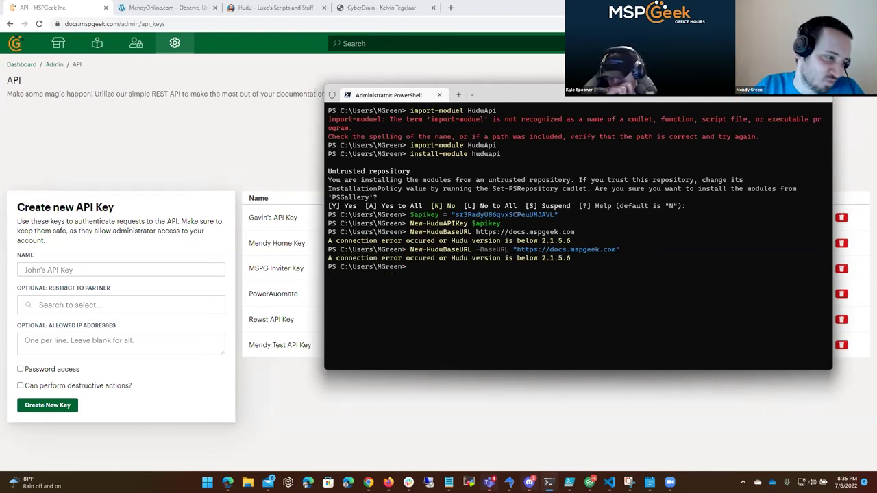
pyautogui.write('New-HuduAPIKey')
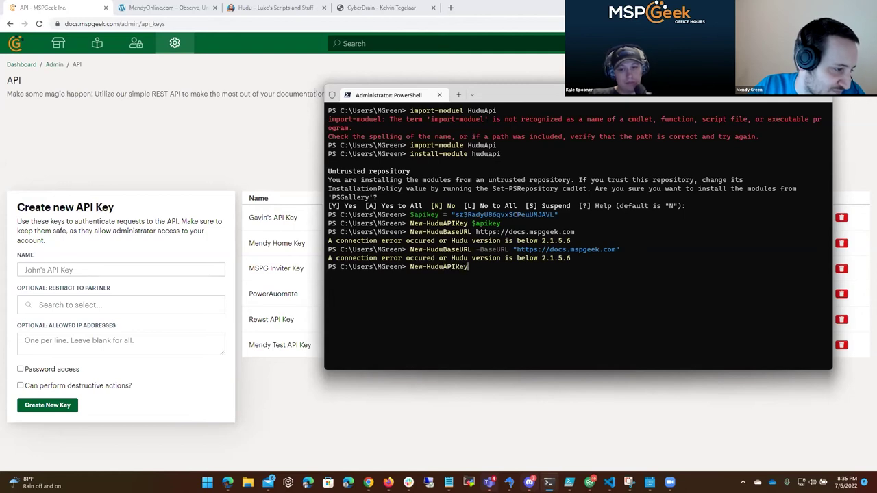
pyautogui.write(' -ApiKey $apikey')
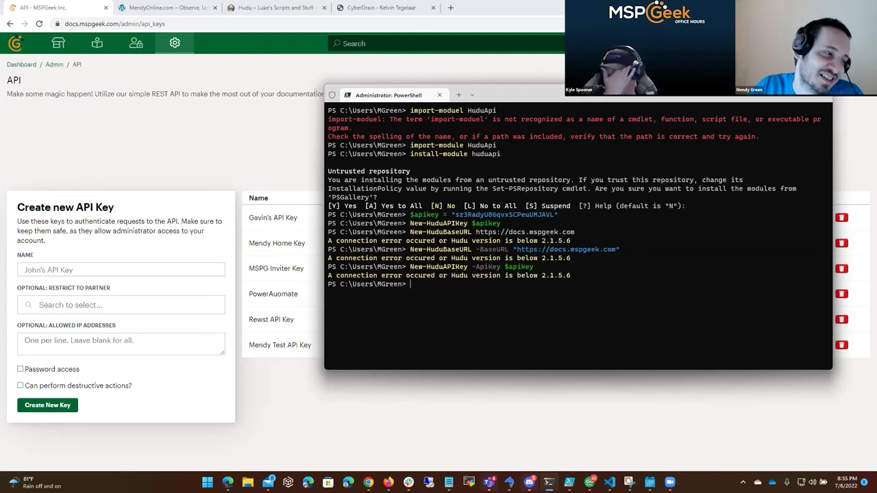
# Rerun the base URL command with -Debug, then with -Verbose, and leave the terminal
pyautogui.press('Up')
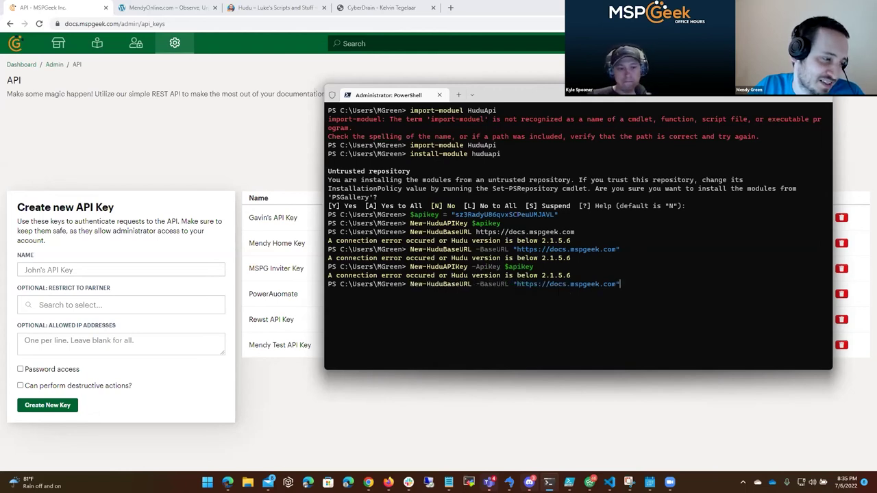
pyautogui.press('Up')
pyautogui.write('-Debug')
pyautogui.press('Return')
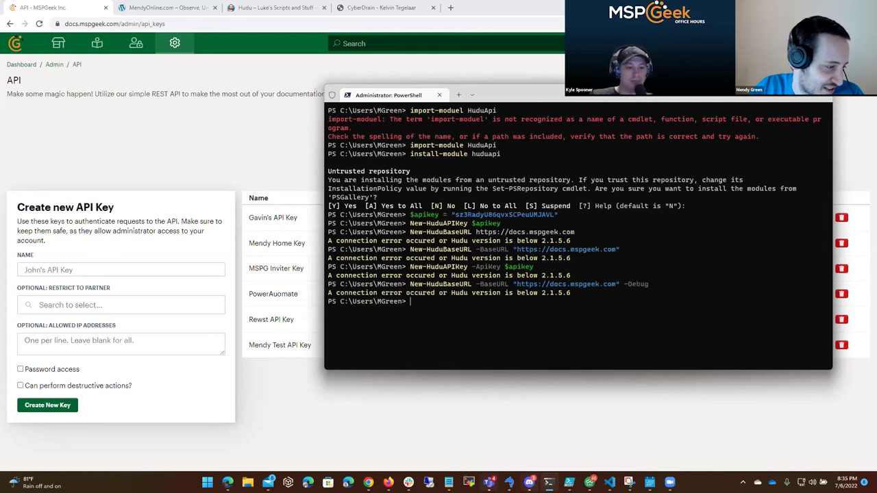
pyautogui.press('Up')
pyautogui.write('-Verbose')
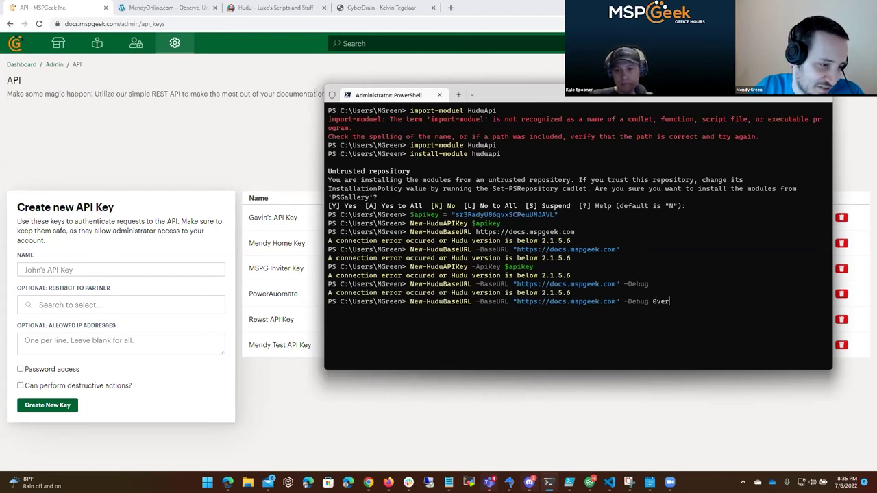
pyautogui.press('Return')
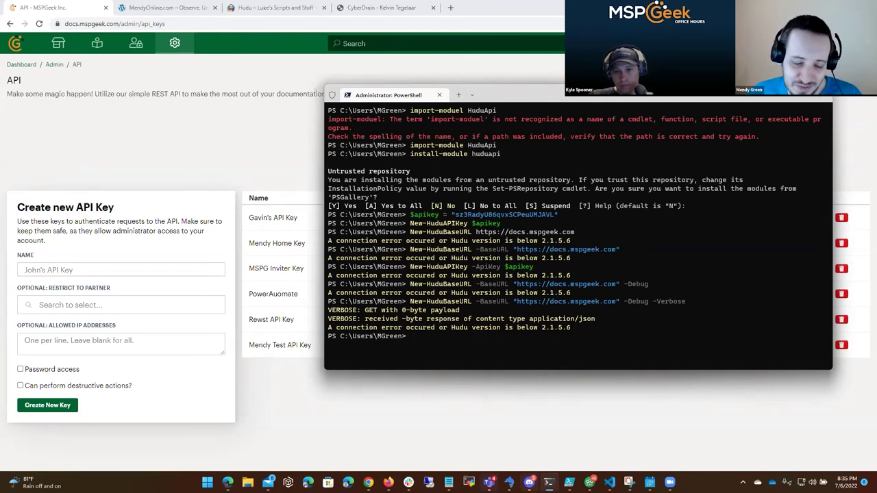
pyautogui.hotkey('alt', 'Tab')
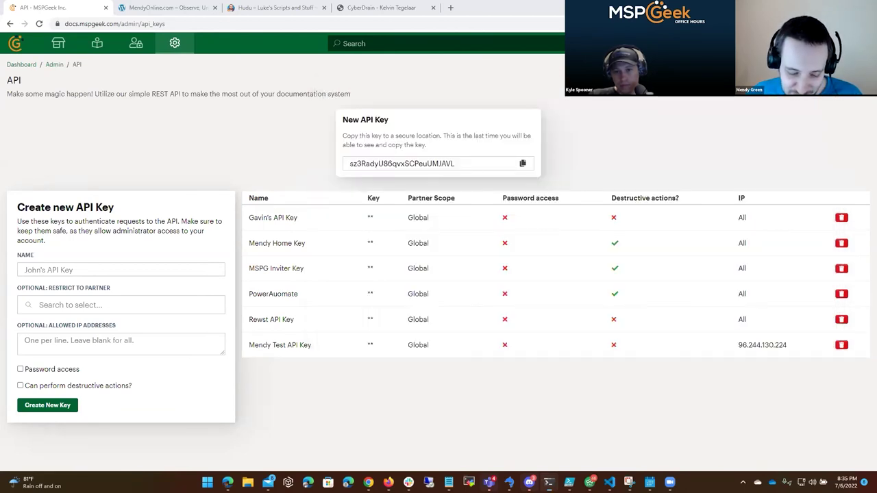
# Launch a fresh Windows PowerShell via Win+R and run Import-Module HuduAPI
pyautogui.press('super+r')
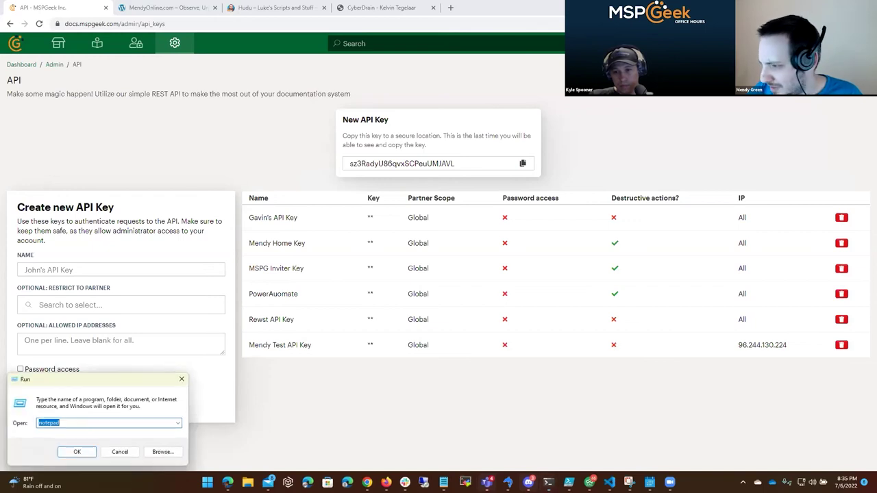
pyautogui.write('p')
pyautogui.press('BackSpace')
pyautogui.press('BackSpace')
pyautogui.write('powershell')
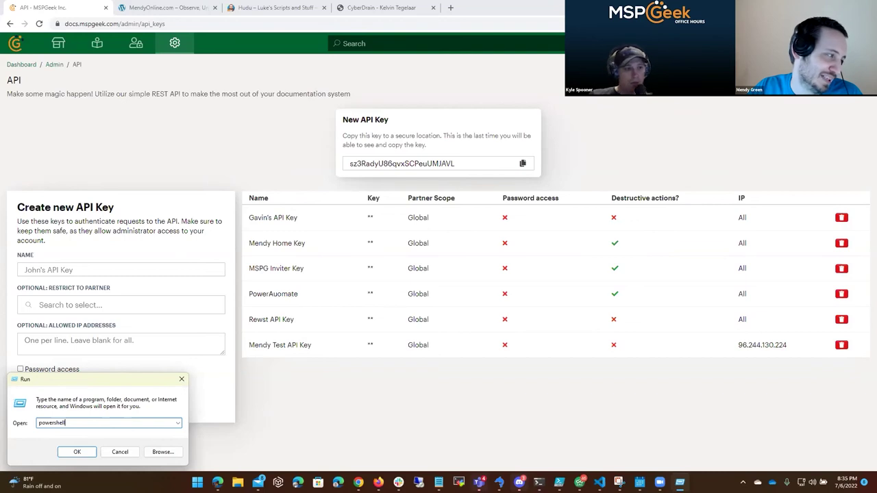
pyautogui.press('Return')
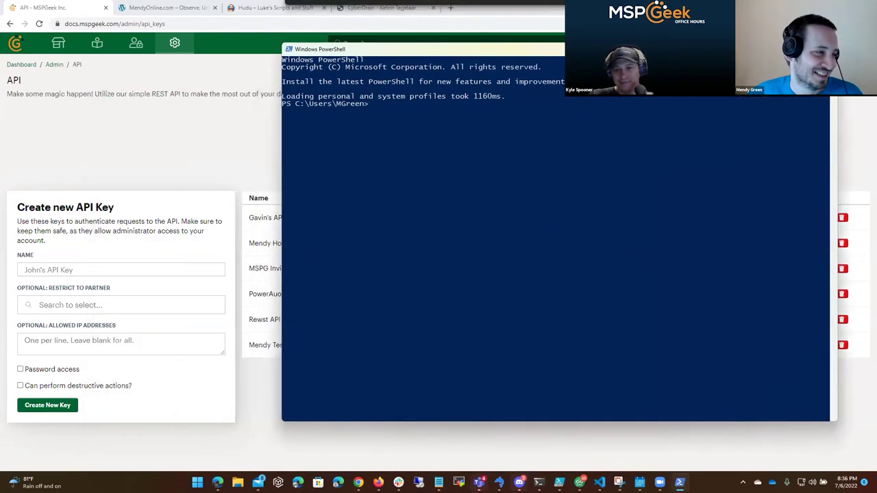
pyautogui.write('impo')
pyautogui.press('BackSpace')
pyautogui.press('BackSpace')
pyautogui.press('BackSpace')
pyautogui.press('BackSpace')
pyautogui.write('import-module HuduAPI')
pyautogui.press('Return')
# List HuduAPI's commands with Get-Command -Module HuduAPI and highlight names like New-HuduBaseURL
pyautogui.write('G')
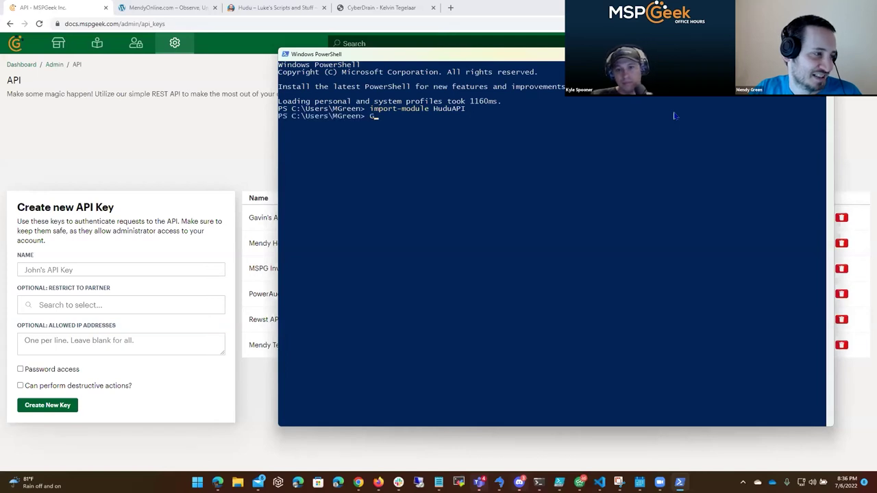
pyautogui.write('et-command -mod')
pyautogui.press('Tab')
pyautogui.write('HuduAPI')
pyautogui.press('Return')
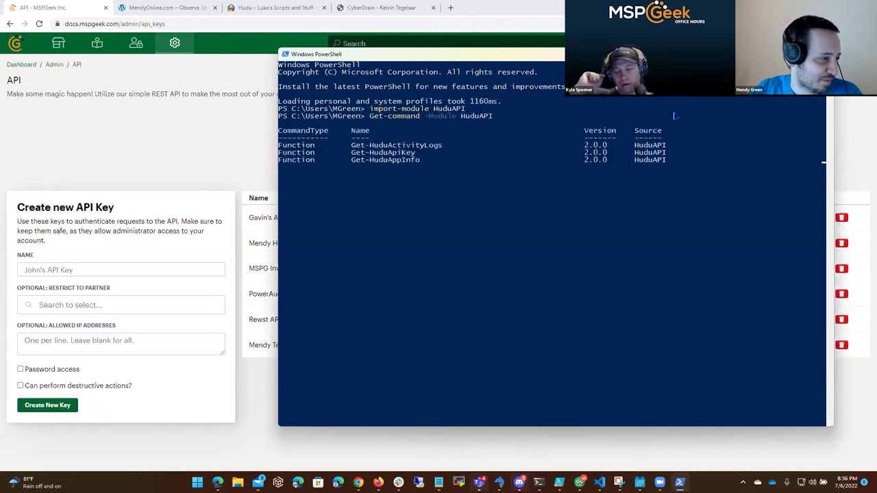
pyautogui.scroll(5, 611, 145)
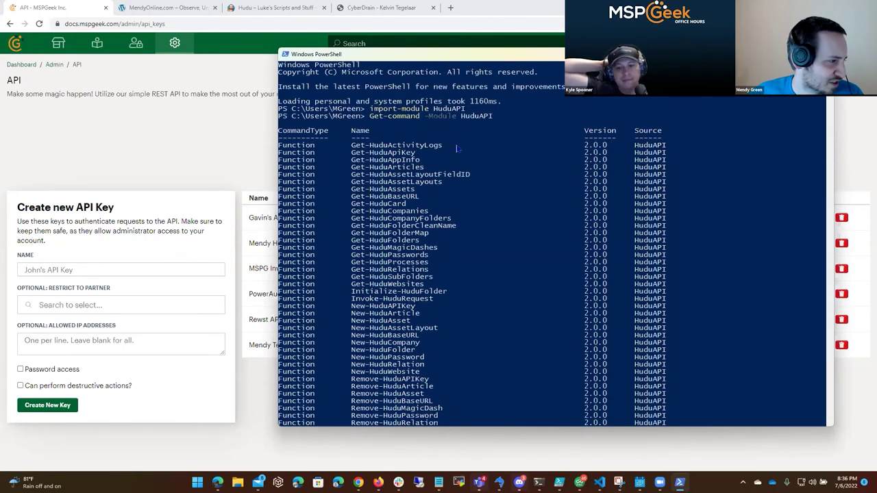
pyautogui.moveTo(352, 152); pyautogui.dragTo(375, 152)
pyautogui.moveTo(454, 157); pyautogui.dragTo(454, 157)
pyautogui.scroll(-5, 454, 156)
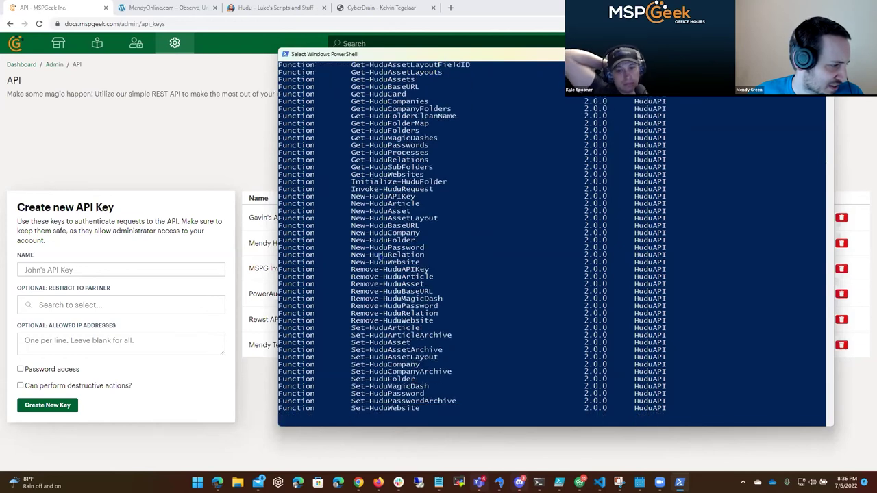
pyautogui.moveTo(351, 196); pyautogui.dragTo(418, 198)
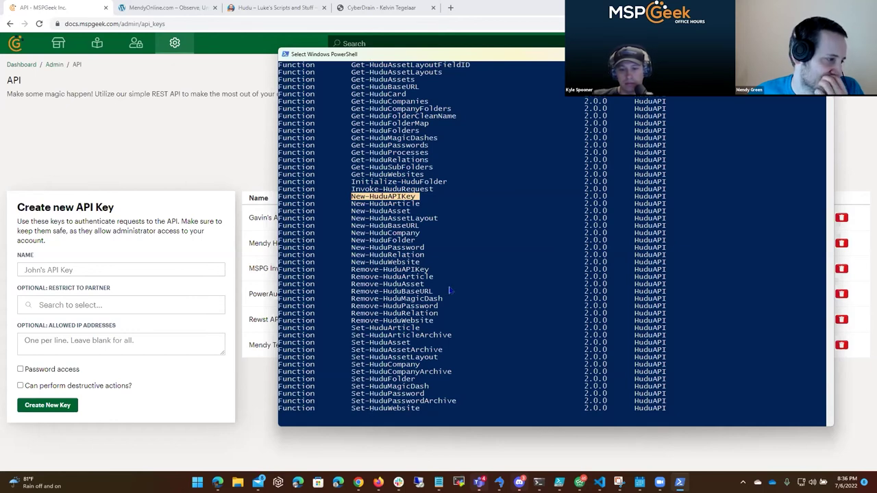
pyautogui.scroll(3, 451, 290)
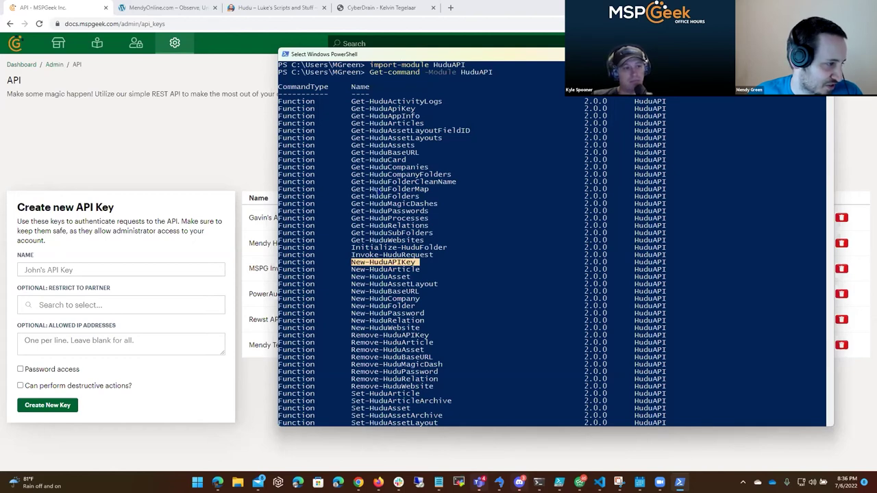
pyautogui.scroll(-3, 462, 267)
pyautogui.scroll(-2, 462, 267)
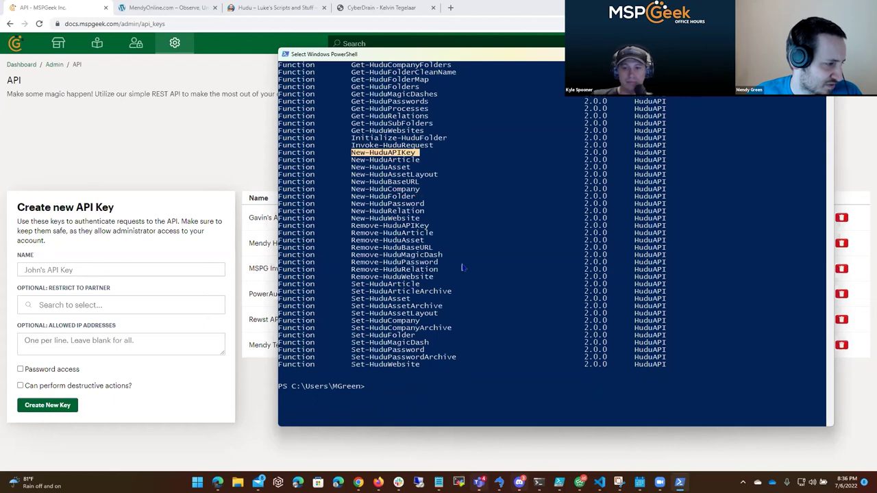
pyautogui.moveTo(351, 181); pyautogui.dragTo(465, 181)
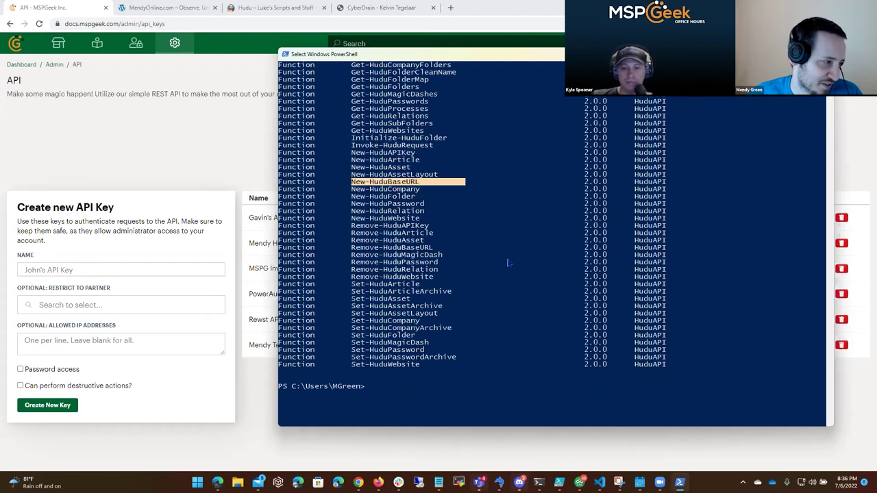
pyautogui.scroll(1, 508, 262)
pyautogui.scroll(-2, 507, 262)
# Assign the pasted API key to $ApiKey, correcting the key text before running it
pyautogui.write("$ApiKey = '")
pyautogui.hotkey('ctrl', 'v')
pyautogui.press('Return')
pyautogui.write('$')
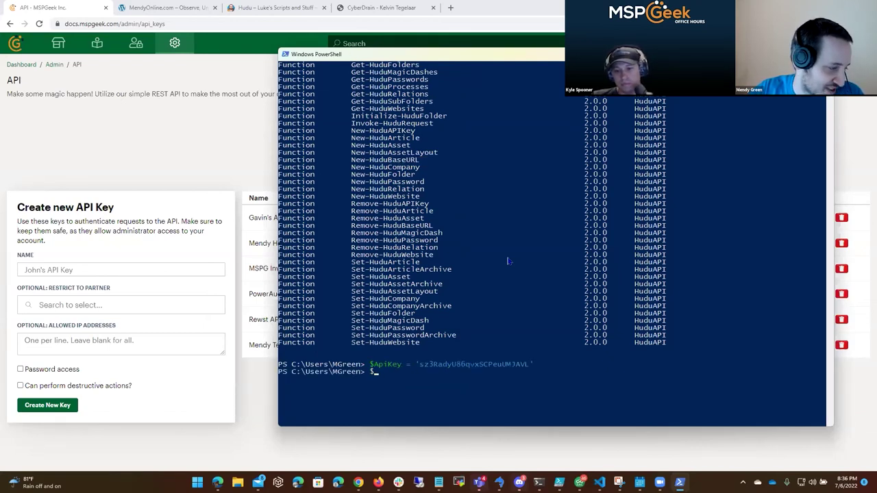
pyautogui.press('BackSpace')
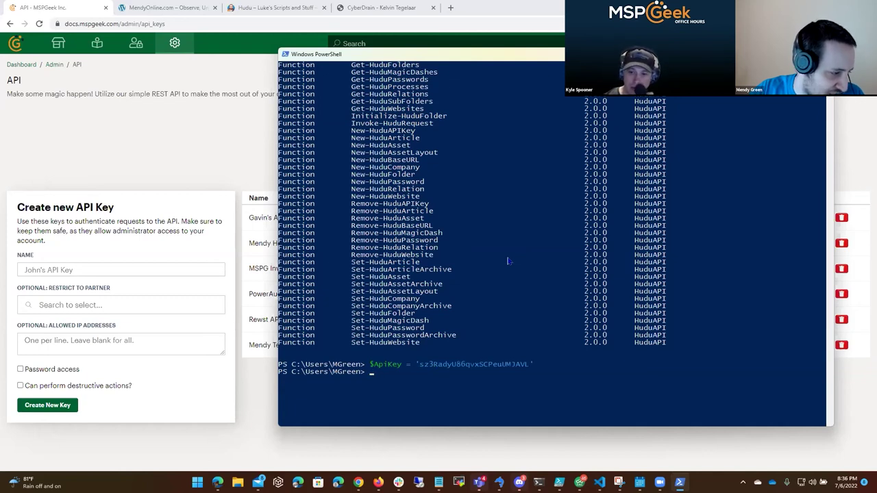
pyautogui.press('Up')
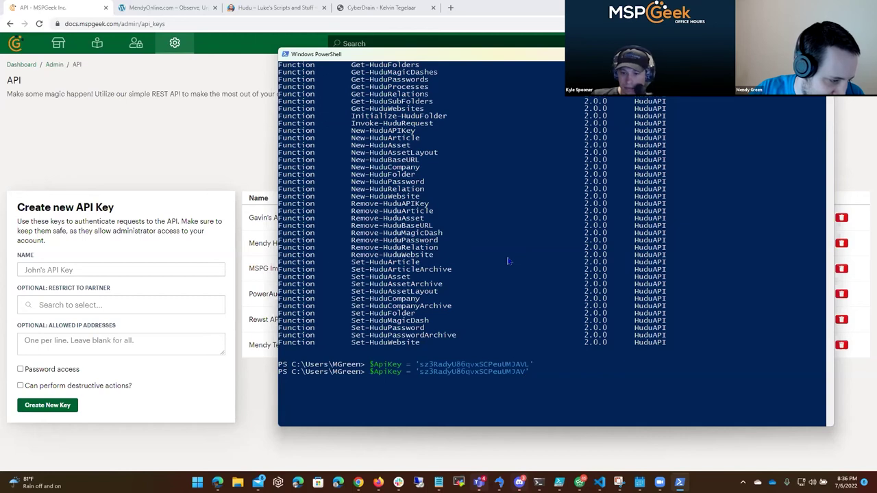
pyautogui.press('BackSpace')
pyautogui.press('BackSpace')
pyautogui.press('BackSpace')
pyautogui.press('BackSpace')
pyautogui.press('BackSpace')
pyautogui.press('BackSpace')
pyautogui.press('BackSpace')
pyautogui.press('BackSpace')
pyautogui.press('BackSpace')
pyautogui.press('BackSpace')
pyautogui.press('BackSpace')
pyautogui.press('BackSpace')
pyautogui.press('BackSpace')
pyautogui.press('BackSpace')
pyautogui.press('BackSpace')
pyautogui.press('BackSpace')
pyautogui.press('BackSpace')
pyautogui.press('BackSpace')
pyautogui.press('BackSpace')
pyautogui.press('BackSpace')
pyautogui.press('Up')
pyautogui.press('BackSpace')
pyautogui.press('BackSpace')
pyautogui.press('BackSpace')
pyautogui.press('BackSpace')
pyautogui.press('BackSpace')
pyautogui.press('BackSpace')
pyautogui.press('BackSpace')
pyautogui.press('BackSpace')
pyautogui.press('BackSpace')
pyautogui.press('BackSpace')
pyautogui.press('BackSpace')
pyautogui.press('BackSpace')
pyautogui.press('BackSpace')
pyautogui.press('BackSpace')
pyautogui.press('BackSpace')
pyautogui.press('BackSpace')
pyautogui.press('BackSpace')
pyautogui.press('BackSpace')
pyautogui.press('BackSpace')
pyautogui.press('BackSpace')
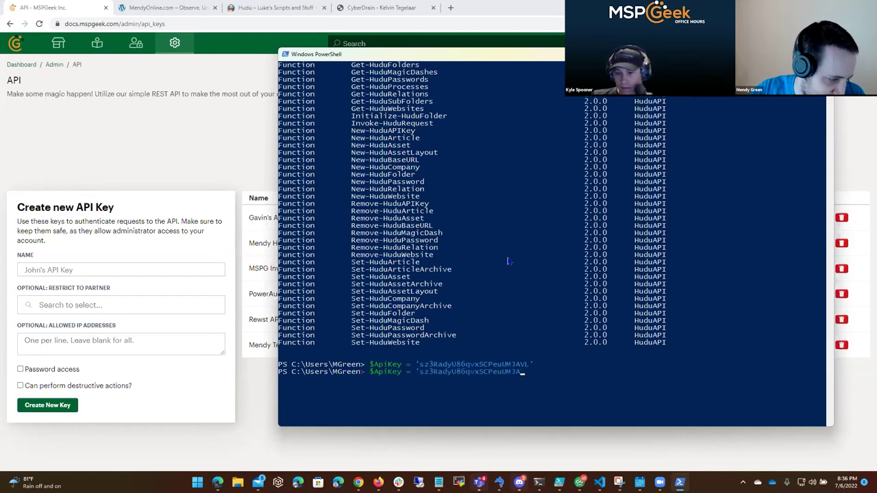
pyautogui.press('Up')
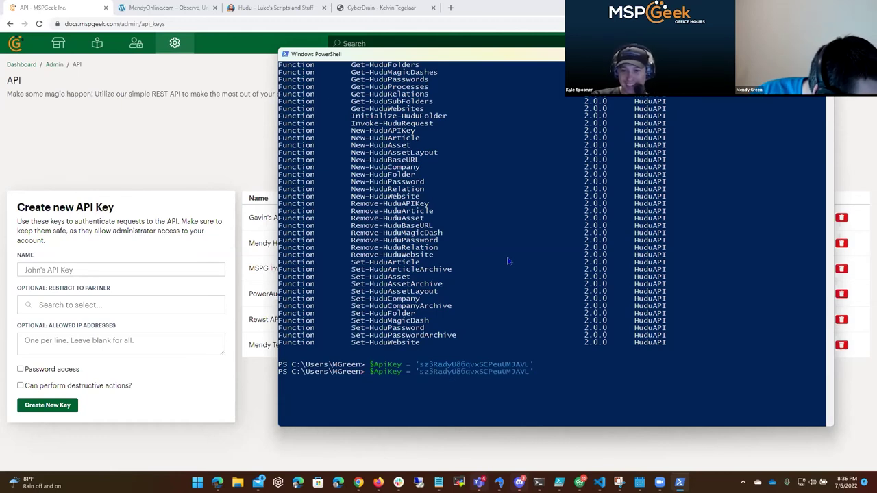
pyautogui.write('L')
pyautogui.press('Return')
# Register the key with New-HuduAPIKey -ApiKey $ApiKey
pyautogui.write('New-HuduAPIKey ')
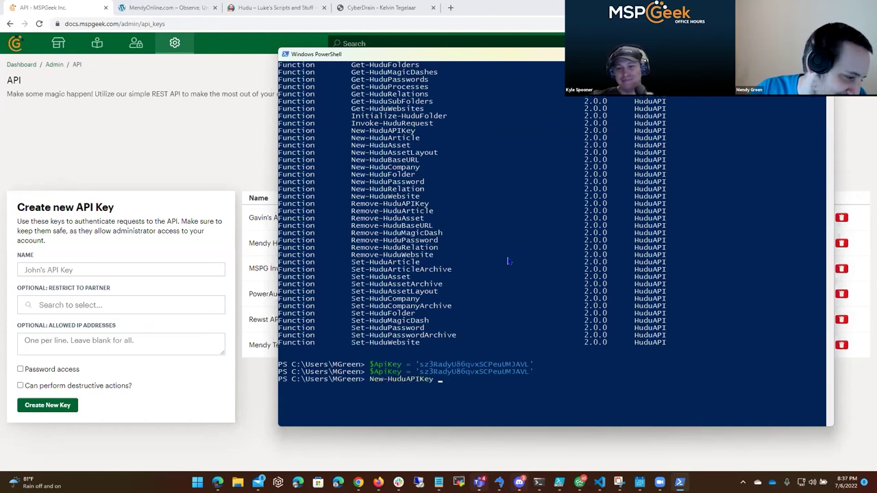
pyautogui.write('-')
pyautogui.press('Tab')
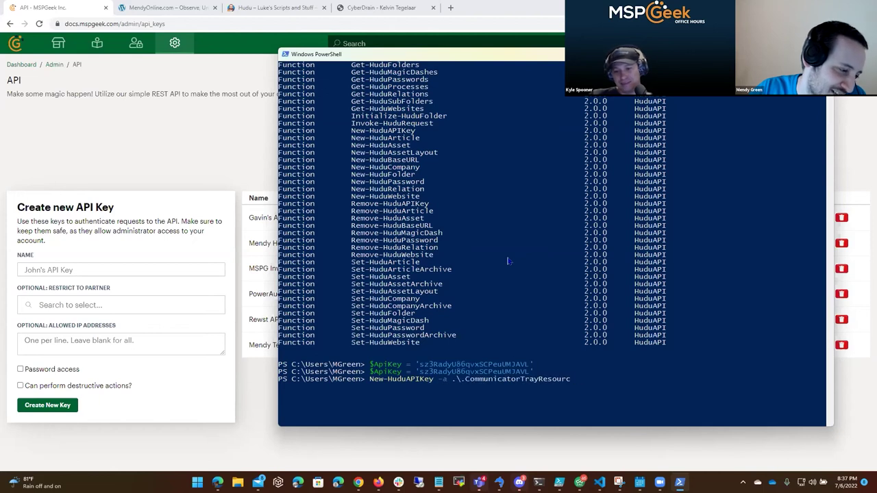
pyautogui.hotkey('ctrl', 'z')
pyautogui.press('Tab')
pyautogui.write('$ApiKey')
pyautogui.press('Return')
pyautogui.write('New-HuduBaseURL -')
pyautogui.press('Tab')
pyautogui.write('"h')
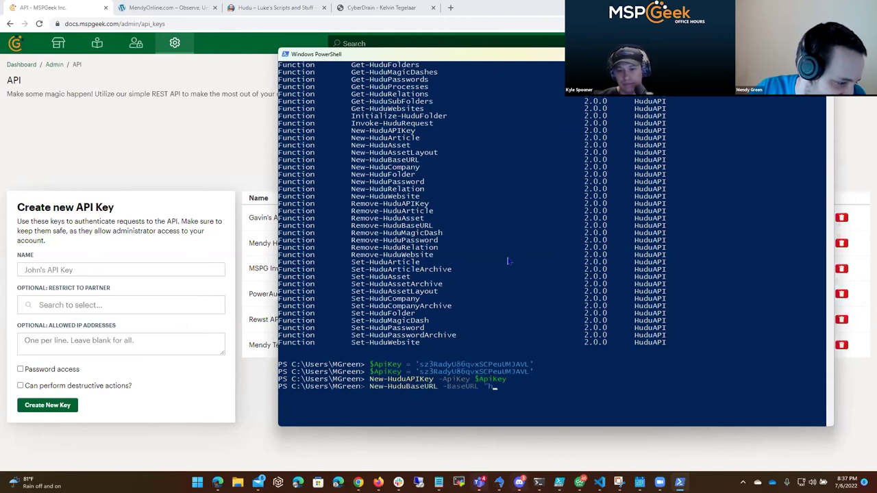
pyautogui.write('ttps://docs')
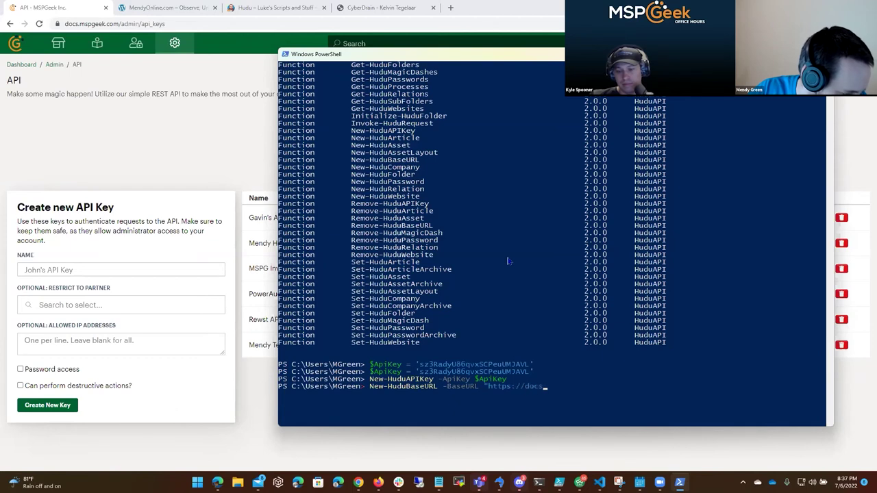
pyautogui.write('.mspgeek.com')
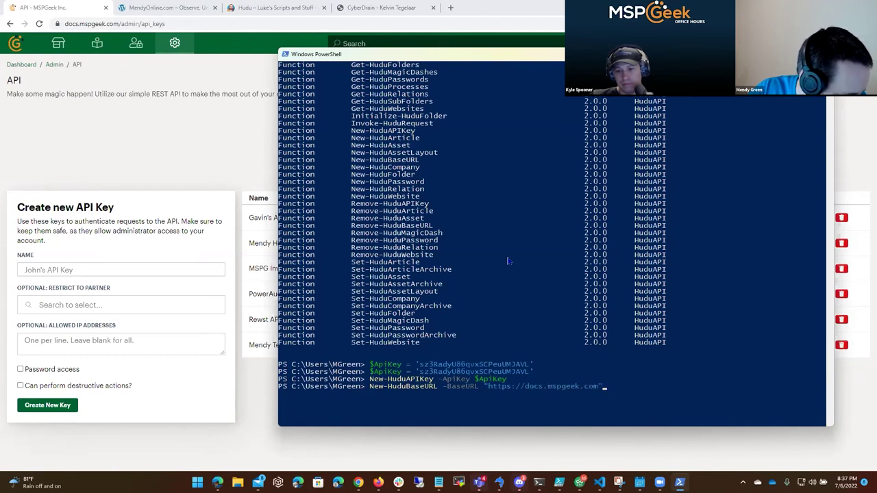
pyautogui.write('"')
pyautogui.press('Return')
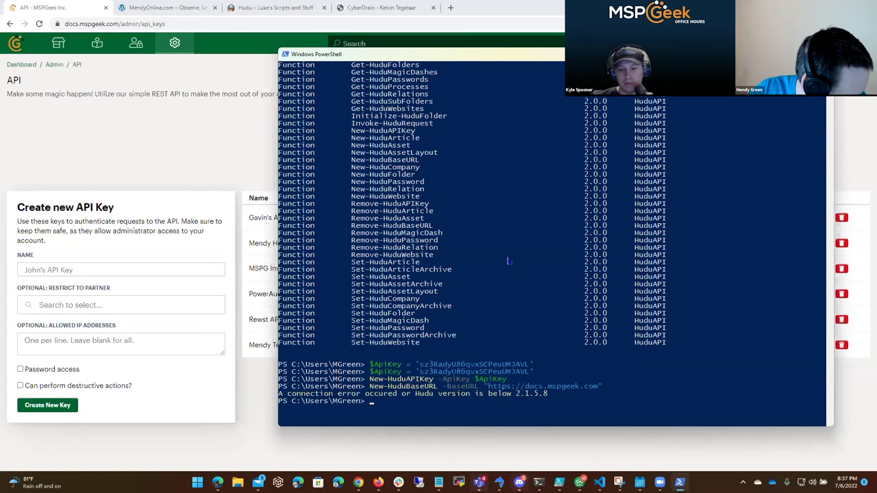
pyautogui.press('Up')
pyautogui.press('Left')
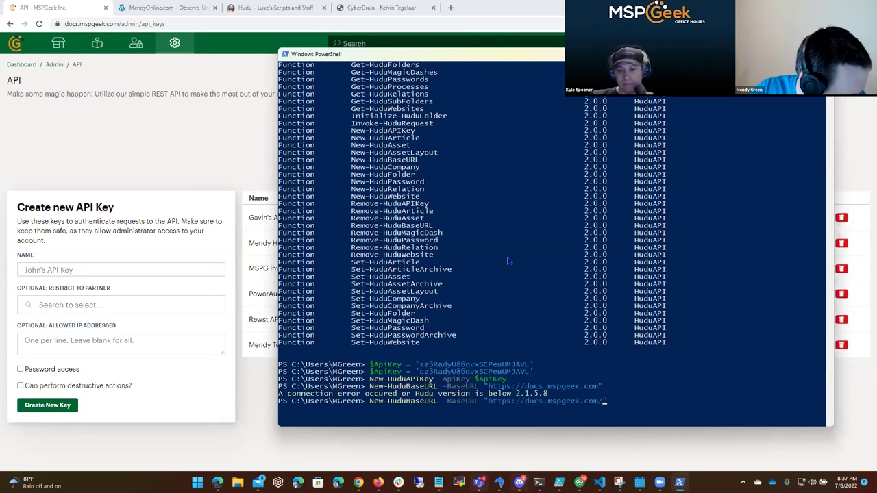
pyautogui.write('/')
pyautogui.press('Return')
pyautogui.press('Up')
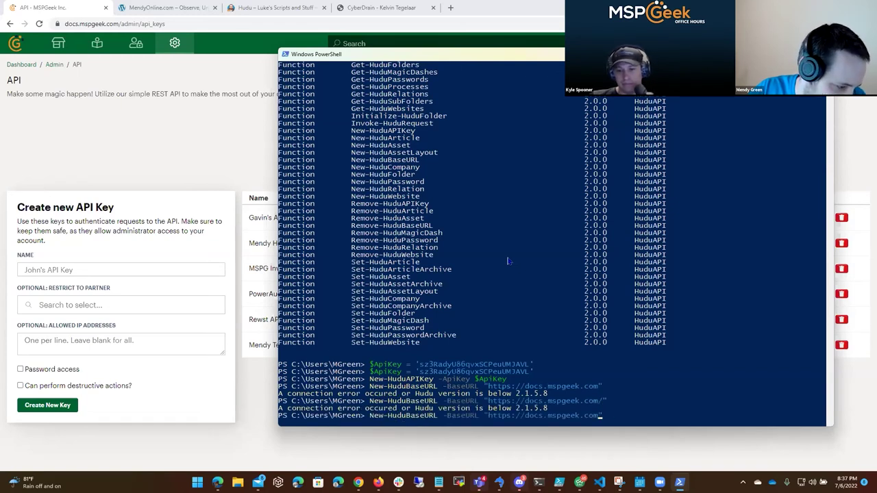
pyautogui.press('Left')
pyautogui.press('Left')
pyautogui.press('Left')
pyautogui.press('Left')
pyautogui.press('Left')
pyautogui.press('Left')
pyautogui.press('Left')
pyautogui.press('Left')
pyautogui.press('Left')
pyautogui.press('Left')
pyautogui.press('Left')
pyautogui.press('Left')
pyautogui.press('Left')
pyautogui.press('Left')
pyautogui.press('Left')
pyautogui.press('Left')
pyautogui.press('Left')
pyautogui.press('BackSpace')
pyautogui.press('BackSpace')
pyautogui.press('BackSpace')
pyautogui.press('BackSpace')
pyautogui.press('BackSpace')
pyautogui.press('BackSpace')
pyautogui.press('BackSpace')
pyautogui.press('BackSpace')
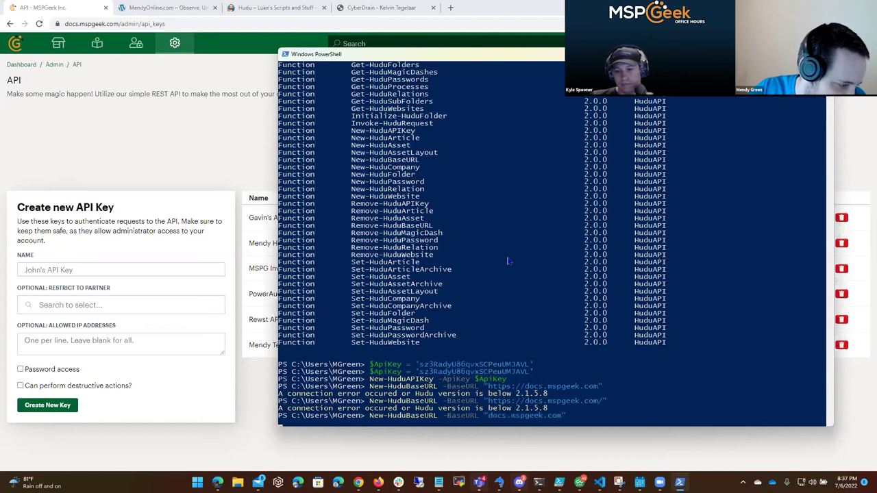
pyautogui.press('Return')
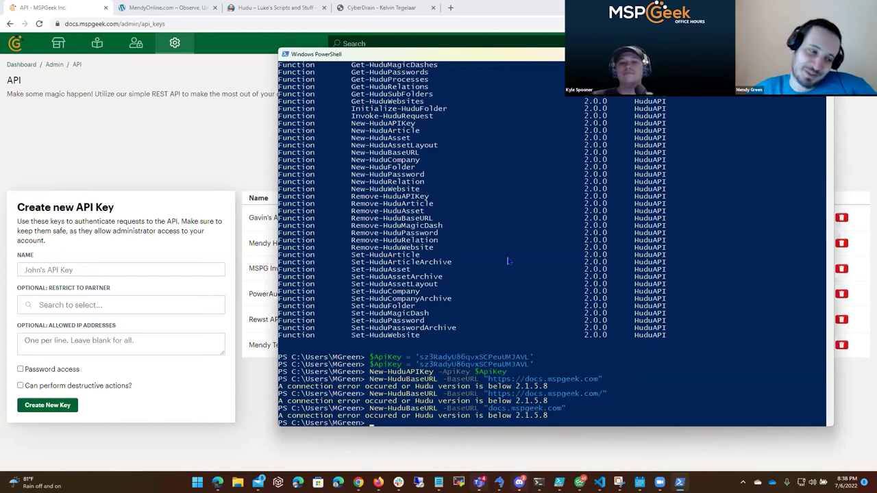
pyautogui.press('super+Down')
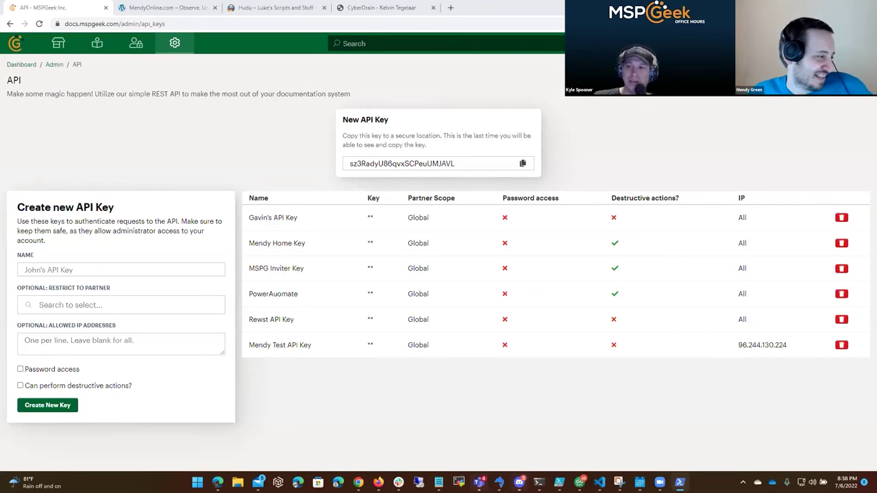
# From Admin settings, open the API page and its Hudu API Reference in a new tab
pyautogui.click(175, 43)
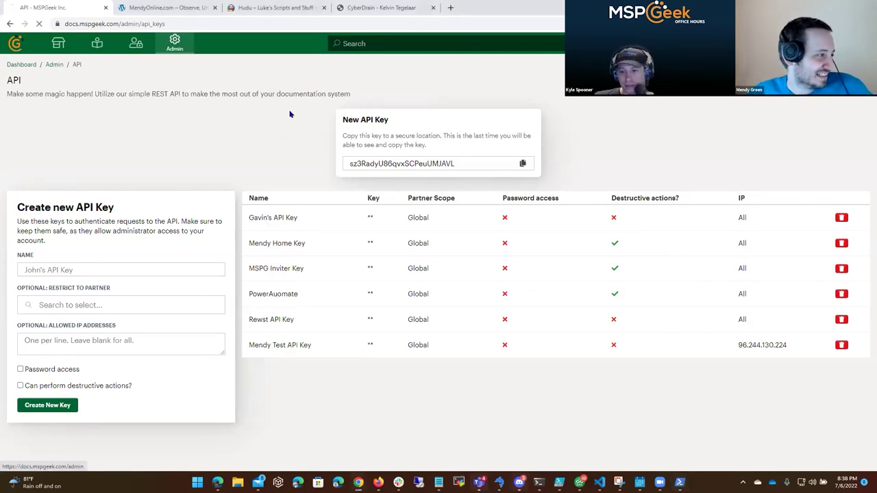
pyautogui.scroll(-3, 463, 285)
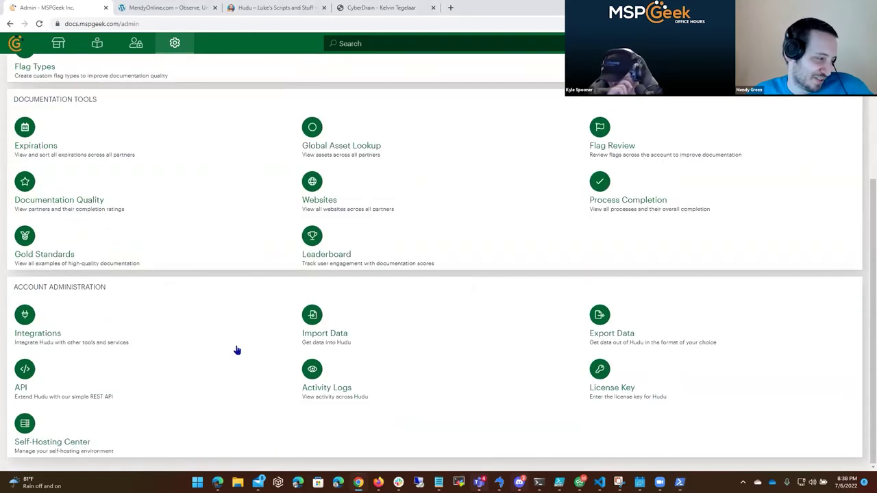
pyautogui.click(131, 369)
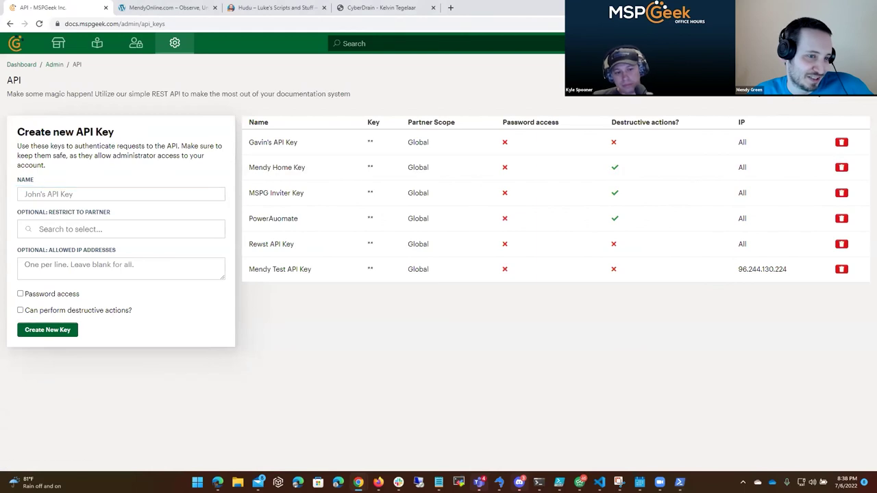
pyautogui.click(253, 94)
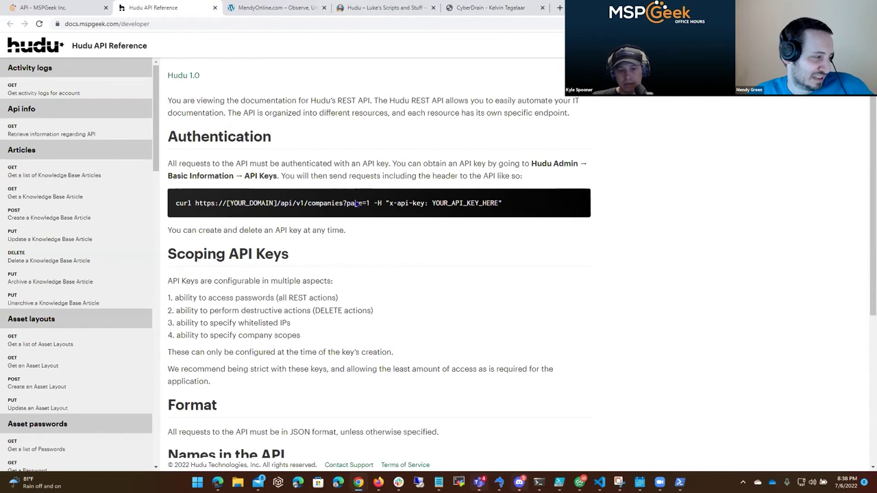
# Copy the authentication curl example, then bring PowerShell back in front and move it up
pyautogui.moveTo(519, 204); pyautogui.dragTo(169, 211)
pyautogui.rightClick(251, 210)
pyautogui.click(253, 198)
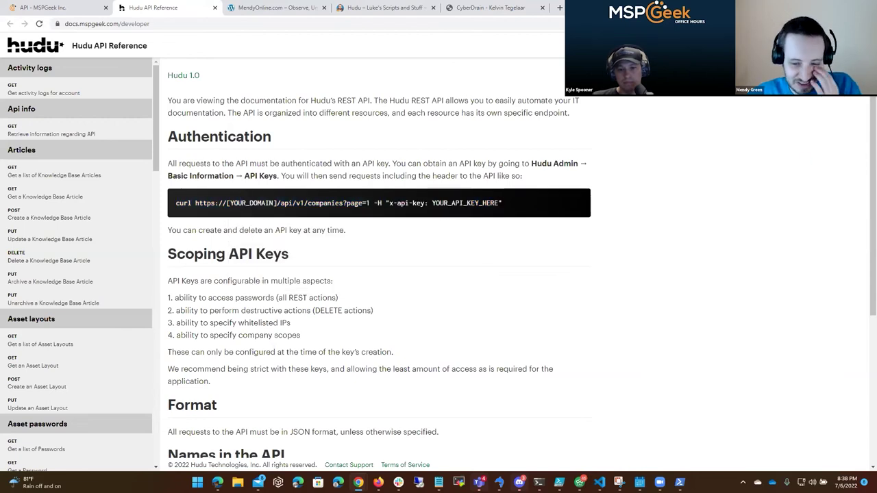
pyautogui.hotkey('alt', 'Tab')
pyautogui.moveTo(615, 98); pyautogui.dragTo(600, 30)
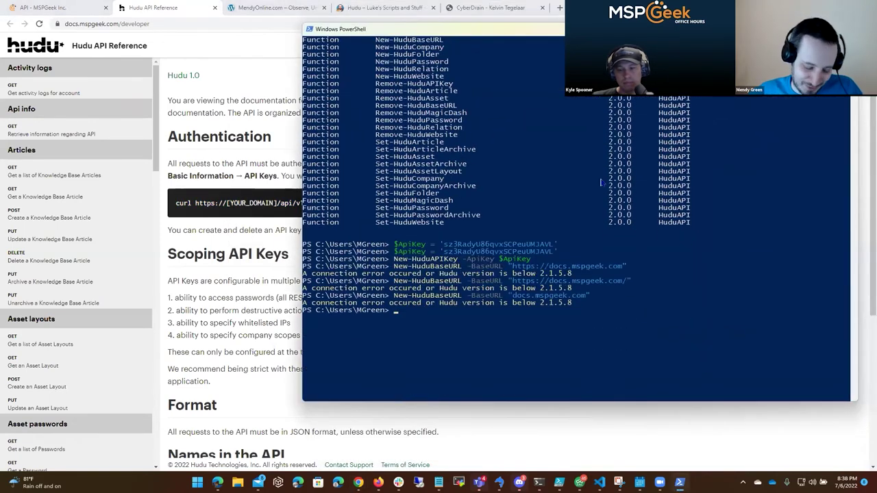
# Clear the console and build a $headers hashtable with the x-api-key header set to the pasted API key
pyautogui.write('cls')
pyautogui.press('Return')
pyautogui.write('$heade')
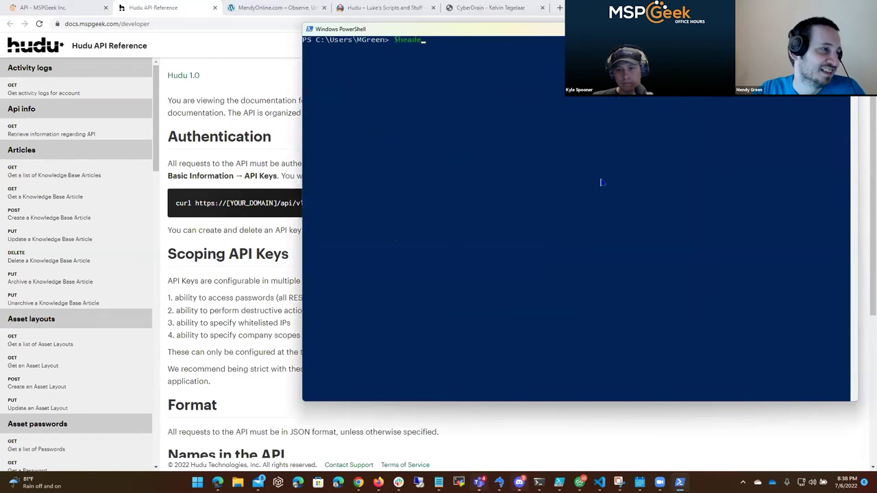
pyautogui.write("rs = @{'")
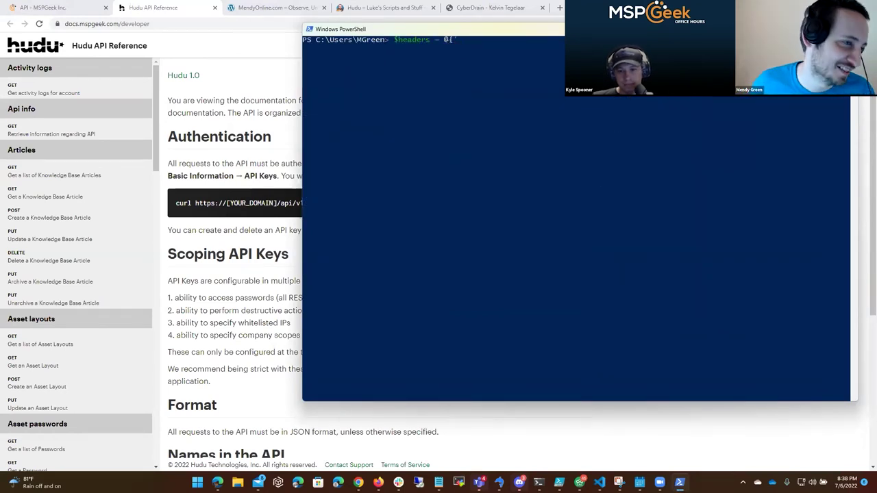
pyautogui.moveTo(649, 35); pyautogui.dragTo(613, 232)
pyautogui.write('x-api-key')
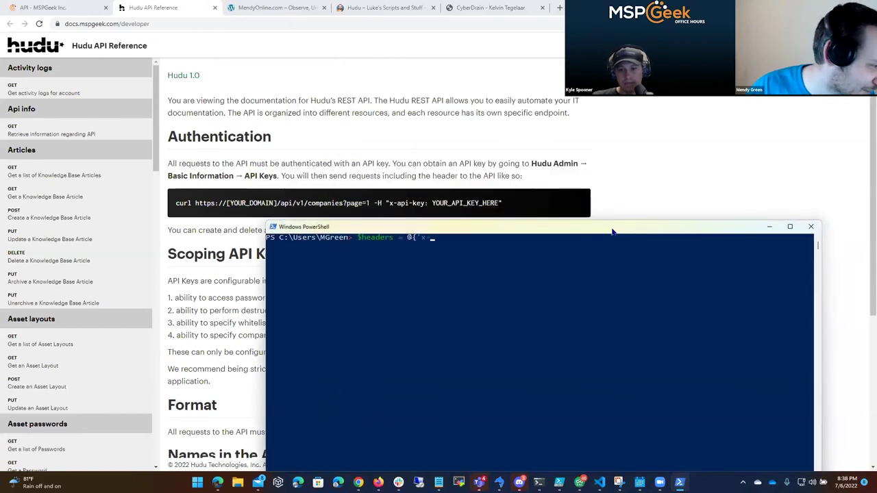
pyautogui.press('BackSpace')
pyautogui.press('BackSpace')
pyautogui.press('BackSpace')
pyautogui.write('ke')
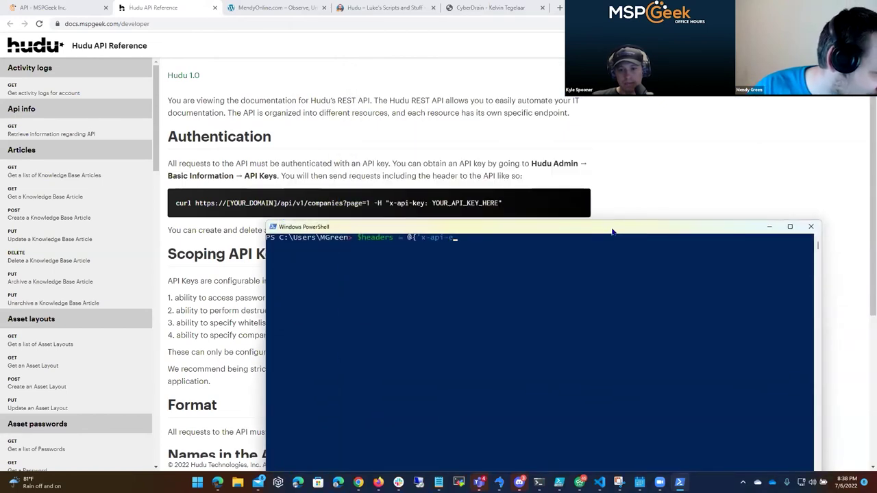
pyautogui.write('y')
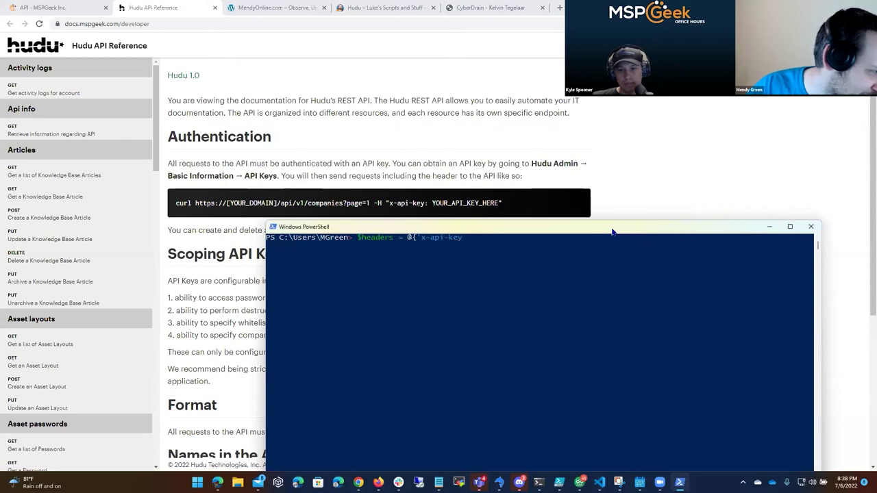
pyautogui.write("'")
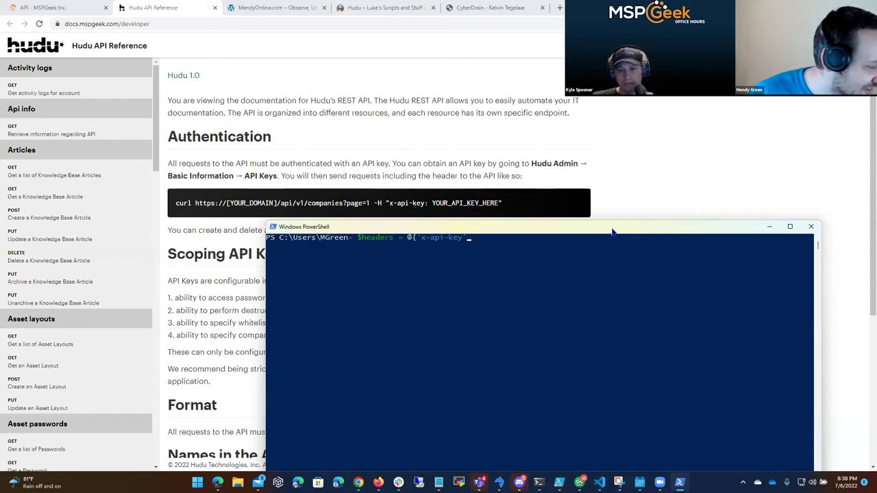
pyautogui.write("='")
pyautogui.hotkey('ctrl', 'v')
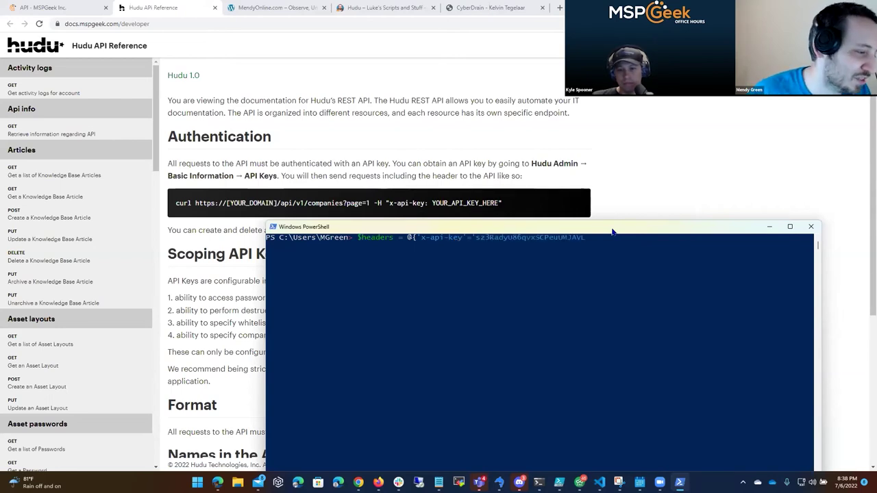
pyautogui.write("'}")
pyautogui.press('Return')
pyautogui.write('$headers')
pyautogui.press('Return')
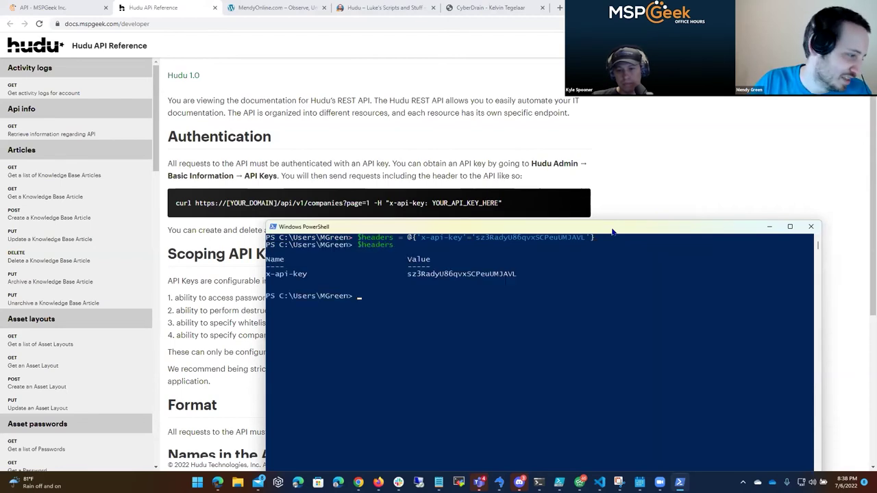
# Run Invoke-RestMethod GET on /api/v1/companies?page=1 with $headers and Application/JSON, getting 401, then minimize
pyautogui.write('$r')
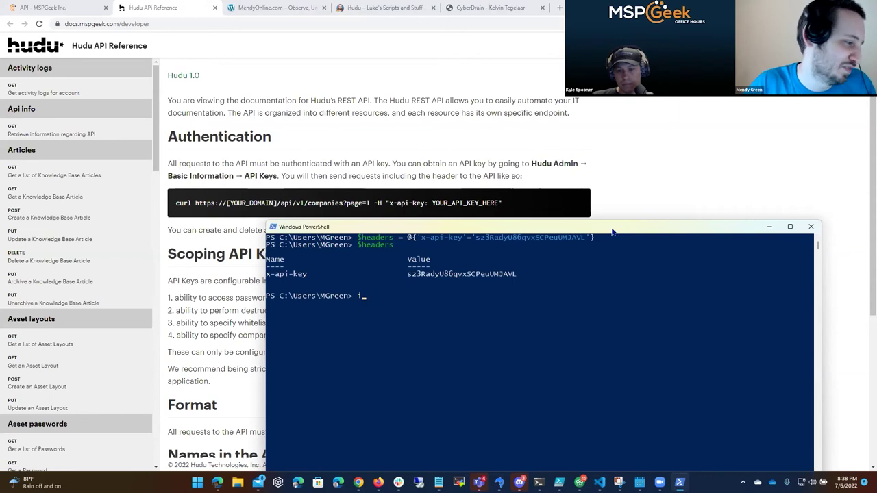
pyautogui.write('esults = irm ht')
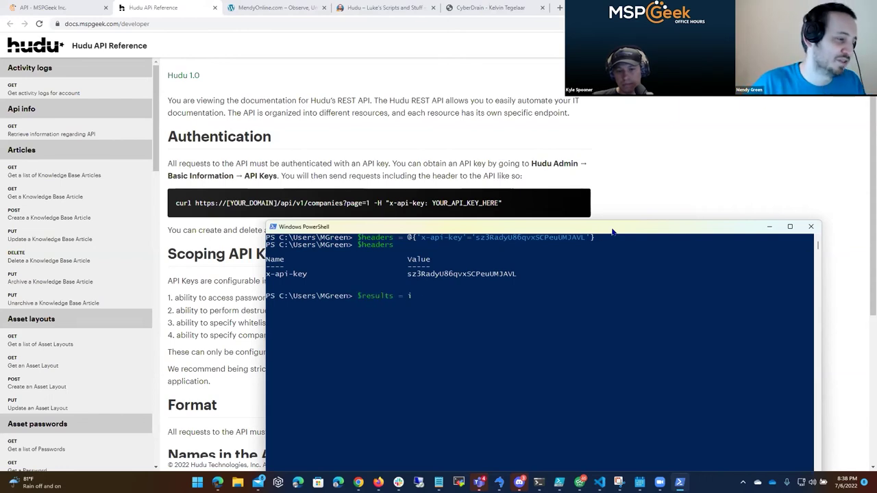
pyautogui.press('BackSpace')
pyautogui.press('BackSpace')
pyautogui.write('-Uri')
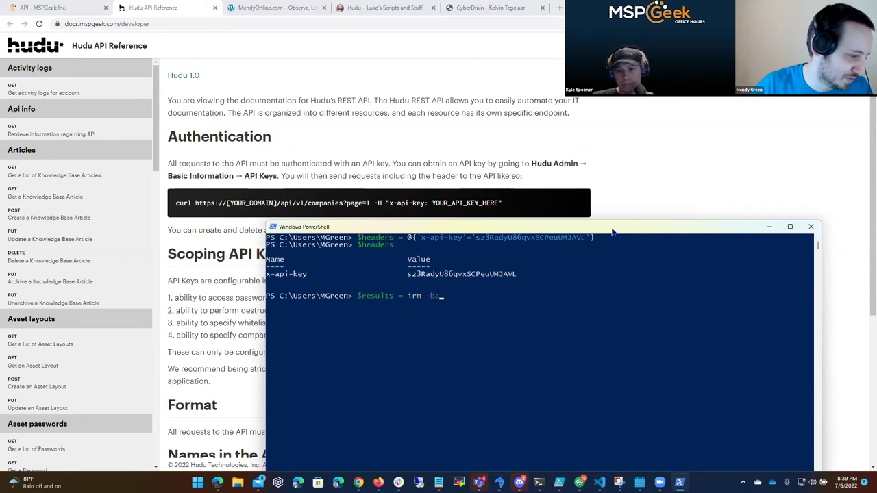
pyautogui.write(' "h')
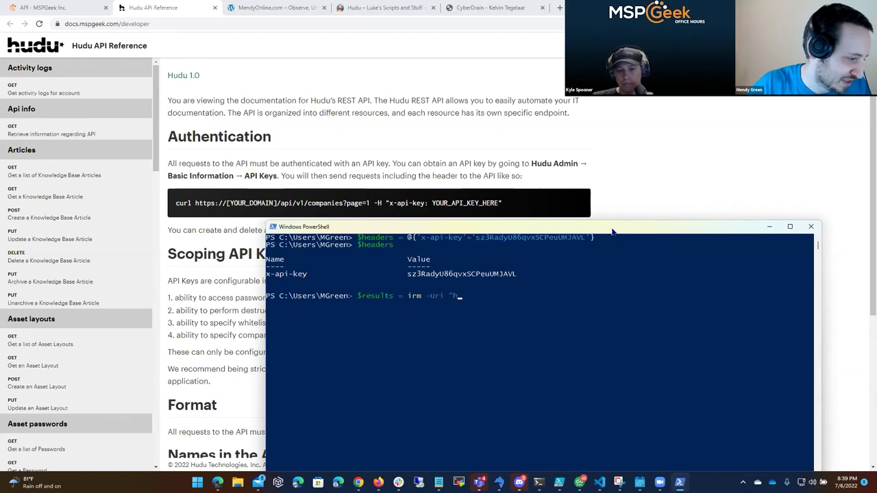
pyautogui.write('ttps://docs.ms')
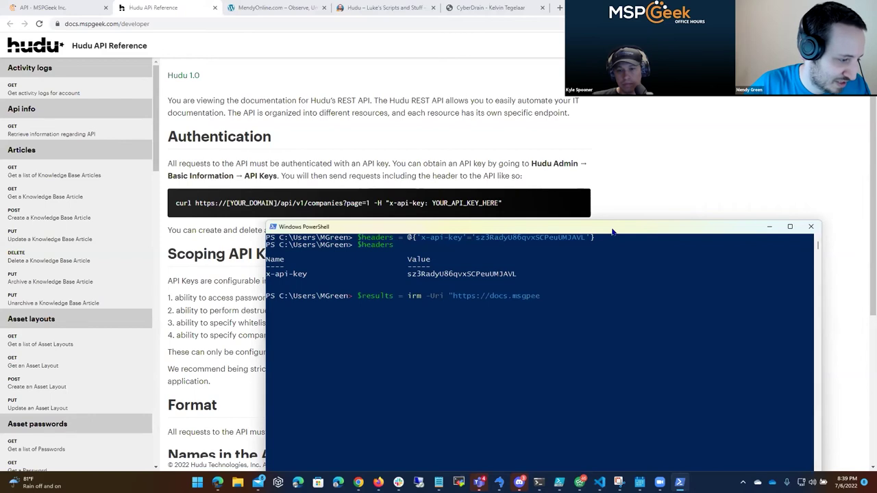
pyautogui.write('pgeek.com/')
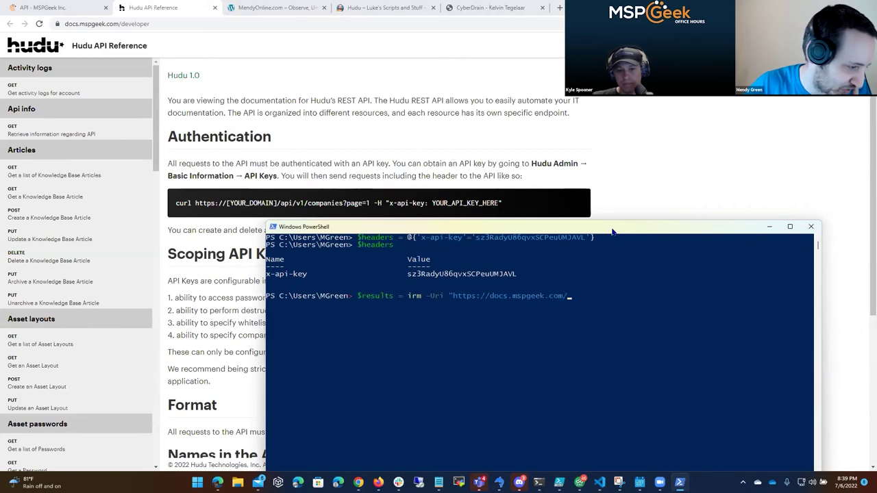
pyautogui.write('api/v1/companies?')
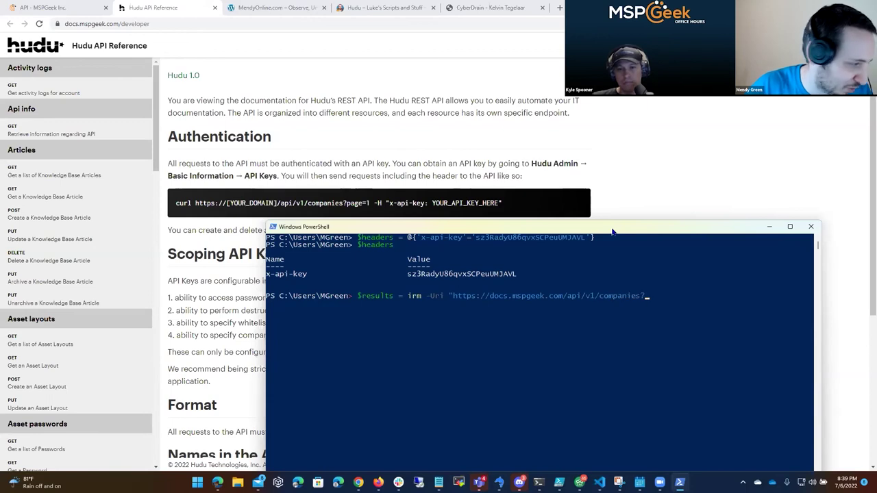
pyautogui.write('page=1" -Headers $headers -Method Get -ContentType App')
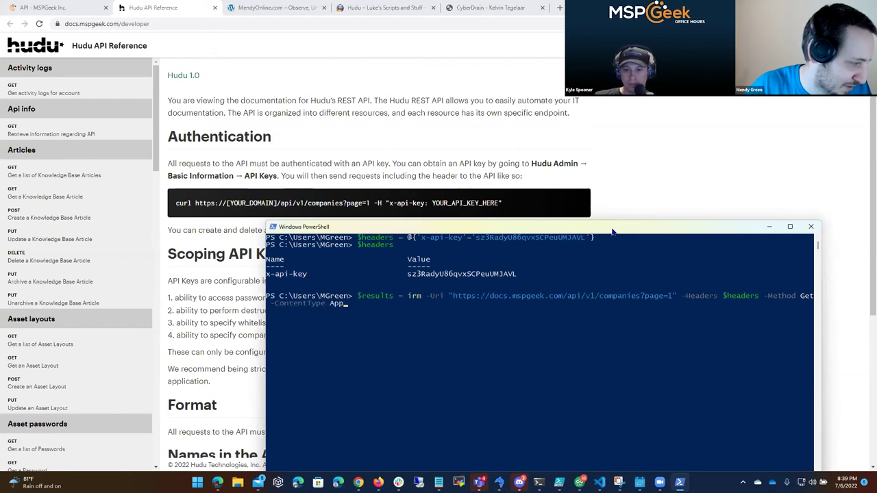
pyautogui.write('lication/json')
pyautogui.press('BackSpace')
pyautogui.press('BackSpace')
pyautogui.press('BackSpace')
pyautogui.press('BackSpace')
pyautogui.write('JSON')
pyautogui.moveTo(613, 233); pyautogui.dragTo(607, 55)
pyautogui.press('Return')
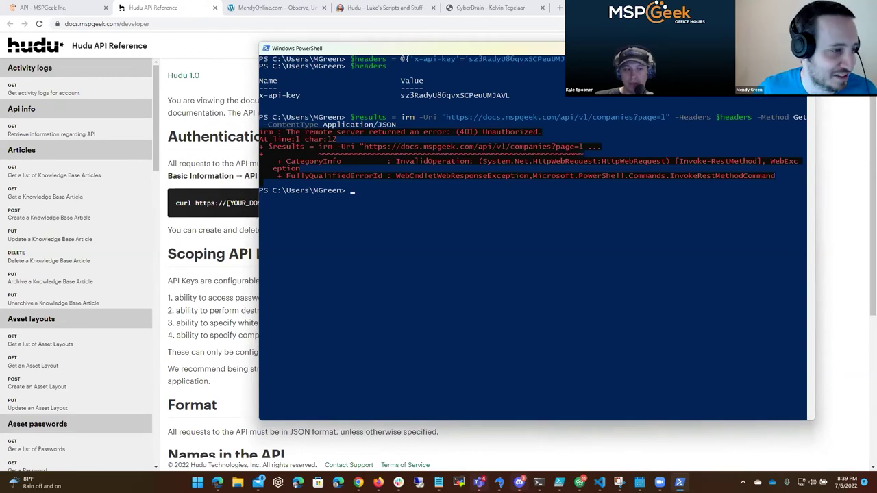
pyautogui.click(763, 48)
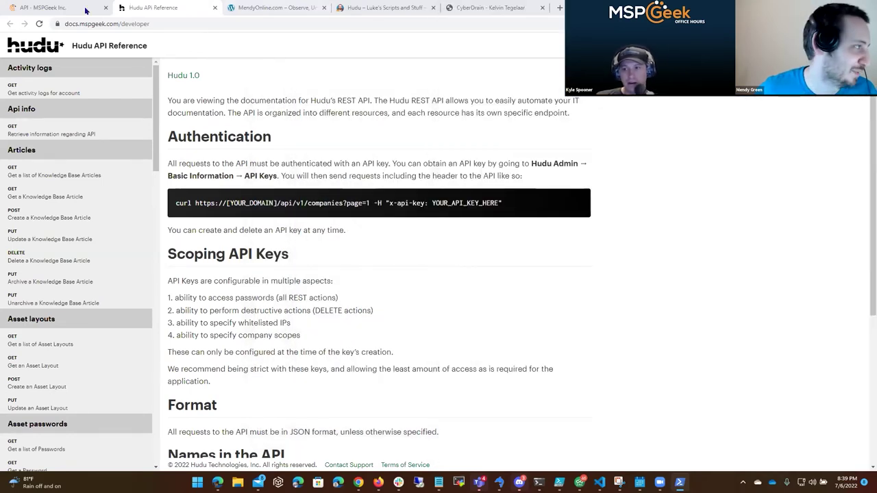
# Close the 'API - MSPGeek Inc.' API keys tab, leaving the Hudu API Reference open
pyautogui.click(86, 11)
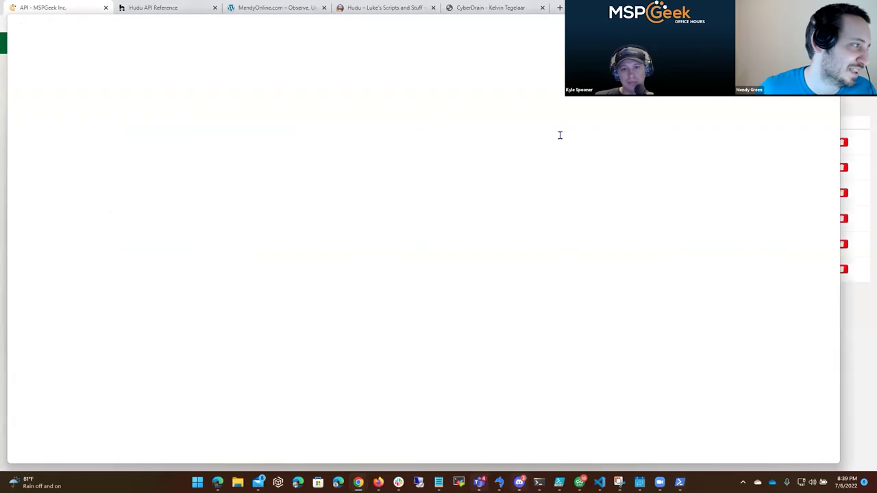
pyautogui.hotkey('ctrl', 'w')
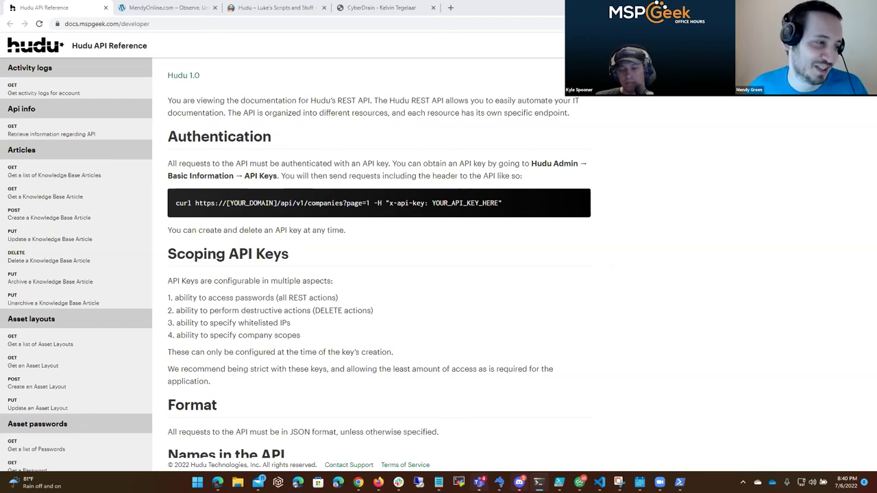
# Clear the console and list all Hudu companies with Get-HuduCompanies
pyautogui.hotkey('alt', 'Tab')
pyautogui.write('cls')
pyautogui.press('Return')
pyautogui.write('get-huducom')
pyautogui.press('Tab')
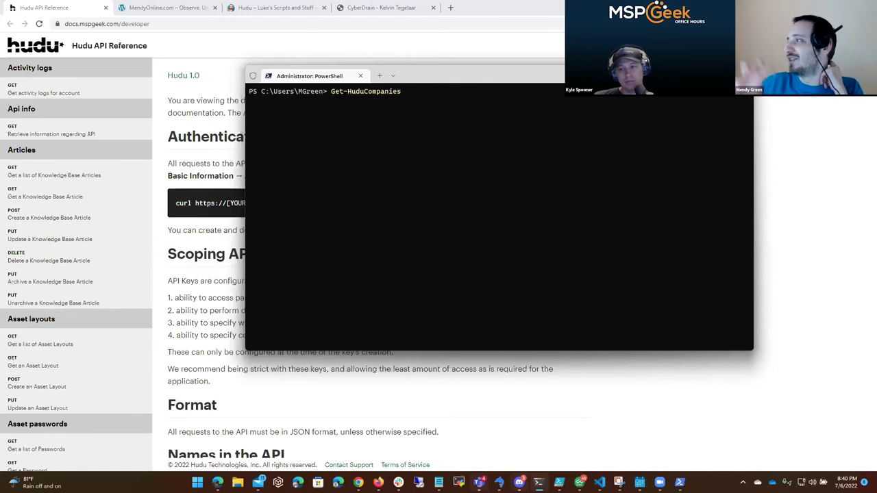
pyautogui.press('Return')
# List the HuduApi module's functions, then try Get-HuduPasswords, which fails with Bad credentials
pyautogui.write('get-command ')
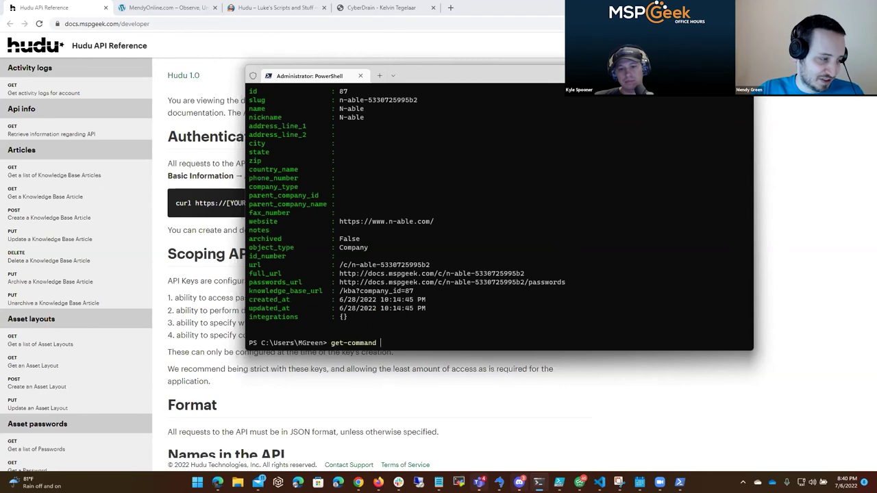
pyautogui.write('-Module huduapi')
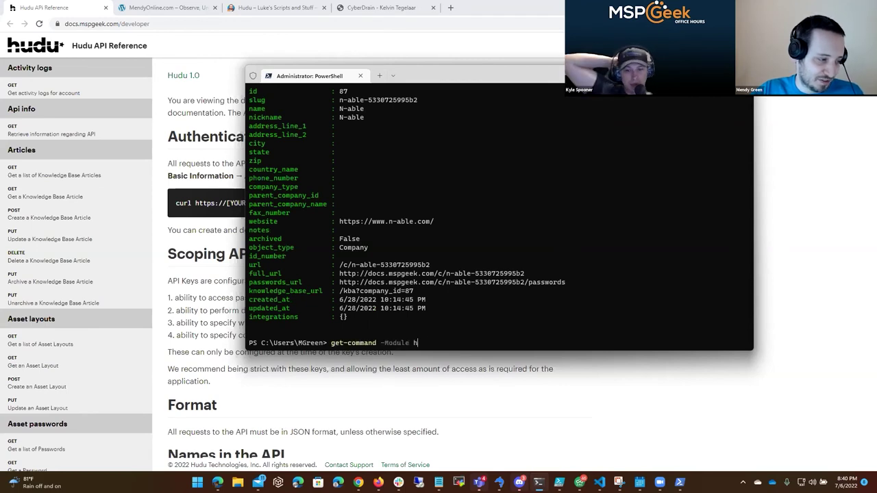
pyautogui.press('Return')
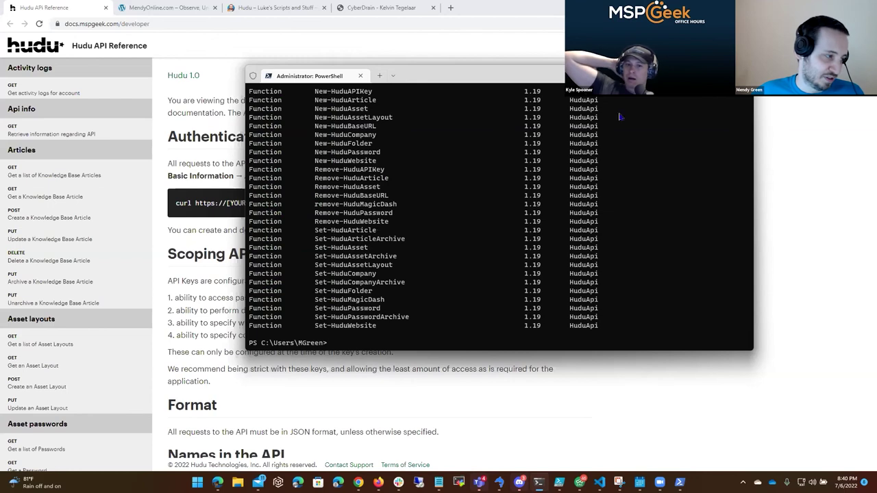
pyautogui.scroll(15, 573, 172)
pyautogui.scroll(-15, 573, 172)
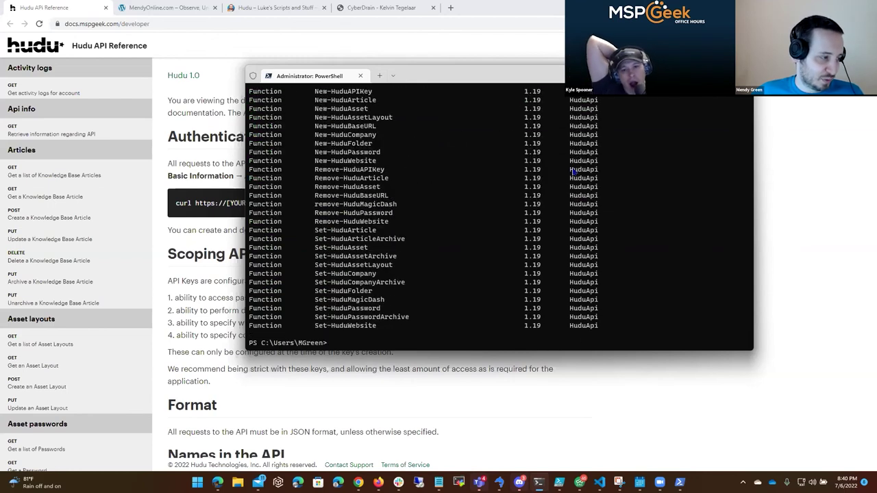
pyautogui.write('Get-Hudupas')
pyautogui.press('Tab')
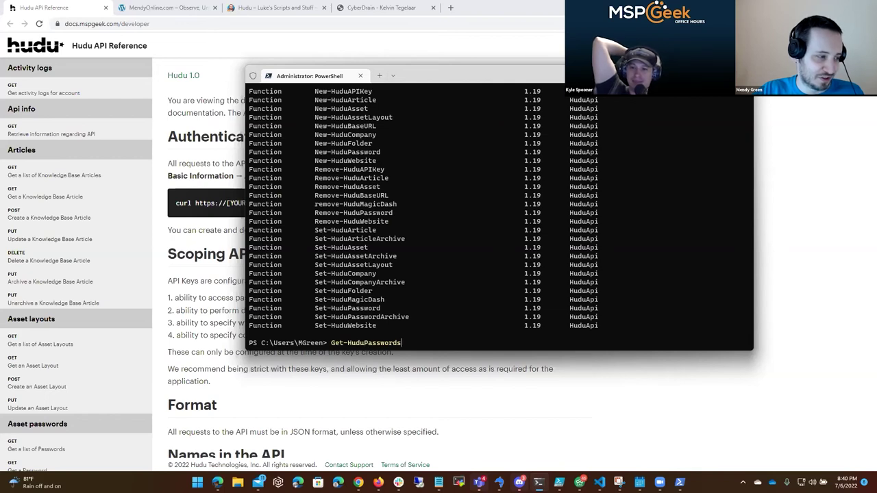
pyautogui.press('Return')
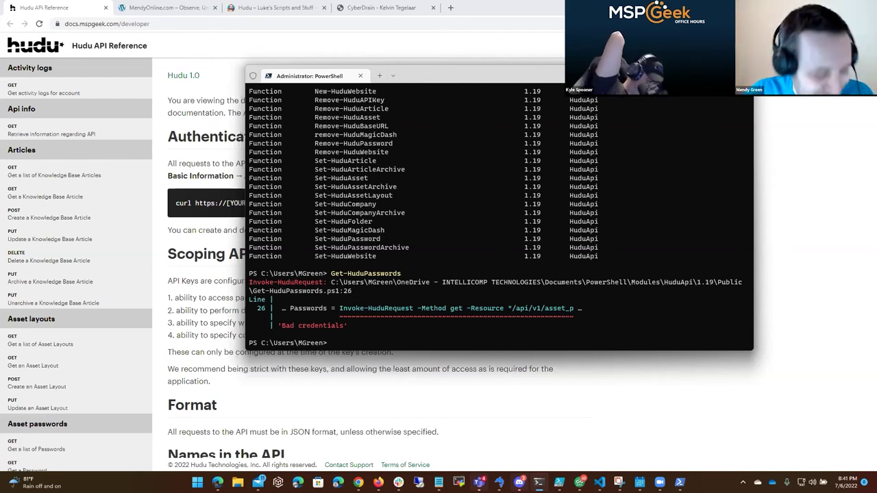
# Look up the 'Mendyonline Automation Yesterday' company (id 78) with Get-HuduCompanies -name and recall the command
pyautogui.write('Get-Huduco')
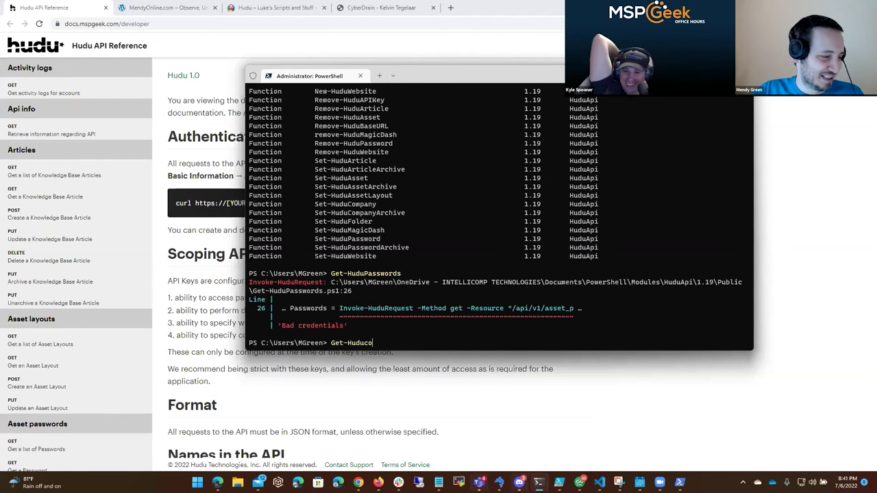
pyautogui.press('Tab')
pyautogui.write('-')
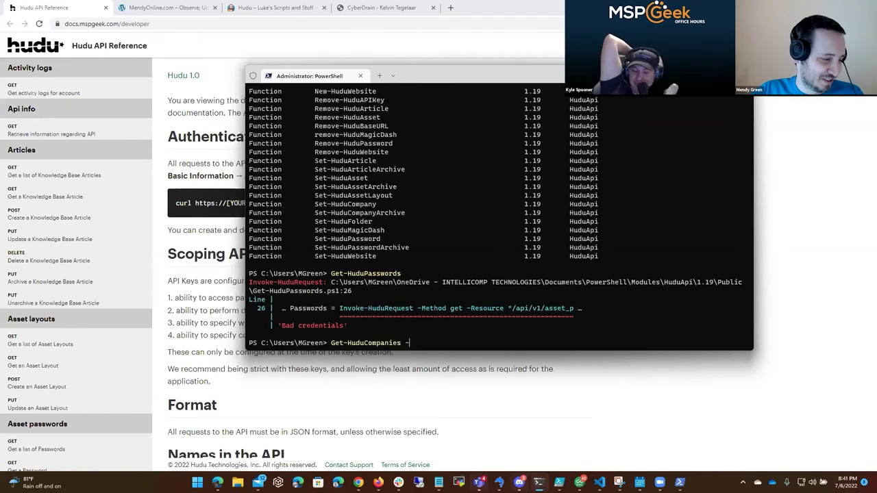
pyautogui.write("name 'Mendyonline ")
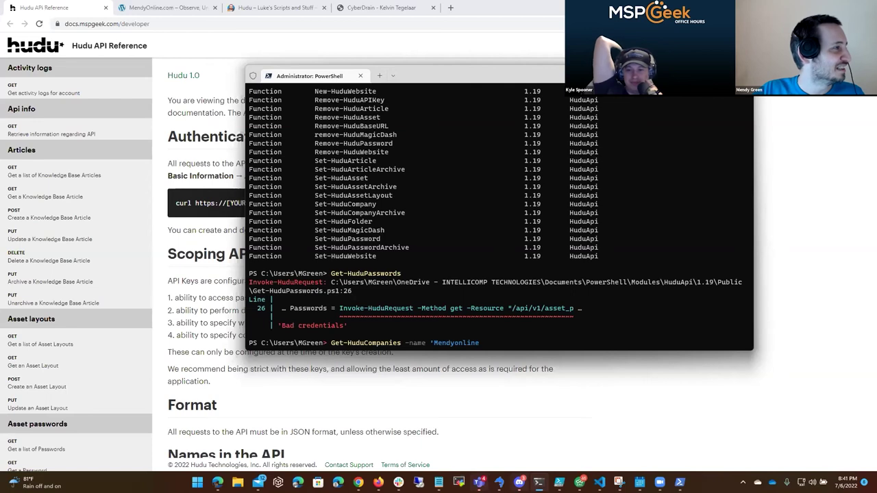
pyautogui.write("Automation Yesterday'")
pyautogui.press('Return')
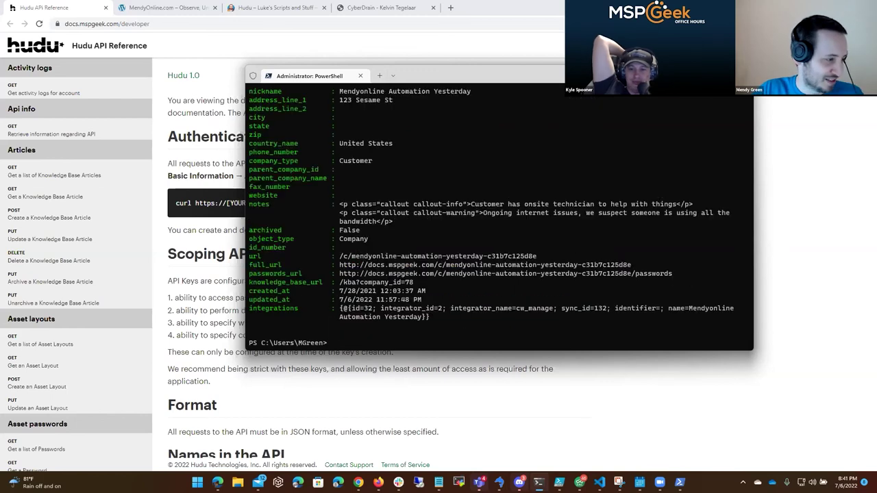
pyautogui.scroll(5, 580, 168)
pyautogui.scroll(-5, 579, 168)
pyautogui.scroll(3, 579, 168)
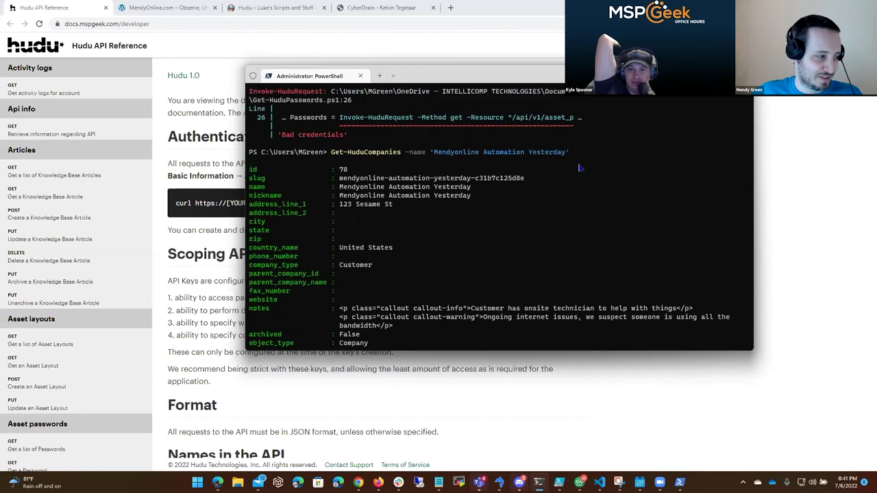
pyautogui.scroll(-3, 579, 168)
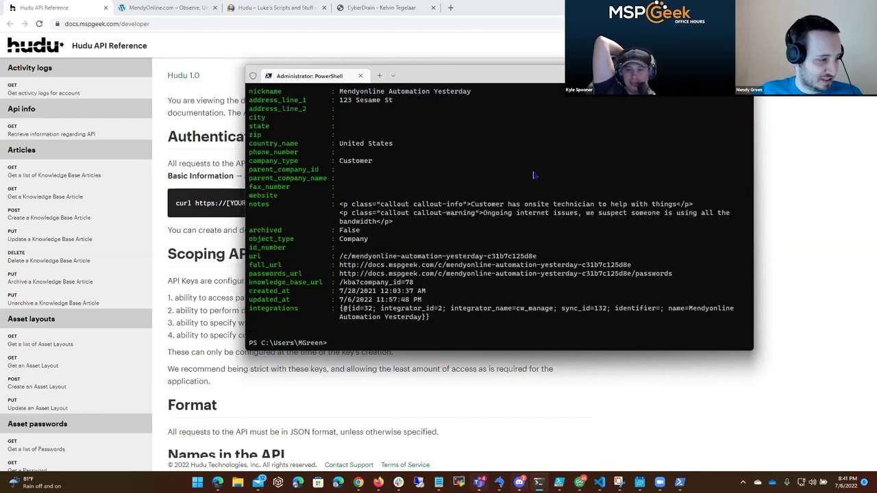
pyautogui.press('Up')
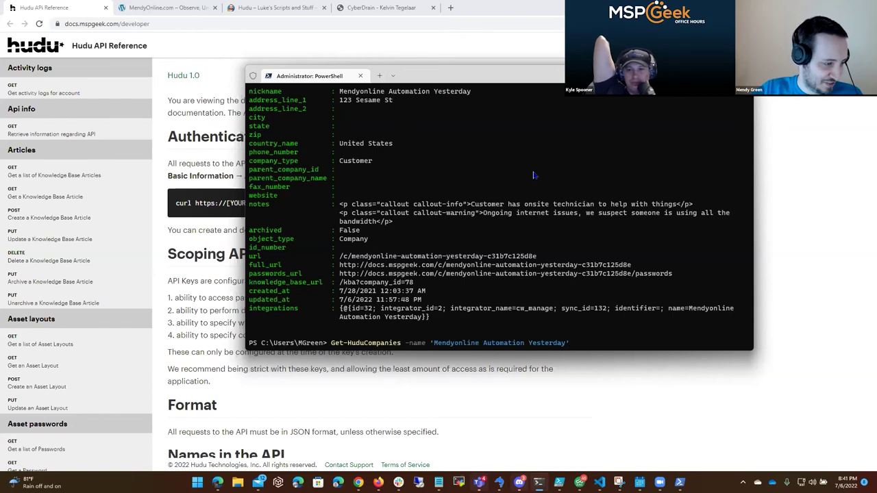
# Store the company in $Company, display its notes, and save them into $standardnotes
pyautogui.write('$Compa')
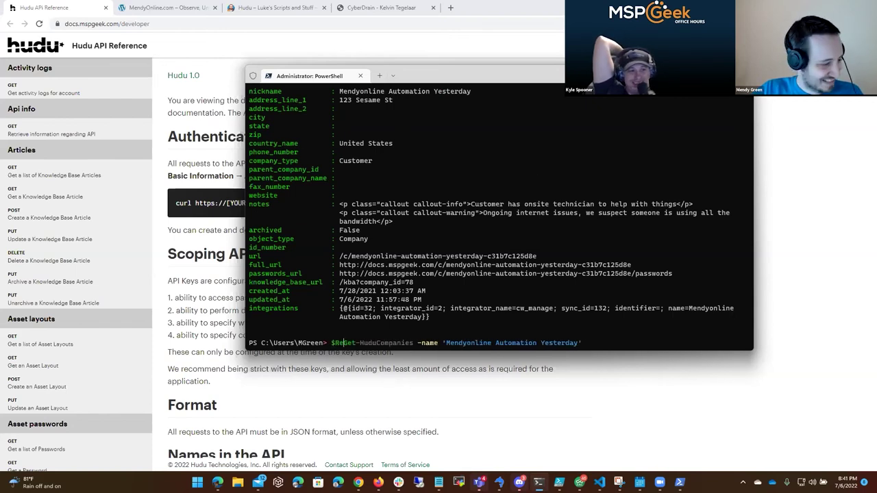
pyautogui.write('ny =')
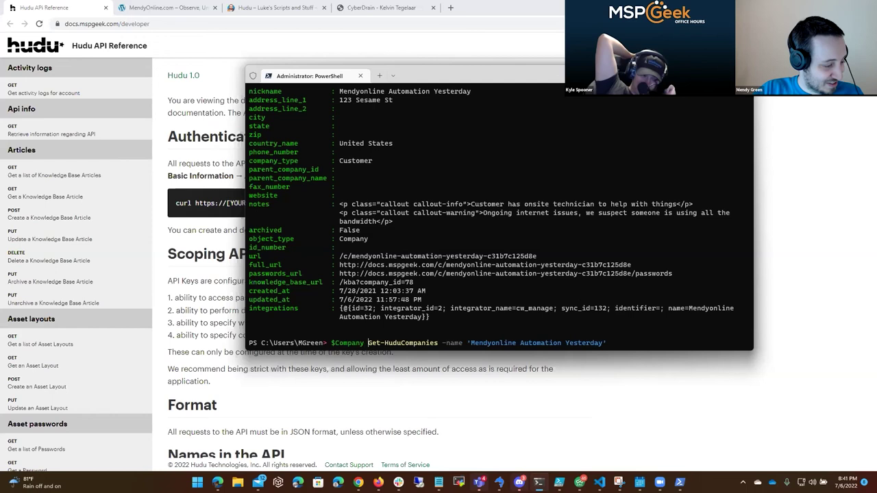
pyautogui.press('Return')
pyautogui.write('$Company.')
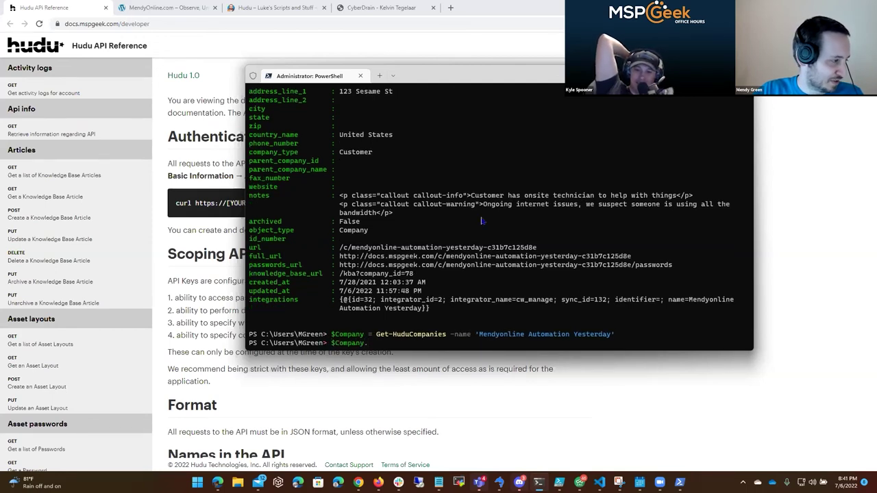
pyautogui.scroll(1, 483, 221)
pyautogui.write('no')
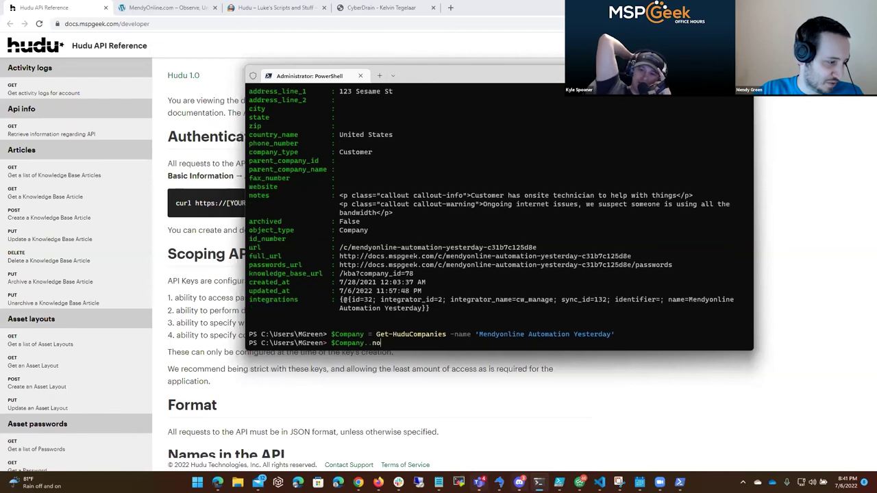
pyautogui.write('tes')
pyautogui.press('Return')
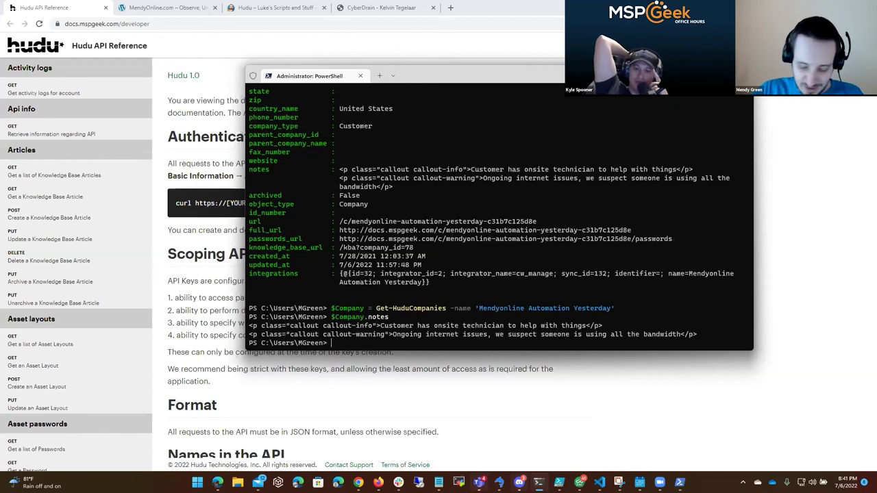
pyautogui.write('$stan')
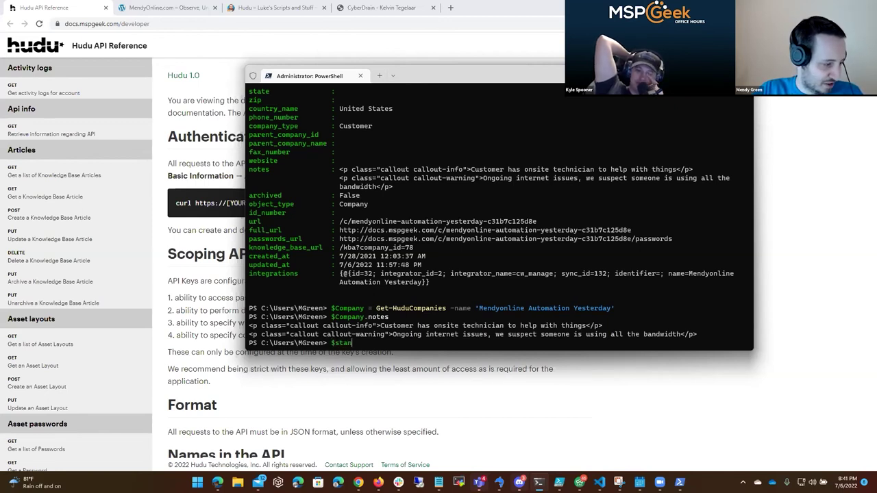
pyautogui.write('dardnotes = $compan')
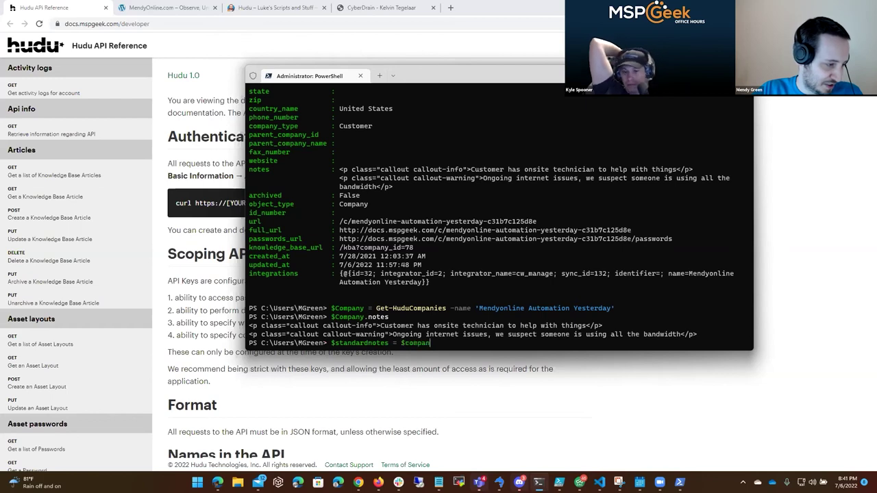
pyautogui.write('y.notes')
pyautogui.press('Return')
# Draft a Get-HuduCompanies | Set-HuduCompany notes update with $standardnotes, discard it, and clear the console
pyautogui.write('Get-HuduCompanies -')
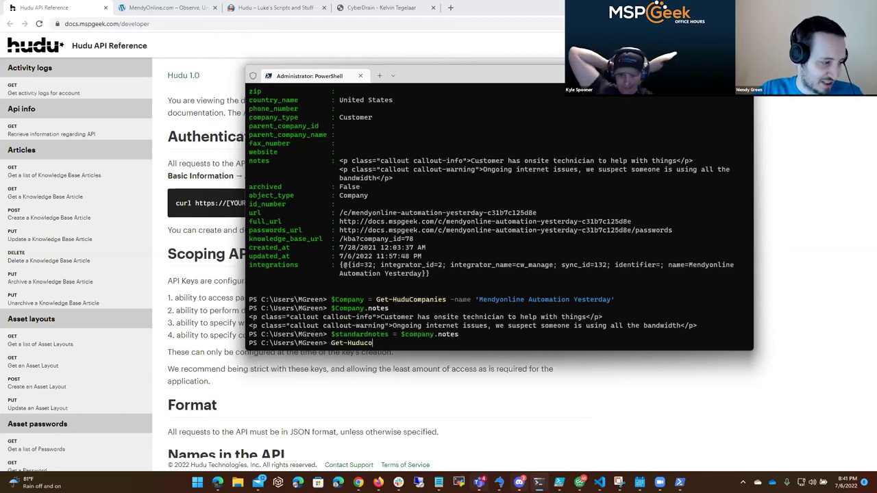
pyautogui.press('BackSpace')
pyautogui.write('|')
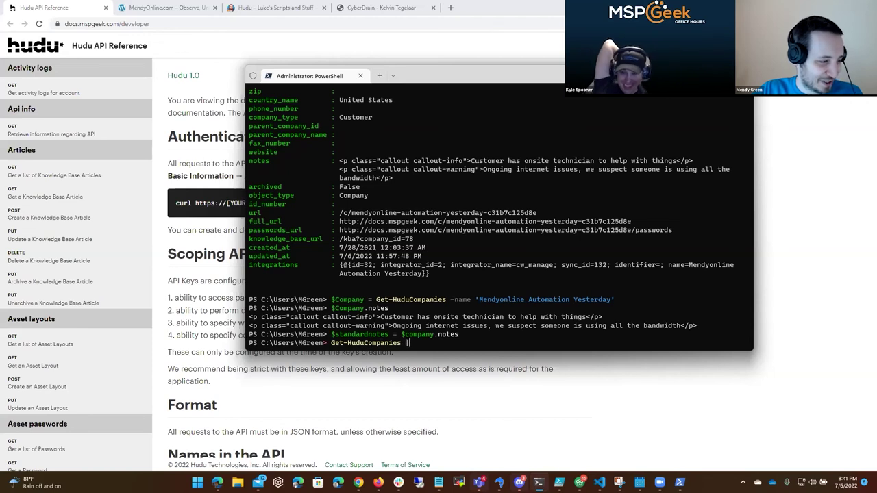
pyautogui.write('Set-HuduCompany')
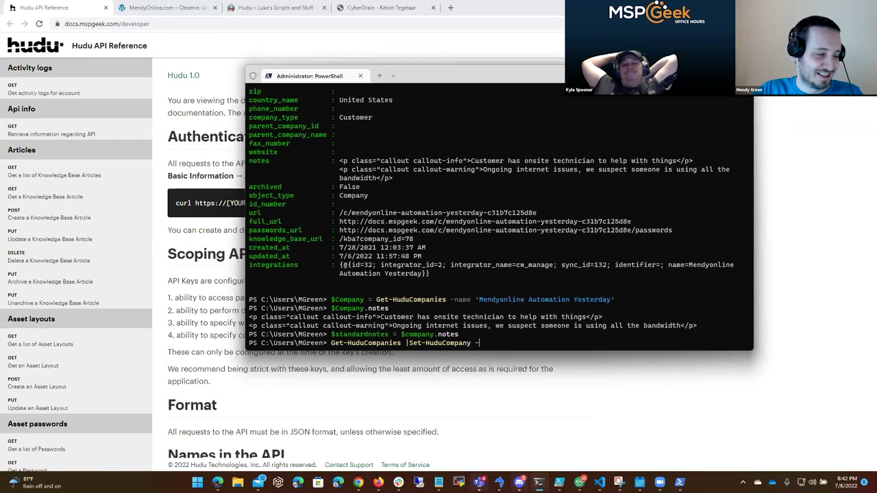
pyautogui.write(' -name')
pyautogui.press('BackSpace')
pyautogui.press('BackSpace')
pyautogui.press('BackSpace')
pyautogui.press('BackSpace')
pyautogui.write('ad')
pyautogui.press('Tab')
pyautogui.press('Tab')
pyautogui.press('Tab')
pyautogui.press('Tab')
pyautogui.press('Tab')
pyautogui.press('Tab')
pyautogui.press('Tab')
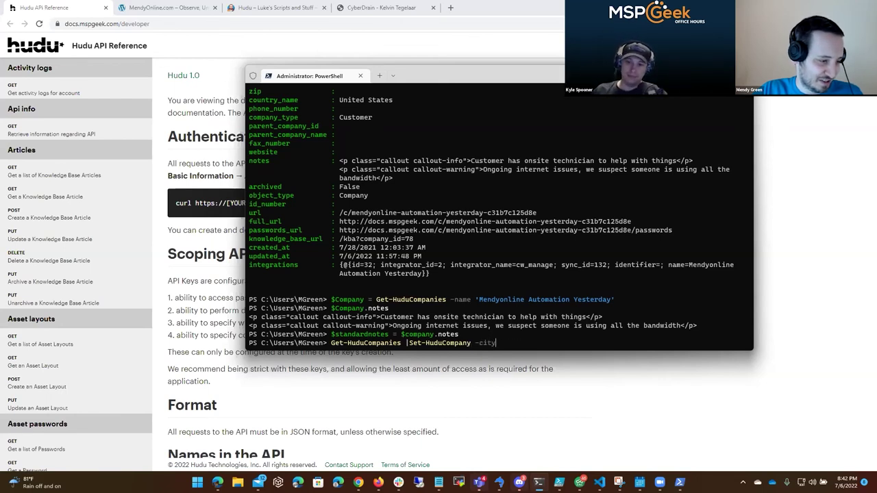
pyautogui.press('Tab')
pyautogui.press('Tab')
pyautogui.press('Tab')
pyautogui.press('Tab')
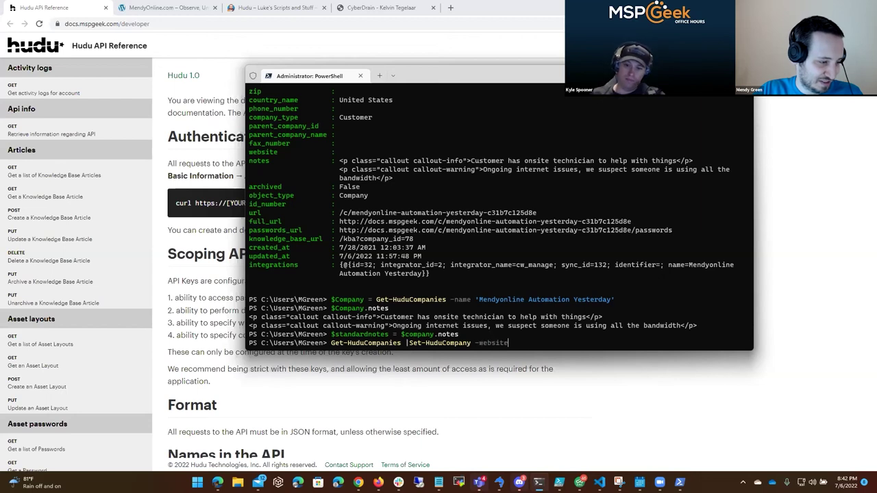
pyautogui.write('$')
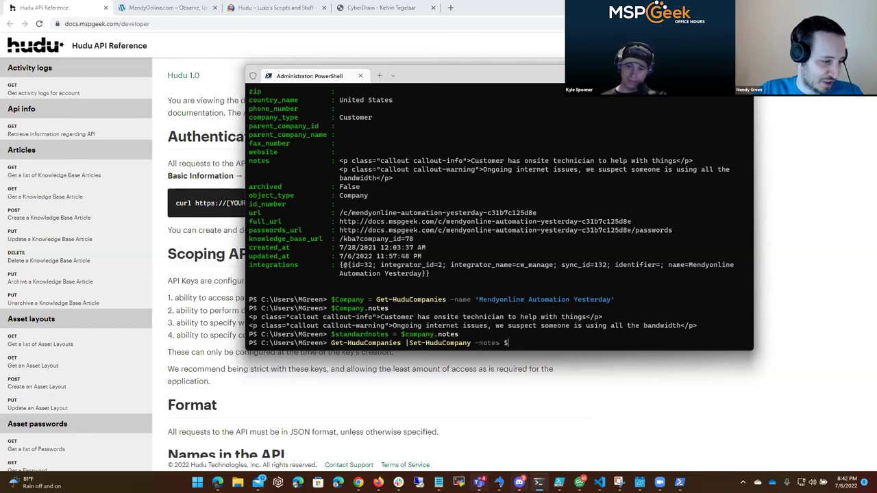
pyautogui.write('standardnotes')
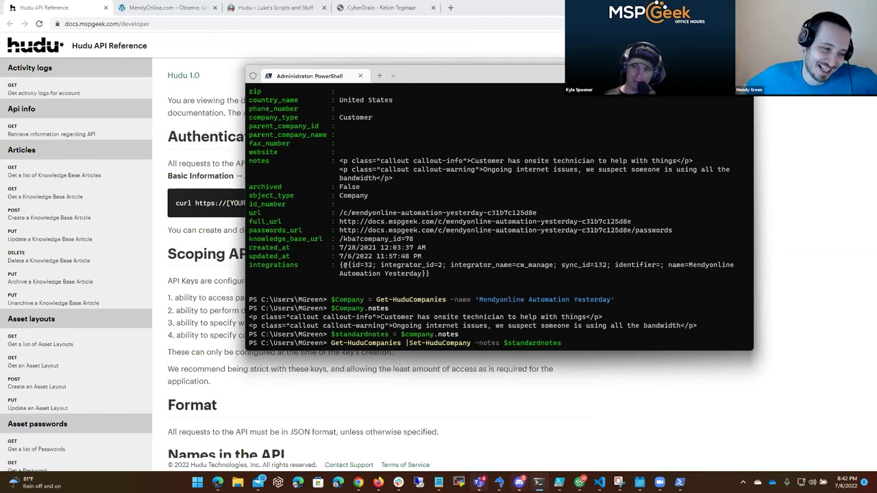
pyautogui.press('Escape')
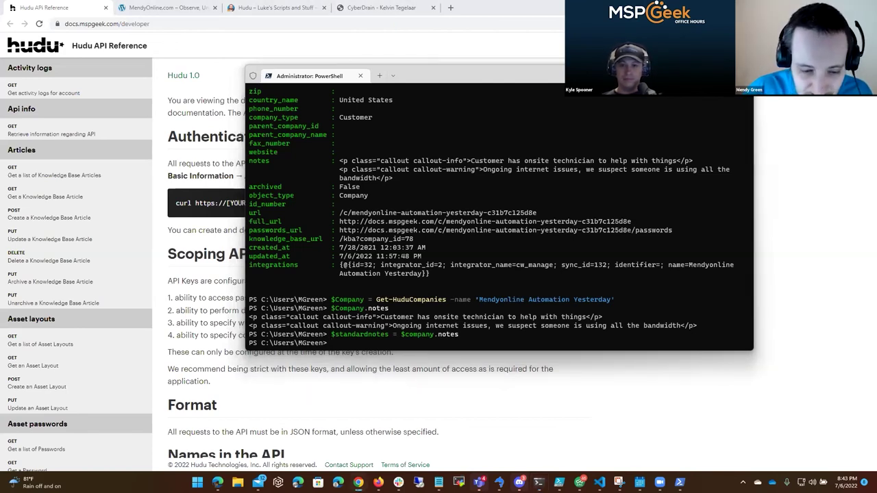
pyautogui.write('cls')
pyautogui.press('Return')
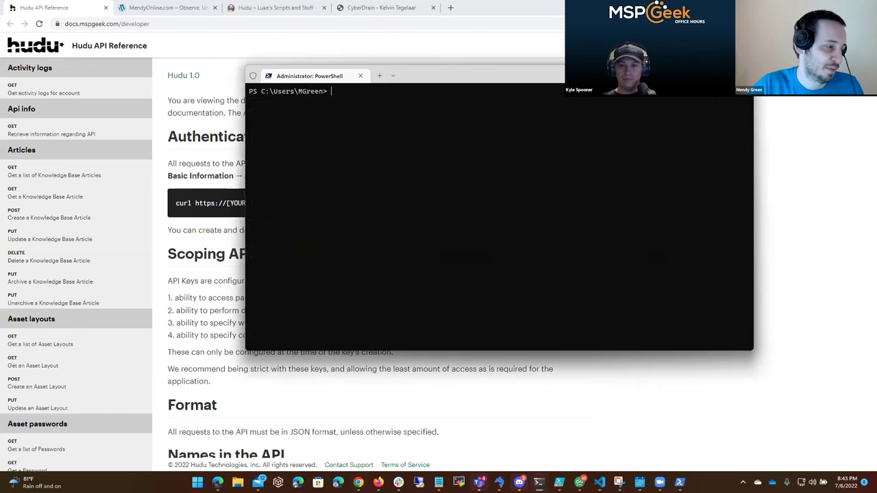
# Save all asset layouts to $assetlayouts with Get-HuduAssetLayouts and list their names with Select Name
pyautogui.write('Get')
pyautogui.write('-Hudu')
pyautogui.write('tlay')
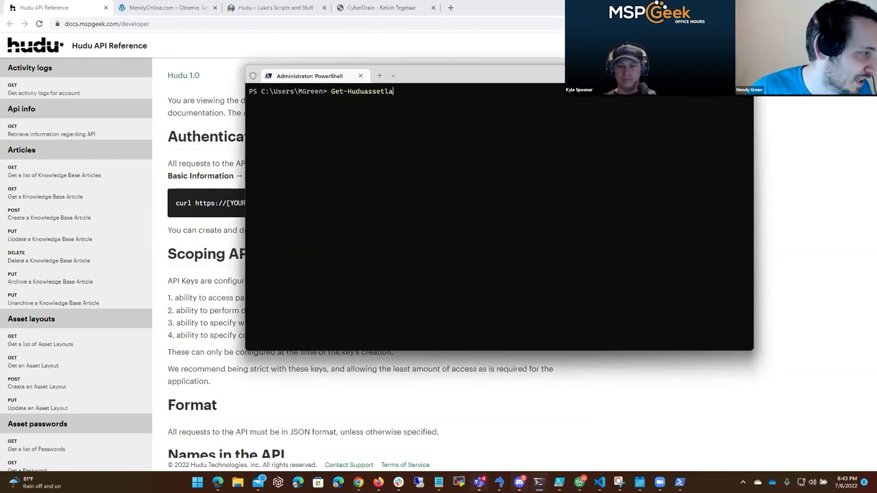
pyautogui.press('Tab')
pyautogui.press('Tab')
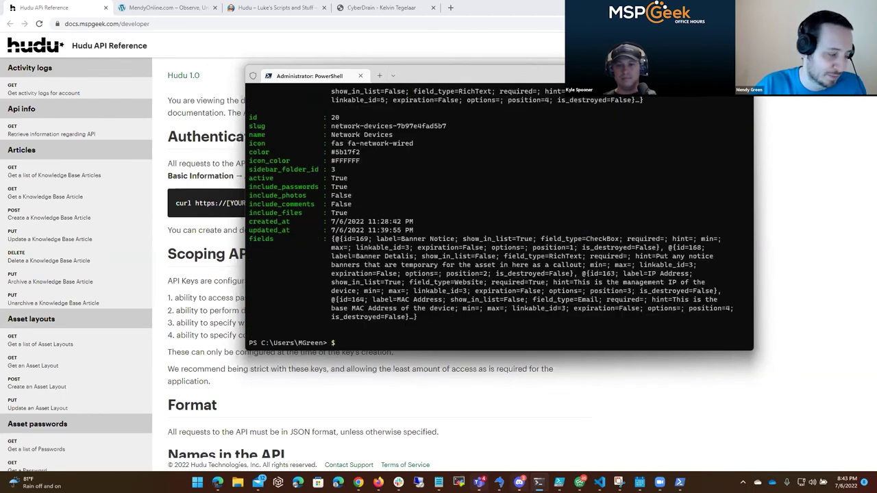
pyautogui.write('assetlayou')
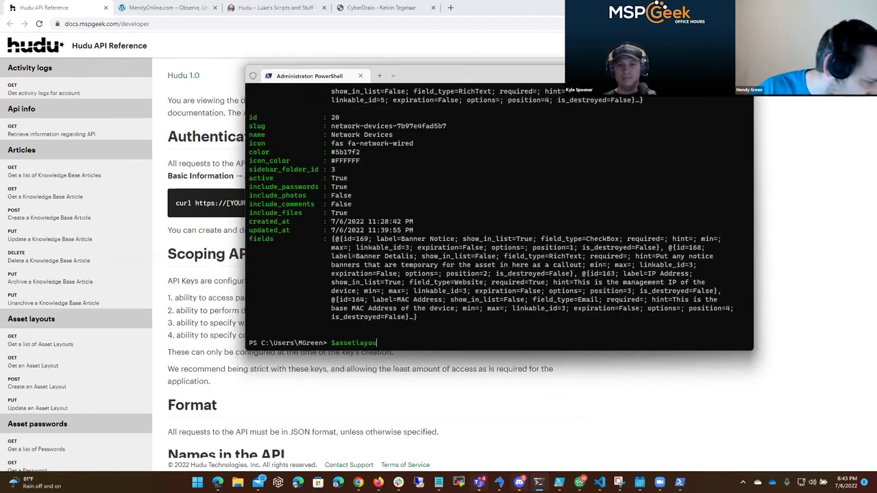
pyautogui.write('ts = $')
pyautogui.press('BackSpace')
pyautogui.write('Get-Hud')
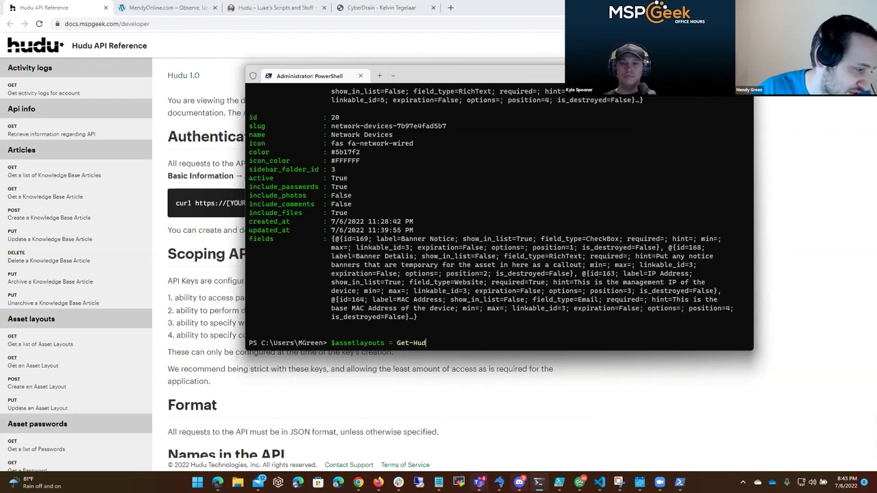
pyautogui.write('uassetla')
pyautogui.press('Tab')
pyautogui.press('Tab')
pyautogui.press('Return')
pyautogui.press('Up')
pyautogui.press('BackSpace')
pyautogui.press('BackSpace')
pyautogui.press('BackSpace')
pyautogui.press('BackSpace')
pyautogui.press('BackSpace')
pyautogui.press('BackSpace')
pyautogui.press('BackSpace')
pyautogui.press('BackSpace')
pyautogui.press('BackSpace')
pyautogui.press('BackSpace')
pyautogui.press('BackSpace')
pyautogui.press('BackSpace')
pyautogui.press('BackSpace')
pyautogui.press('BackSpace')
pyautogui.press('BackSpace')
pyautogui.press('BackSpace')
pyautogui.press('BackSpace')
pyautogui.press('BackSpace')
pyautogui.press('BackSpace')
pyautogui.press('BackSpace')
pyautogui.write('|Select Name')
pyautogui.press('Return')
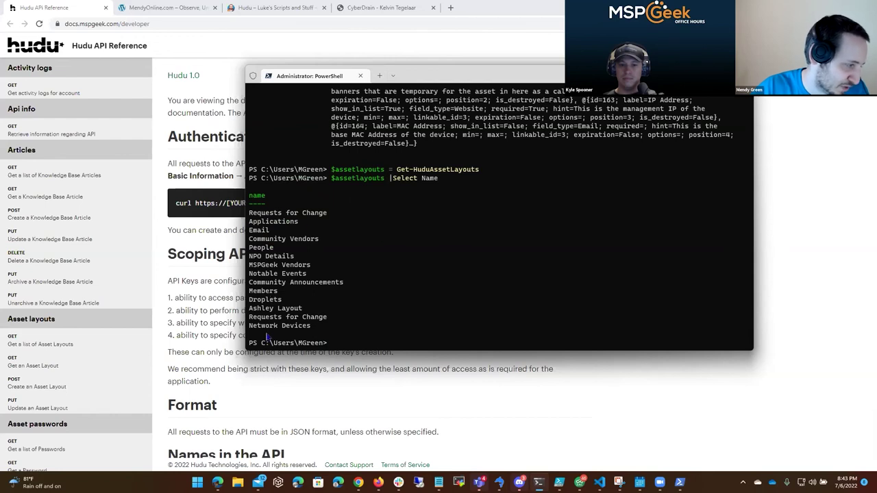
# Filter $assetlayouts with where {$_.name -eq 'Network Devices'} to show that layout (id 20)
pyautogui.moveTo(250, 328); pyautogui.dragTo(310, 330)
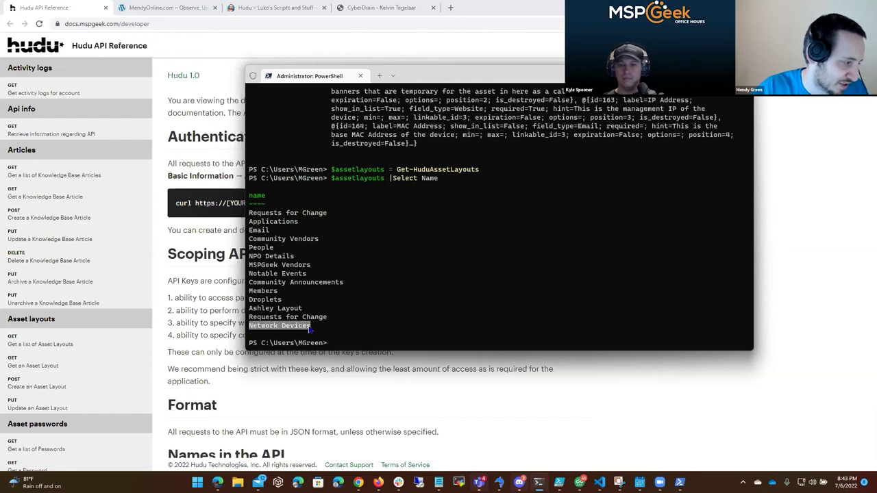
pyautogui.press('Return')
pyautogui.press('Up')
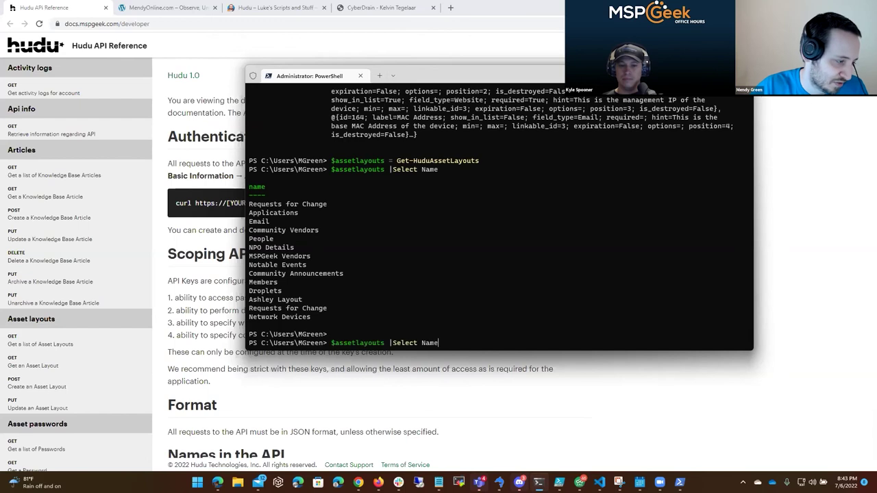
pyautogui.press('BackSpace')
pyautogui.press('BackSpace')
pyautogui.press('BackSpace')
pyautogui.press('BackSpace')
pyautogui.press('BackSpace')
pyautogui.press('BackSpace')
pyautogui.press('BackSpace')
pyautogui.press('BackSpace')
pyautogui.press('BackSpace')
pyautogui.press('BackSpace')
pyautogui.press('BackSpace')
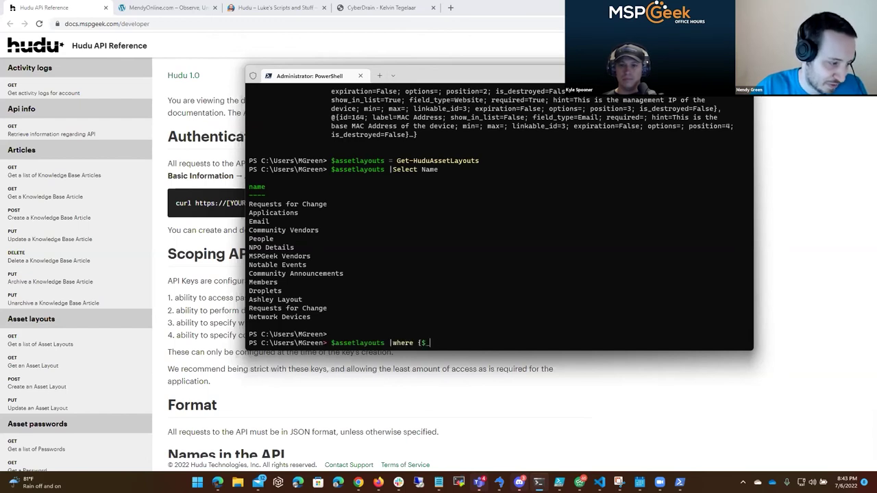
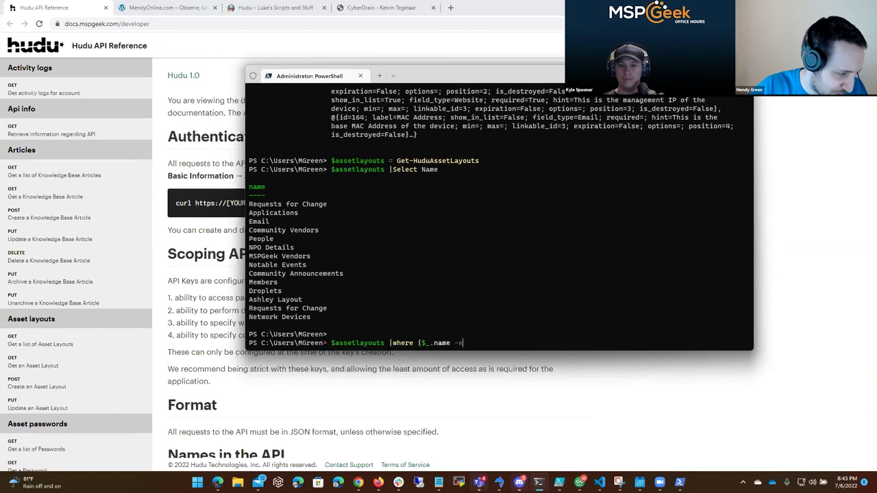
pyautogui.press('BackSpace')
pyautogui.press('BackSpace')
pyautogui.press('BackSpace')
pyautogui.press('BackSpace')
pyautogui.press('BackSpace')
pyautogui.press('BackSpace')
pyautogui.press('BackSpace')
pyautogui.press('BackSpace')
pyautogui.press('BackSpace')
pyautogui.press('BackSpace')
pyautogui.press('BackSpace')
pyautogui.press('BackSpace')
pyautogui.press('BackSpace')
pyautogui.press('BackSpace')
pyautogui.press('BackSpace')
pyautogui.press('BackSpace')
pyautogui.press('BackSpace')
pyautogui.press('BackSpace')
pyautogui.press('BackSpace')
pyautogui.press('BackSpace')
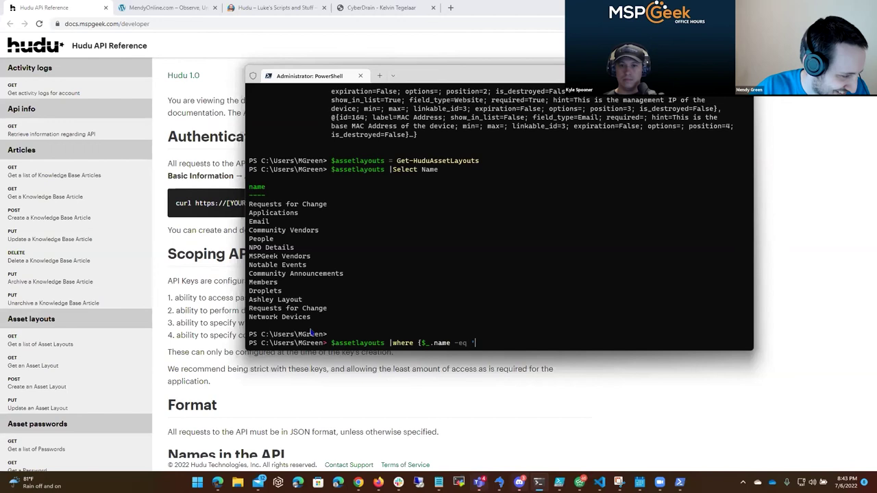
pyautogui.moveTo(249, 318); pyautogui.dragTo(308, 319)
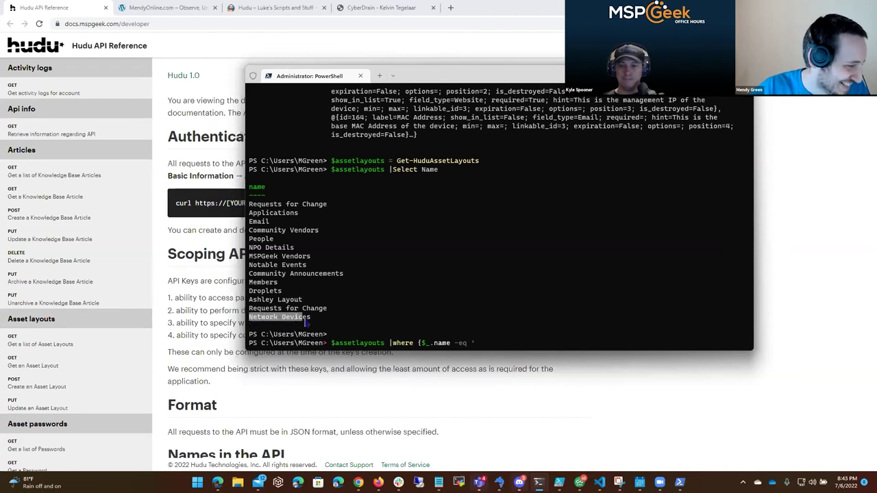
pyautogui.hotkey('ctrl', 'c')
pyautogui.hotkey('ctrl', 'v')
pyautogui.write("'}")
pyautogui.press('Return')
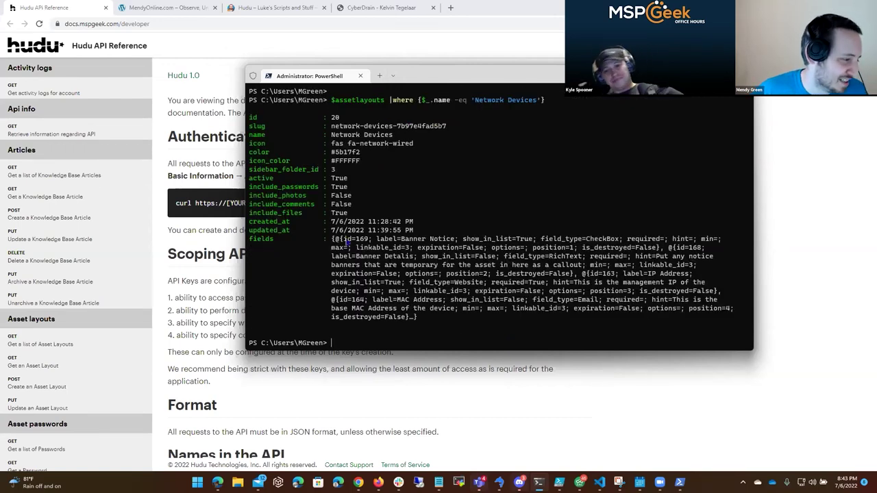
# Store the Network Devices layout filter result in $NetworkAssetLaout
pyautogui.moveTo(249, 238); pyautogui.dragTo(281, 243)
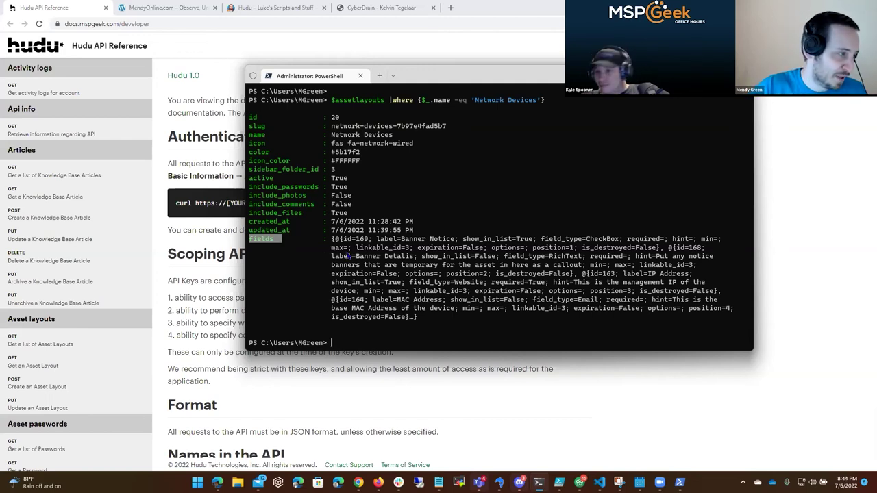
pyautogui.press('Up')
pyautogui.press('Home')
pyautogui.write('$NetworkA')
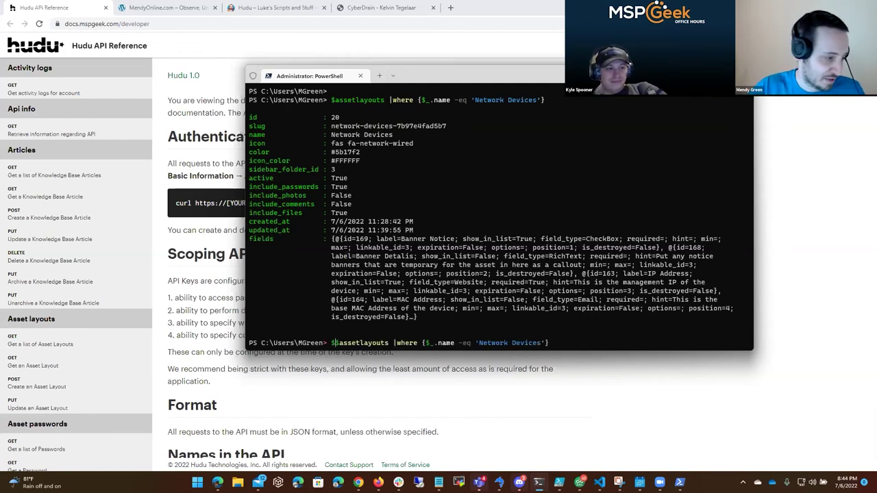
pyautogui.write('ssetLaout =')
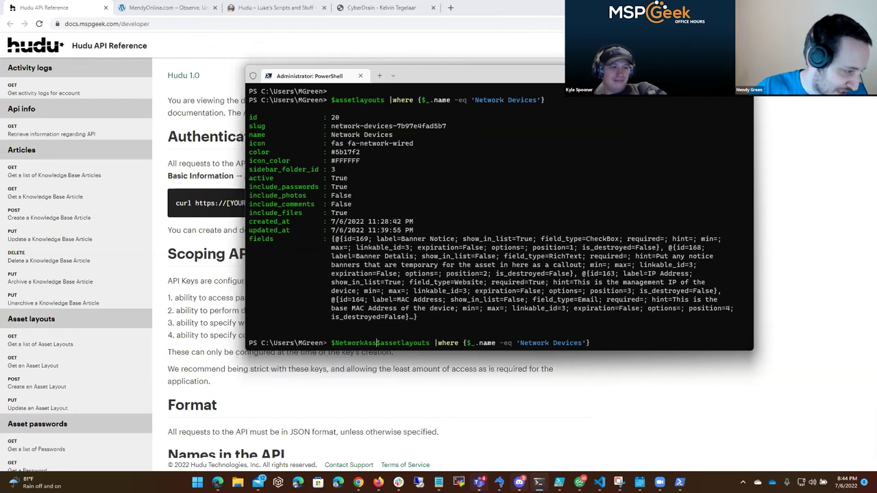
pyautogui.press('Return')
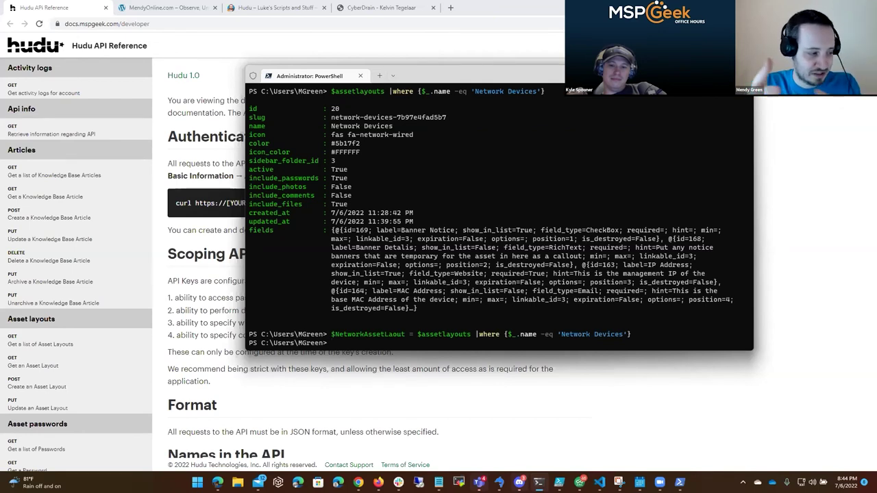
# List $NetworkAssetLaout.fields and browse the entries, marking Banner Details and IP Address
pyautogui.write('$netw')
pyautogui.press('Tab')
pyautogui.write('.fields')
pyautogui.press('Return')
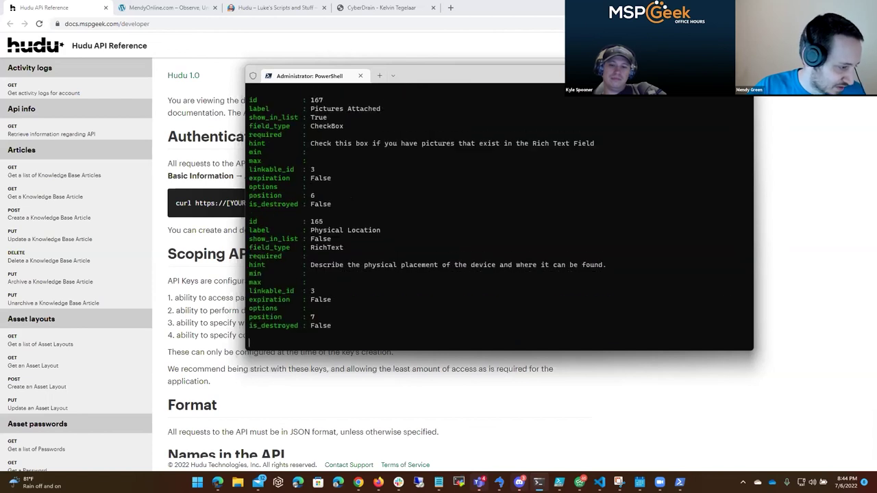
pyautogui.scroll(20, 459, 213)
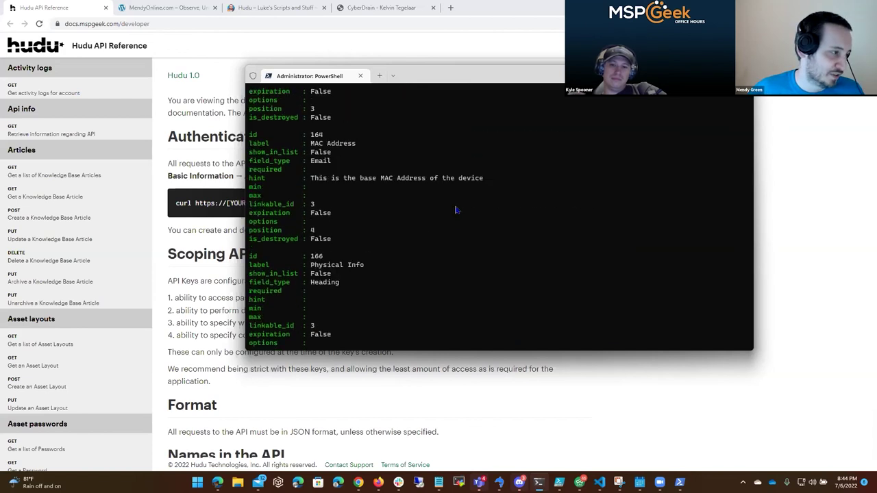
pyautogui.moveTo(348, 222); pyautogui.dragTo(421, 222)
pyautogui.scroll(-3, 533, 237)
pyautogui.scroll(-3, 458, 210)
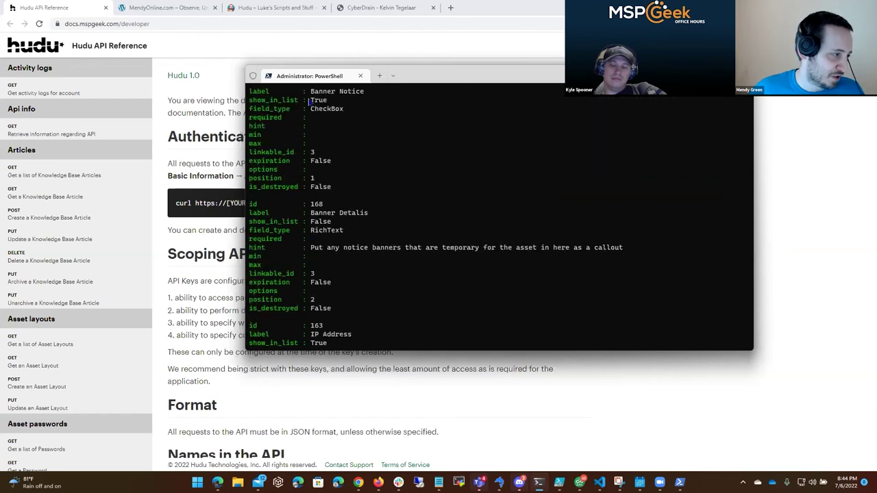
pyautogui.scroll(-3, 319, 222)
pyautogui.moveTo(250, 126); pyautogui.dragTo(317, 231)
pyautogui.scroll(-2, 434, 259)
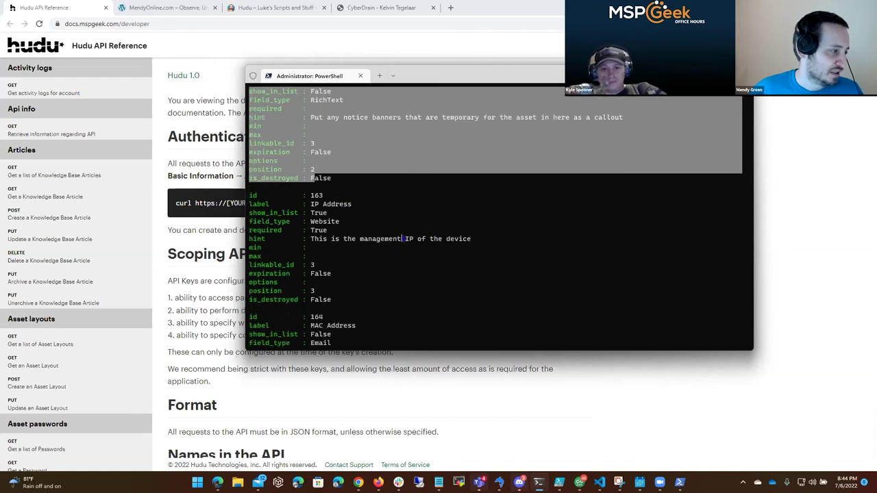
pyautogui.moveTo(274, 198); pyautogui.dragTo(438, 299)
pyautogui.click(306, 214)
pyautogui.moveTo(304, 203); pyautogui.dragTo(374, 207)
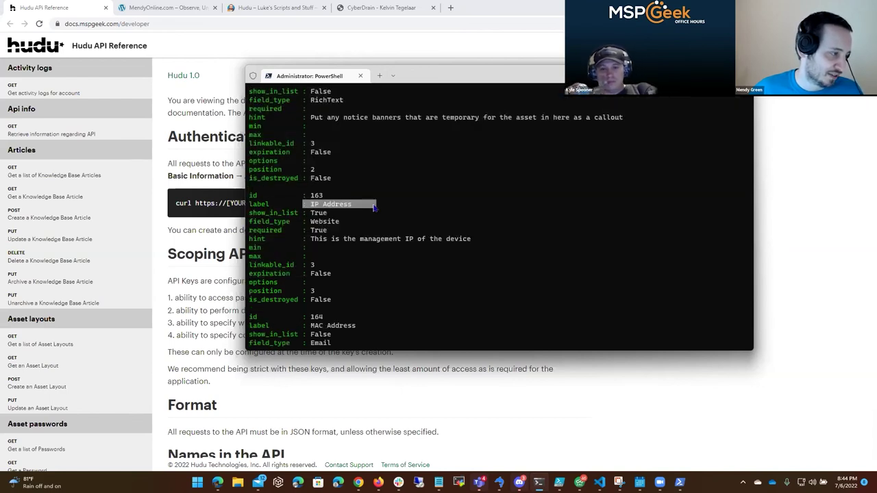
pyautogui.scroll(-7, 401, 250)
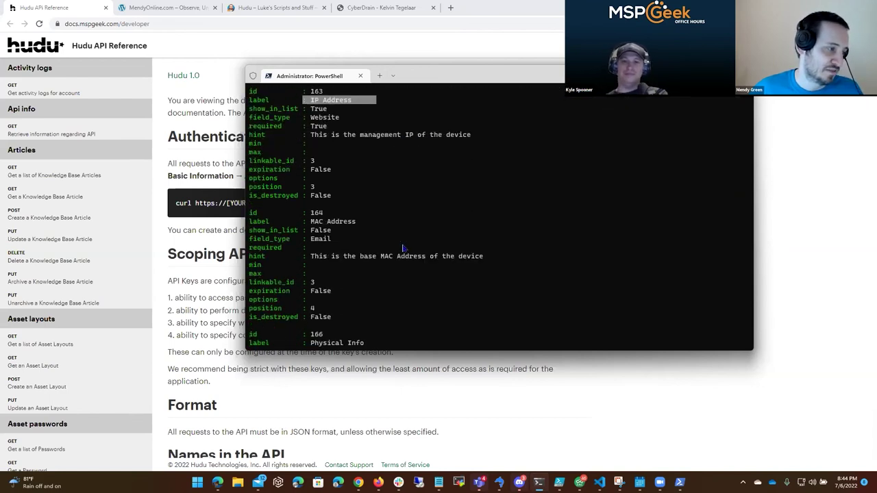
pyautogui.scroll(-5, 404, 248)
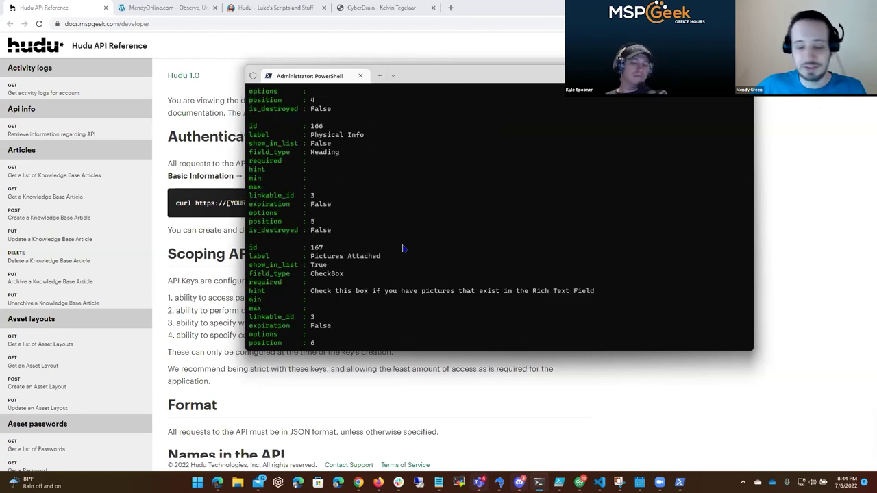
pyautogui.scroll(-6, 409, 248)
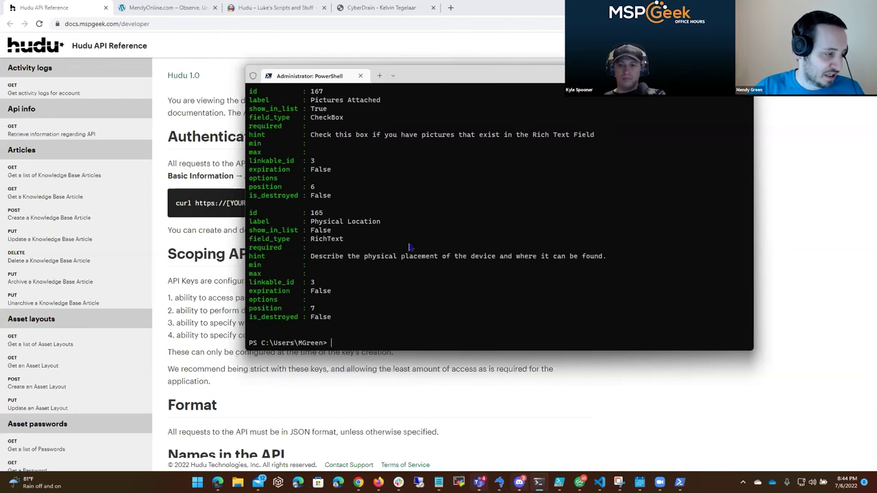
# Rerun with | select label and copy the seven labels, Banner Notice through Physical Location
pyautogui.press('Up')
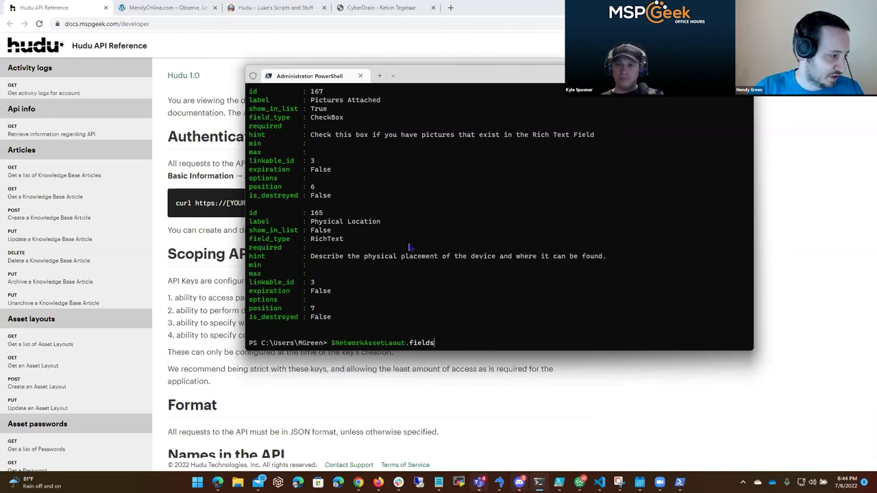
pyautogui.write('see')
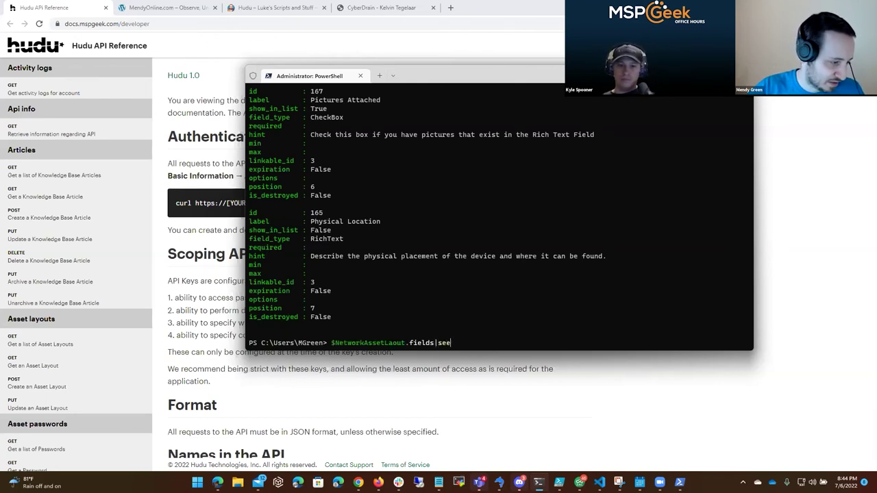
pyautogui.press('BackSpace')
pyautogui.write('lect')
pyautogui.press('BackSpace')
pyautogui.press('BackSpace')
pyautogui.write('elect label')
pyautogui.press('Return')
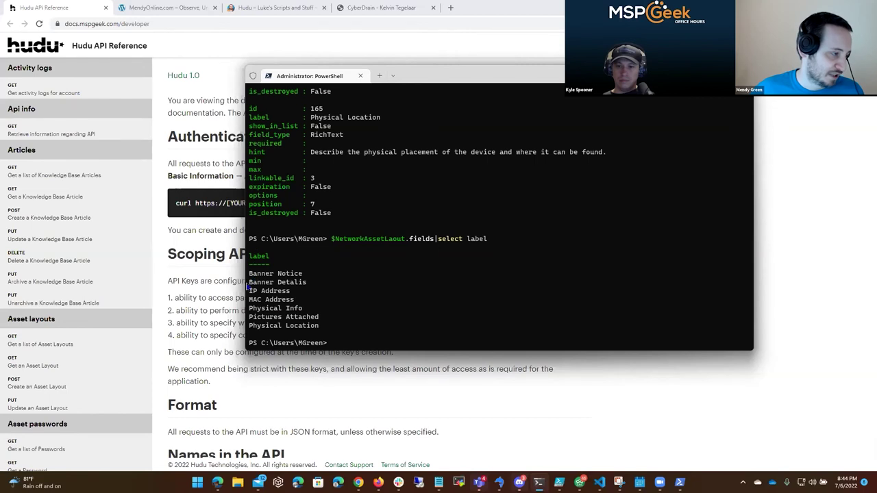
pyautogui.moveTo(249, 274); pyautogui.dragTo(316, 282)
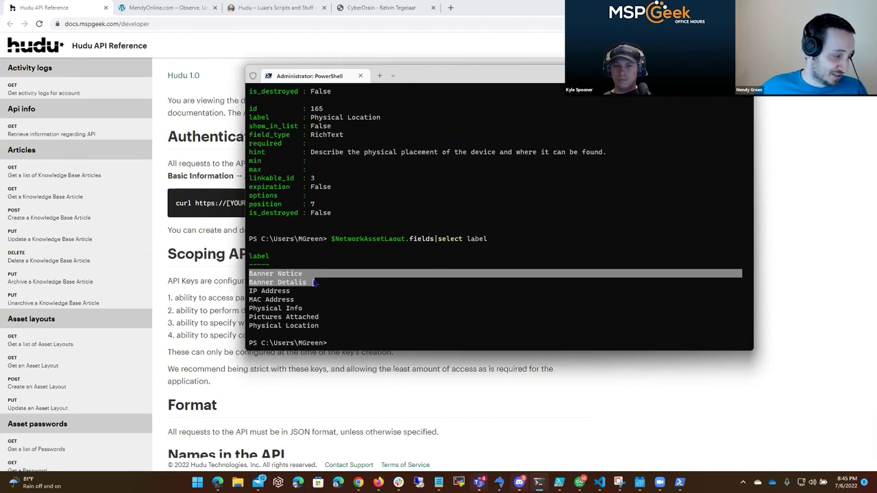
pyautogui.click(314, 282)
pyautogui.moveTo(250, 274); pyautogui.dragTo(328, 337)
pyautogui.rightClick(328, 337)
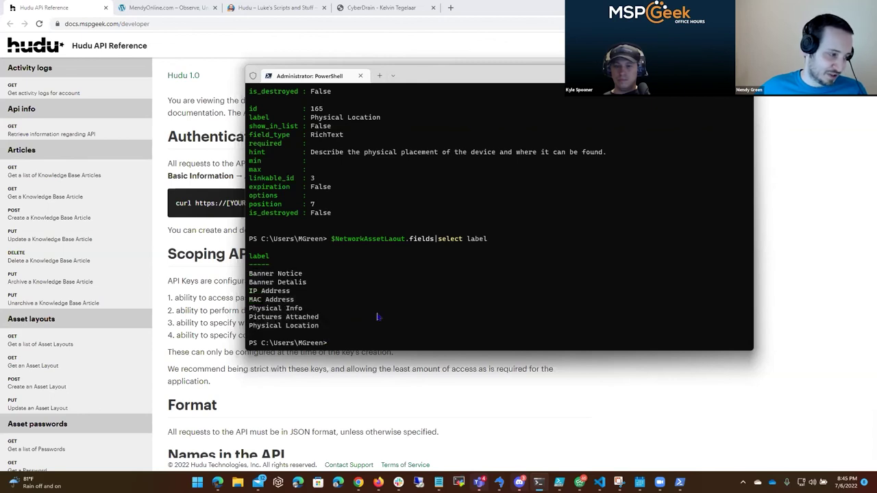
pyautogui.write('$newobj')
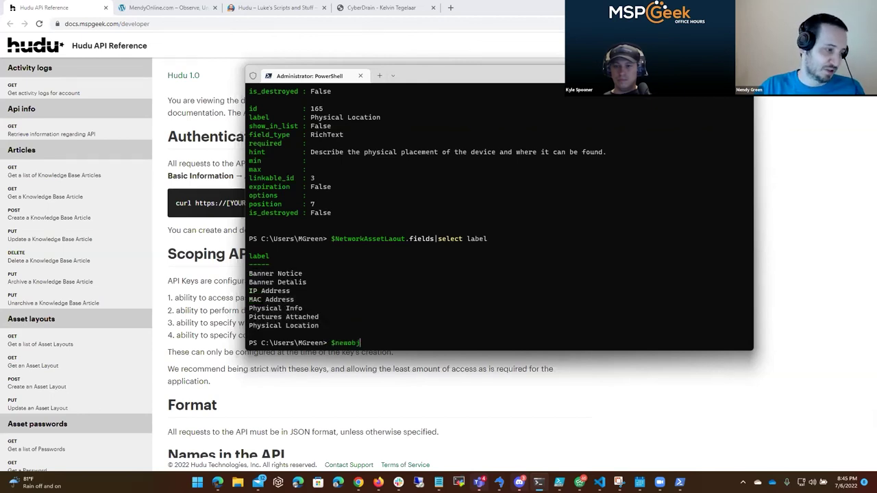
pyautogui.write('[pscustom')
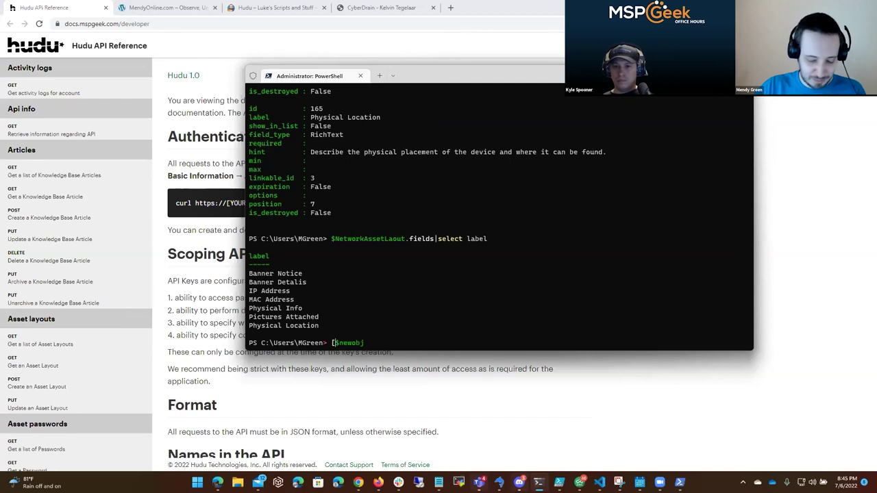
pyautogui.write('object]')
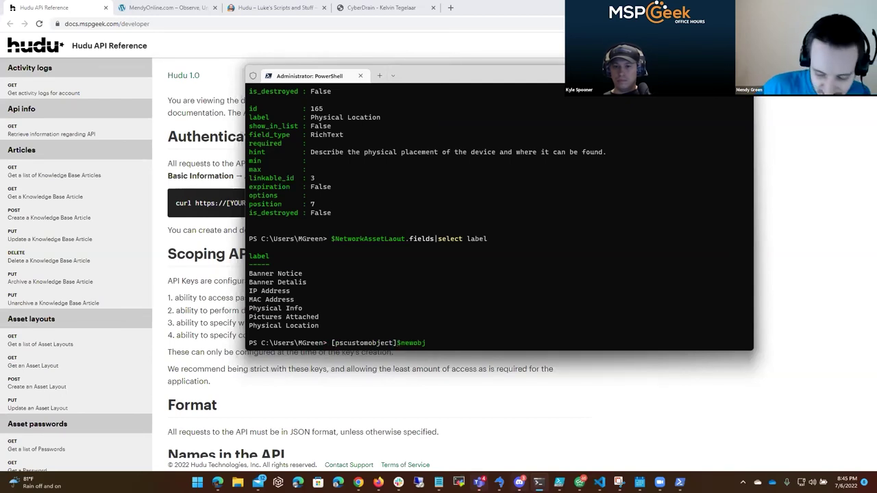
pyautogui.write(' 2')
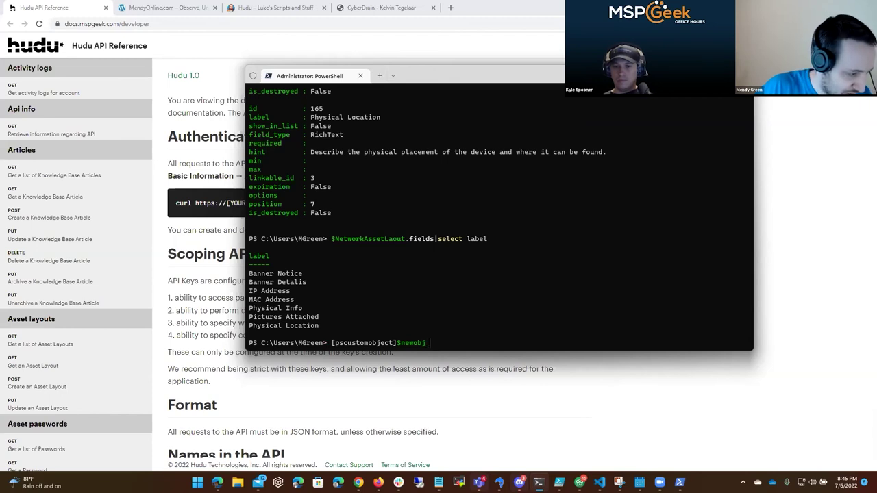
pyautogui.write(' @{')
# Cancel the unfinished $newobj pscustomobject definition and type Get-HuduAssetLayouts -name at the prompt
pyautogui.press('Return')
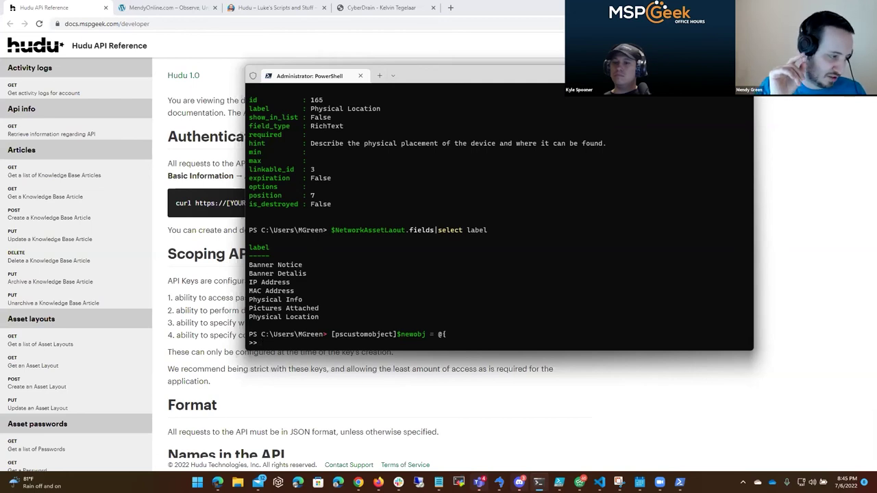
pyautogui.hotkey('ctrl', 'c')
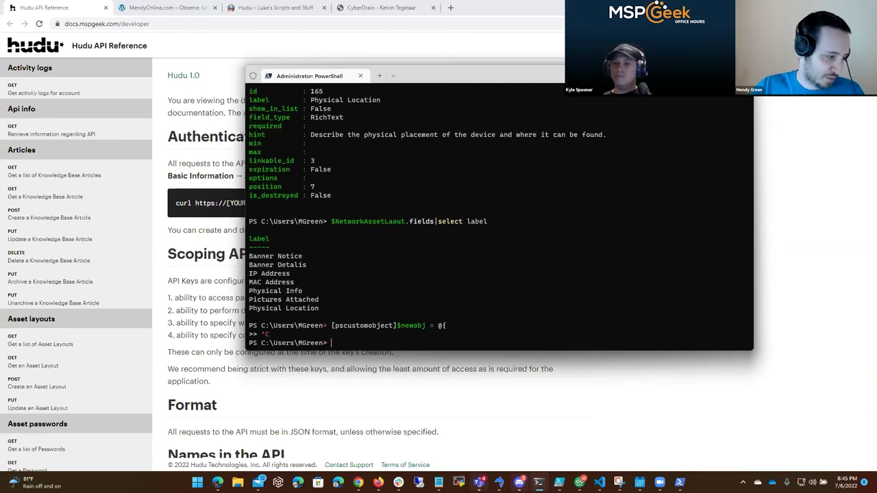
pyautogui.write('Get-HuduAssetLayoutFieldID')
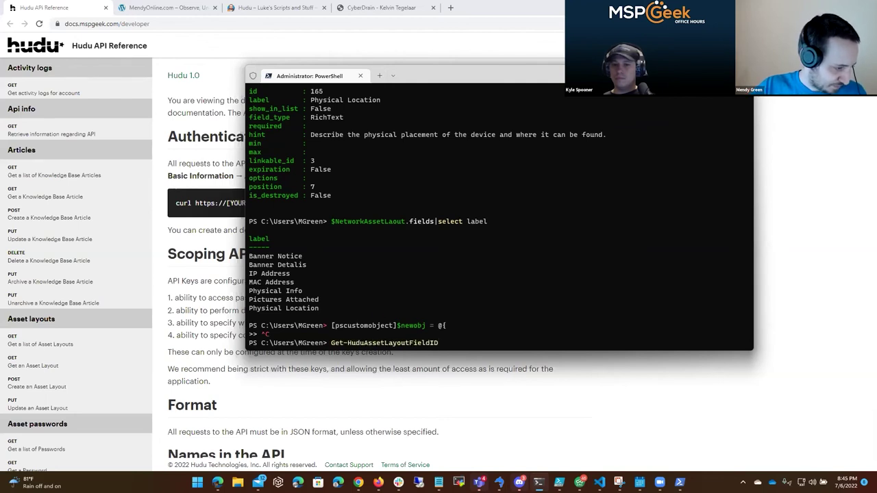
pyautogui.press('Tab')
pyautogui.write('-com')
pyautogui.press('BackSpace')
pyautogui.write('name')
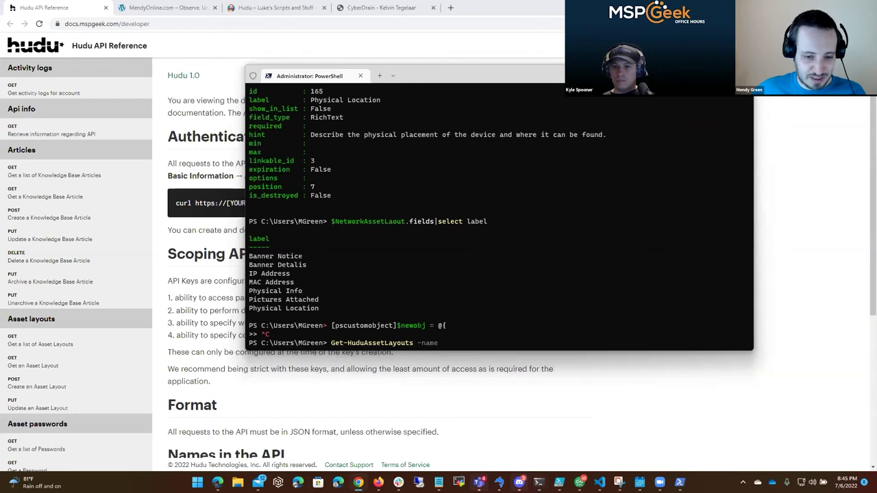
pyautogui.hotkey('alt', 'Tab')
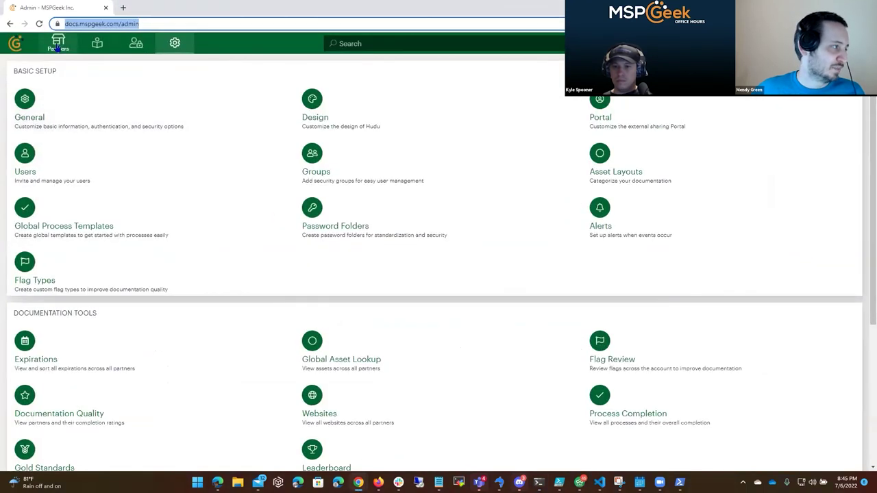
# Open the BaseSW1 Netgear S3300 asset from Partners and copy its full name
pyautogui.click(58, 43)
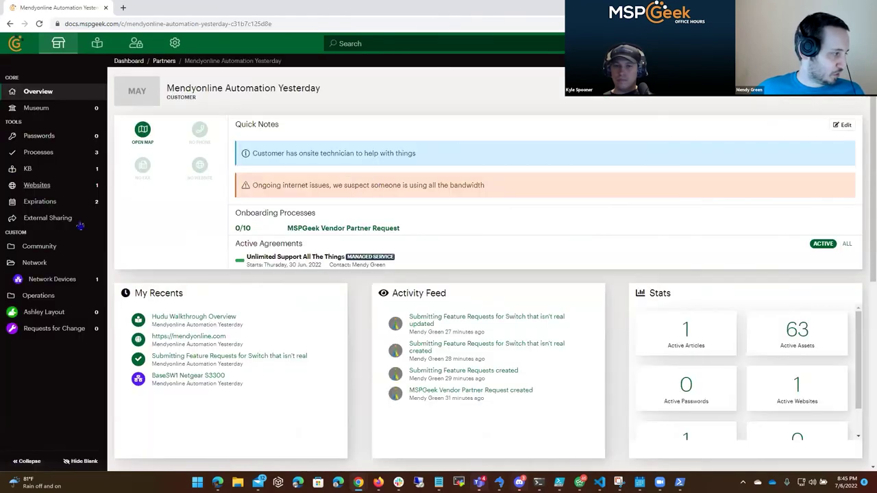
pyautogui.click(52, 279)
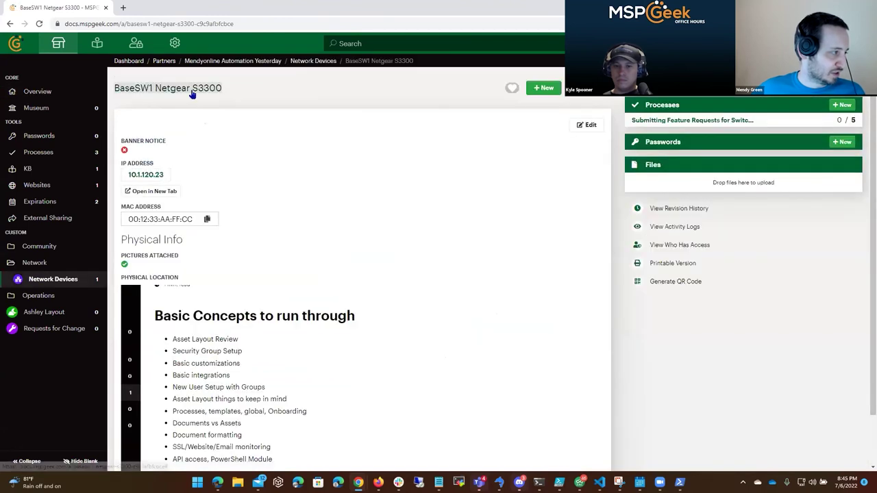
pyautogui.click(192, 89)
pyautogui.tripleClick(246, 90)
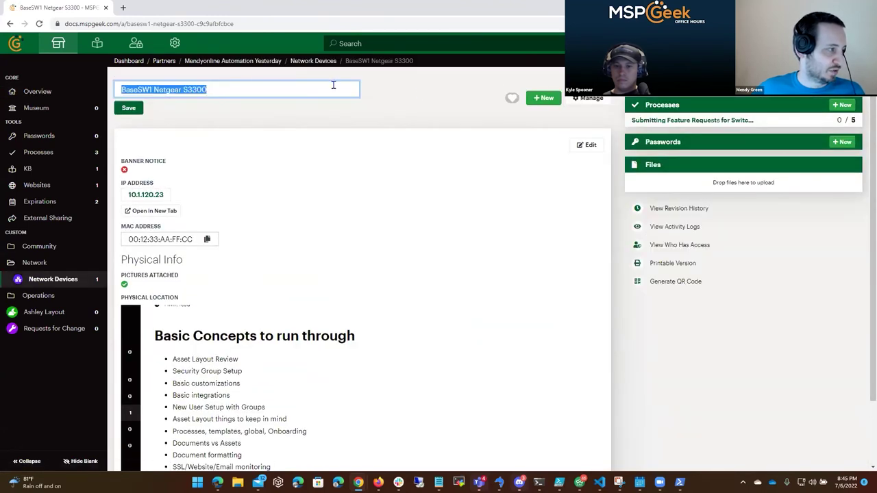
pyautogui.click(434, 95)
pyautogui.hotkey('alt', 'Tab')
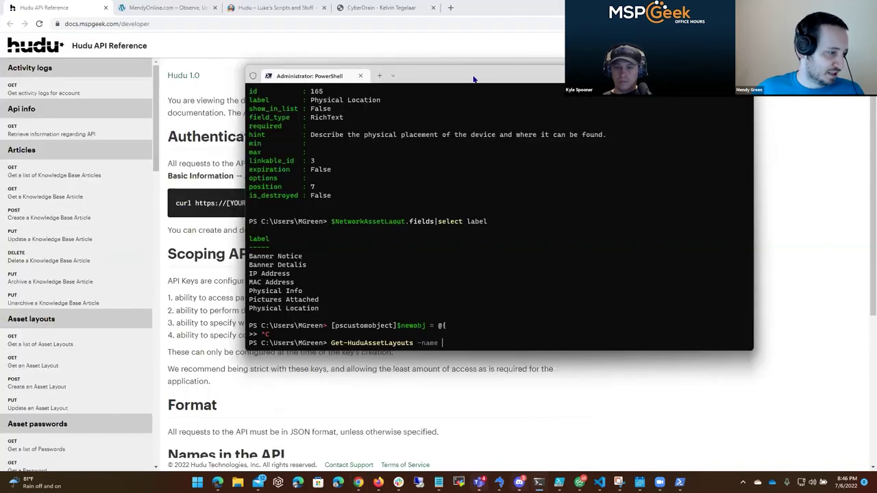
# Store the pasted BaseSW1 Netgear S3300 asset lookup in $exampleasset and display the variable
pyautogui.write("'")
pyautogui.hotkey('ctrl', 'v')
pyautogui.write("'")
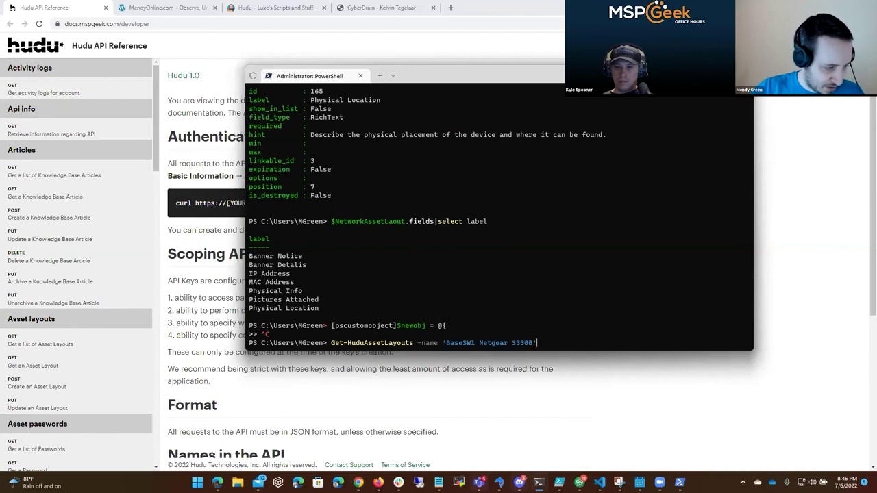
pyautogui.write('$exampleasse')
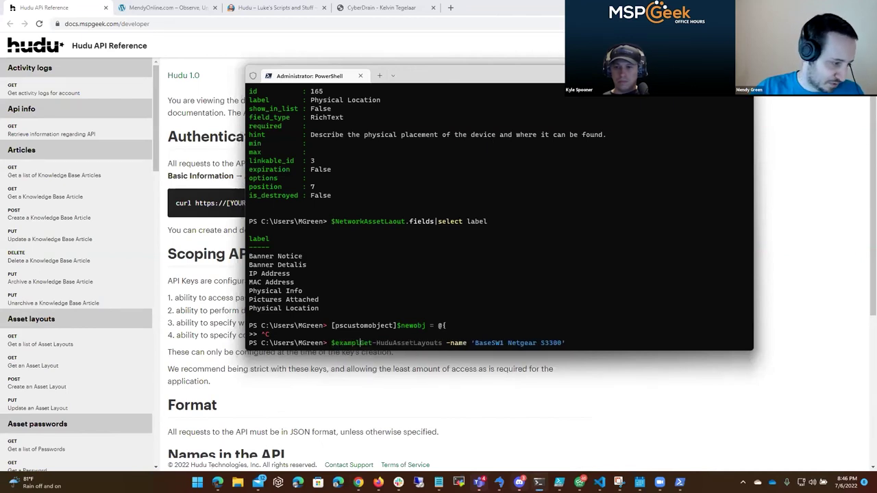
pyautogui.write('t  =')
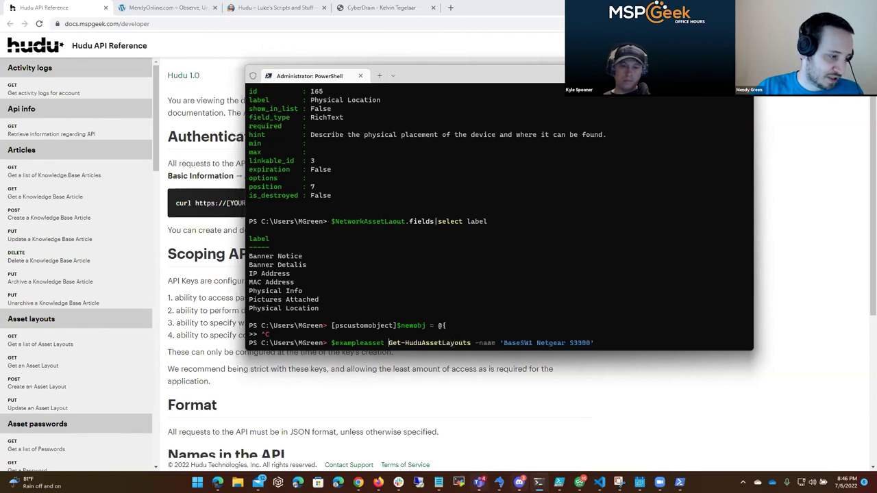
pyautogui.press('Return')
pyautogui.write('$exampleasset')
pyautogui.press('Return')
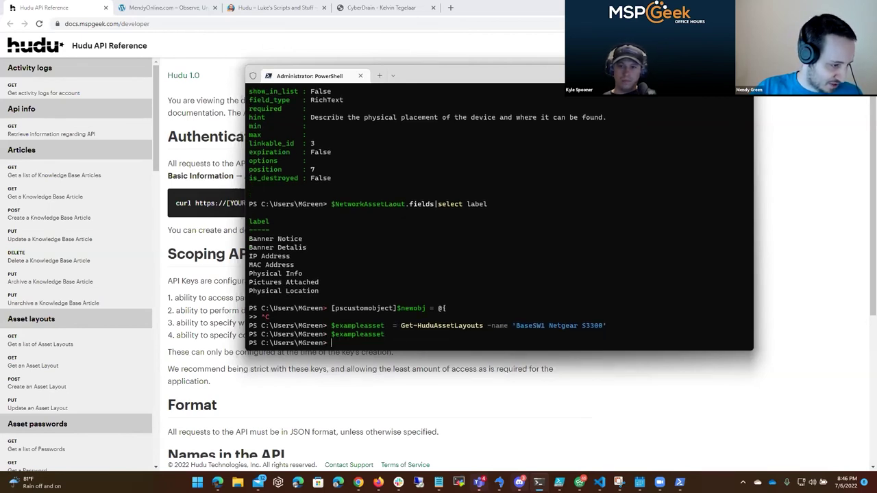
# Correct the lookup cmdlet to Get-HuduAssets, rerun it, and display the fetched asset (id 1124)
pyautogui.press('Up')
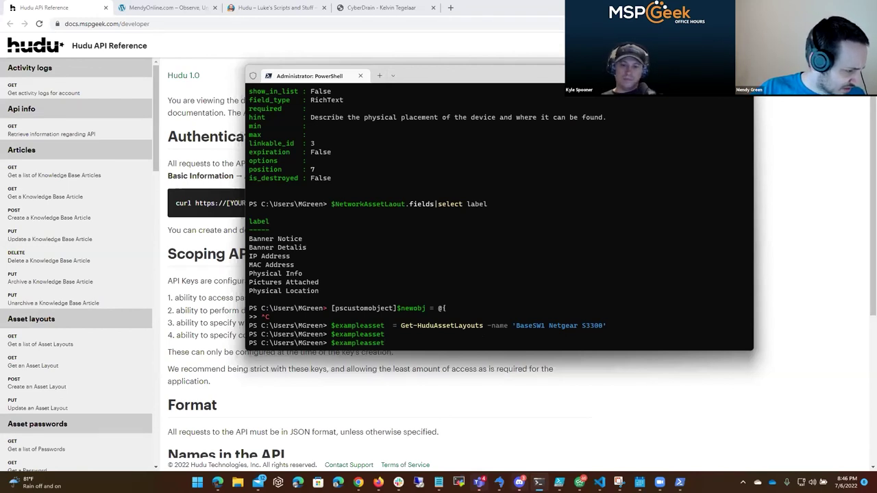
pyautogui.press('BackSpace')
pyautogui.press('BackSpace')
pyautogui.press('BackSpace')
pyautogui.press('BackSpace')
pyautogui.press('BackSpace')
pyautogui.press('BackSpace')
pyautogui.press('BackSpace')
pyautogui.press('BackSpace')
pyautogui.press('BackSpace')
pyautogui.press('BackSpace')
pyautogui.press('BackSpace')
pyautogui.press('BackSpace')
pyautogui.press('BackSpace')
pyautogui.press('Up')
pyautogui.press('Up')
pyautogui.press('Up')
pyautogui.press('Down')
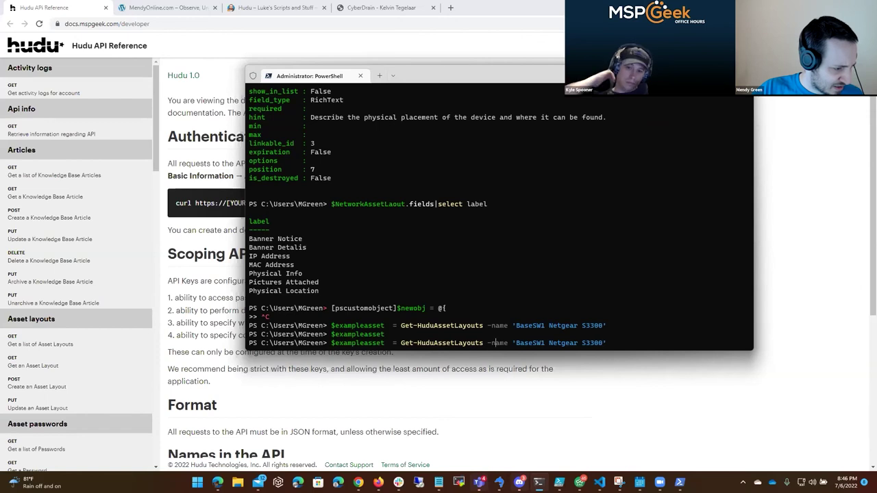
pyautogui.press('Left')
pyautogui.press('Left')
pyautogui.press('Left')
pyautogui.press('BackSpace')
pyautogui.press('BackSpace')
pyautogui.press('BackSpace')
pyautogui.press('BackSpace')
pyautogui.press('BackSpace')
pyautogui.press('BackSpace')
pyautogui.press('BackSpace')
pyautogui.write('s')
pyautogui.press('Return')
pyautogui.write('$exampleasset')
pyautogui.press('Return')
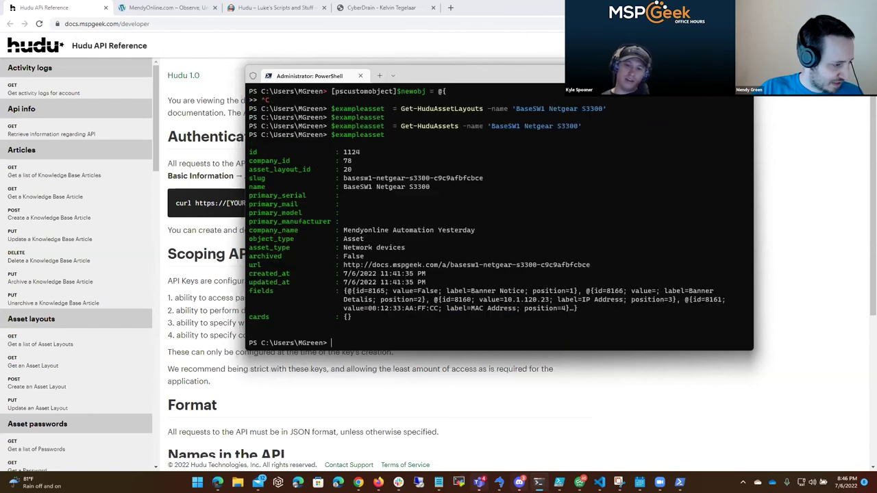
# List $exampleasset.fields to show the asset's seven field values, including IP 10.1.120.23
pyautogui.press('Up')
pyautogui.write('.fields')
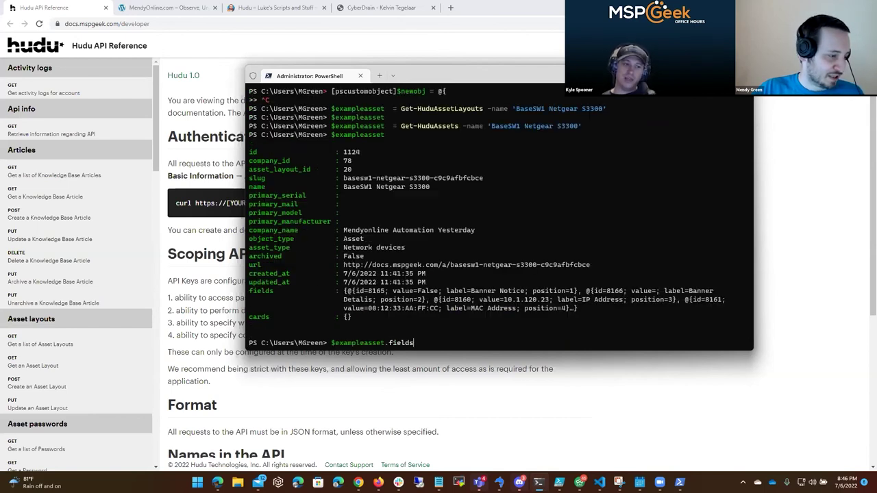
pyautogui.press('Return')
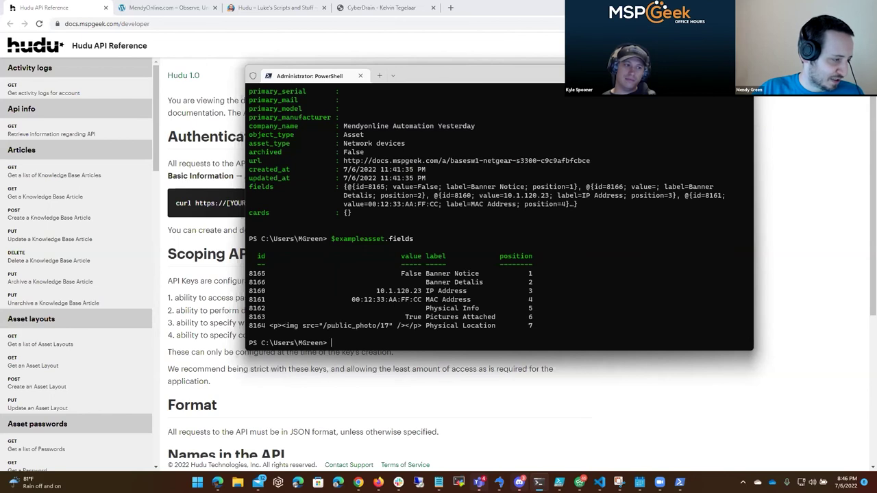
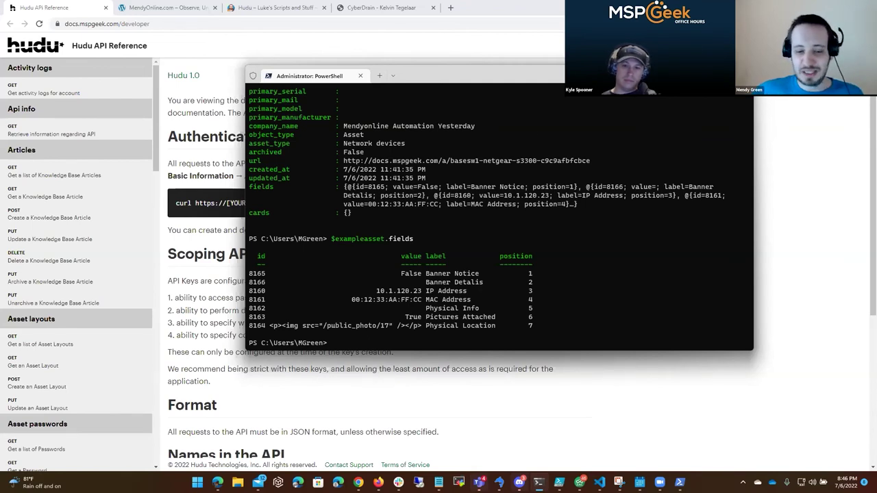
# On the BaseSW1 Netgear S3300 asset page, open Chrome developer tools and save the asset's name
pyautogui.moveTo(357, 483)
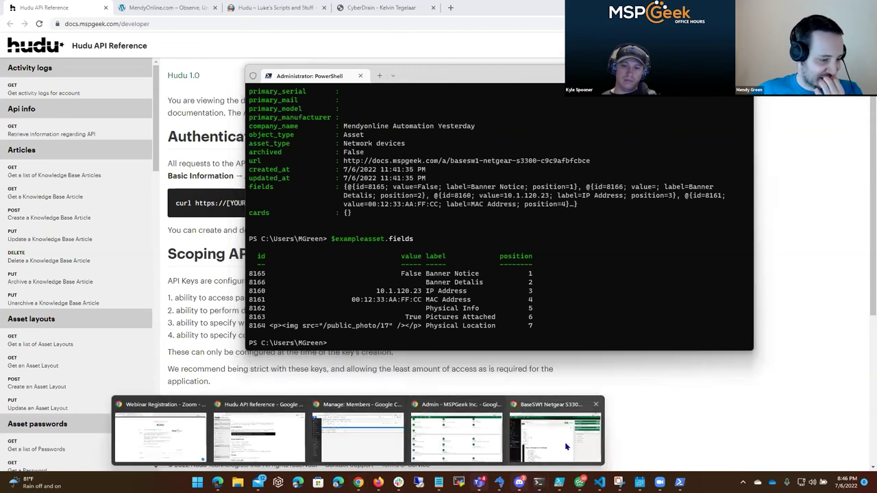
pyautogui.click(550, 428)
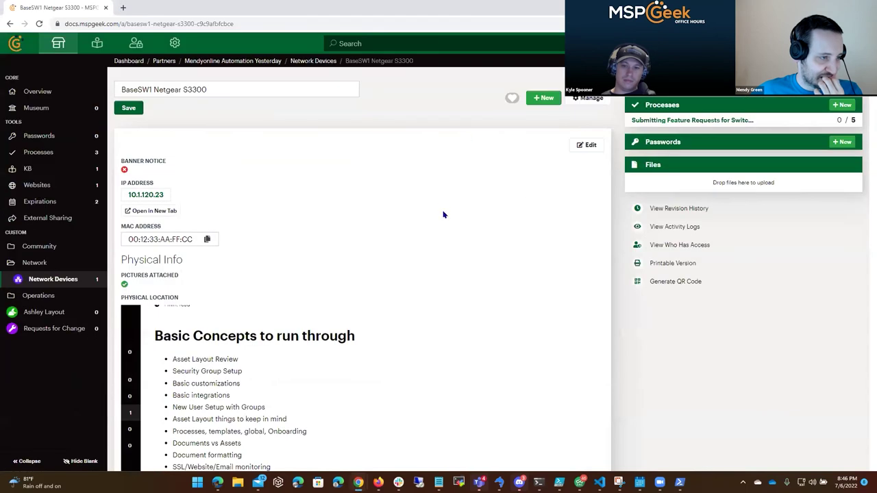
pyautogui.click(867, 24)
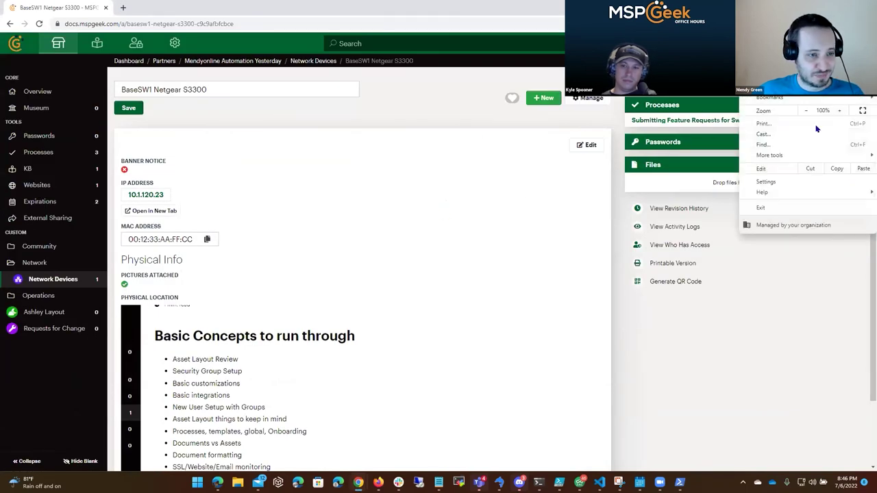
pyautogui.moveTo(787, 158)
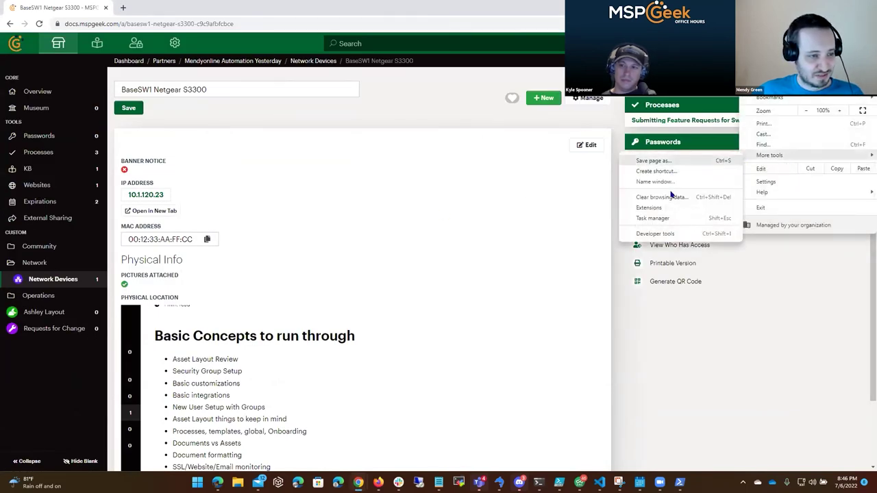
pyautogui.click(674, 237)
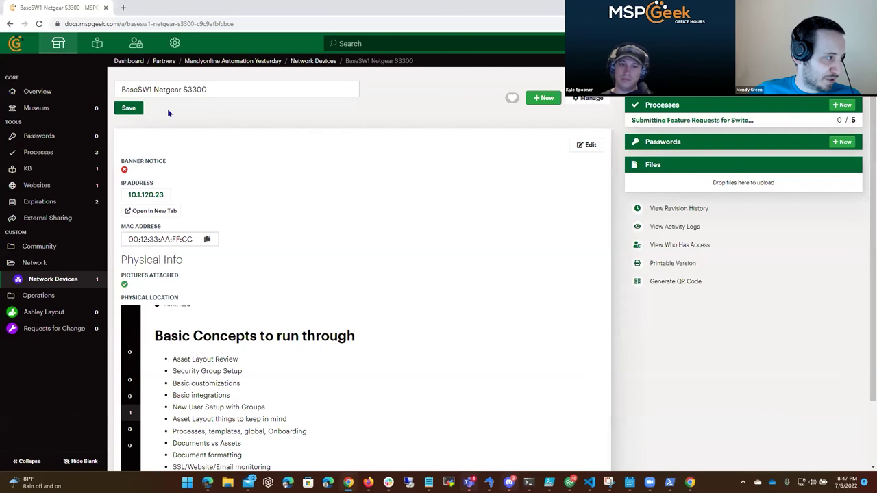
pyautogui.scroll(-1, 336, 243)
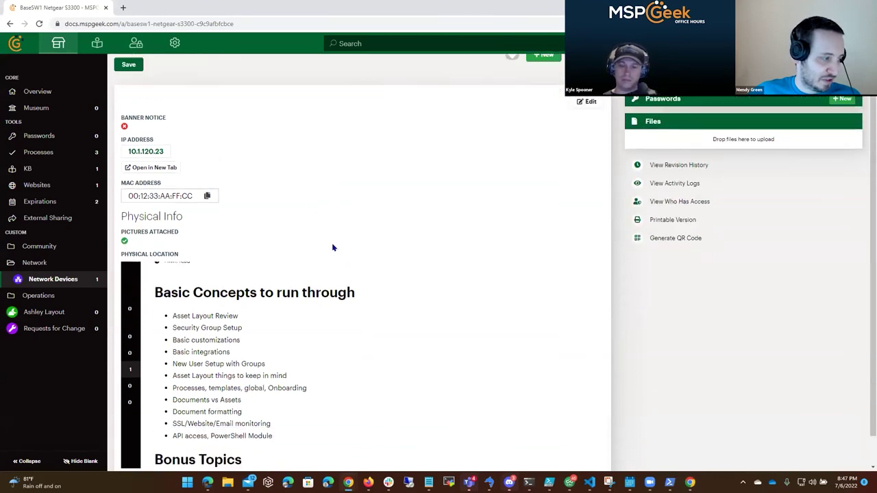
pyautogui.scroll(1, 333, 247)
pyautogui.press('Return')
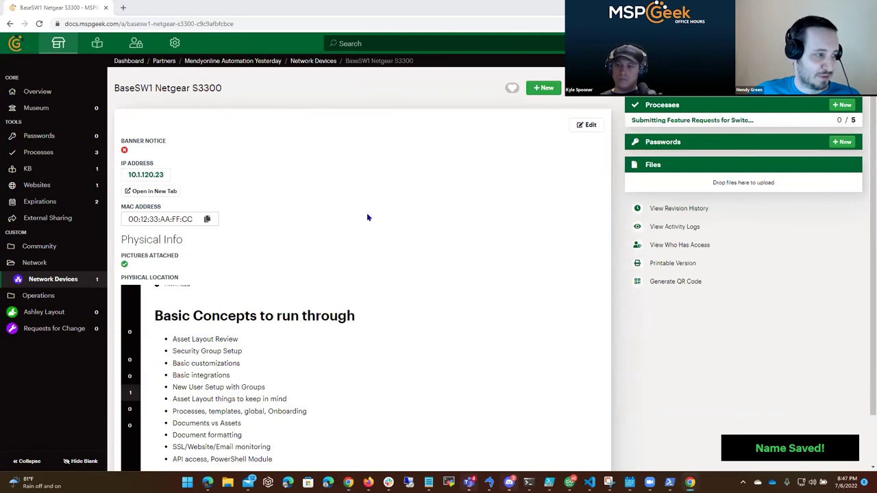
# Inspect the name-save PUT request and its payload in the DevTools Network log
pyautogui.hotkey('ctrl', 'shift', 'i')
pyautogui.click(401, 172)
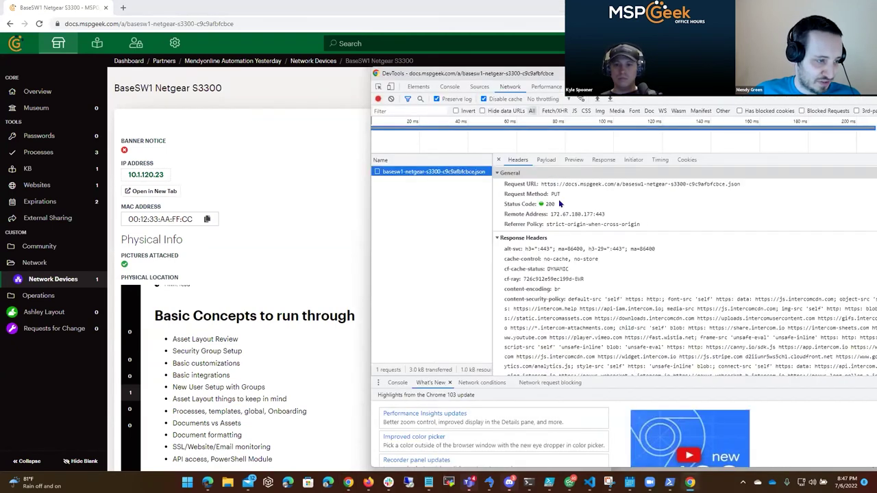
pyautogui.click(546, 159)
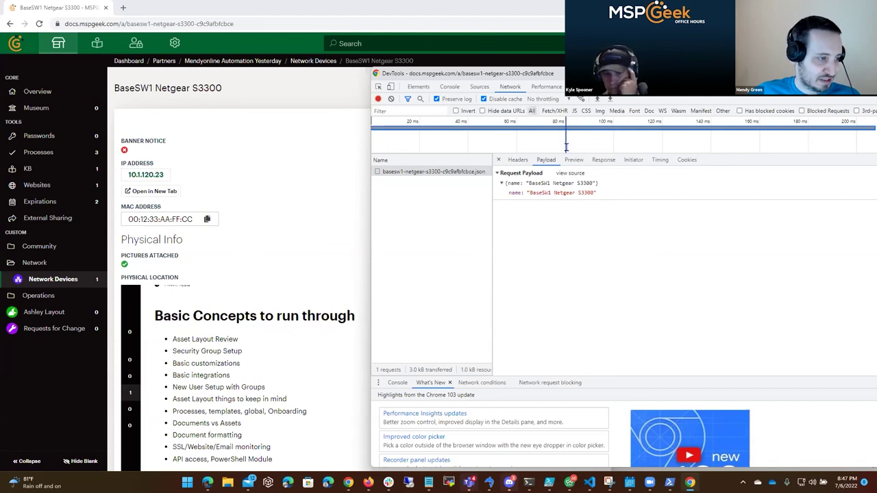
pyautogui.click(498, 160)
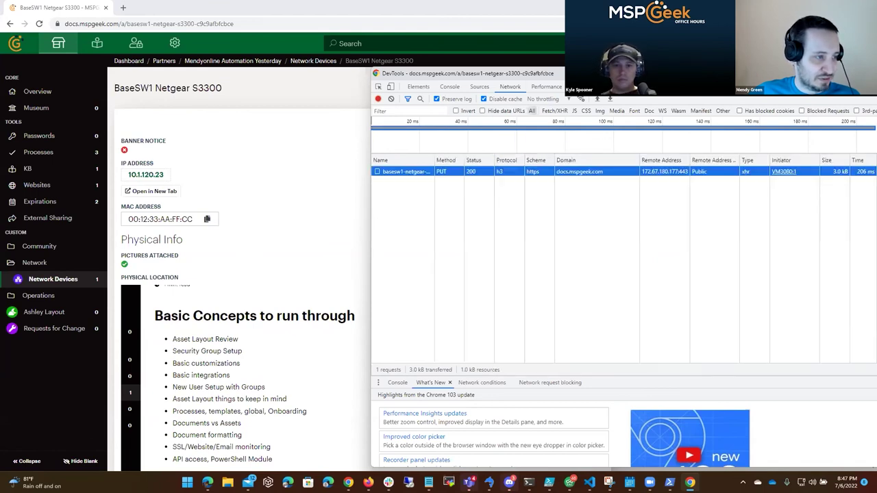
# Choose Manage > Duplicate for the BaseSW1 Netgear S3300 asset
pyautogui.press('F12')
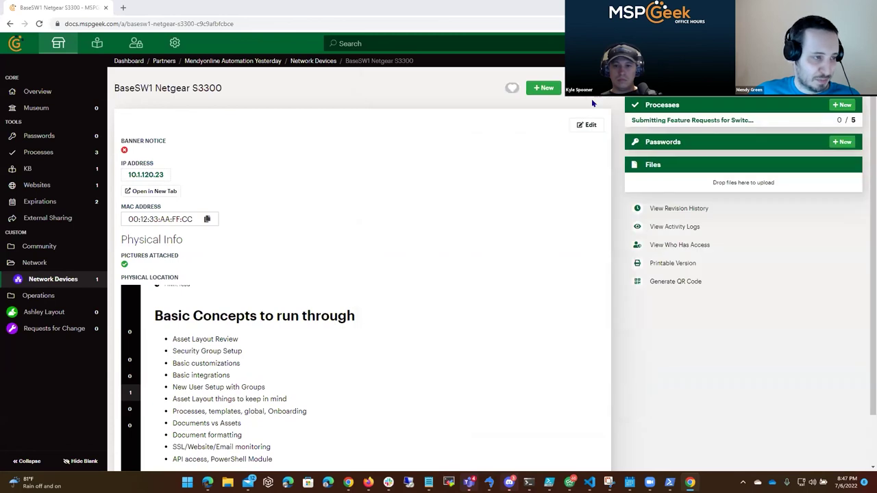
pyautogui.click(592, 101)
pyautogui.click(527, 169)
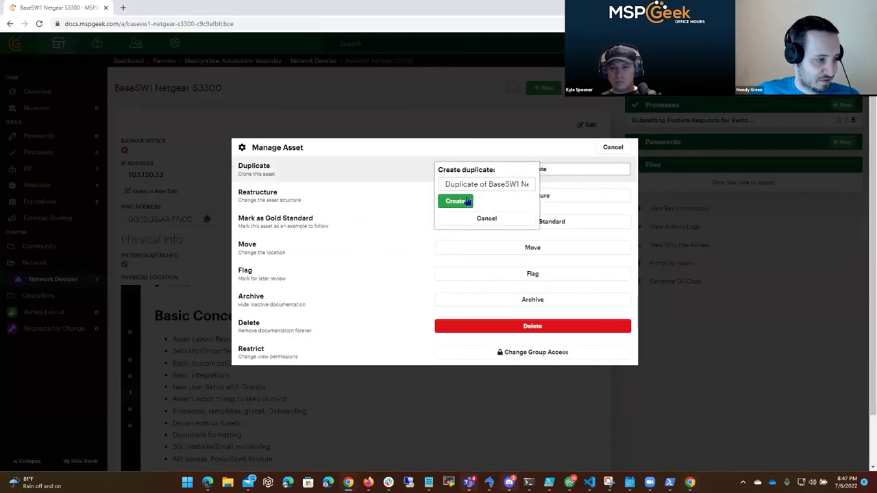
# Create the duplicate asset and inspect the duplicate request's form data in DevTools
pyautogui.click(467, 201)
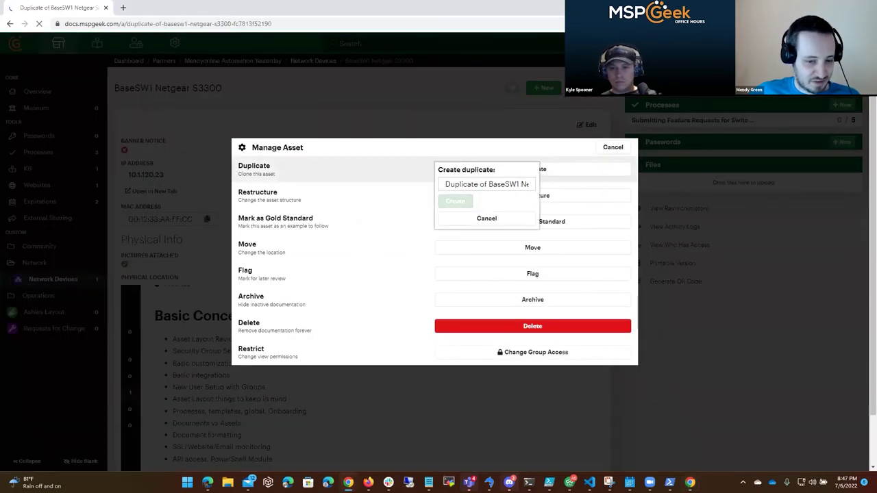
pyautogui.press('F12')
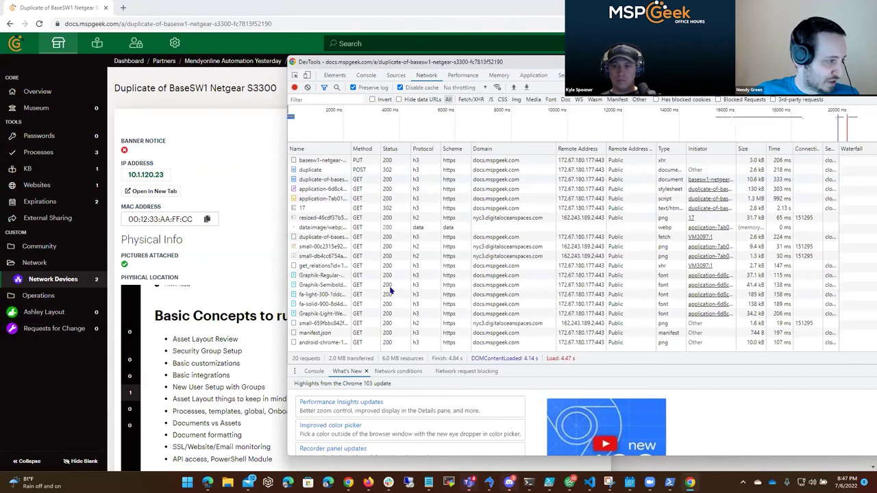
pyautogui.click(312, 170)
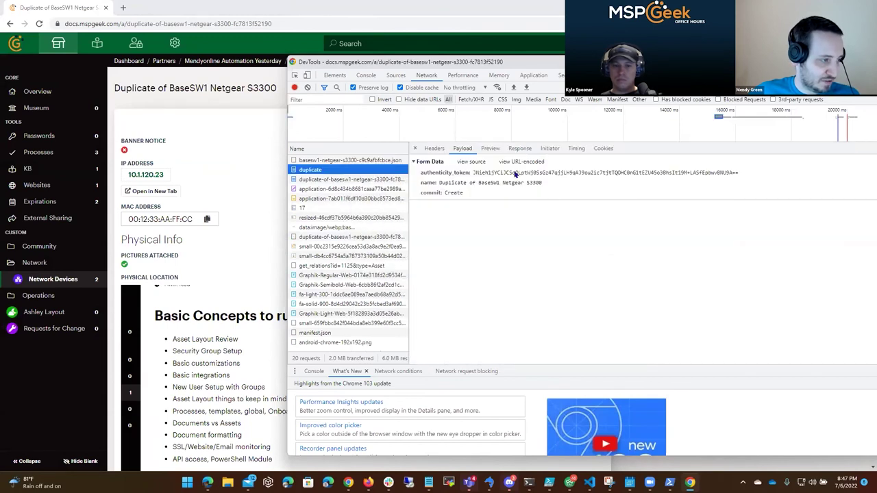
pyautogui.click(484, 152)
# Step through the following requests, viewing the duplicate page's raw response and JSON preview tree
pyautogui.click(326, 180)
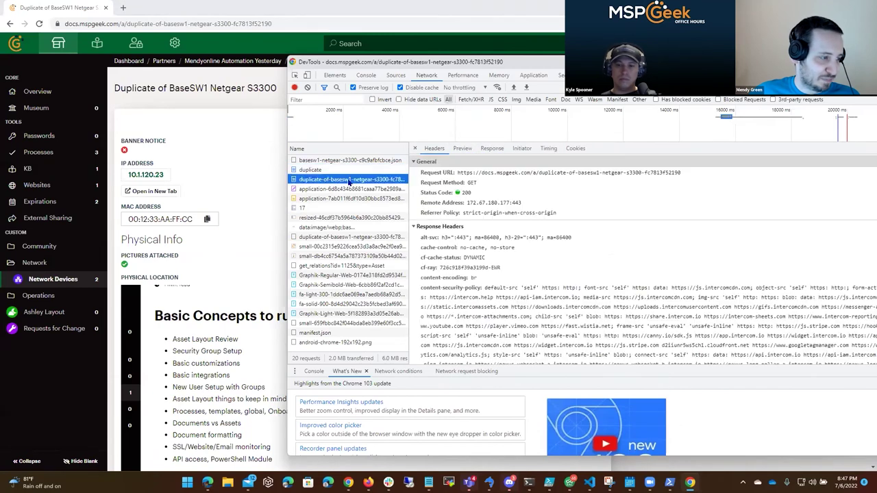
pyautogui.click(461, 148)
pyautogui.click(488, 148)
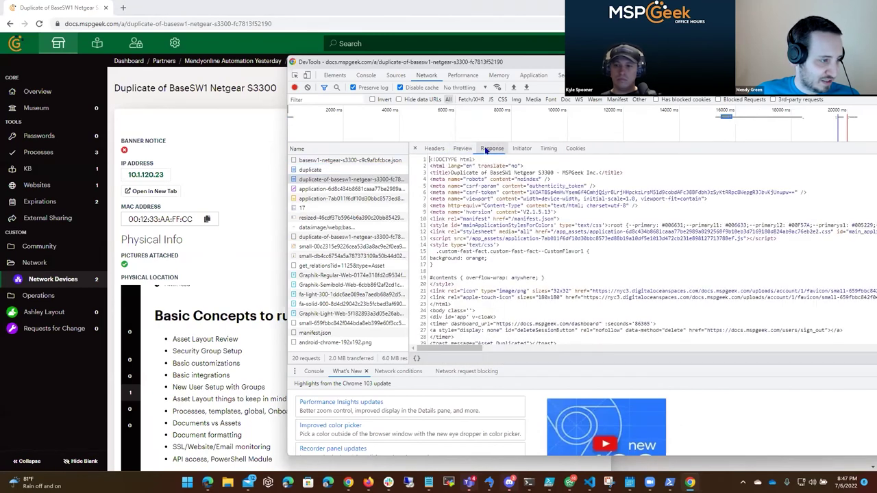
pyautogui.click(348, 188)
pyautogui.click(350, 209)
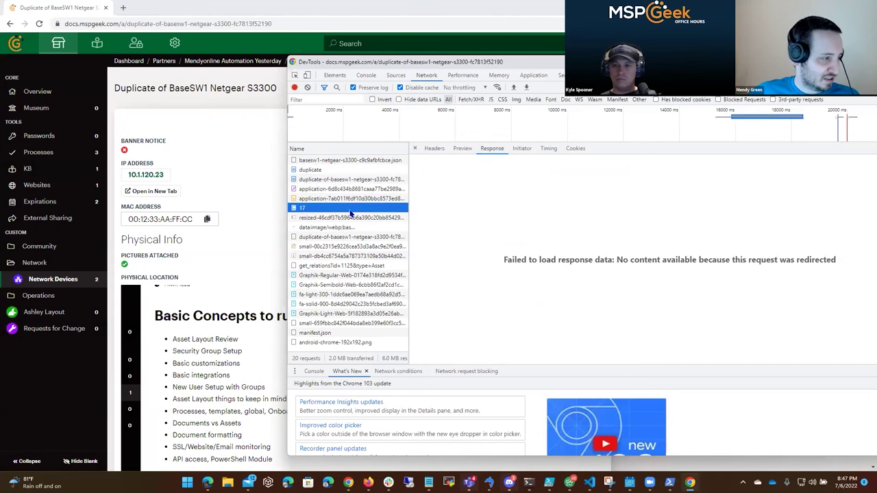
pyautogui.click(350, 226)
pyautogui.click(350, 236)
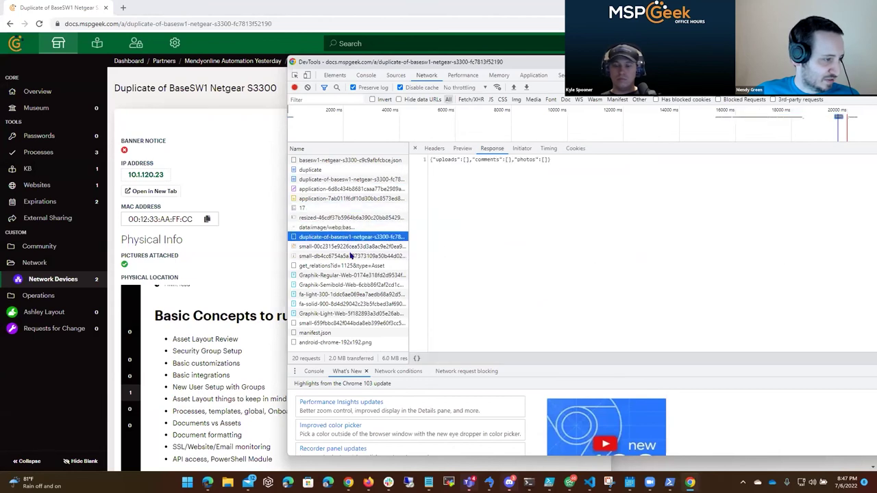
pyautogui.click(469, 150)
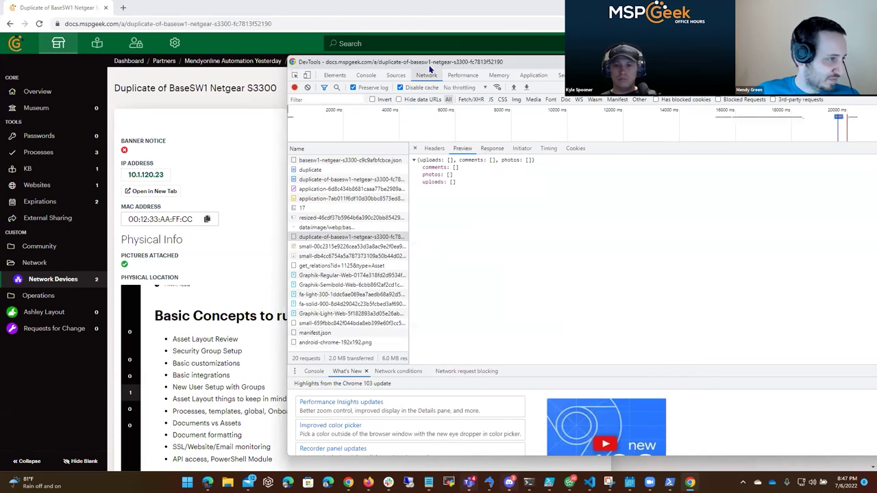
pyautogui.moveTo(402, 63); pyautogui.dragTo(523, 67)
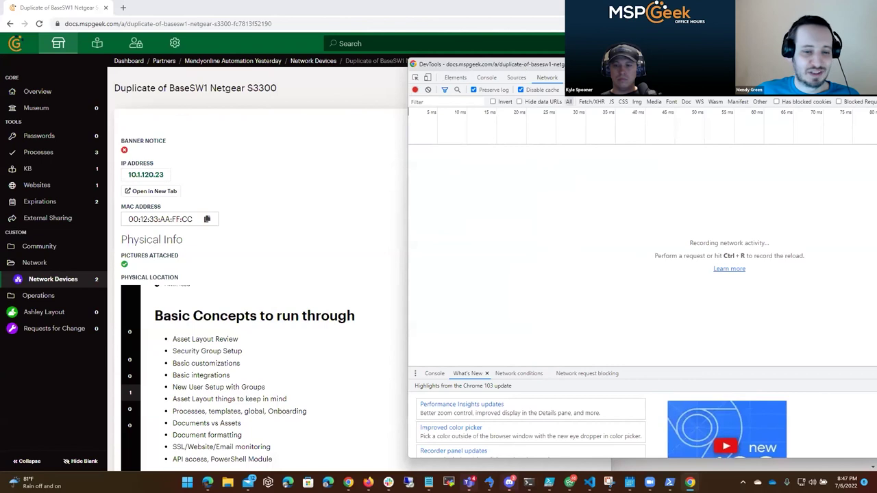
# Create a new network device named 'test' with IP address 1.1.1.1
pyautogui.press('F12')
pyautogui.click(543, 88)
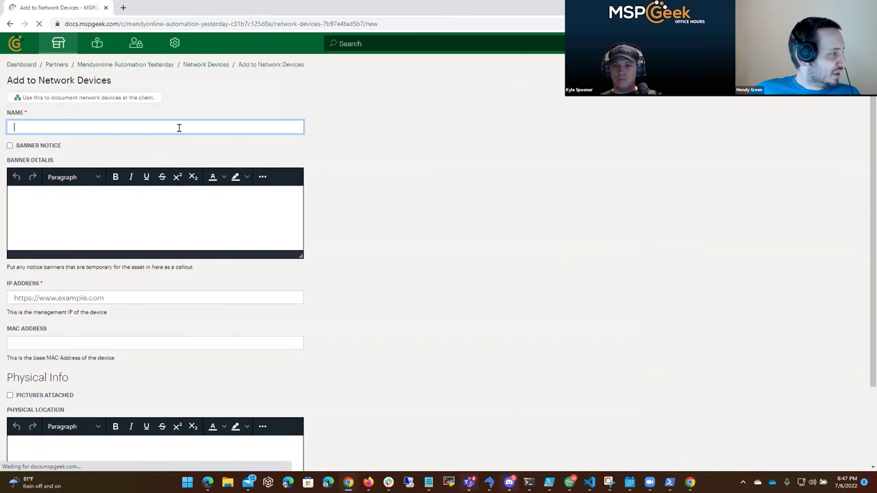
pyautogui.write('test')
pyautogui.click(96, 291)
pyautogui.write('1.1.1.1')
pyautogui.press('Return')
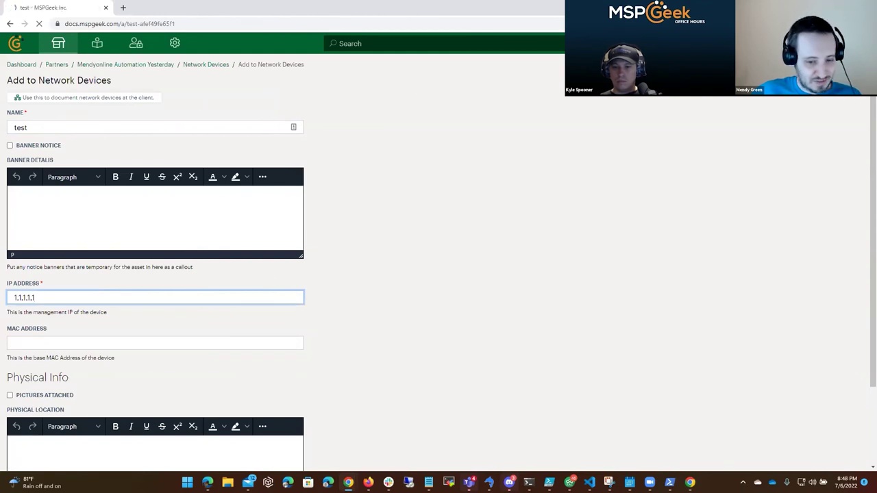
# Review the network-devices creation request's form data in DevTools, then clear the network log
pyautogui.press('F12')
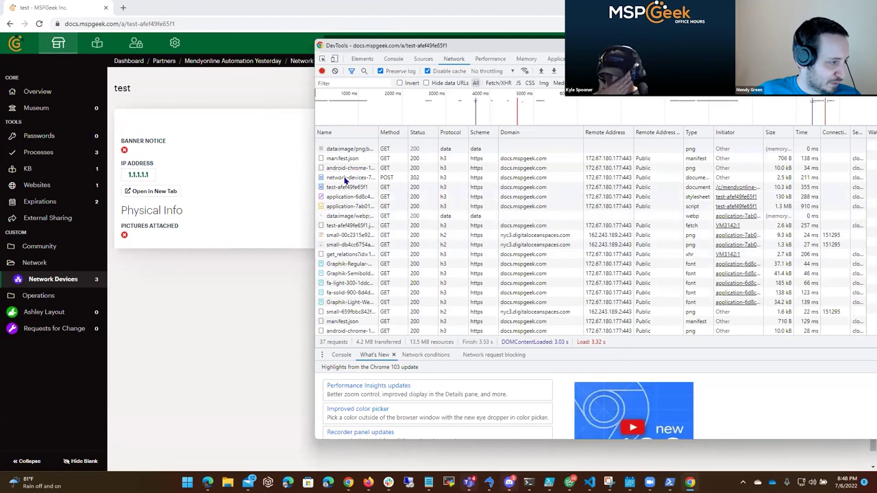
pyautogui.click(419, 179)
pyautogui.click(488, 132)
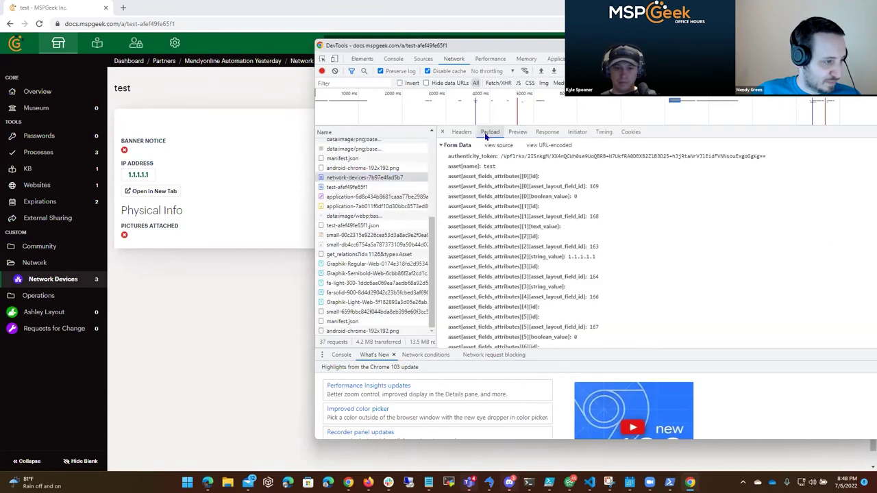
pyautogui.moveTo(466, 181); pyautogui.dragTo(511, 265)
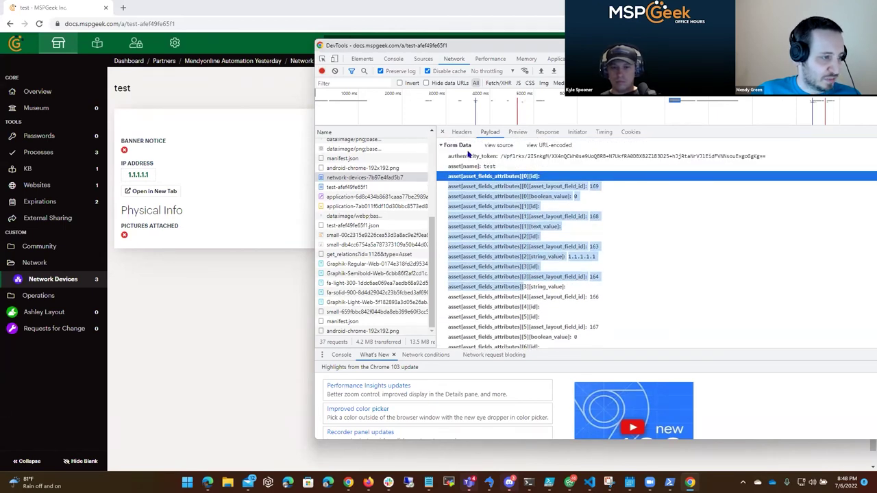
pyautogui.click(441, 132)
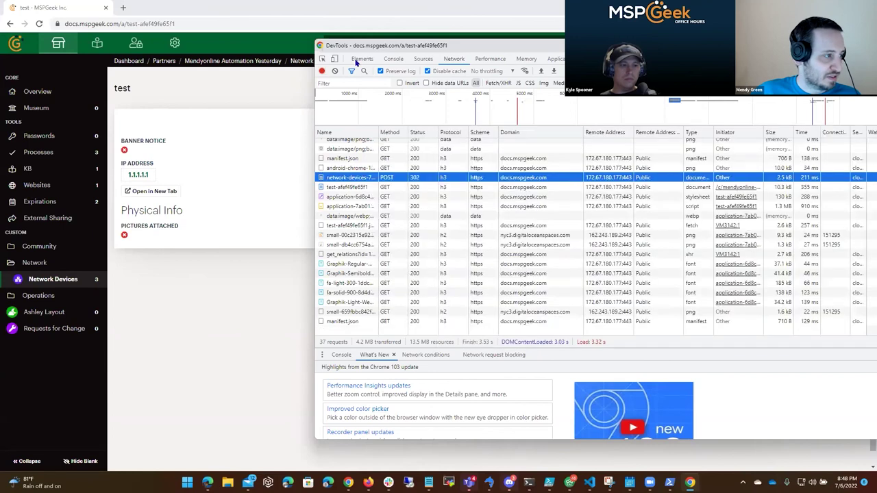
pyautogui.click(335, 70)
pyautogui.press('F12')
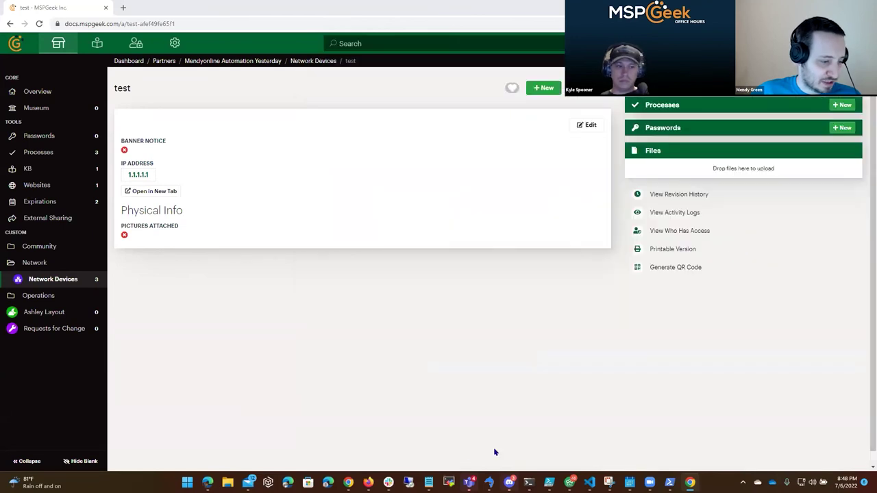
# In PowerShell, begin a multi-line definition '[pscustomobject]$newobject = @{'
pyautogui.hotkey('alt', 'Tab')
pyautogui.press('Up')
pyautogui.press('BackSpace')
pyautogui.press('BackSpace')
pyautogui.press('BackSpace')
pyautogui.press('BackSpace')
pyautogui.press('BackSpace')
pyautogui.press('BackSpace')
pyautogui.press('BackSpace')
pyautogui.press('Up')
pyautogui.press('Up')
pyautogui.press('Down')
pyautogui.press('Down')
pyautogui.press('Up')
pyautogui.press('Down')
pyautogui.write('$examp')
pyautogui.press('BackSpace')
pyautogui.press('BackSpace')
pyautogui.press('BackSpace')
pyautogui.press('BackSpace')
pyautogui.press('BackSpace')
pyautogui.press('BackSpace')
pyautogui.write('[pscustomobj')
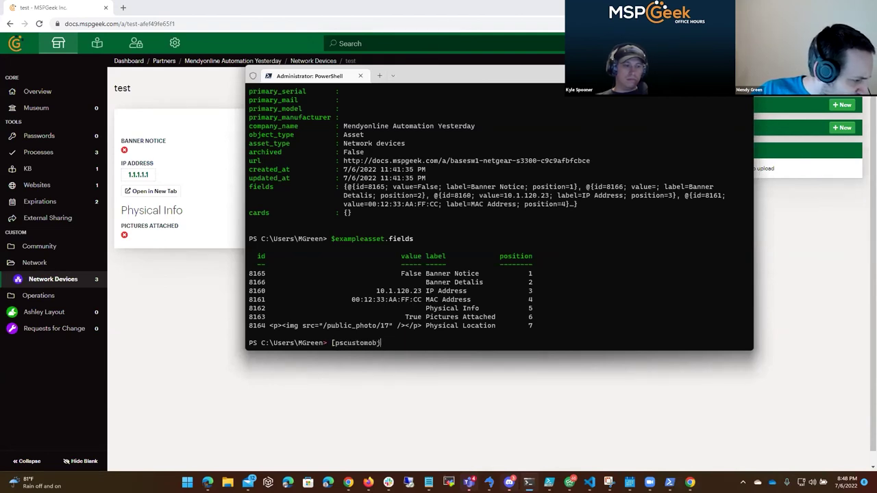
pyautogui.write('ect]$newobject')
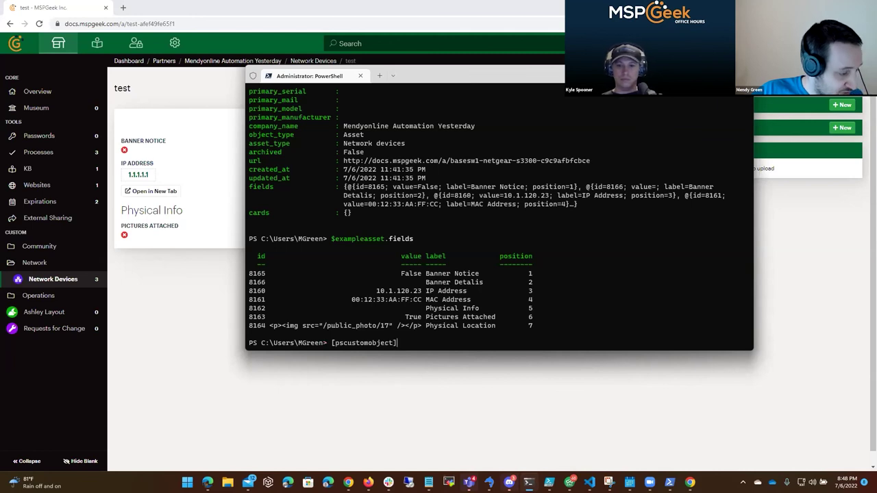
pyautogui.write(' = @{')
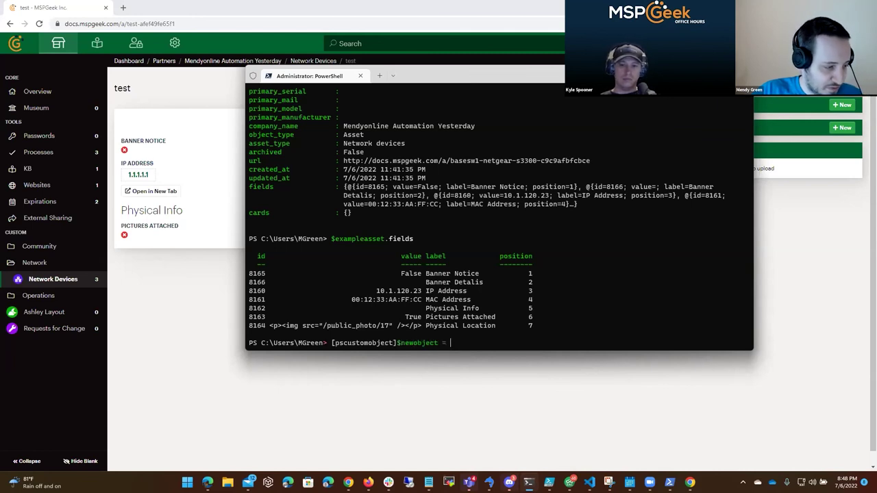
pyautogui.press('Return')
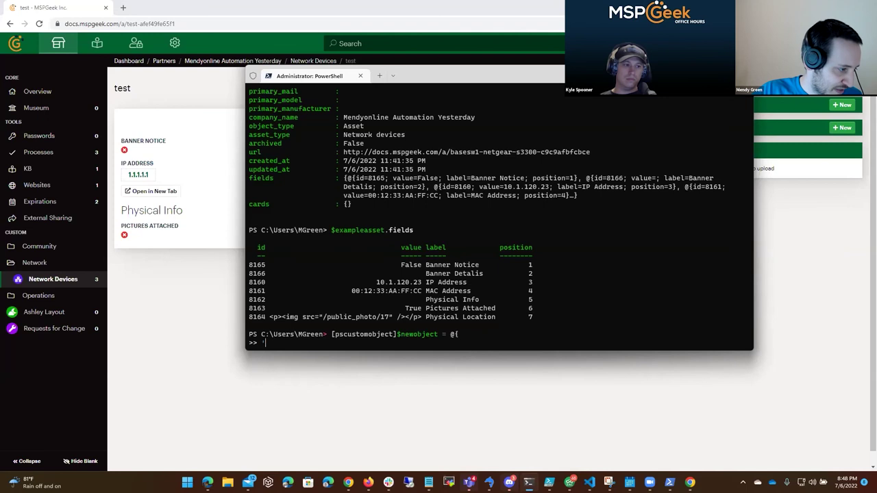
# Add ip_address '4.2.2.2', mac_address 'xx:cc:oo:aa:cc' and physical_info = $standardnotes, then close the object
pyautogui.write("'ip_address' = '")
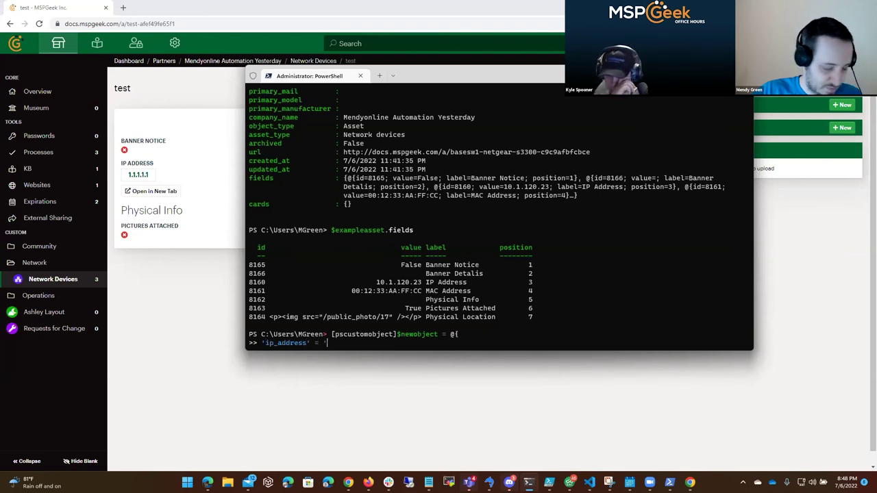
pyautogui.write("4.2.2.2.2'")
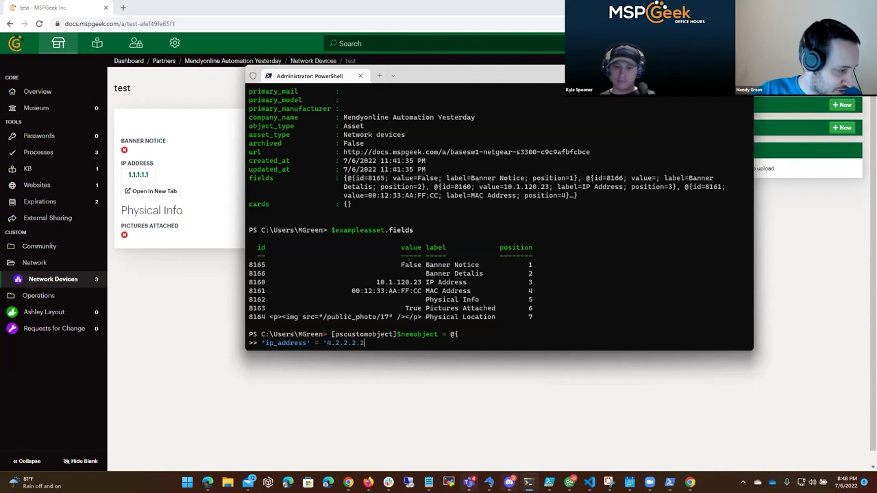
pyautogui.press('Return')
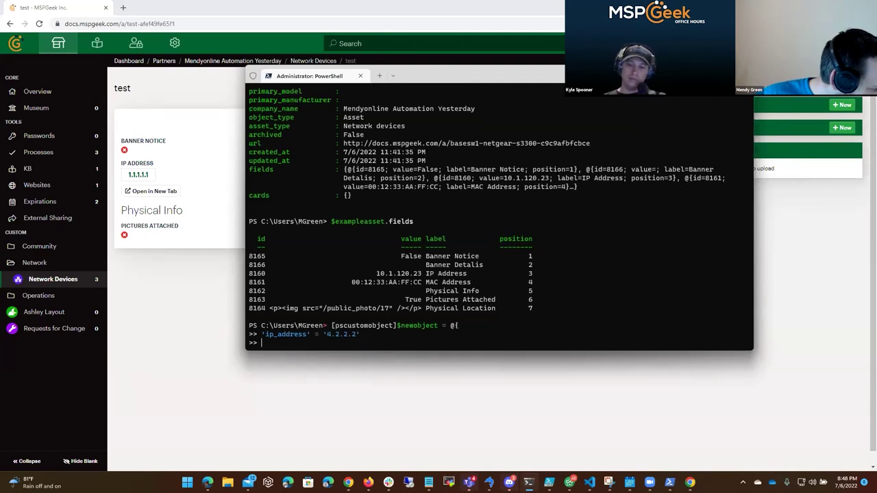
pyautogui.write("'mac")
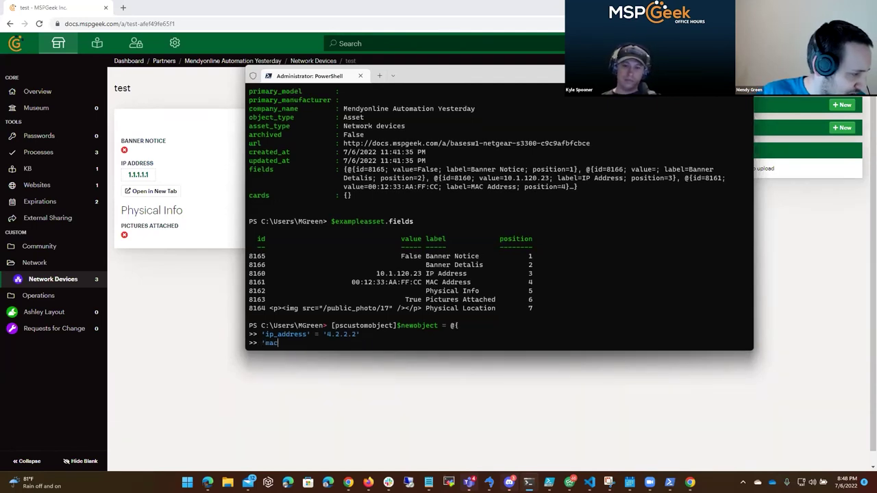
pyautogui.write("_address = 'xx:cc")
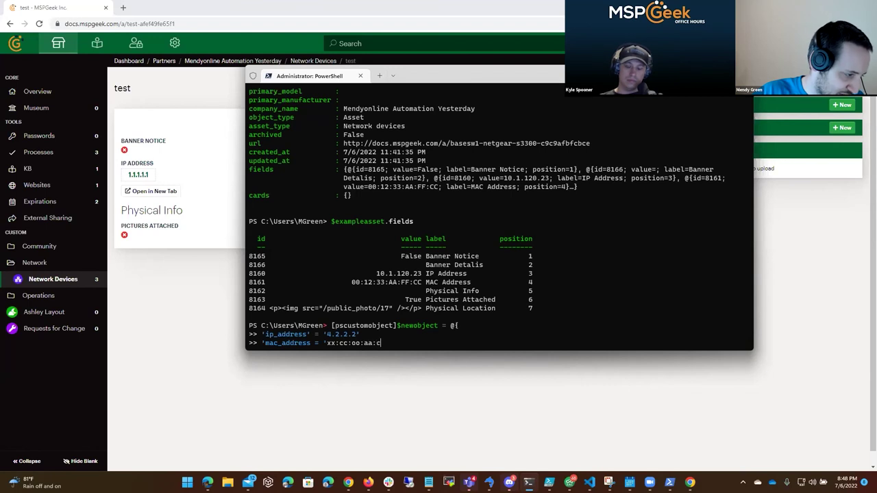
pyautogui.write(":oo:aa:cc'")
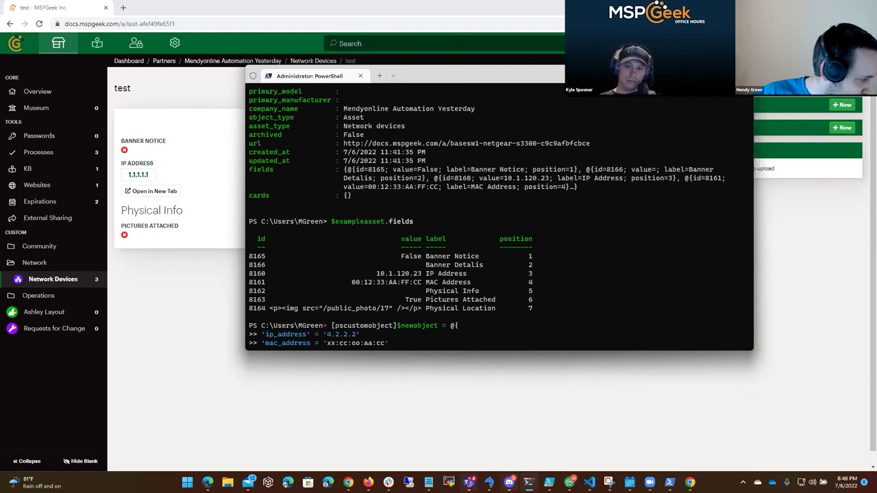
pyautogui.press('Return')
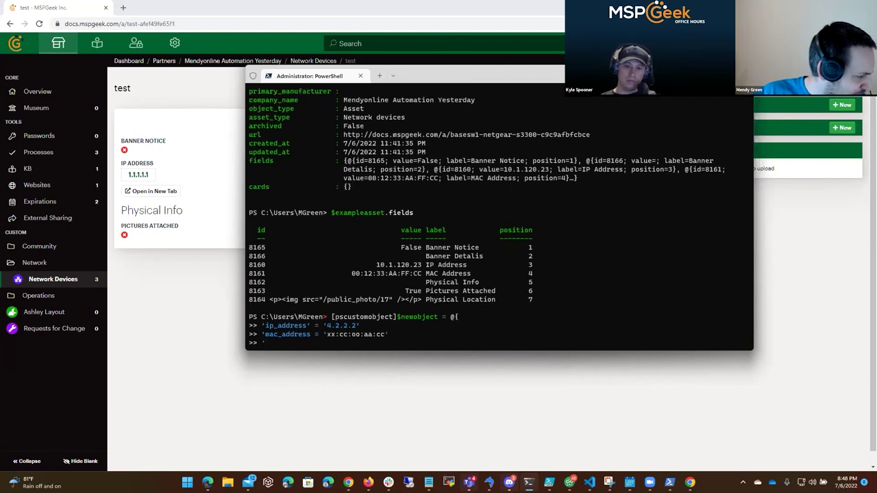
pyautogui.write("'physical_info' =")
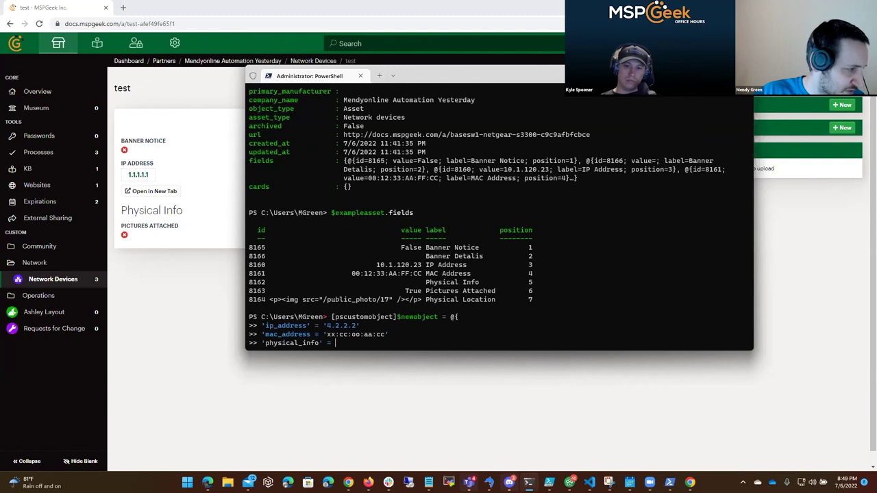
pyautogui.write(' $st')
pyautogui.press('BackSpace')
pyautogui.press('BackSpace')
pyautogui.write('n')
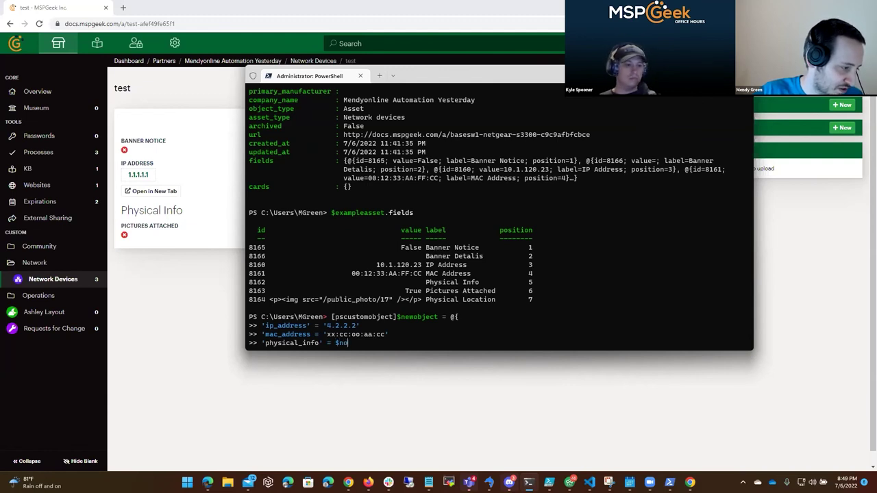
pyautogui.press('BackSpace')
pyautogui.write('stand')
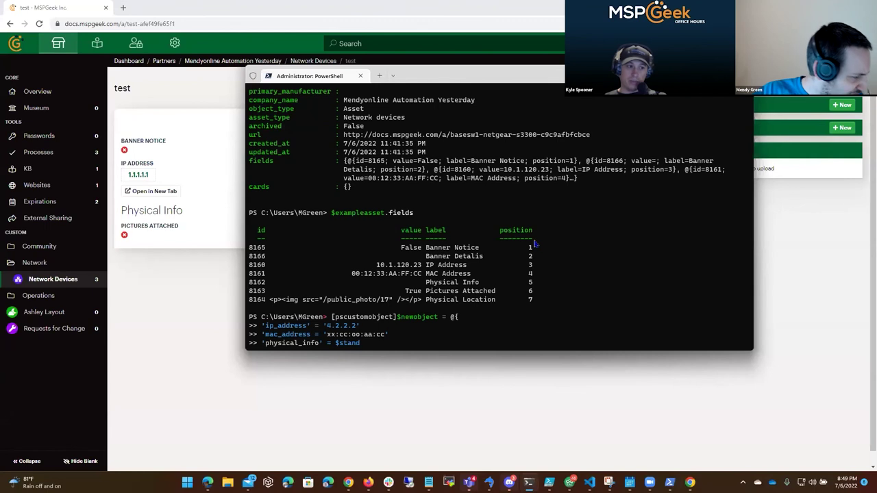
pyautogui.press('BackSpace')
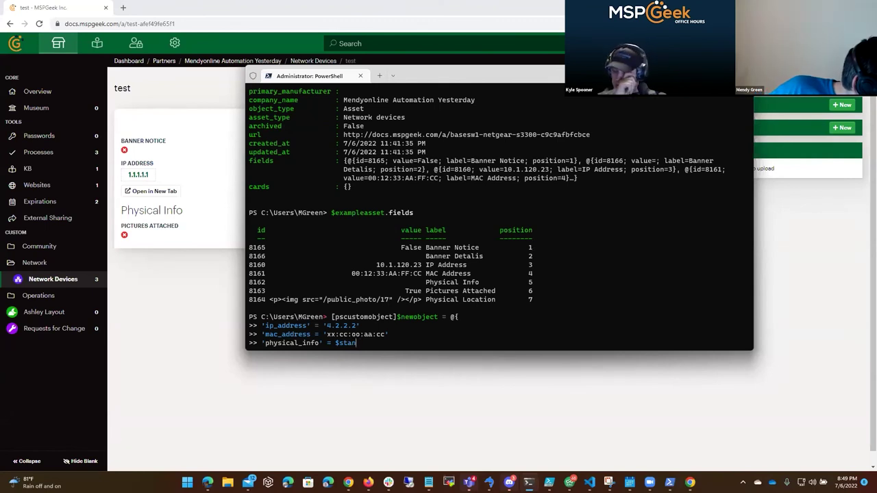
pyautogui.press('BackSpace')
pyautogui.press('BackSpace')
pyautogui.press('BackSpace')
pyautogui.press('BackSpace')
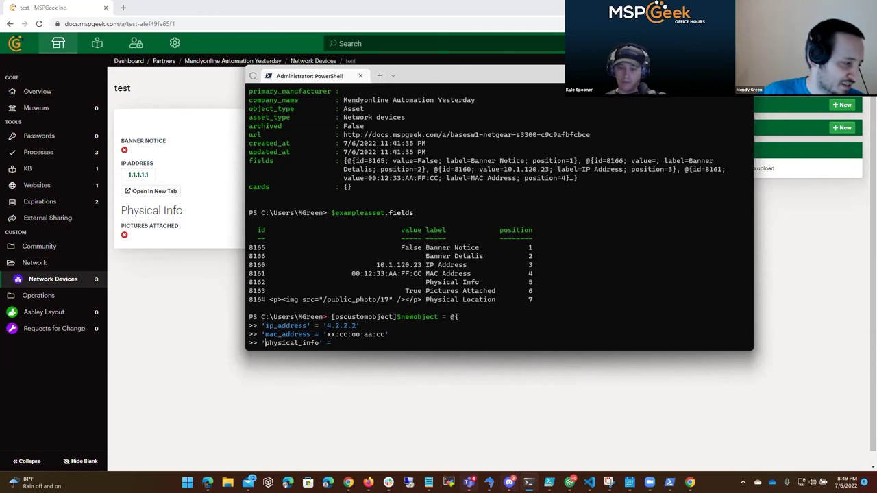
pyautogui.press('Left')
pyautogui.press('Left')
pyautogui.press('Left')
pyautogui.press('Left')
pyautogui.press('Left')
pyautogui.press('Left')
pyautogui.press('Left')
pyautogui.press('Left')
pyautogui.press('Left')
pyautogui.press('Left')
pyautogui.press('Left')
pyautogui.press('Left')
pyautogui.press('Left')
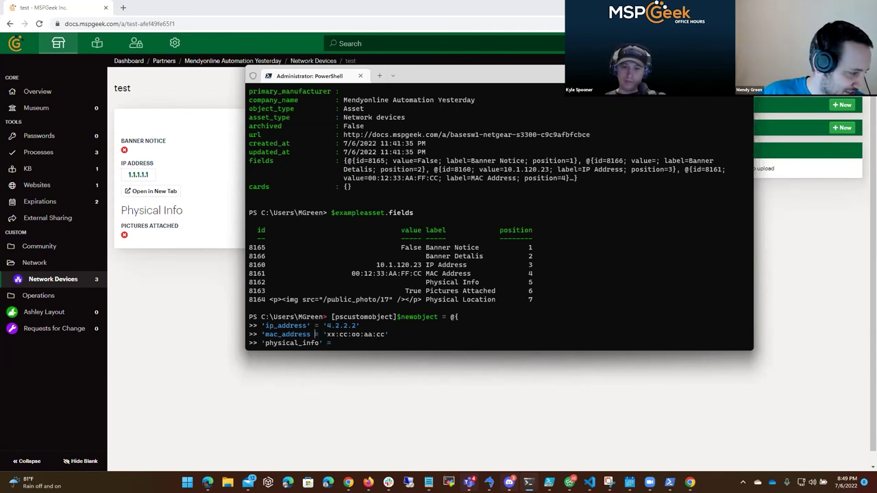
pyautogui.write("' = ")
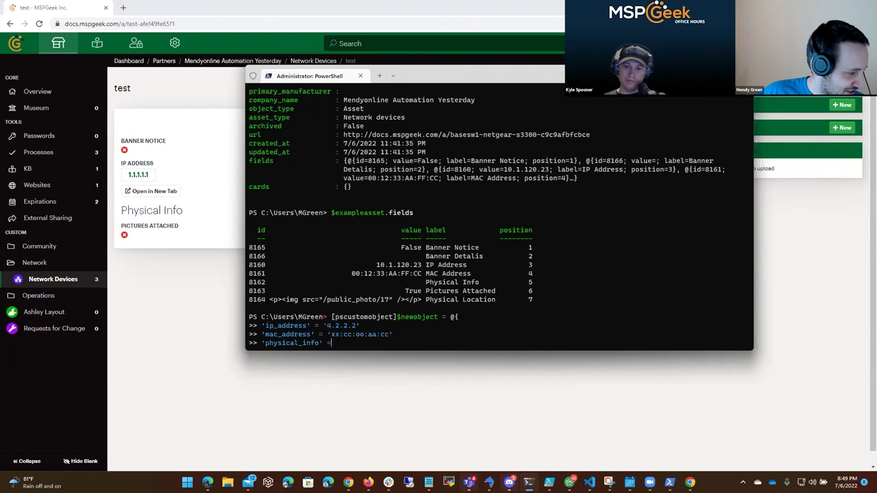
pyautogui.write('$standardnotes')
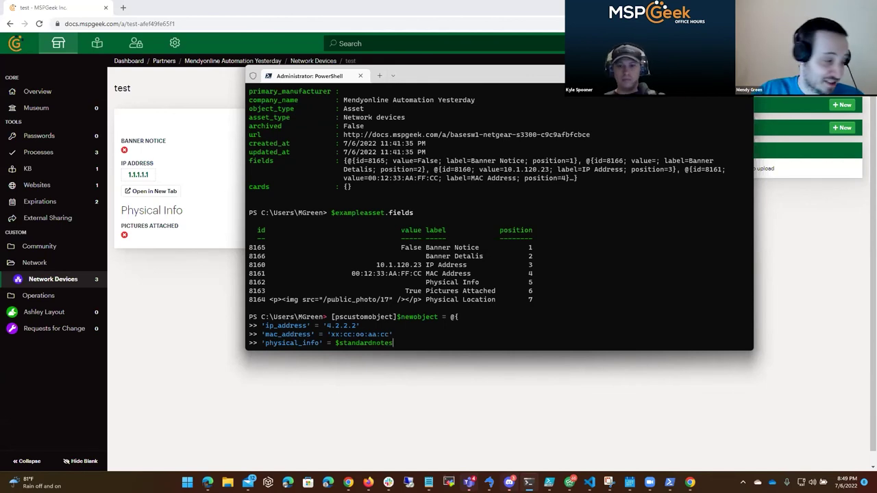
pyautogui.press('Return')
pyautogui.write('}')
pyautogui.press('Return')
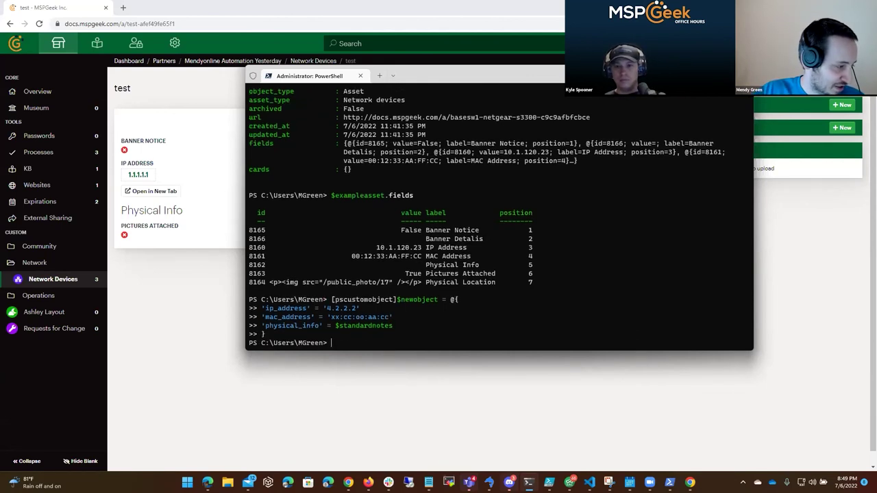
# Display $newobject, then start New-HuduAsset with -asset_layout_id $NetworkAssetLaout.id
pyautogui.write('$newobject')
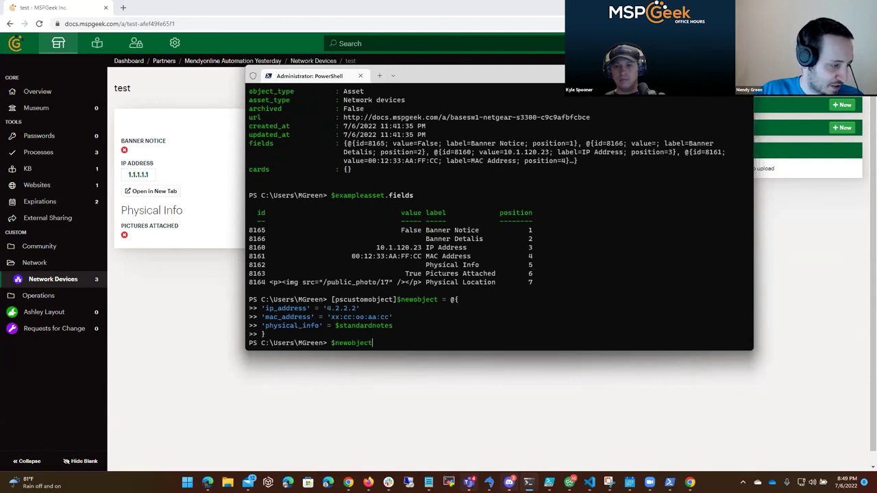
pyautogui.press('Return')
pyautogui.write('New-Huduas')
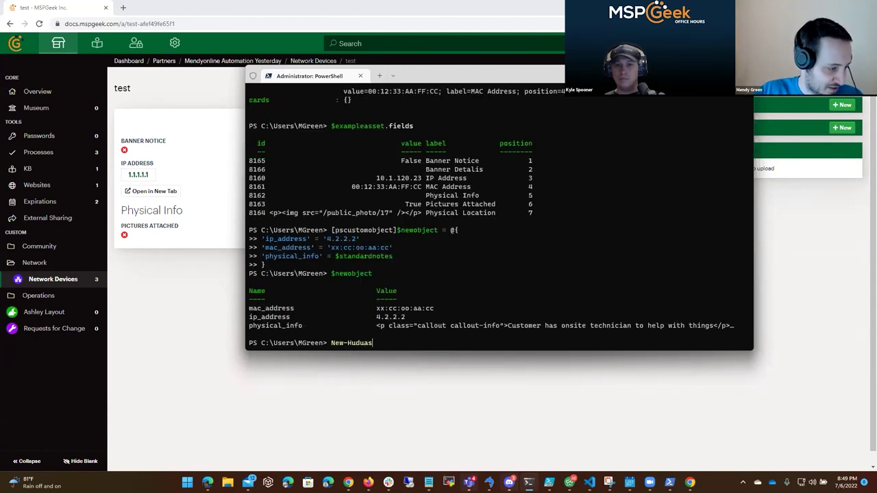
pyautogui.press('Tab')
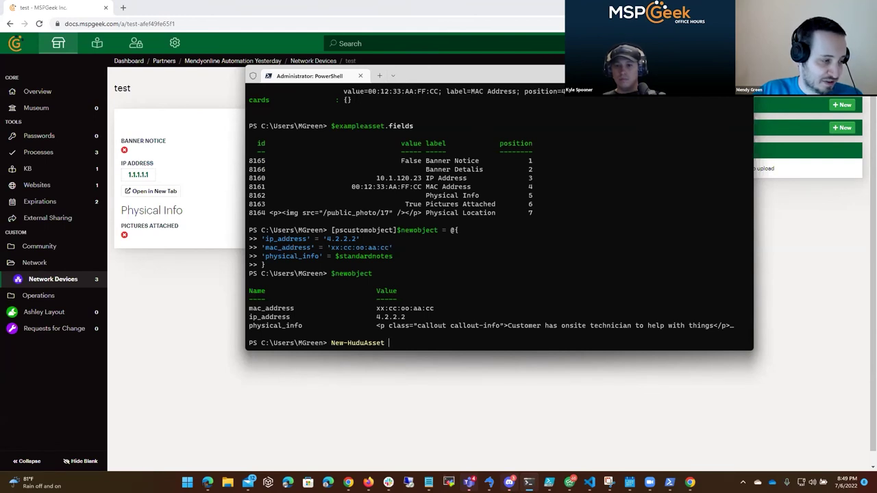
pyautogui.write('-as')
pyautogui.press('Tab')
pyautogui.write('$Net')
pyautogui.press('Tab')
pyautogui.write('.active')
pyautogui.press('Tab')
pyautogui.press('Tab')
pyautogui.press('Tab')
pyautogui.press('Tab')
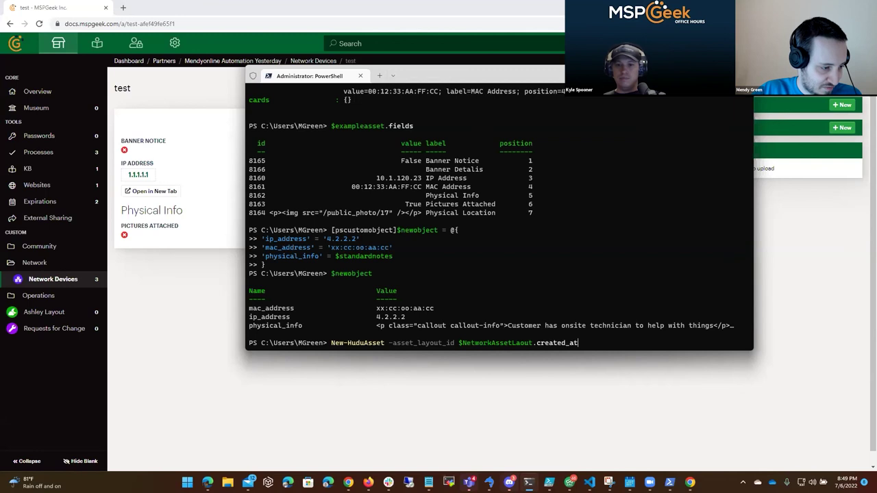
pyautogui.hotkey('shift', 'Tab')
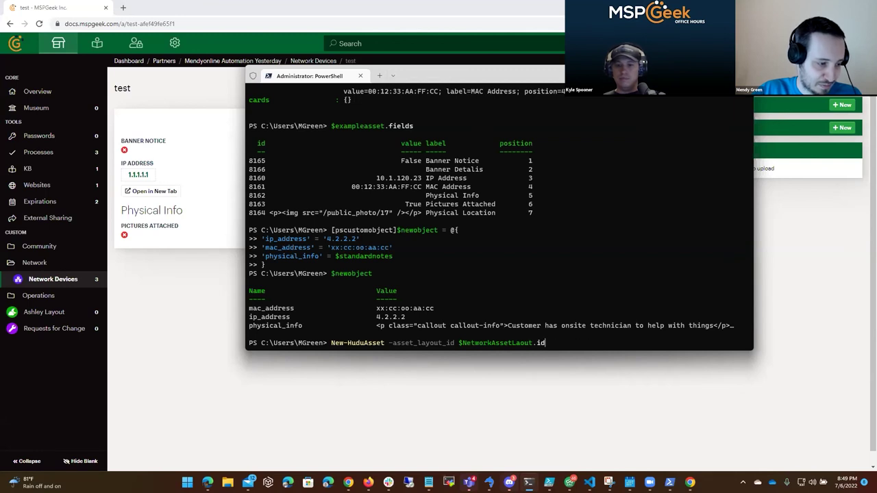
# Add -name 'Another new device', -company_id $Company.id, -fields $newobject, storing the result in $results1, and run it
pyautogui.write('-')
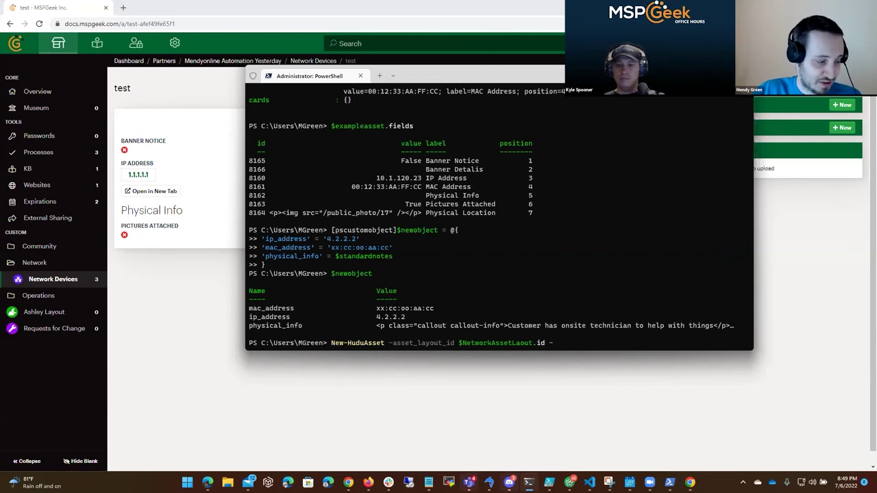
pyautogui.write('name')
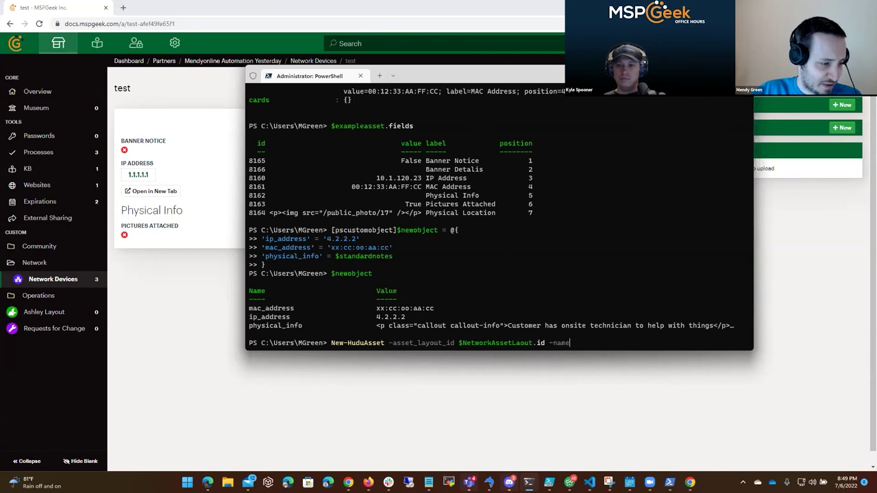
pyautogui.write(" 'Another new dev")
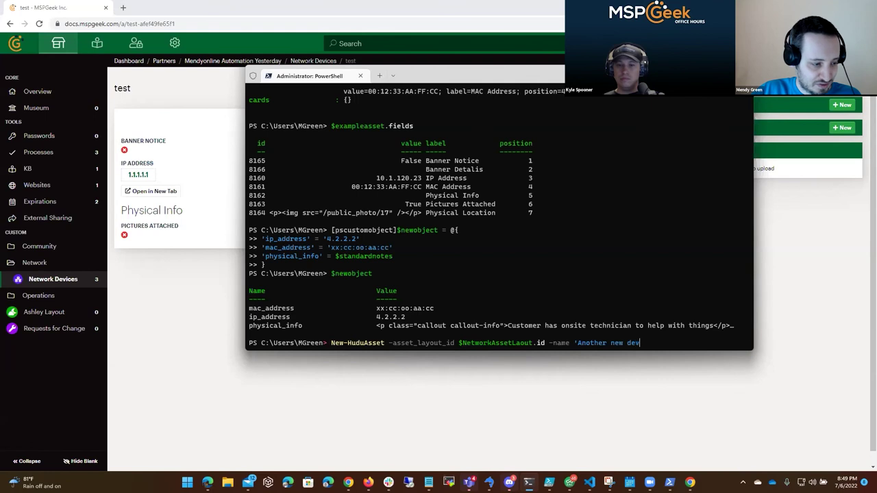
pyautogui.write("ice' -company_id $Company")
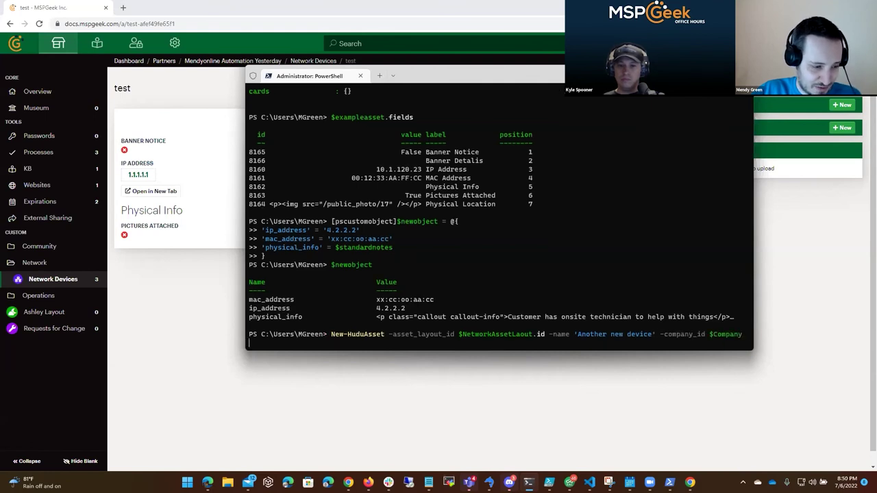
pyautogui.write('.address_line_1')
pyautogui.press('Tab')
pyautogui.press('Tab')
pyautogui.press('Tab')
pyautogui.press('Tab')
pyautogui.press('Tab')
pyautogui.press('Tab')
pyautogui.press('Tab')
pyautogui.hotkey('shift', 'Tab')
pyautogui.write('-fields')
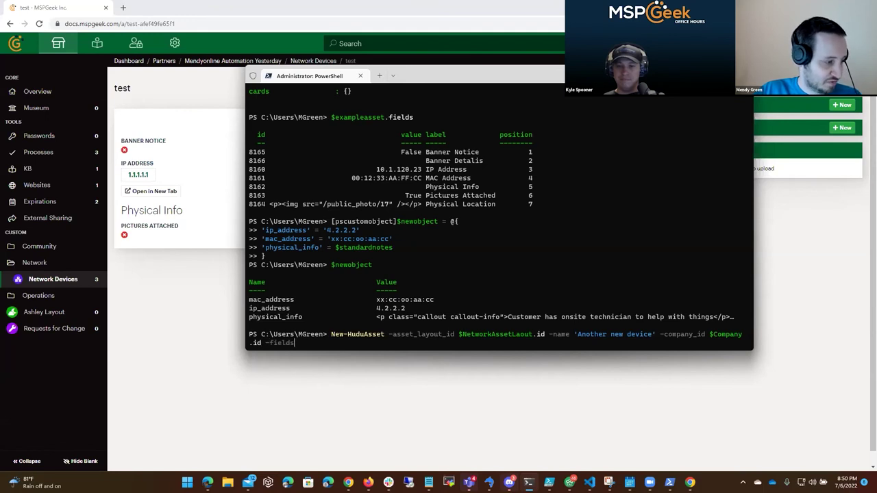
pyautogui.write(' $newobject')
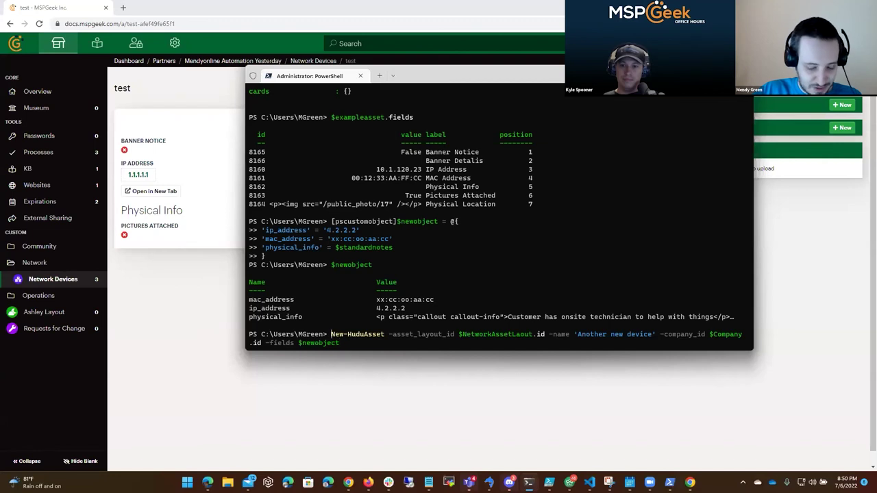
pyautogui.write('$')
pyautogui.write('results= ')
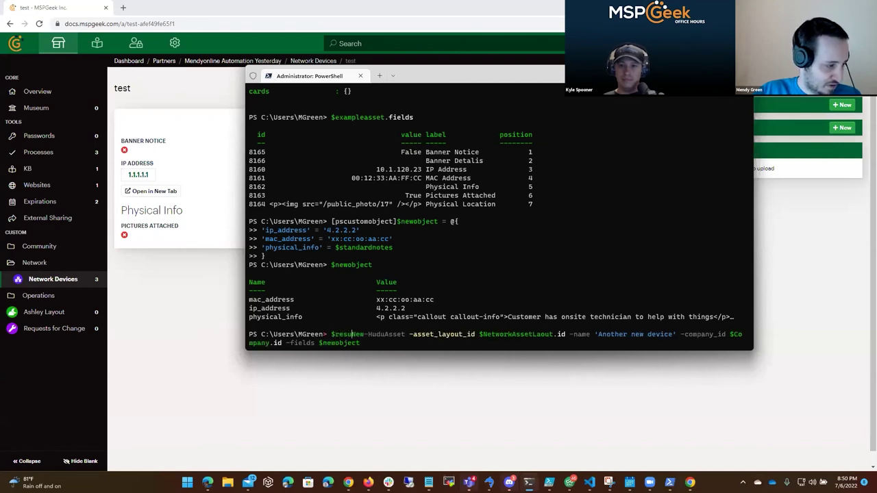
pyautogui.write('=')
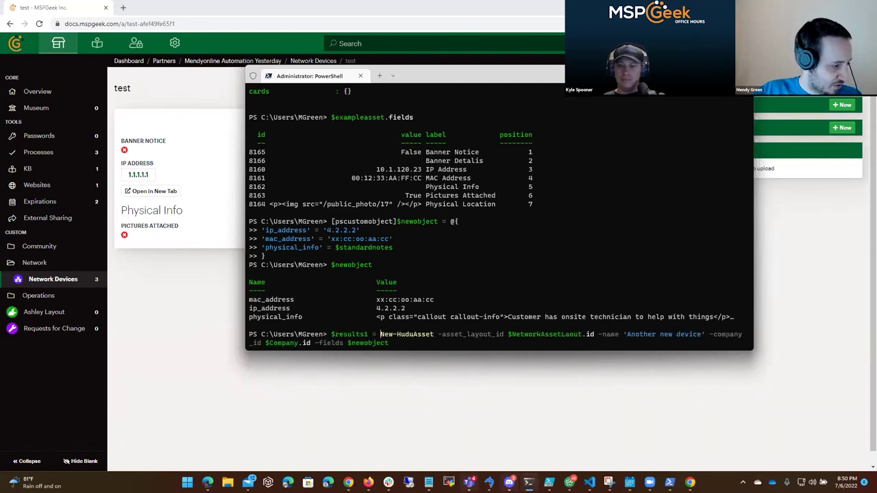
pyautogui.press('Return')
# Print $results1 and $results1.asset, showing asset 1127 'Another new device' with IP 4.2.2.2 and its MAC
pyautogui.write('$result')
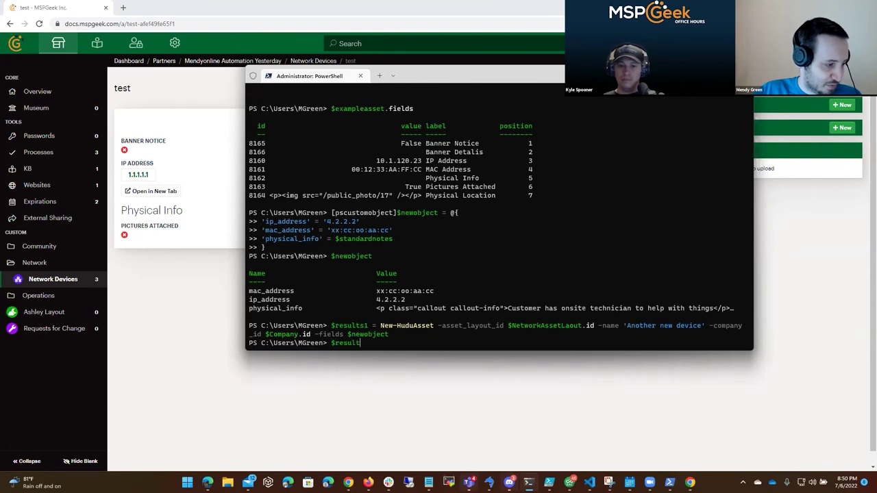
pyautogui.write('1')
pyautogui.press('Return')
pyautogui.press('Up')
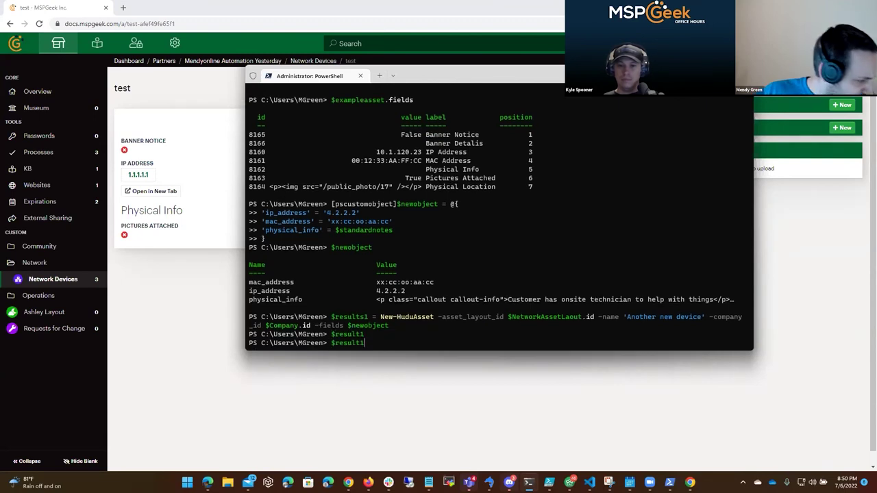
pyautogui.write('s1')
pyautogui.press('Return')
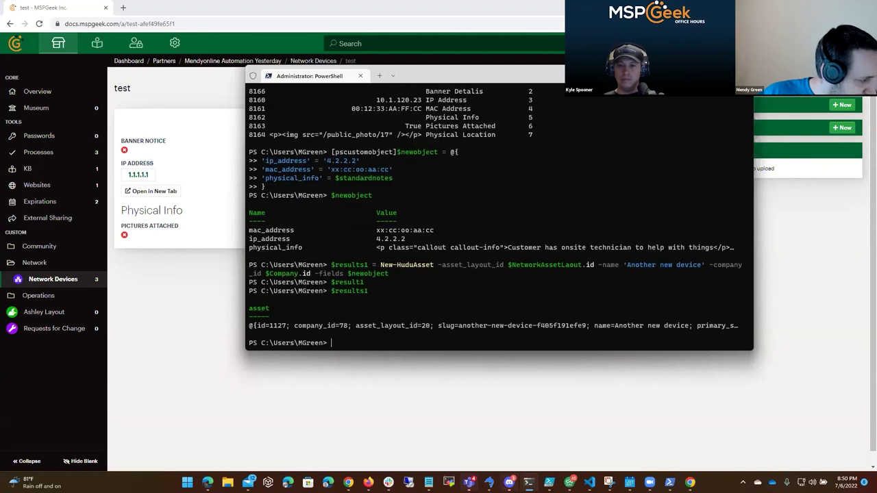
pyautogui.press('Up')
pyautogui.write('.asset')
pyautogui.press('Return')
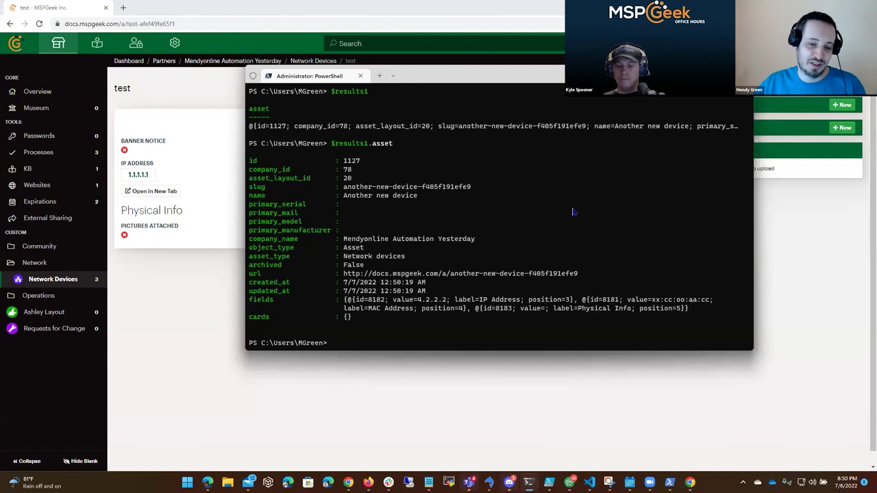
# Find 'Another new device' with IP 4.2.2.2 in the Network Devices list and open it for editing
pyautogui.moveTo(329, 167); pyautogui.dragTo(554, 293)
pyautogui.click(213, 260)
pyautogui.click(313, 61)
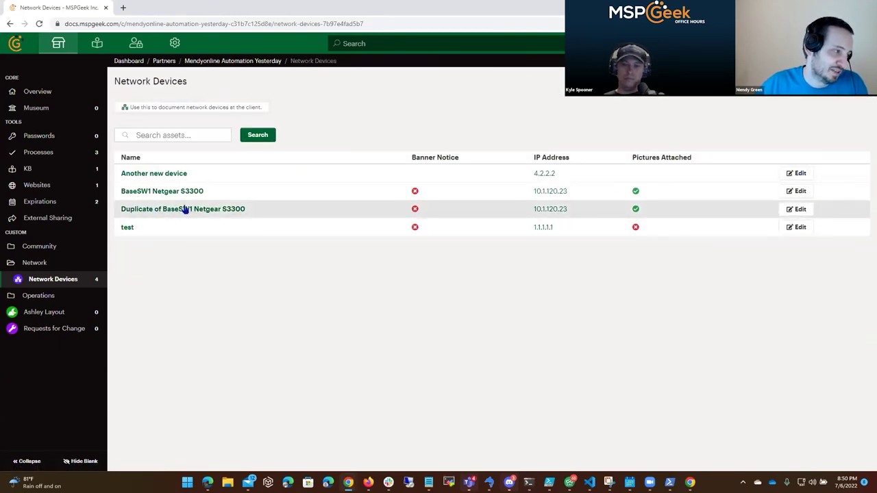
pyautogui.moveTo(531, 173); pyautogui.dragTo(539, 173)
pyautogui.moveTo(637, 173); pyautogui.dragTo(620, 174)
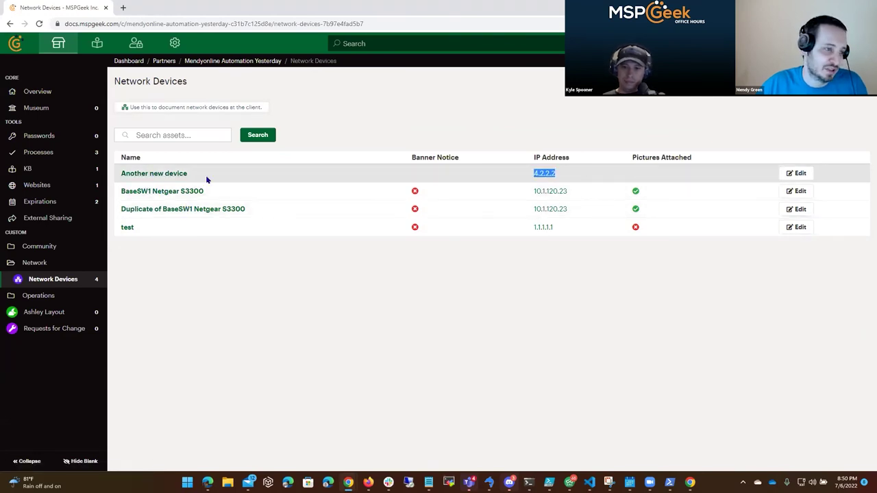
pyautogui.click(170, 177)
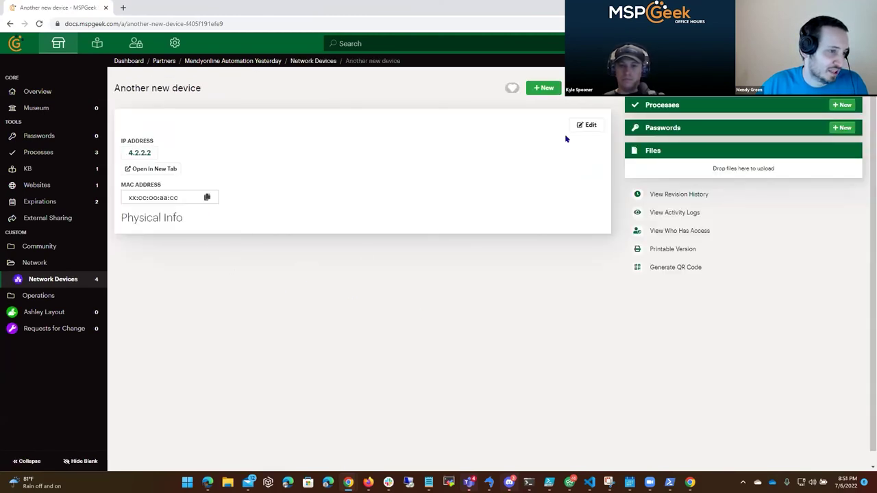
pyautogui.click(593, 132)
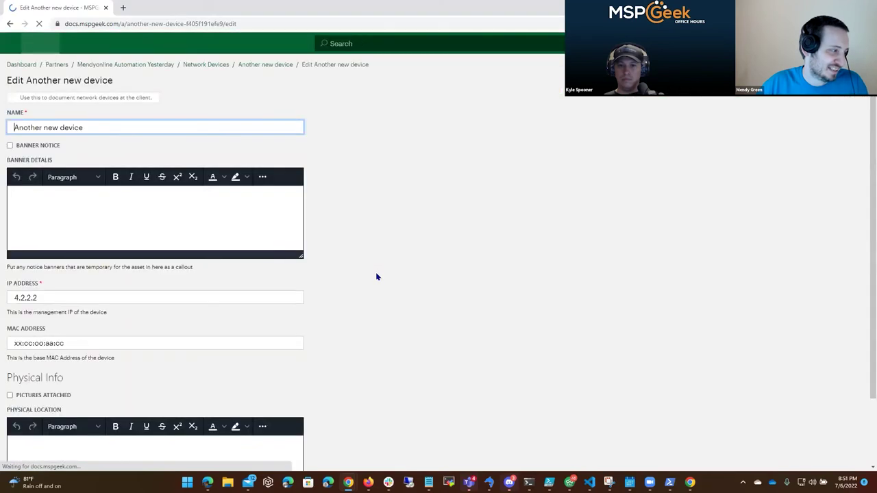
# Check the empty Physical Location field in the edit form, then go to the admin settings page
pyautogui.scroll(-3, 284, 292)
pyautogui.click(231, 379)
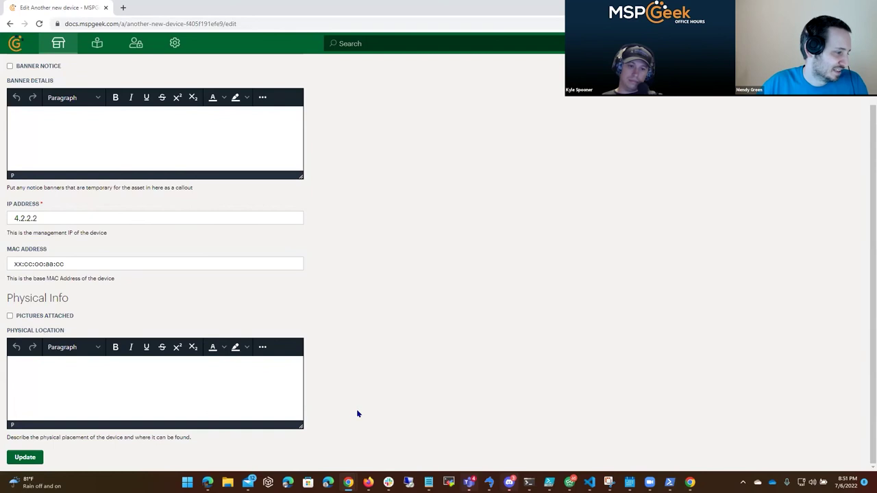
pyautogui.scroll(2, 185, 65)
pyautogui.click(175, 43)
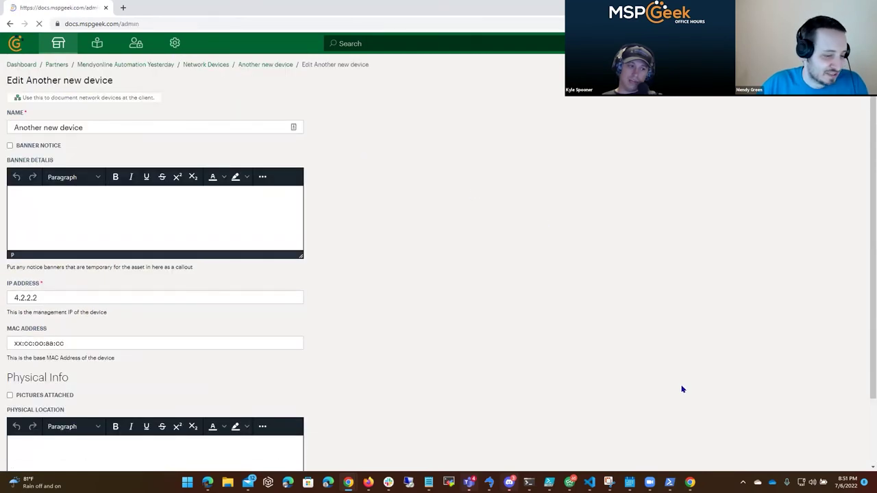
# Back in PowerShell, highlight asset 1127's empty Physical Info field in the output
pyautogui.hotkey('alt', 'Tab')
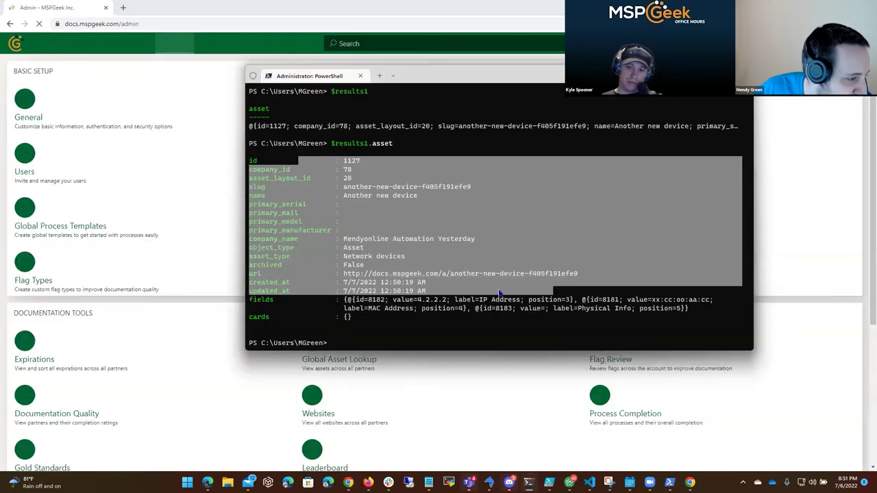
pyautogui.scroll(1, 479, 314)
pyautogui.scroll(-1, 439, 311)
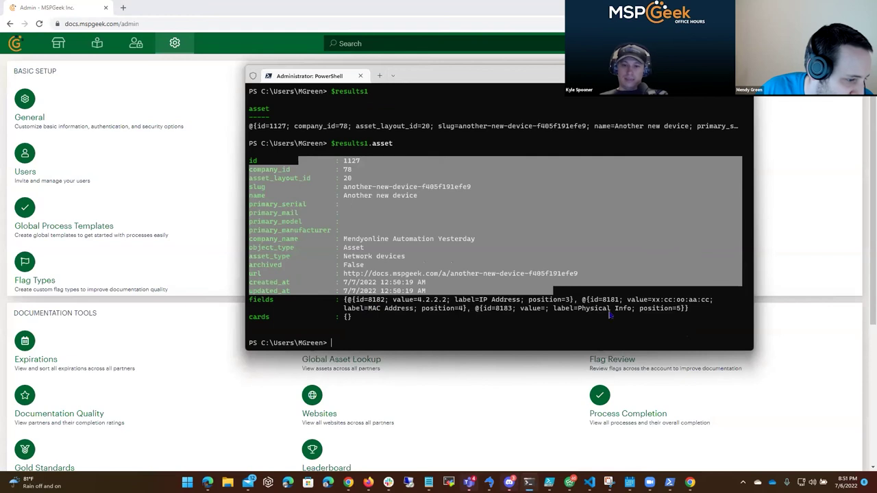
pyautogui.doubleClick(563, 308)
pyautogui.moveTo(622, 311); pyautogui.dragTo(676, 308)
# Highlight the physical_info value line and the empty Physical Info entry in the PowerShell output
pyautogui.scroll(5, 422, 239)
pyautogui.scroll(-5, 423, 238)
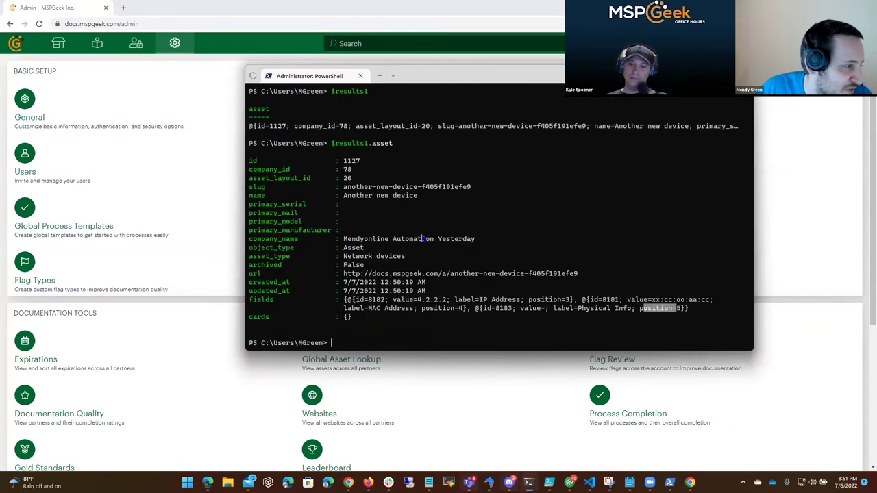
pyautogui.scroll(7, 423, 238)
pyautogui.moveTo(249, 231); pyautogui.dragTo(730, 233)
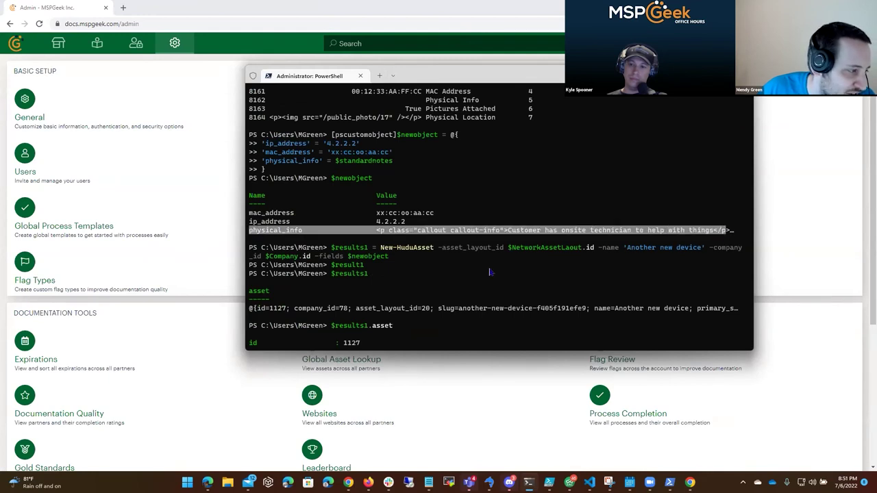
pyautogui.scroll(-7, 491, 272)
pyautogui.moveTo(553, 308); pyautogui.dragTo(628, 310)
pyautogui.moveTo(546, 310); pyautogui.dragTo(565, 309)
pyautogui.click(620, 322)
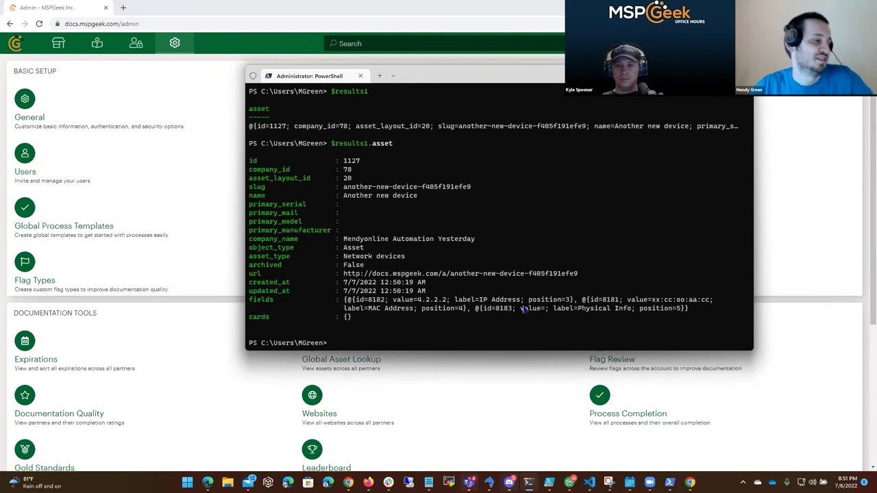
# Run $NetworkAssetLaout.fields and find the RichText field labelled 'Physical Location' (id 165)
pyautogui.write('$newobject')
pyautogui.press('Up')
pyautogui.press('Up')
pyautogui.press('Up')
pyautogui.press('Up')
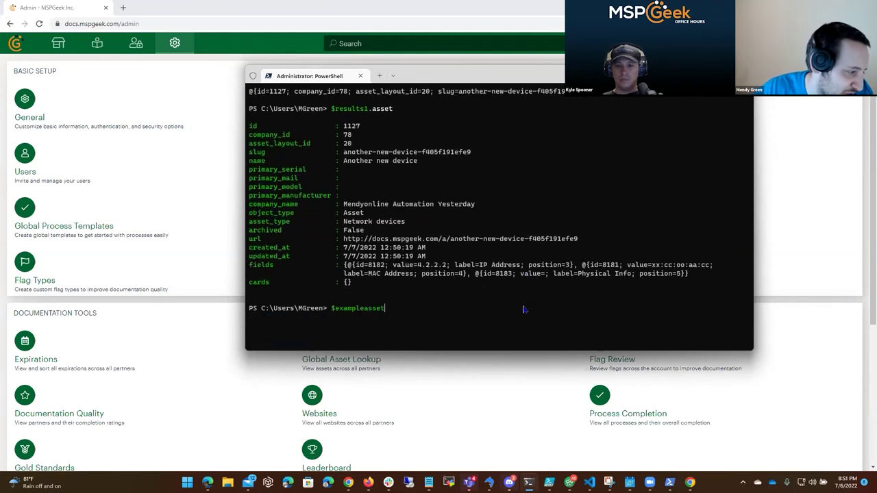
pyautogui.press('Up')
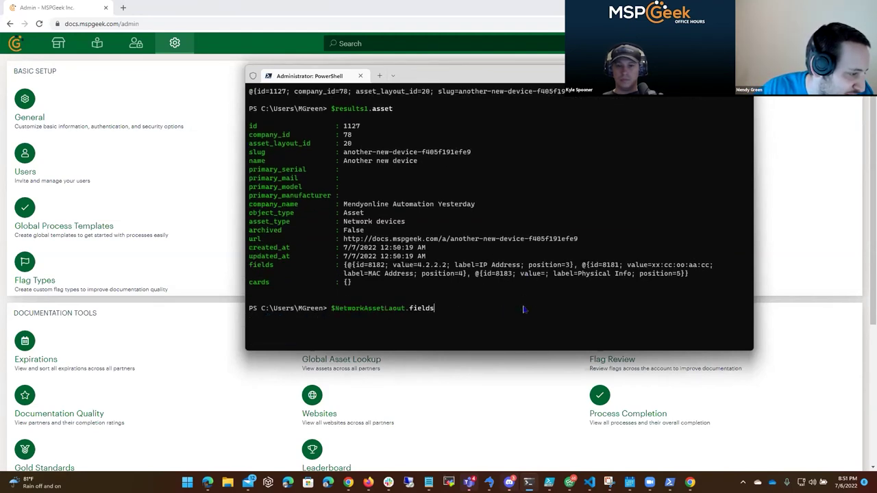
pyautogui.press('Return')
pyautogui.press('Up')
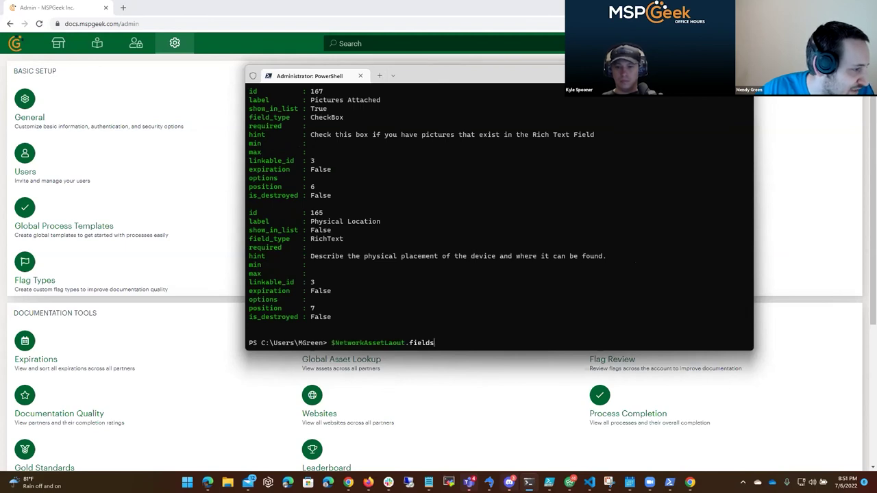
pyautogui.moveTo(299, 221); pyautogui.dragTo(399, 224)
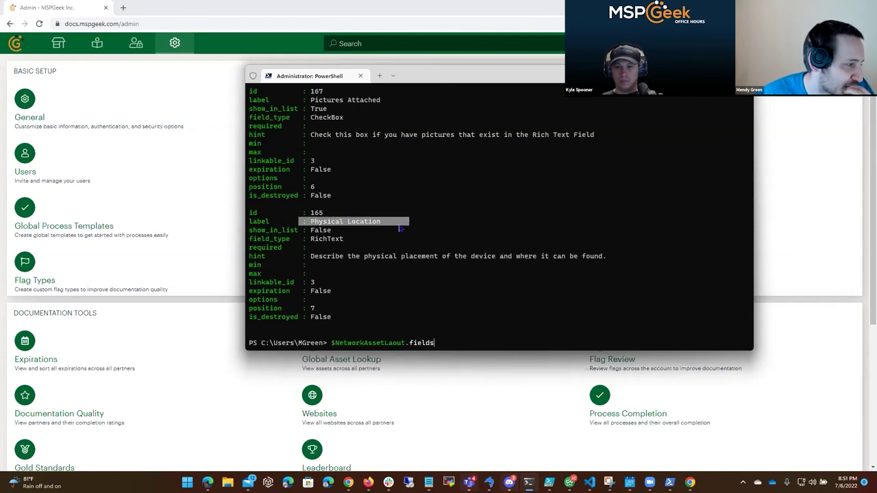
pyautogui.scroll(20, 440, 260)
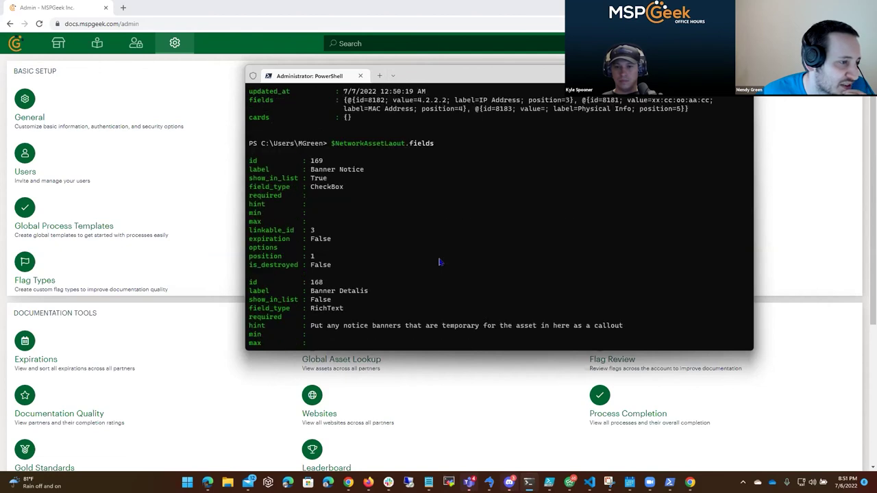
pyautogui.scroll(-4, 440, 261)
pyautogui.moveTo(561, 238); pyautogui.dragTo(632, 240)
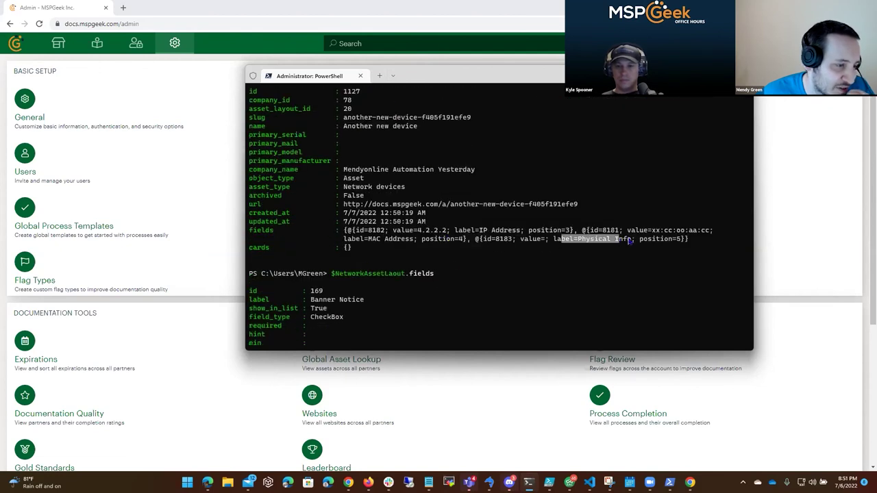
pyautogui.scroll(7, 490, 271)
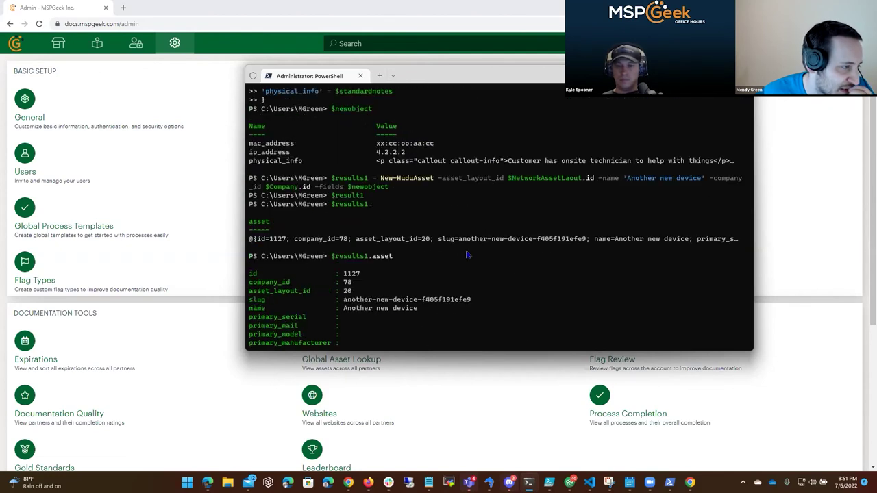
pyautogui.scroll(1, 348, 219)
pyautogui.moveTo(246, 186); pyautogui.dragTo(289, 186)
pyautogui.scroll(-8, 425, 244)
# Rebuild $newobject with the misspelt field key corrected to 'physical_location'
pyautogui.press('Up')
pyautogui.press('Up')
pyautogui.press('Up')
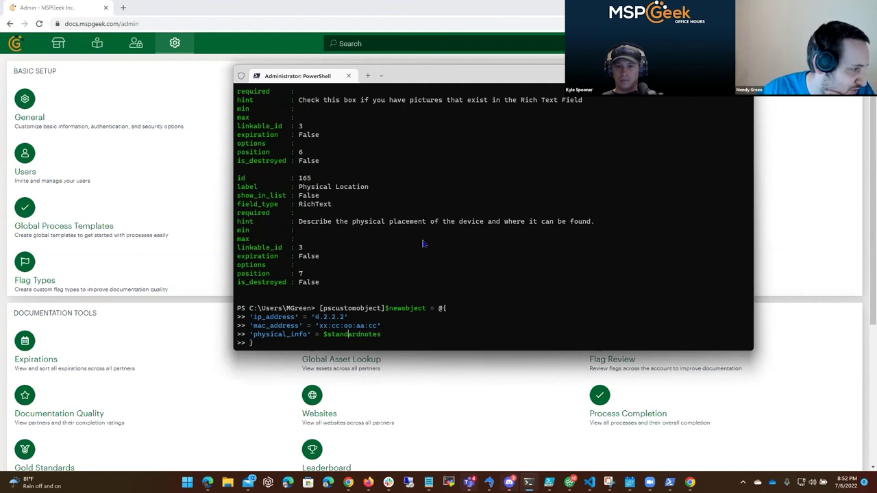
pyautogui.press('BackSpace')
pyautogui.press('BackSpace')
pyautogui.press('BackSpace')
pyautogui.press('BackSpace')
pyautogui.write('lcoa')
pyautogui.press('BackSpace')
pyautogui.press('BackSpace')
pyautogui.press('BackSpace')
pyautogui.write('ocatoin')
pyautogui.press('BackSpace')
pyautogui.press('BackSpace')
pyautogui.press('BackSpace')
pyautogui.write('ion')
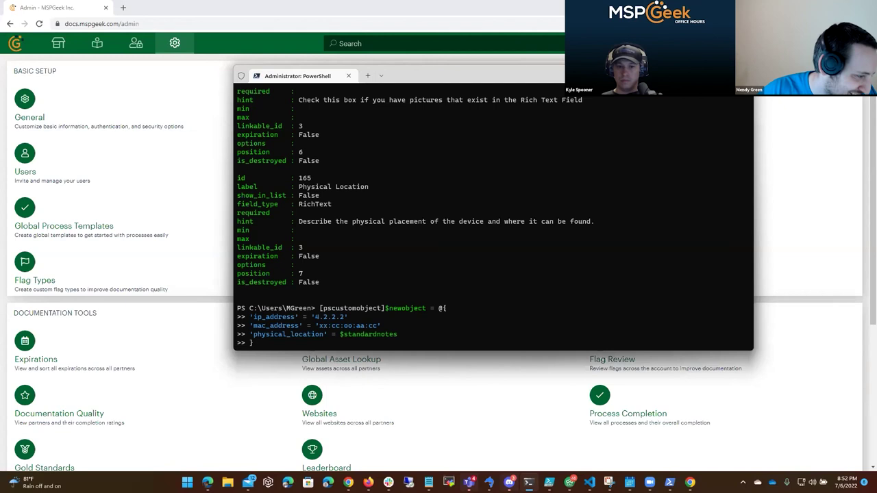
pyautogui.press('Return')
# Run Set-HuduAsset with $results1's name, company_id, asset_layout_id and -fields $newobject
pyautogui.press('Up')
pyautogui.press('Up')
pyautogui.press('Up')
pyautogui.press('Up')
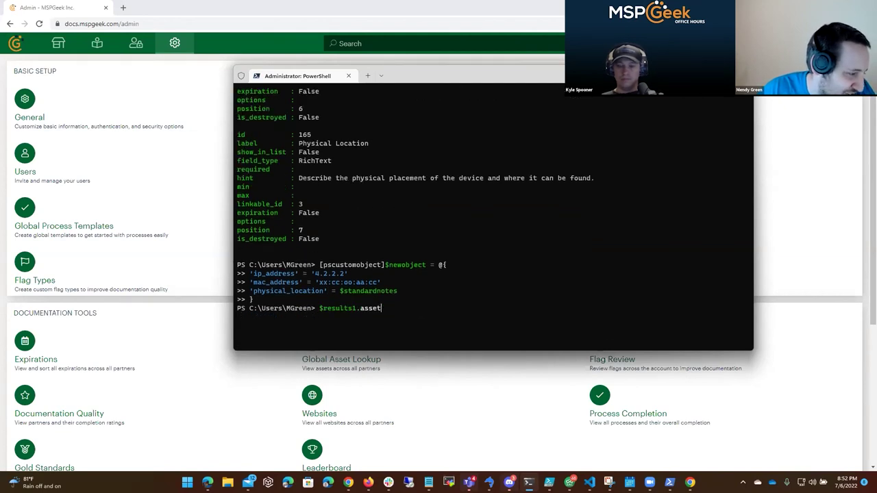
pyautogui.press('Up')
pyautogui.press('Down')
pyautogui.press('BackSpace')
pyautogui.write('s1')
pyautogui.press('Up')
pyautogui.press('Escape')
pyautogui.write('Set-Hudu')
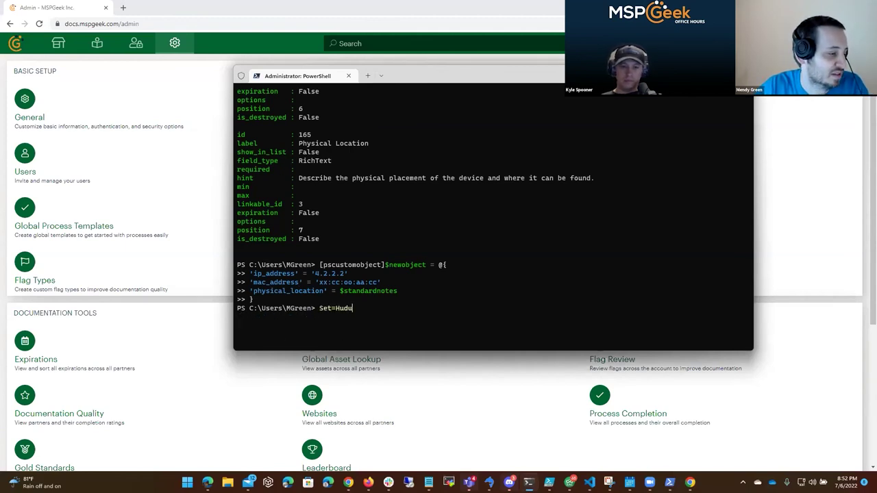
pyautogui.press('BackSpace')
pyautogui.press('BackSpace')
pyautogui.write('-HuduArticle')
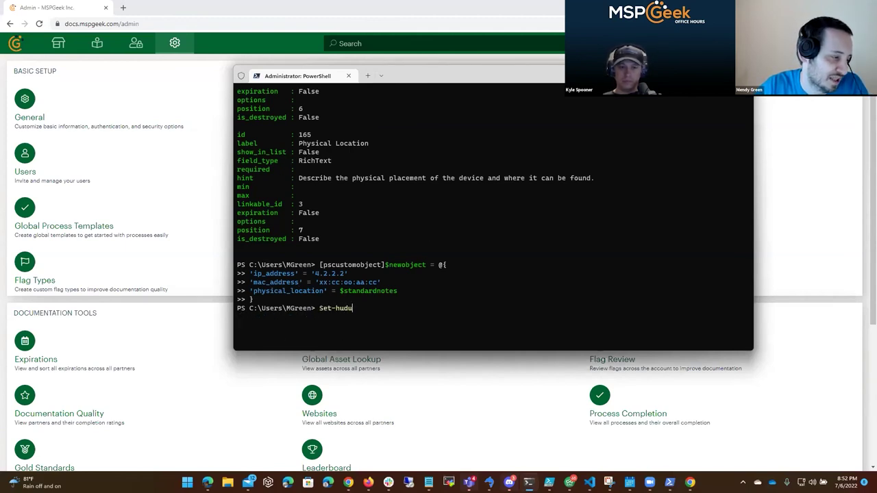
pyautogui.press('Tab')
pyautogui.press('BackSpace')
pyautogui.press('BackSpace')
pyautogui.press('BackSpace')
pyautogui.press('BackSpace')
pyautogui.press('BackSpace')
pyautogui.press('BackSpace')
pyautogui.press('BackSpace')
pyautogui.press('BackSpace')
pyautogui.press('BackSpace')
pyautogui.press('BackSpace')
pyautogui.press('BackSpace')
pyautogui.press('BackSpace')
pyautogui.press('BackSpace')
pyautogui.write('sset')
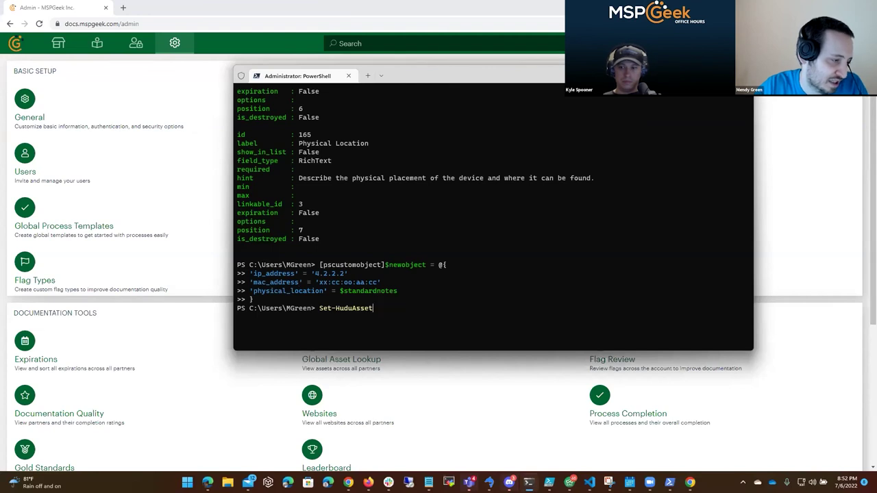
pyautogui.write(' -name $results1')
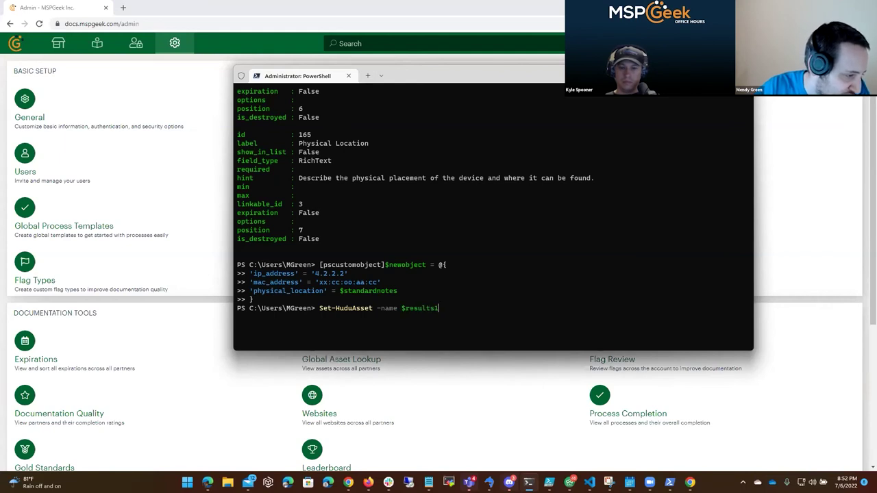
pyautogui.write('.asset')
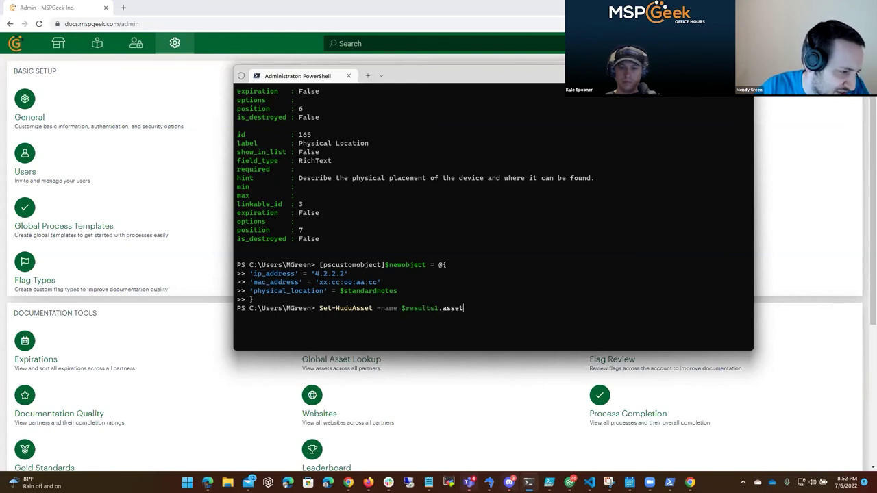
pyautogui.write('.name -company_id $results1.a')
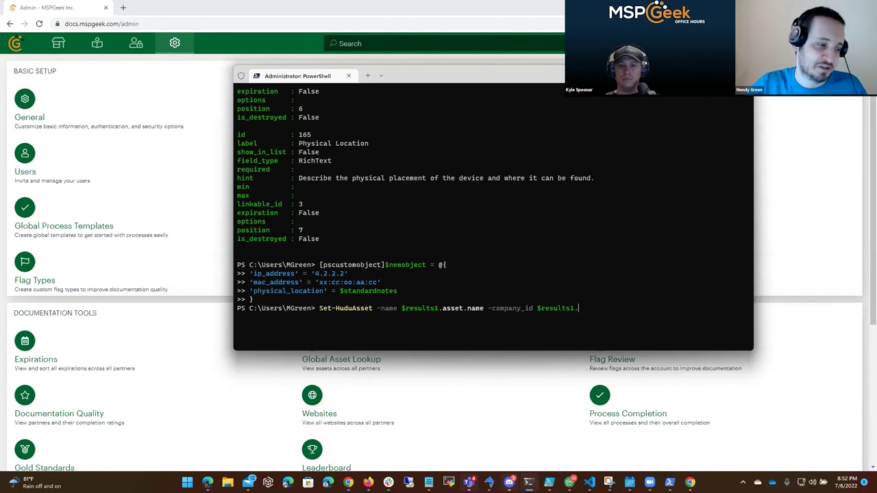
pyautogui.write('sset.')
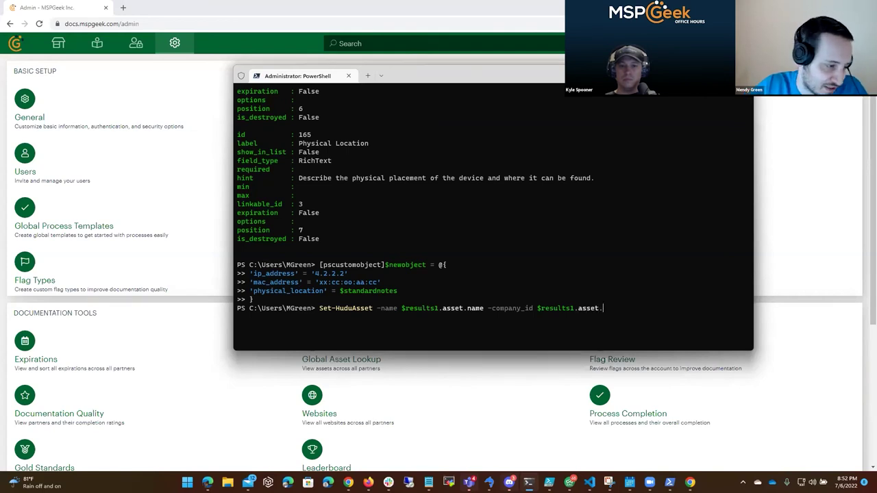
pyautogui.write('company_id -asset_layout_id')
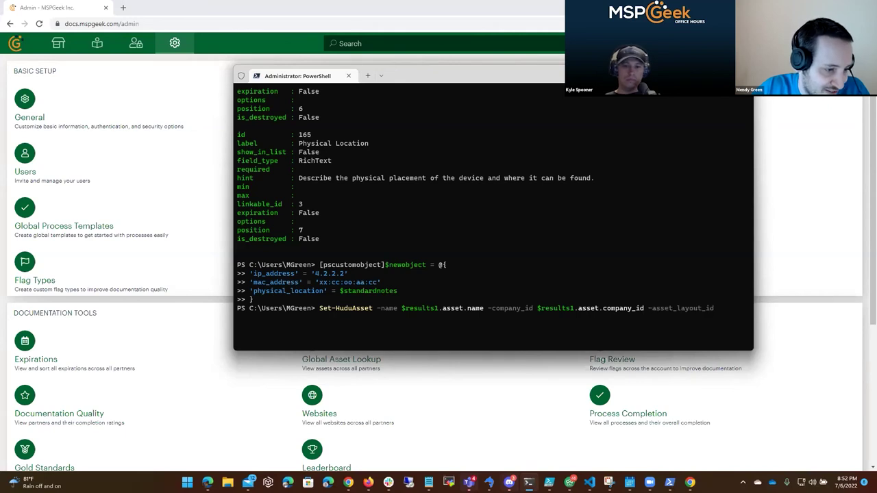
pyautogui.write(' $results1')
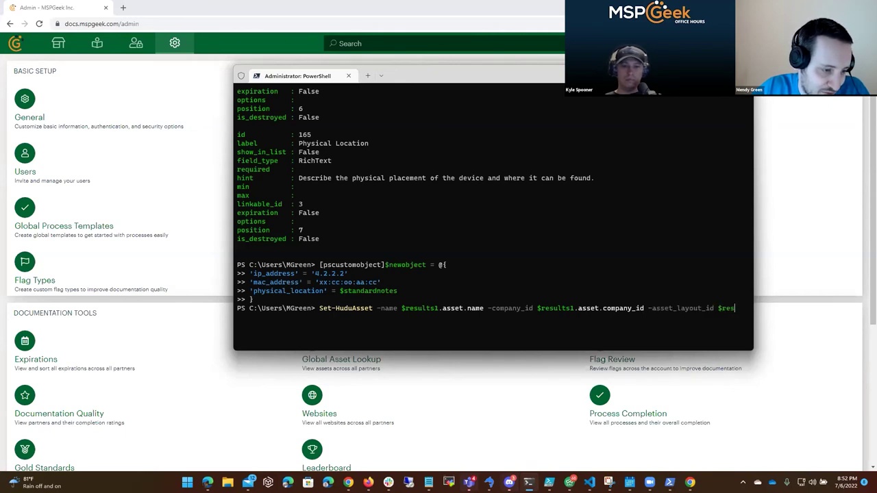
pyautogui.write('.asset.as')
pyautogui.press('Tab')
pyautogui.write('-fields')
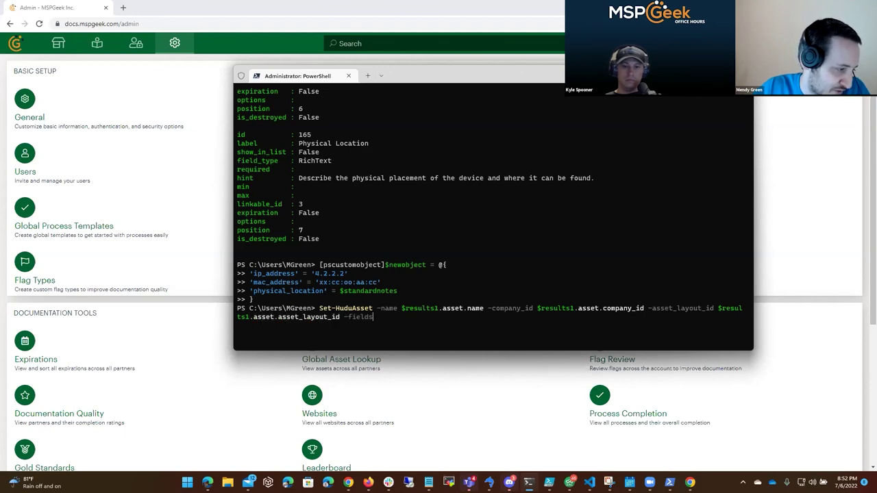
pyautogui.write(' $newobject')
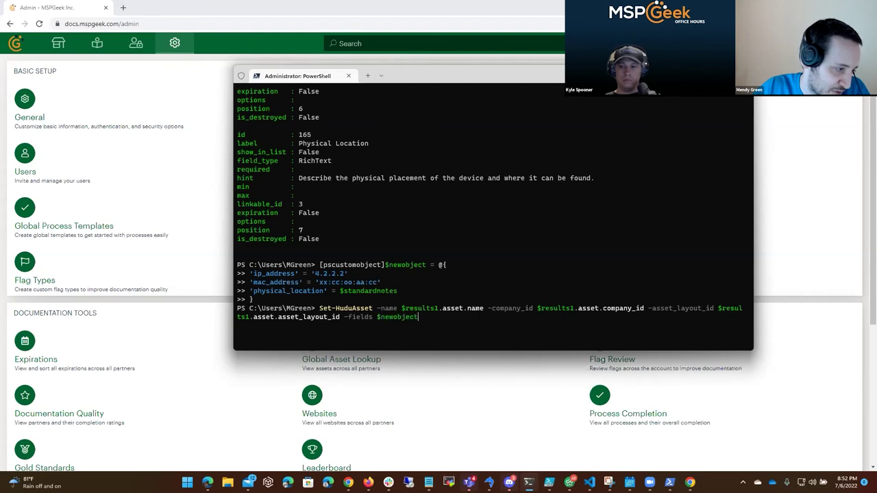
pyautogui.press('Return')
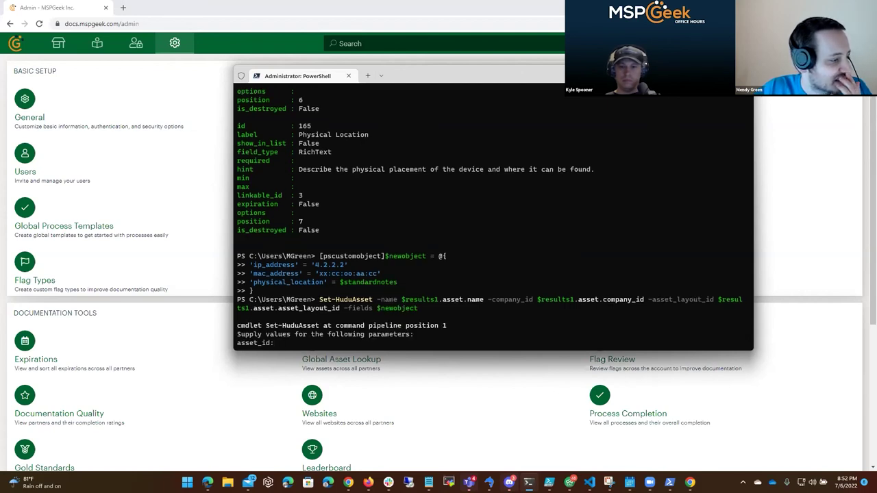
# Cancel the asset_id prompt and rerun the update adding -asset_id $results1.asset.id
pyautogui.write('$resu')
pyautogui.press('BackSpace')
pyautogui.press('BackSpace')
pyautogui.press('BackSpace')
pyautogui.press('BackSpace')
pyautogui.press('BackSpace')
pyautogui.hotkey('ctrl', 'c')
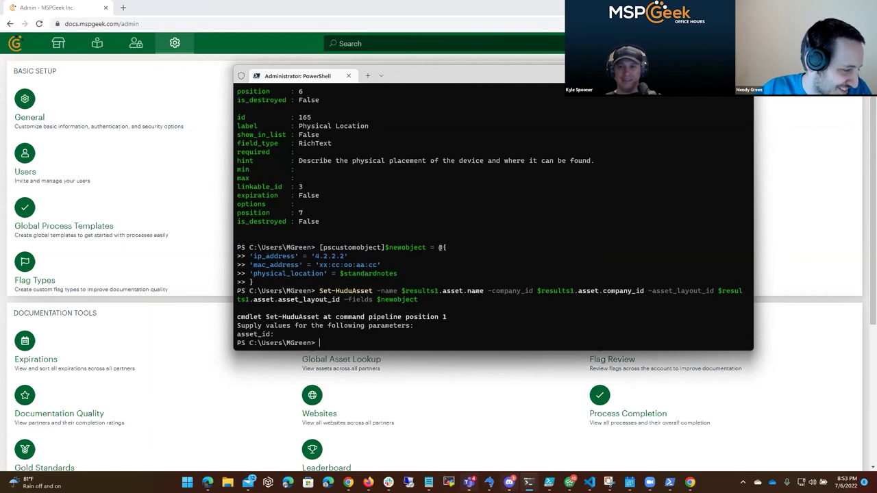
pyautogui.press('Up')
pyautogui.write('-asset_id -')
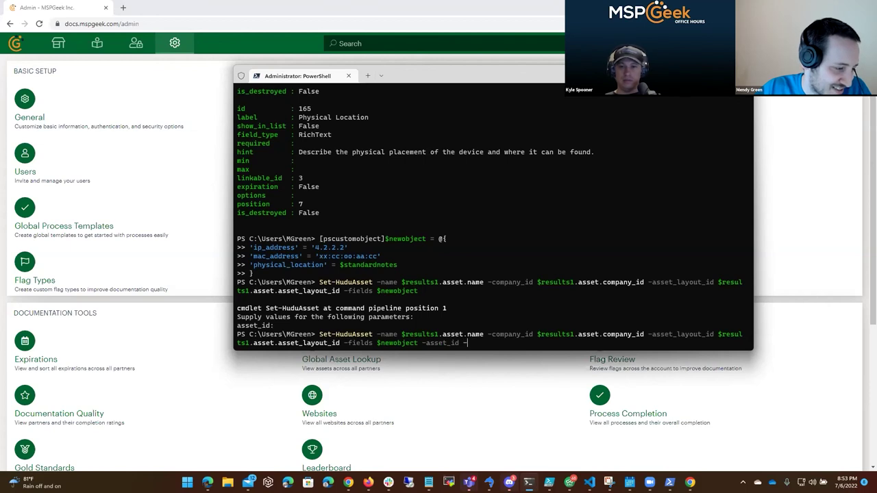
pyautogui.write('assetlayout')
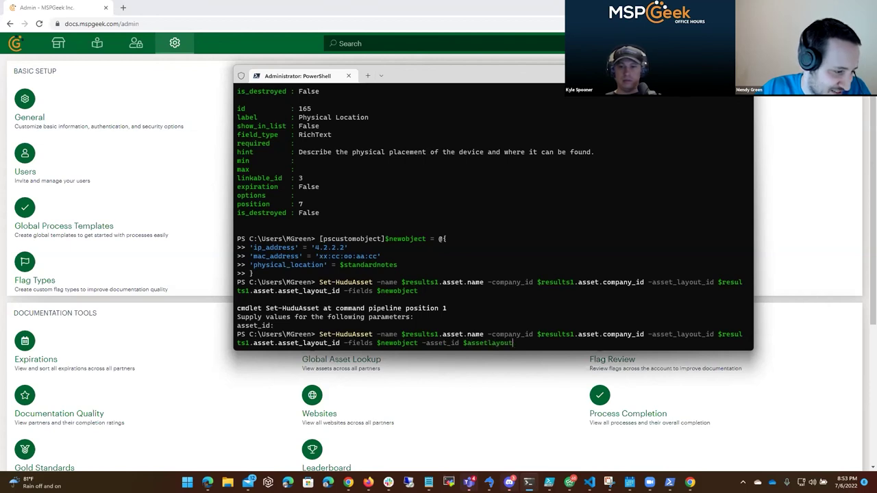
pyautogui.press('BackSpace')
pyautogui.press('BackSpace')
pyautogui.press('BackSpace')
pyautogui.press('BackSpace')
pyautogui.press('BackSpace')
pyautogui.press('BackSpace')
pyautogui.press('BackSpace')
pyautogui.press('BackSpace')
pyautogui.press('BackSpace')
pyautogui.write('results1')
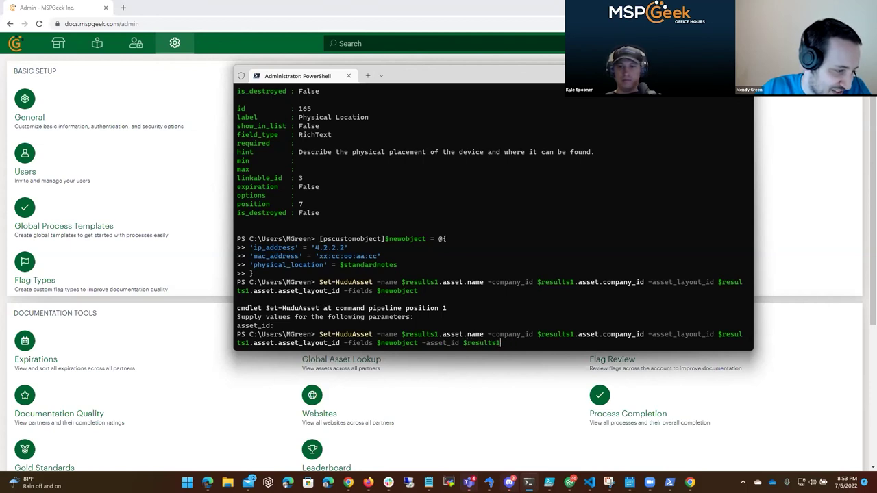
pyautogui.write('.asset.as')
pyautogui.press('Tab')
pyautogui.press('BackSpace')
pyautogui.press('BackSpace')
pyautogui.press('BackSpace')
pyautogui.press('BackSpace')
pyautogui.press('BackSpace')
pyautogui.press('BackSpace')
pyautogui.press('BackSpace')
pyautogui.press('BackSpace')
pyautogui.press('BackSpace')
pyautogui.press('BackSpace')
pyautogui.press('BackSpace')
pyautogui.press('BackSpace')
pyautogui.press('BackSpace')
pyautogui.press('BackSpace')
pyautogui.press('BackSpace')
pyautogui.write('id')
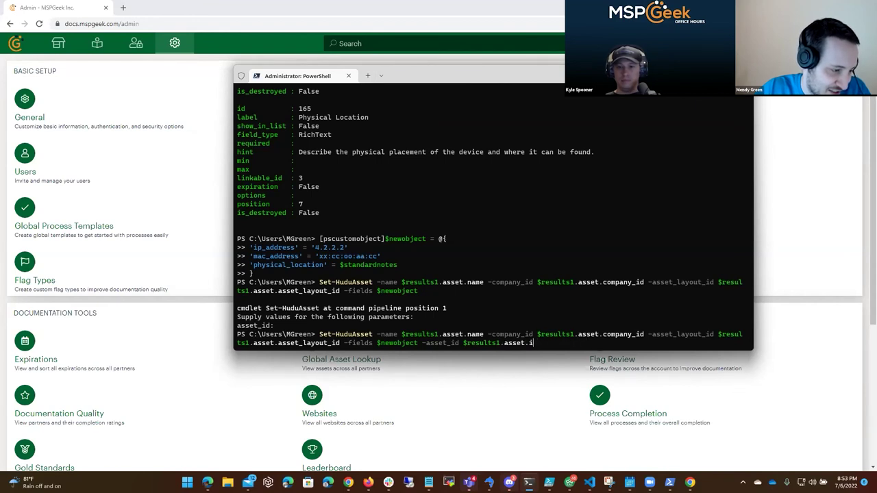
pyautogui.press('Return')
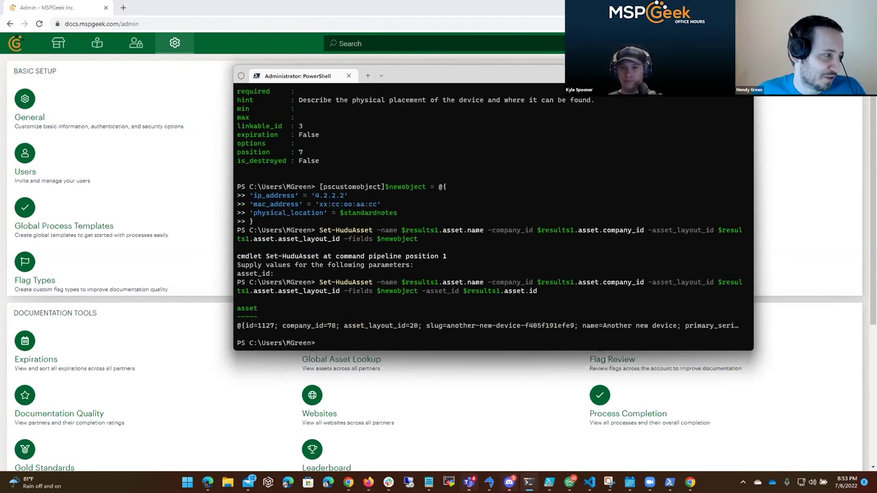
pyautogui.moveTo(411, 75); pyautogui.dragTo(559, 113)
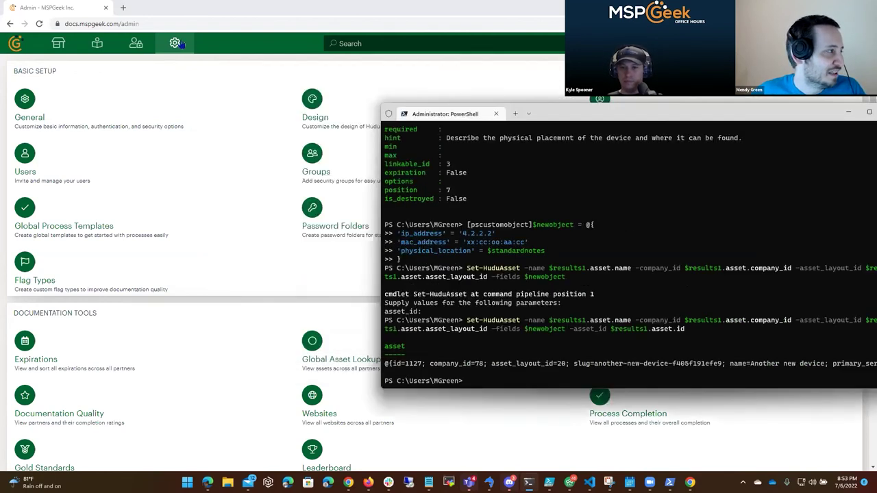
# Go to Mendyonline Automation Yesterday's Network Devices and open 'Another new device' at 4.2.2.2
pyautogui.click(57, 44)
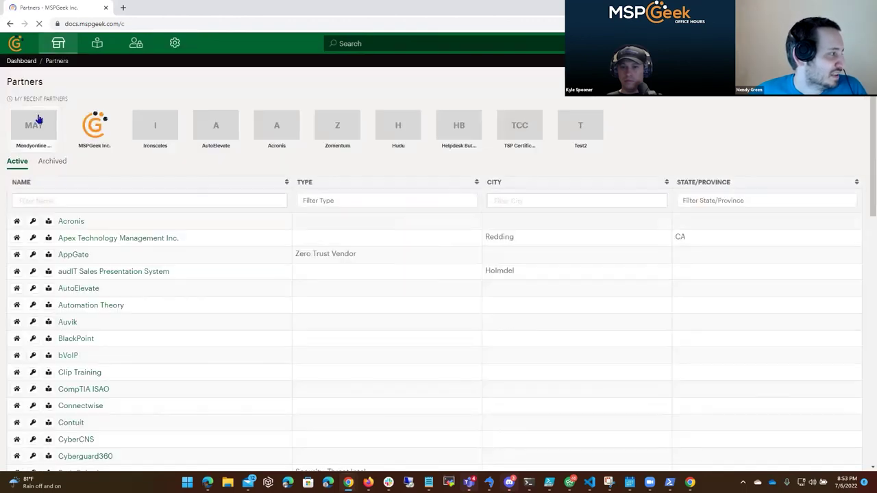
pyautogui.click(39, 119)
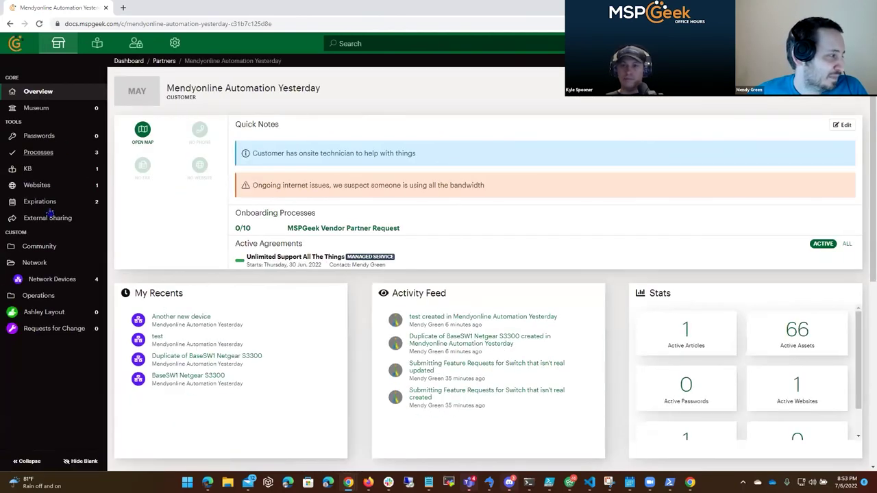
pyautogui.click(54, 284)
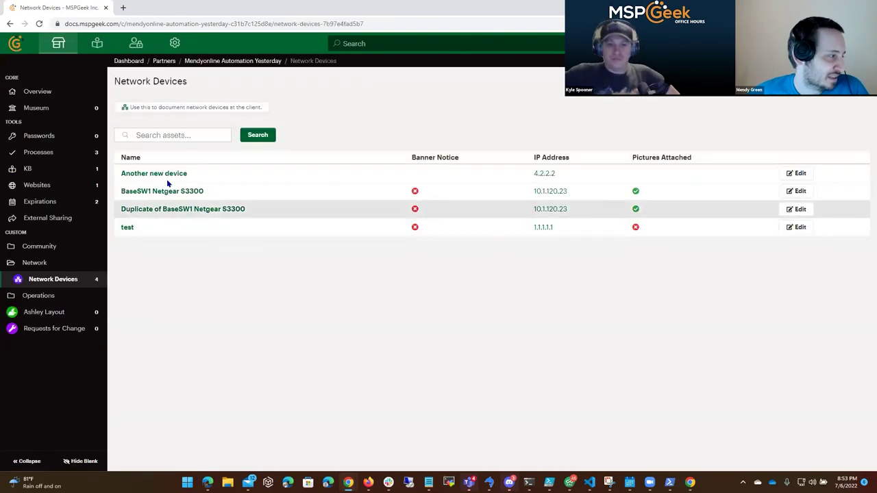
pyautogui.click(168, 174)
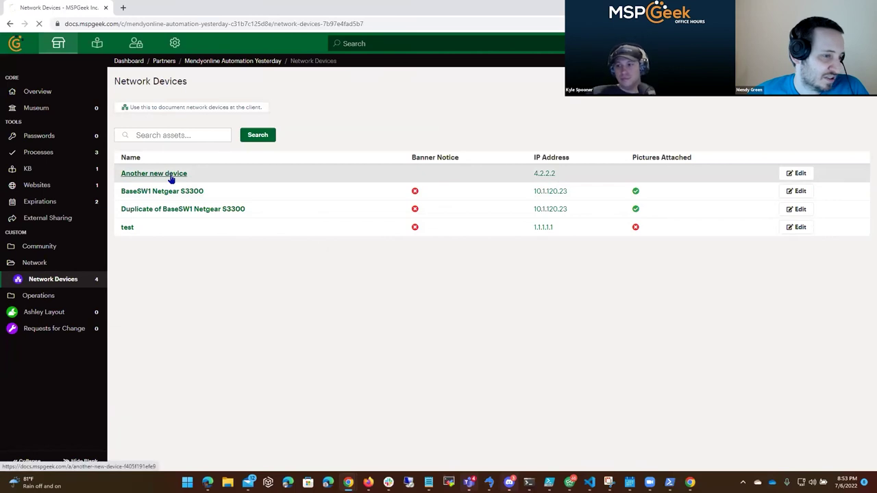